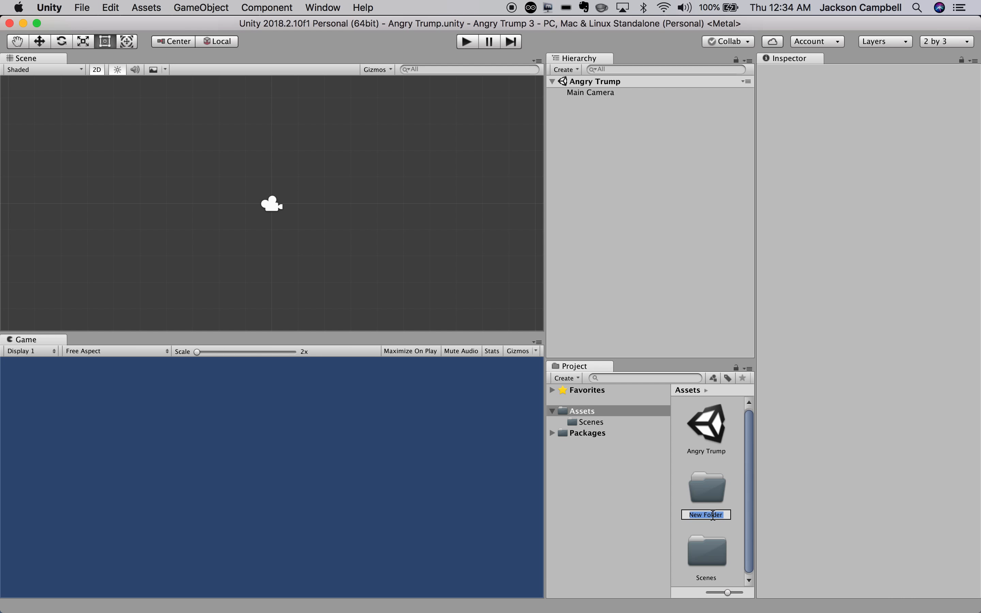
# Name the new folder 'Sprites', then look inside the Sprites and Scenes folders.
pyautogui.write('Sprr')
pyautogui.press('BackSpace')
pyautogui.write('ites')
pyautogui.press('Return')
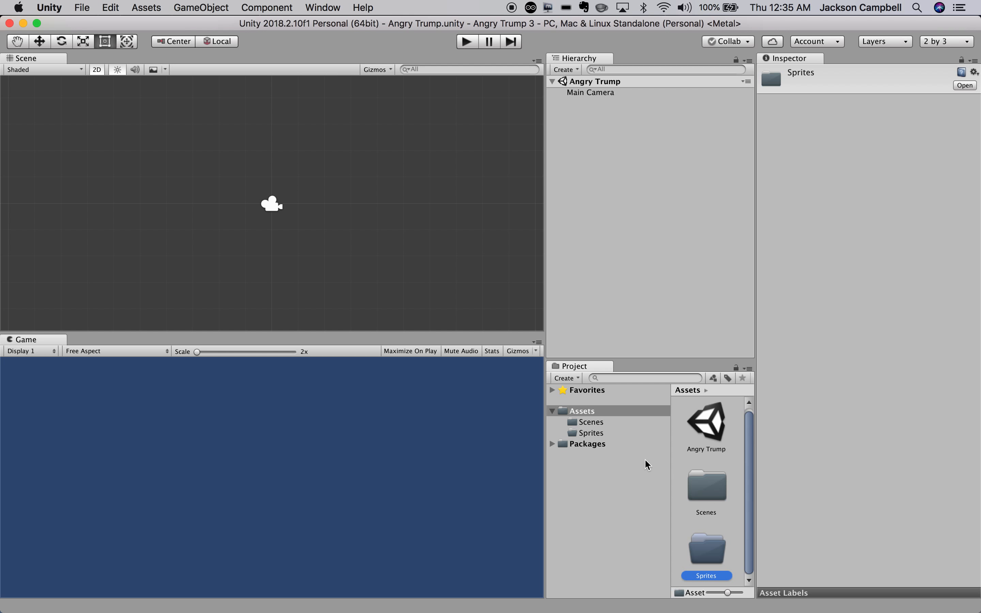
pyautogui.click(592, 434)
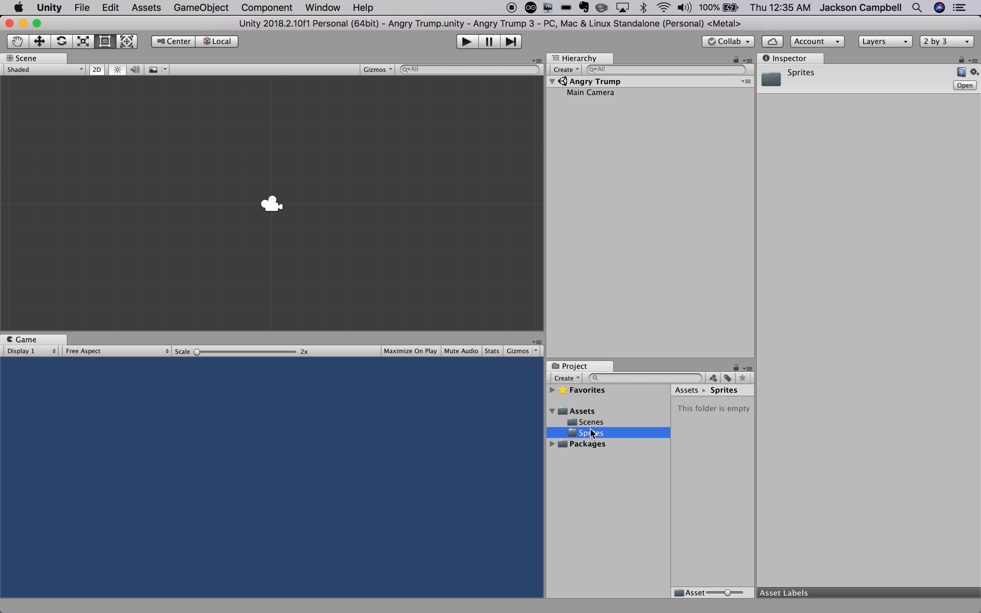
pyautogui.click(593, 424)
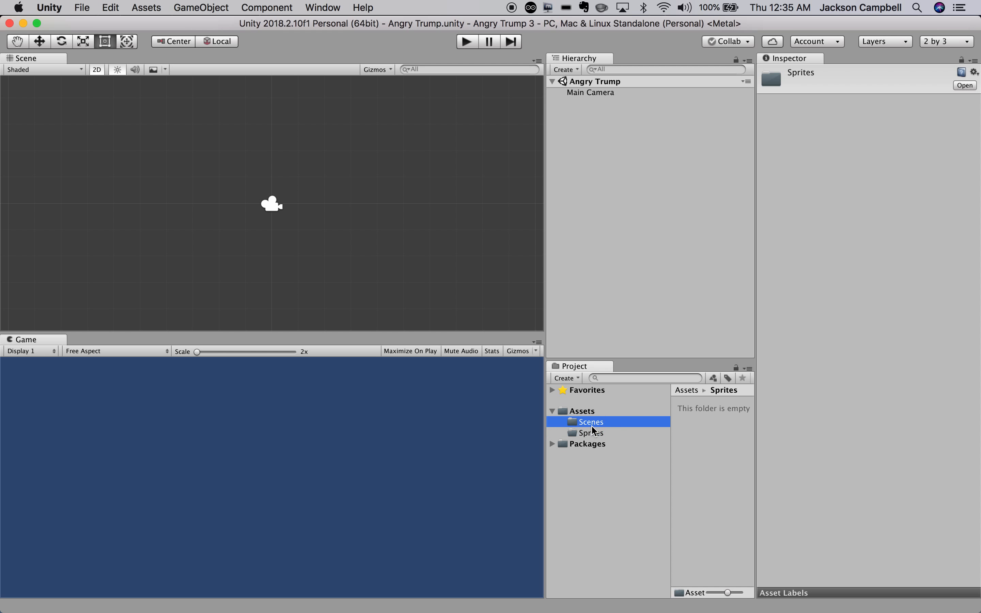
pyautogui.click(593, 434)
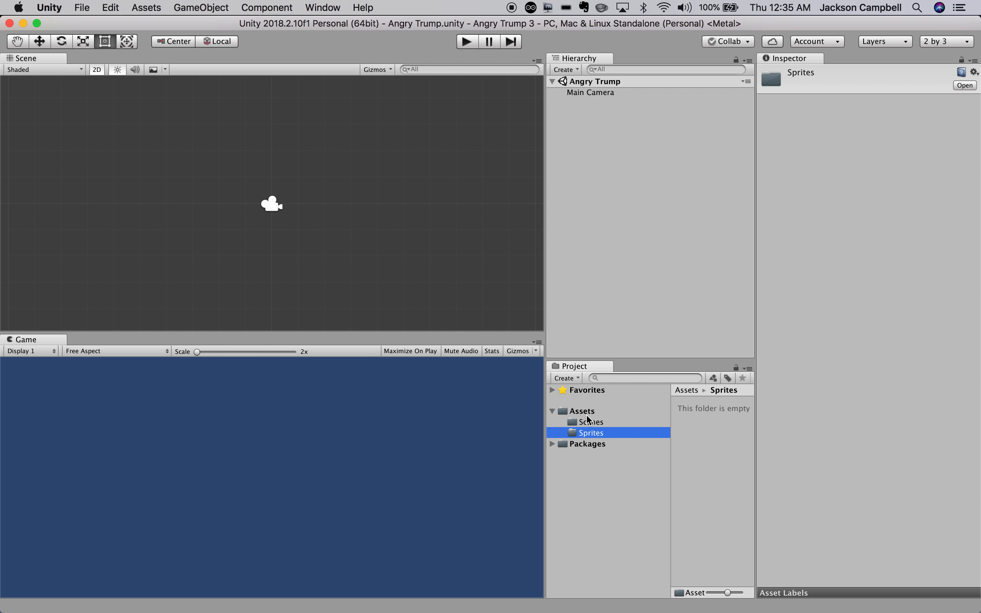
pyautogui.click(584, 412)
# Create a folder named 'Materials' in Assets.
pyautogui.rightClick(584, 413)
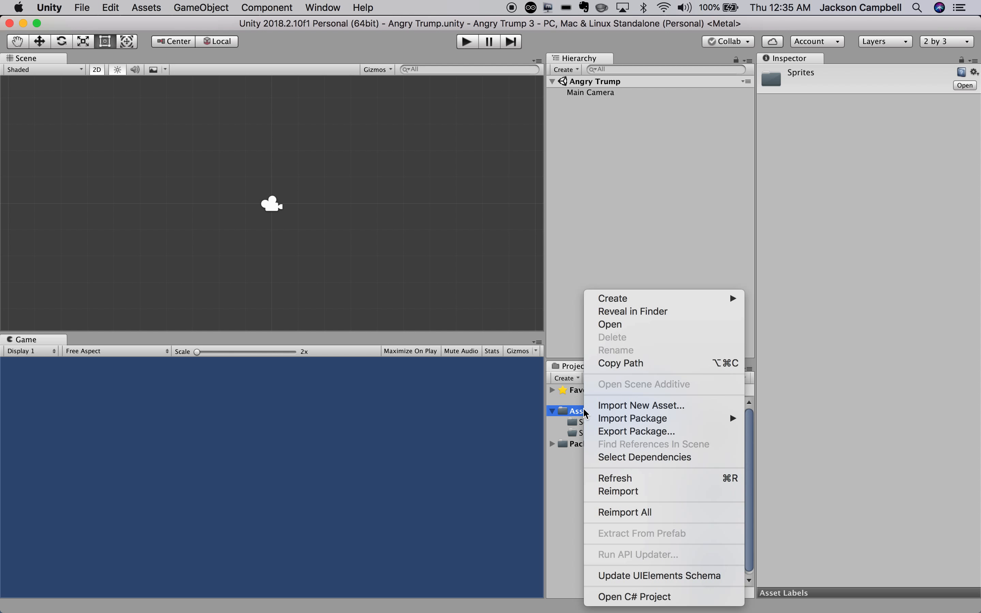
pyautogui.moveTo(620, 298)
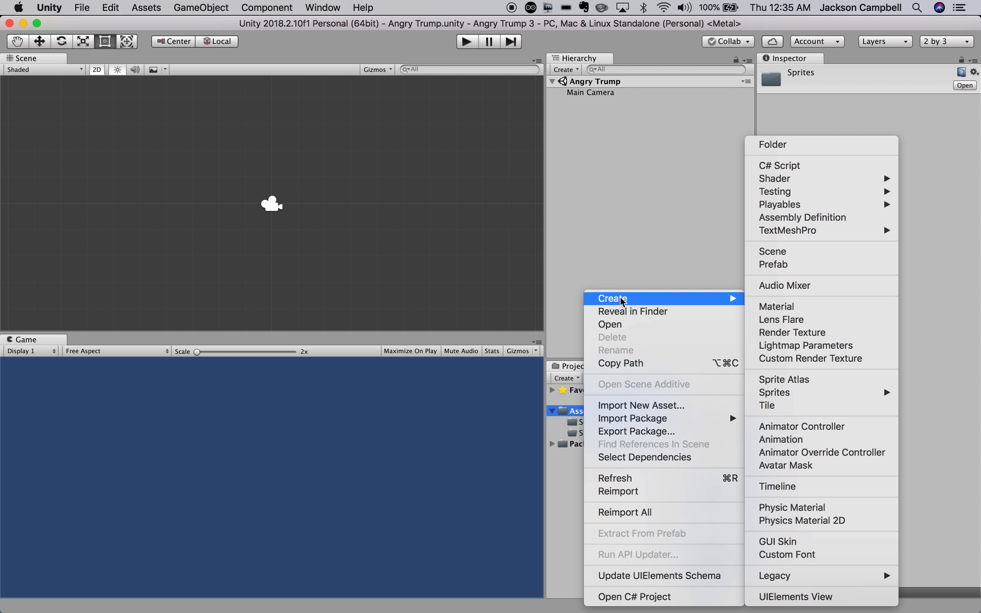
pyautogui.click(809, 148)
pyautogui.write('Materials')
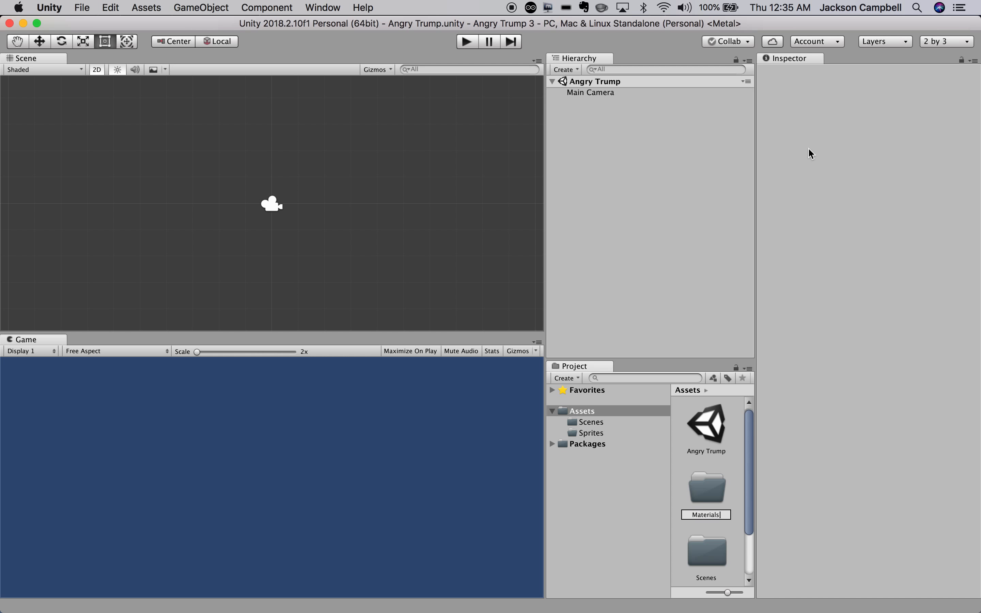
pyautogui.press('Return')
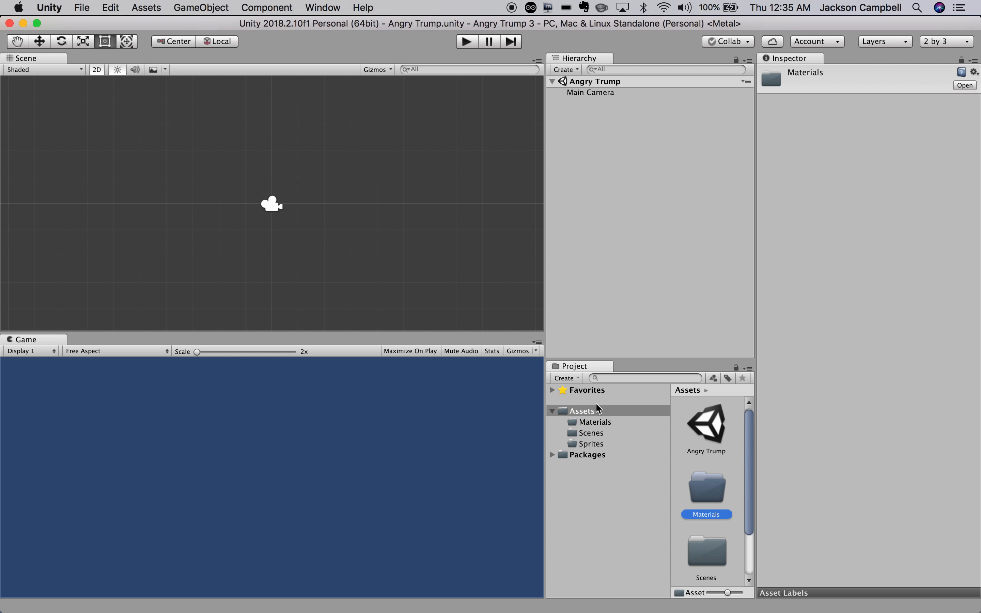
# Create a folder named 'Scripts' in Assets.
pyautogui.rightClick(594, 412)
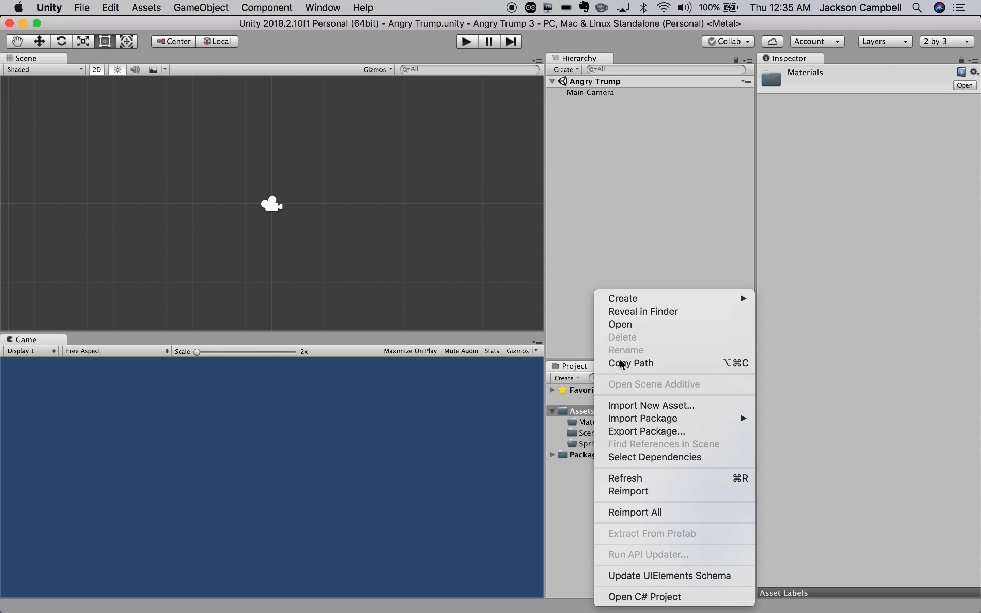
pyautogui.moveTo(635, 300)
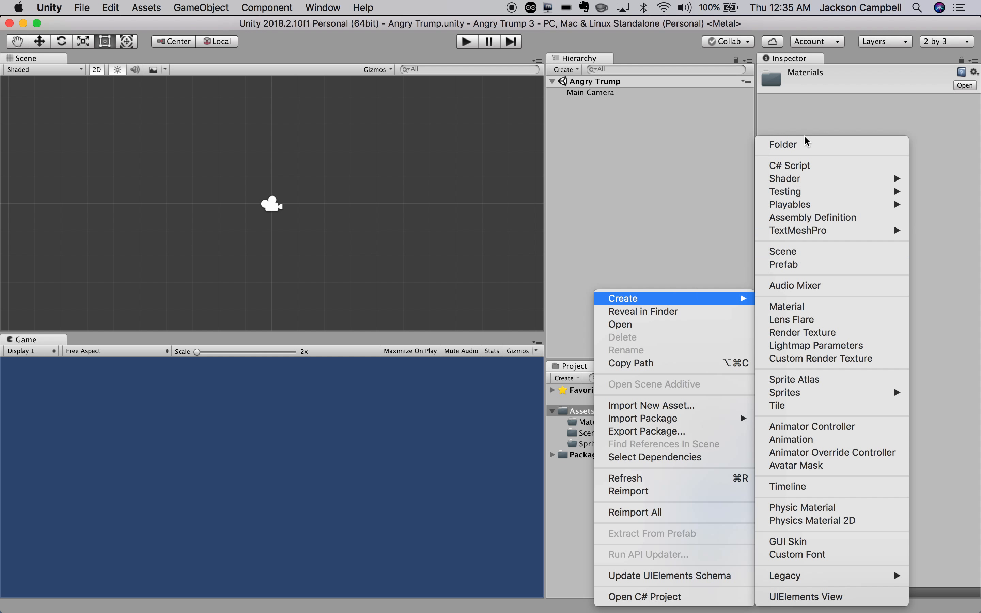
pyautogui.click(805, 145)
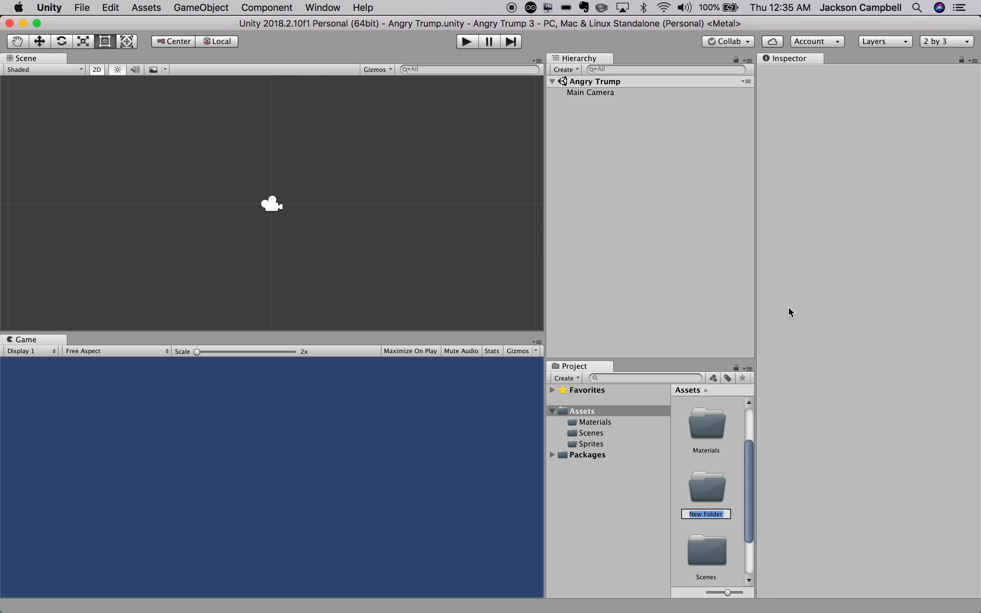
pyautogui.write('Scripts')
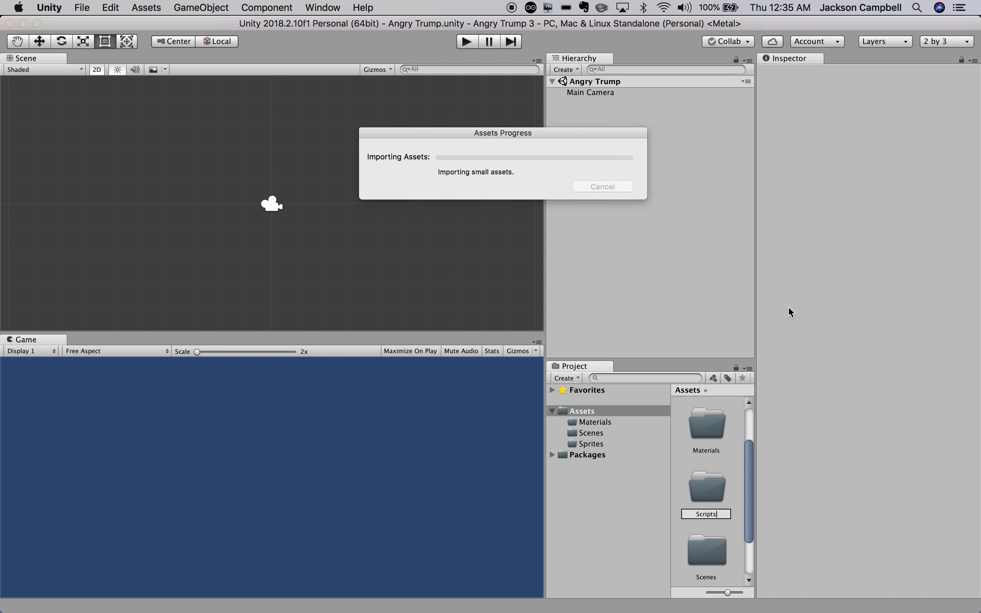
pyautogui.press('Return')
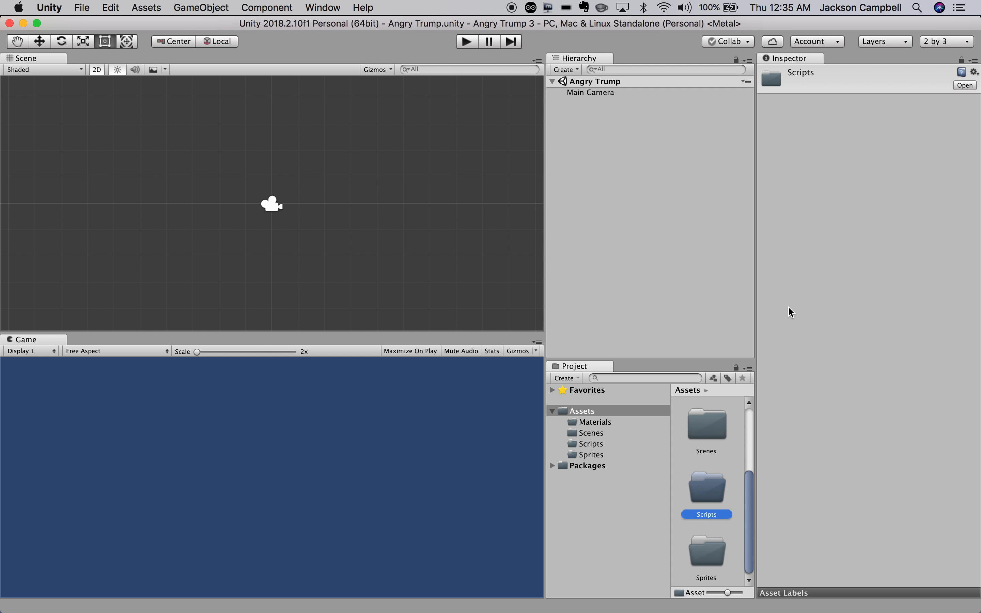
# Browse the Scenes, Scripts, Sprites and Materials folders, ending in the empty Sprites folder.
pyautogui.click(590, 434)
pyautogui.click(590, 443)
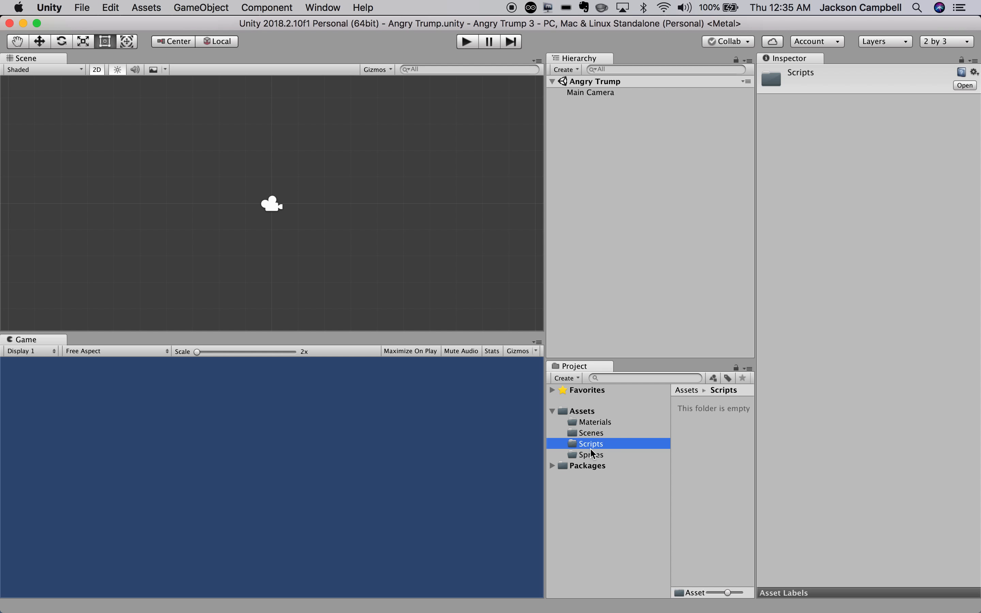
pyautogui.click(591, 455)
pyautogui.click(591, 433)
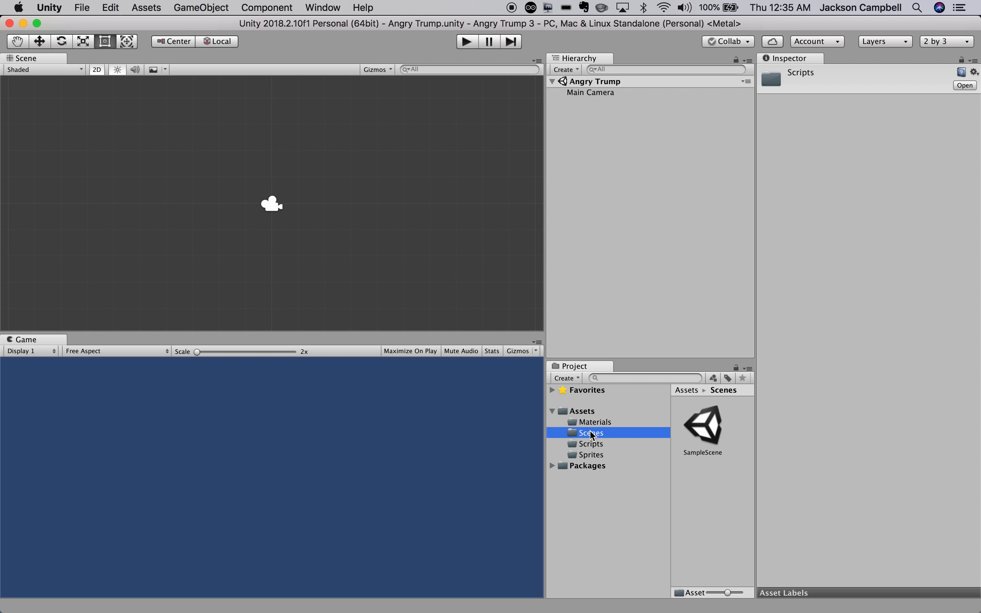
pyautogui.click(592, 422)
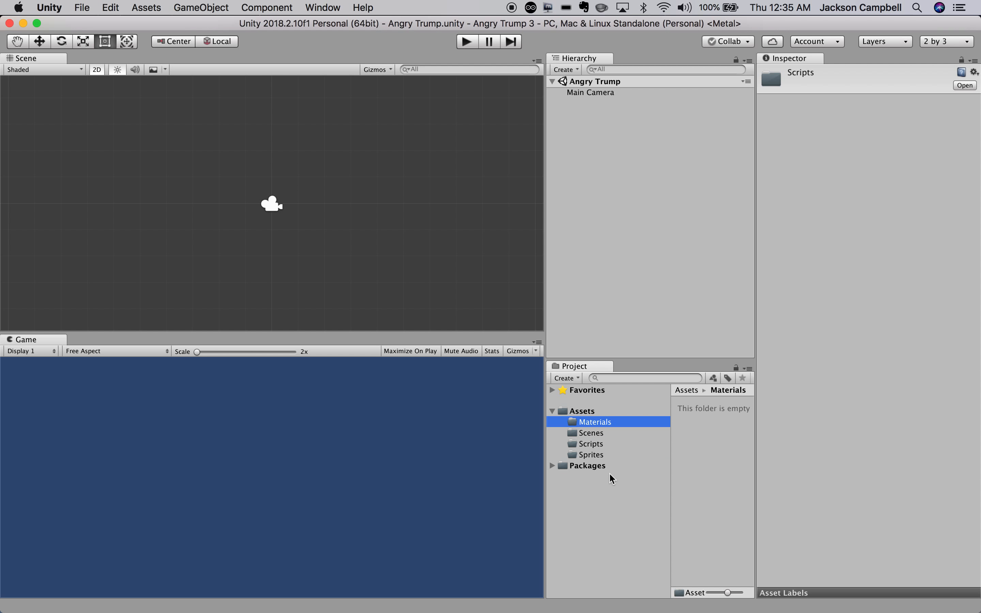
pyautogui.click(599, 458)
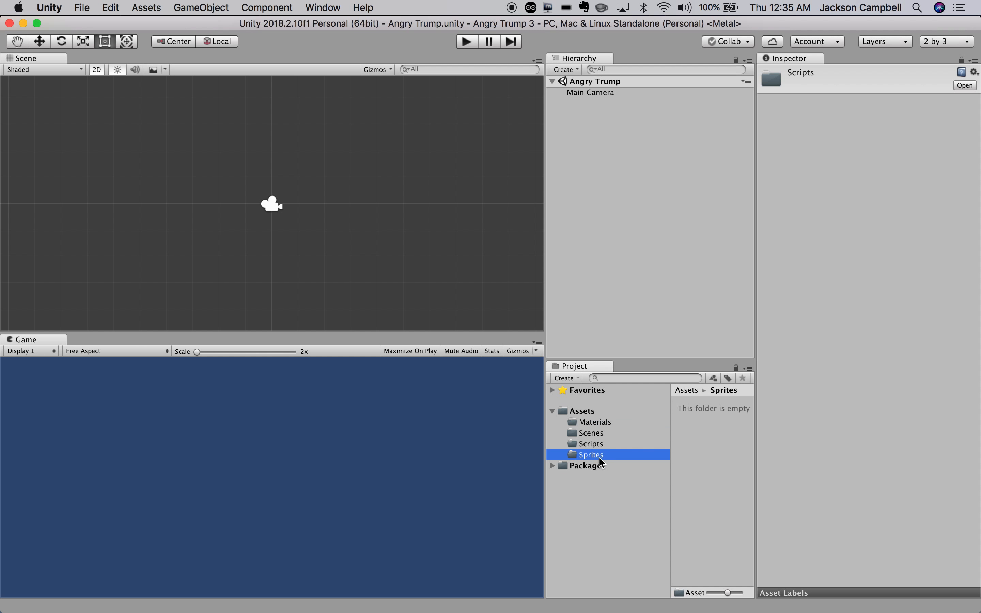
pyautogui.moveTo(486, 612)
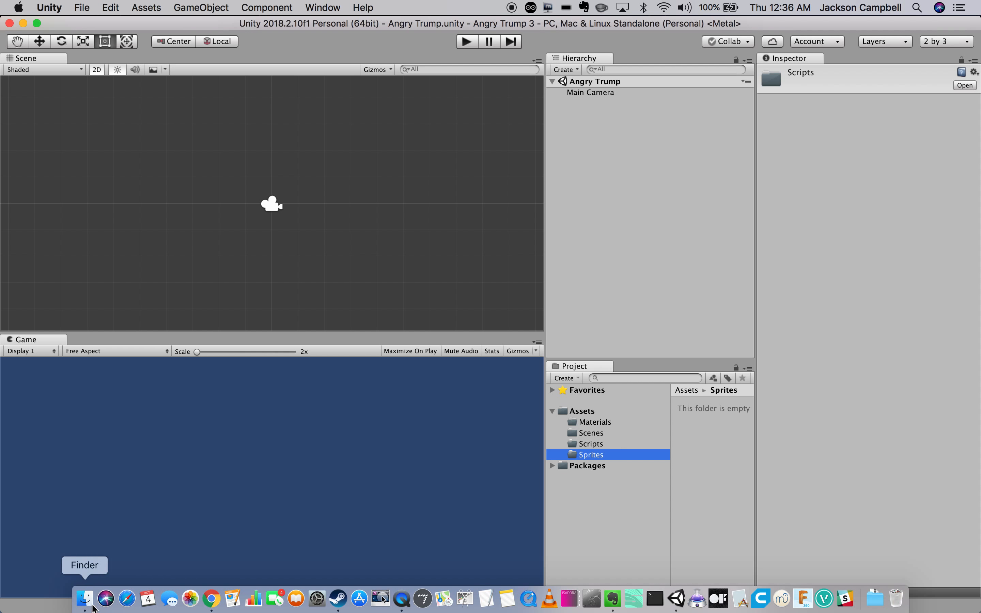
# Switch to Chrome and load the pasted AngryTrumpMedia Google Drive folder link.
pyautogui.click(212, 601)
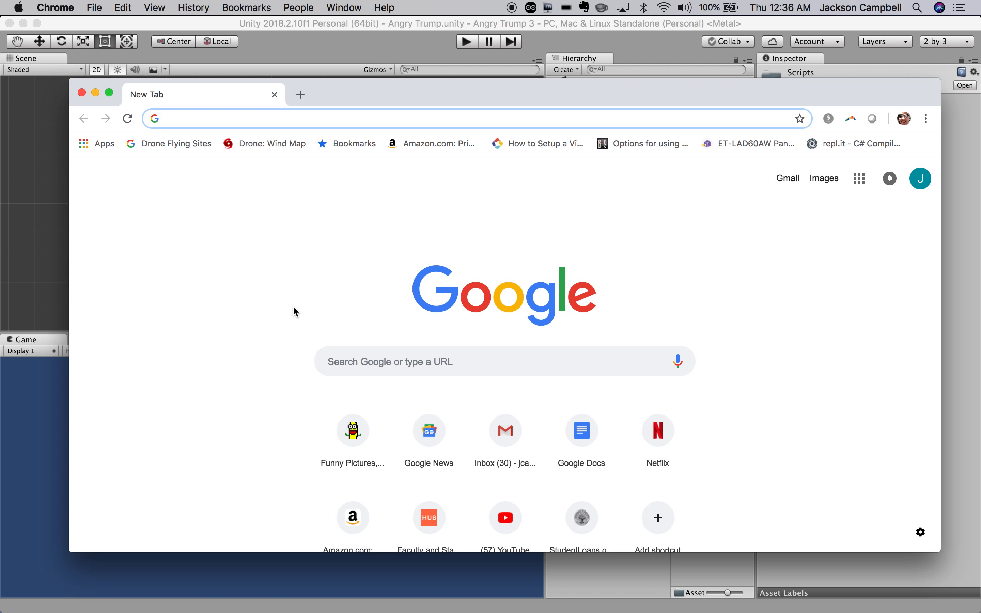
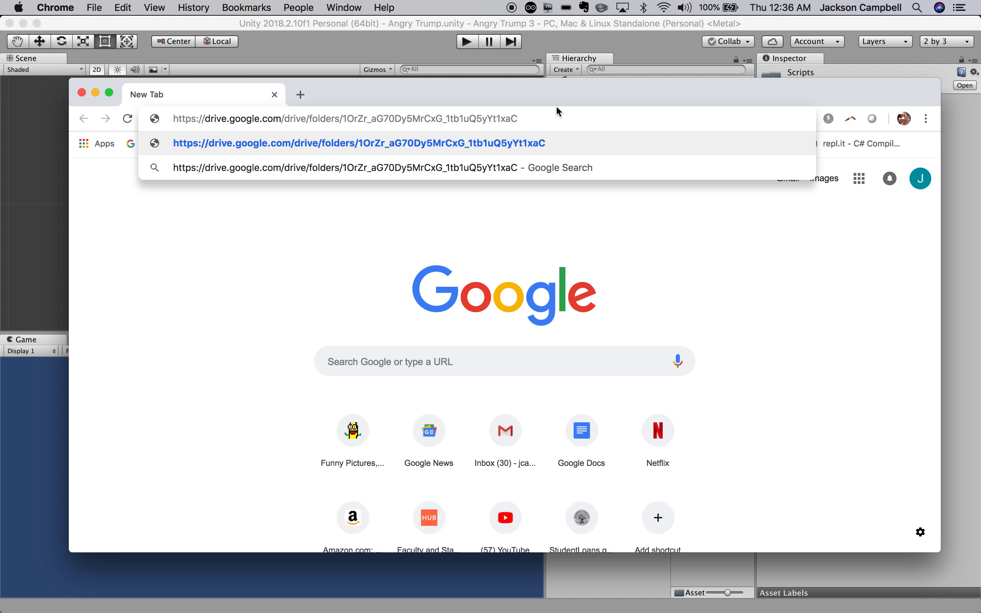
pyautogui.press('Return')
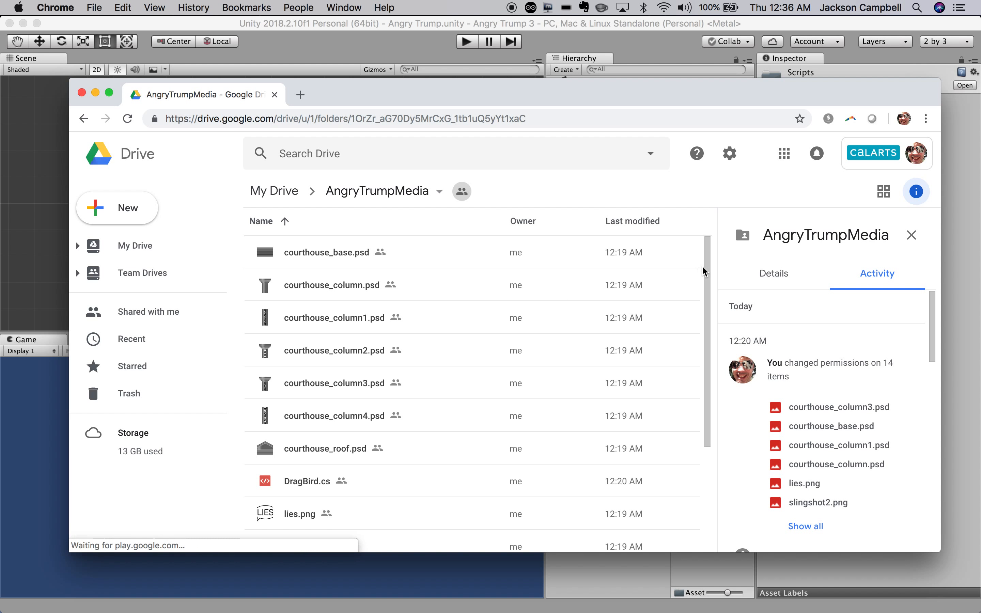
# Scroll through the AngryTrumpMedia files, select courthouse_column4.psd, then close the browser window.
pyautogui.moveTo(702, 267)
pyautogui.mouseDown()
pyautogui.moveTo(714, 390)
pyautogui.moveTo(704, 268)
pyautogui.mouseUp()
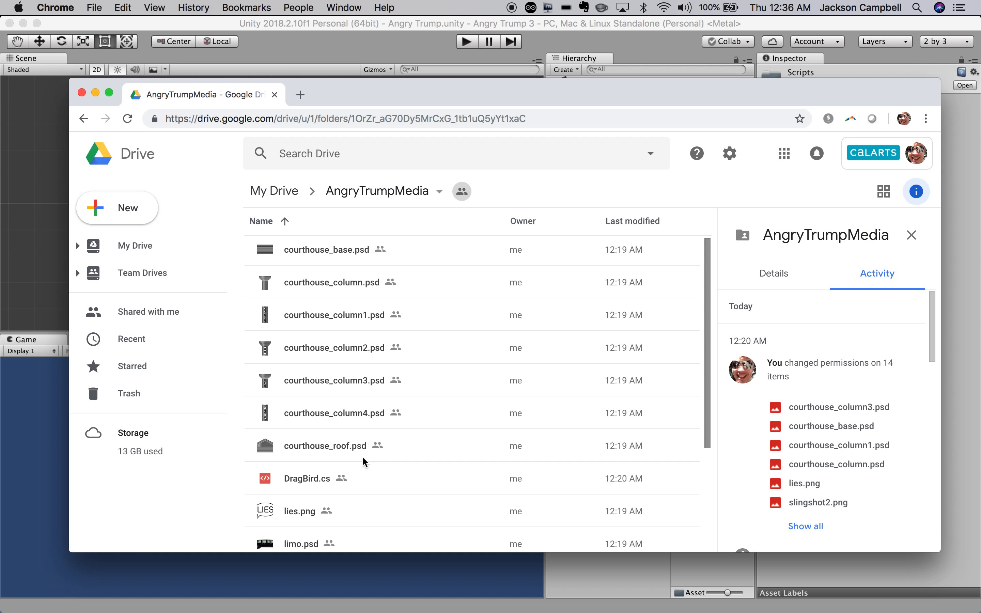
pyautogui.moveTo(704, 438); pyautogui.dragTo(704, 504)
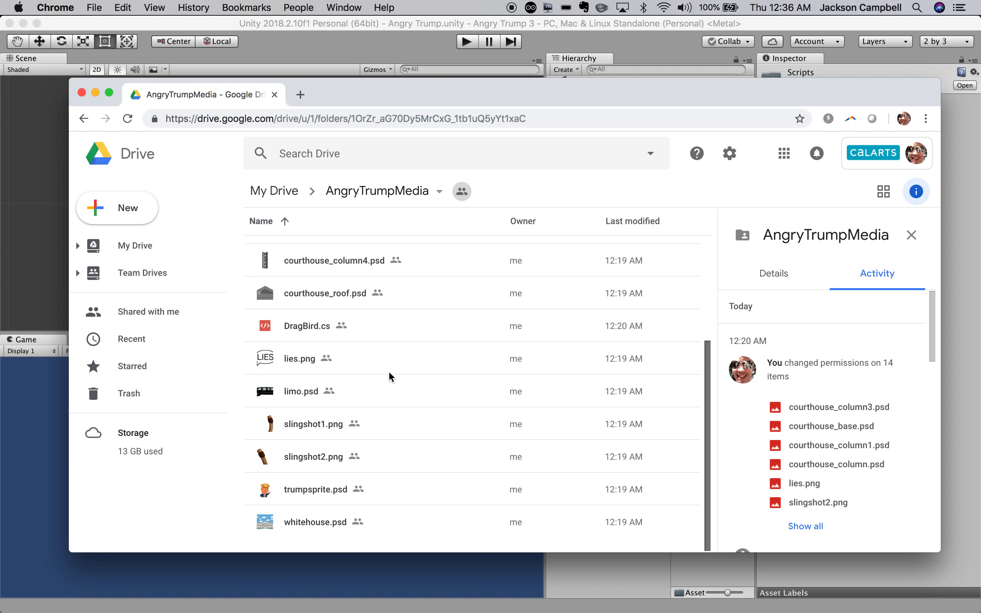
pyautogui.click(315, 263)
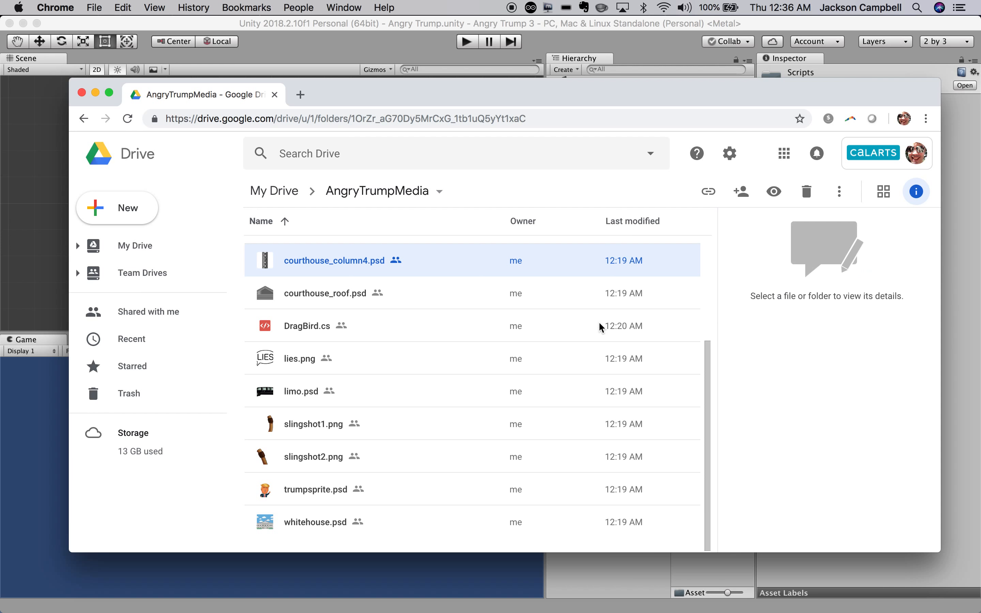
pyautogui.click(80, 96)
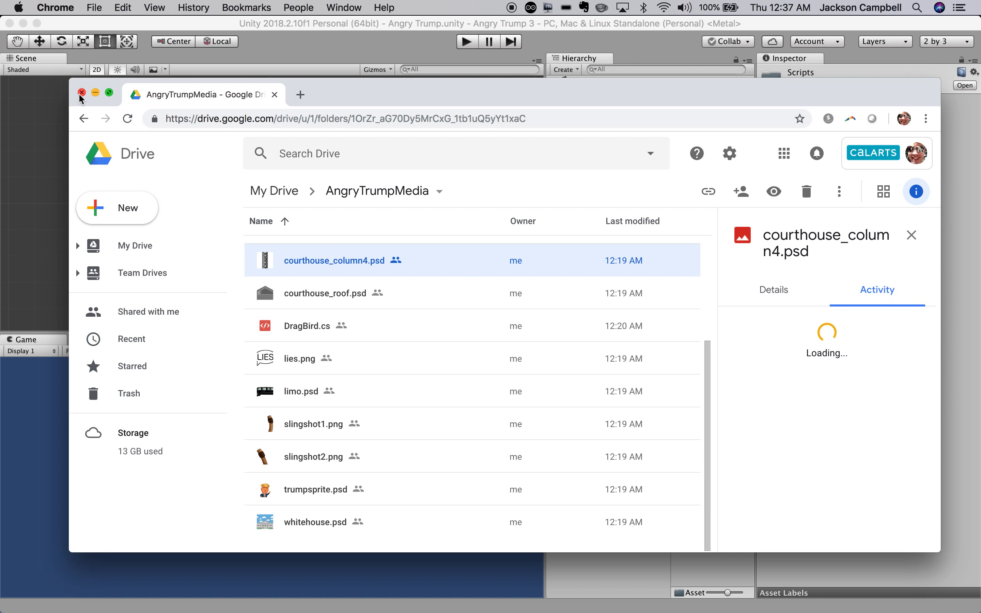
# Close the browser and show the Downloads folder in a new Finder window.
pyautogui.click(82, 94)
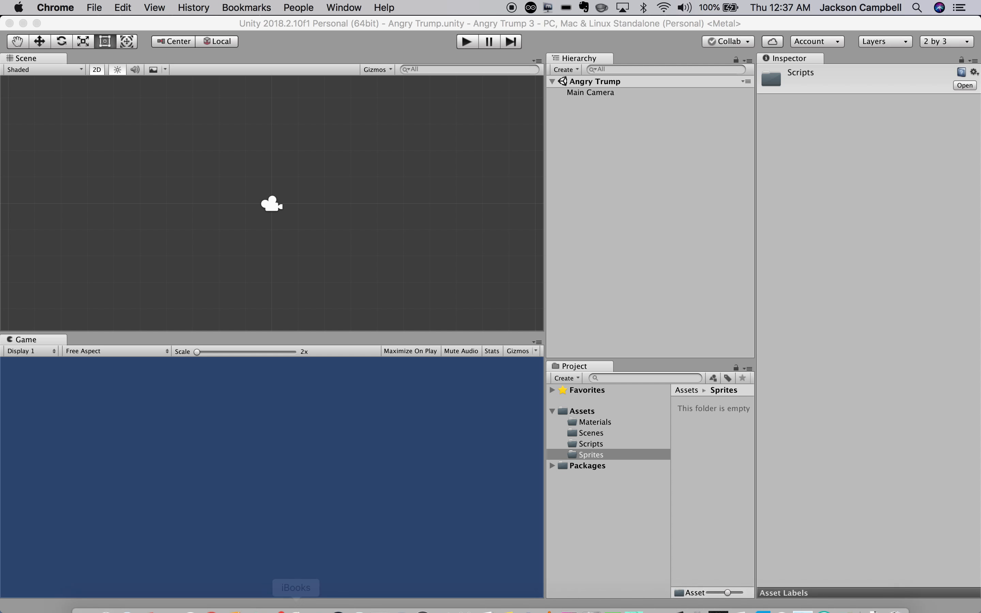
pyautogui.click(84, 600)
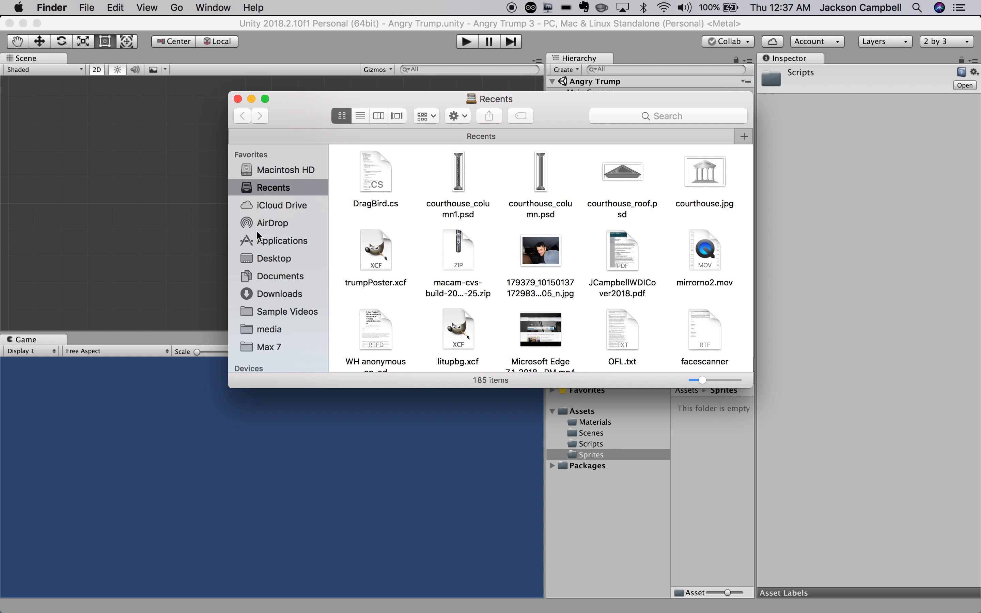
pyautogui.click(275, 281)
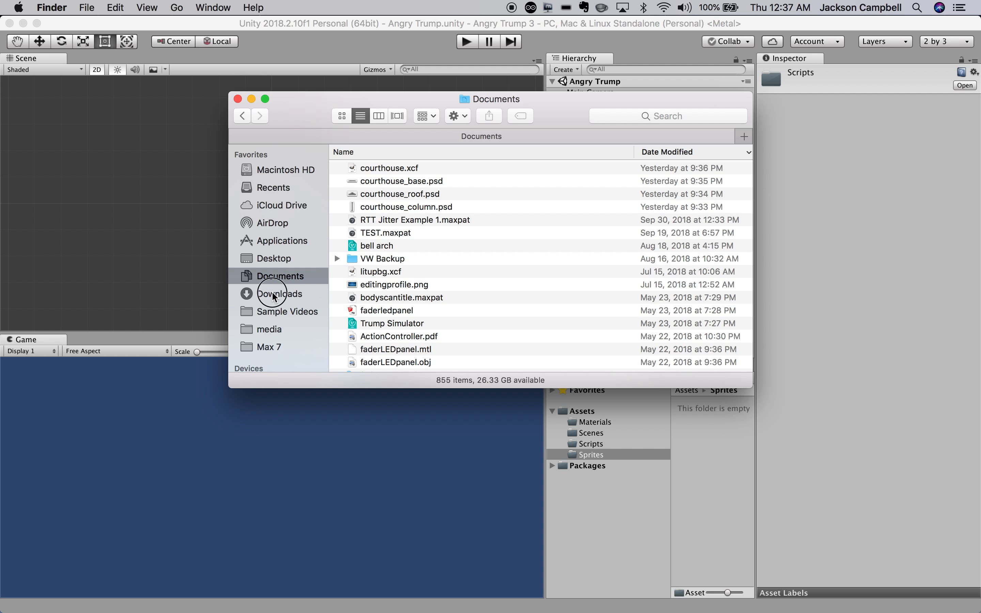
pyautogui.click(273, 291)
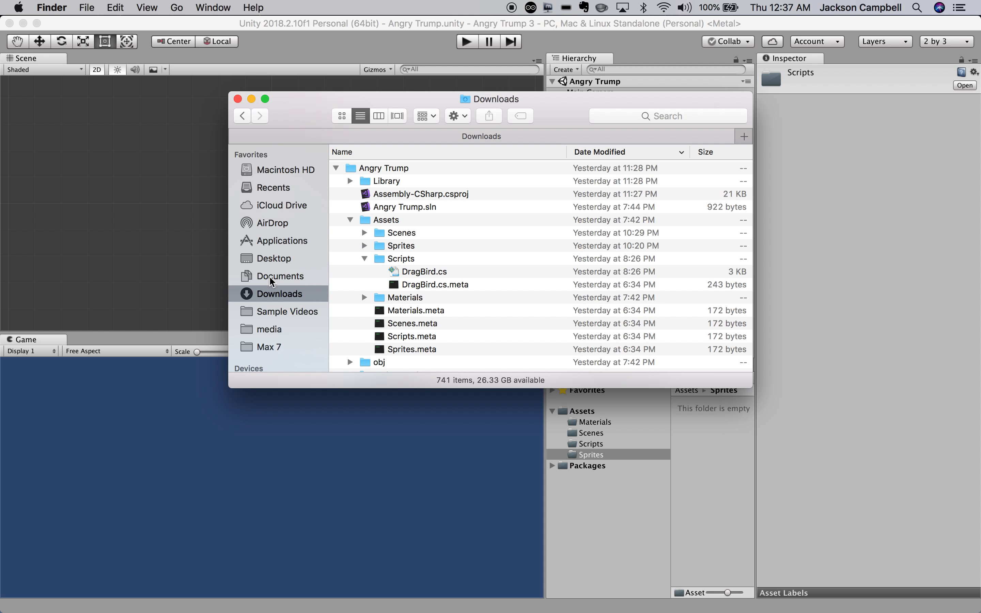
pyautogui.click(269, 277)
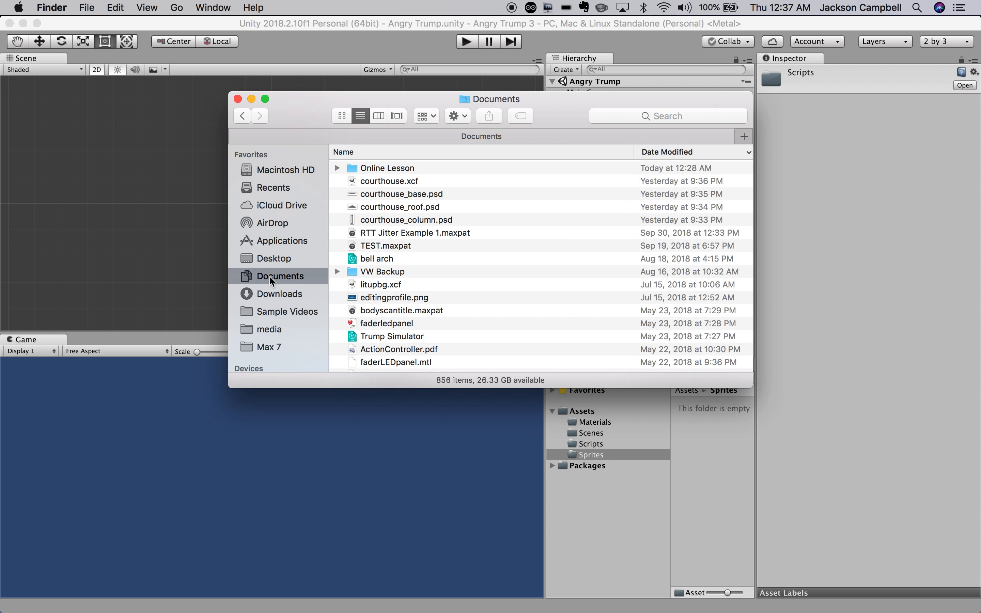
pyautogui.click(272, 296)
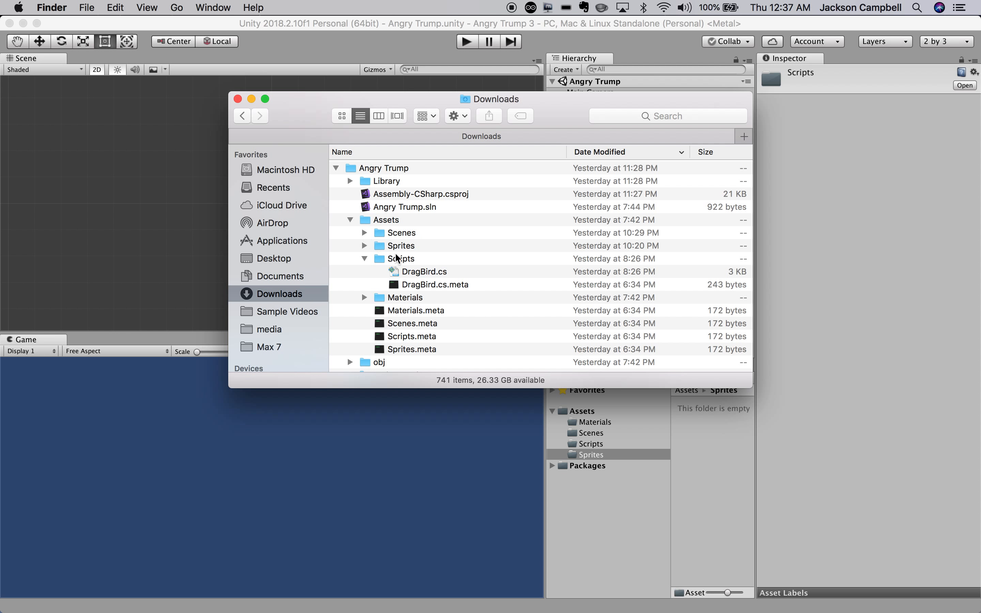
# Expand the Angry Trump project's Sprites folder to list its image files.
pyautogui.scroll(-5, 408, 255)
pyautogui.scroll(-2, 407, 256)
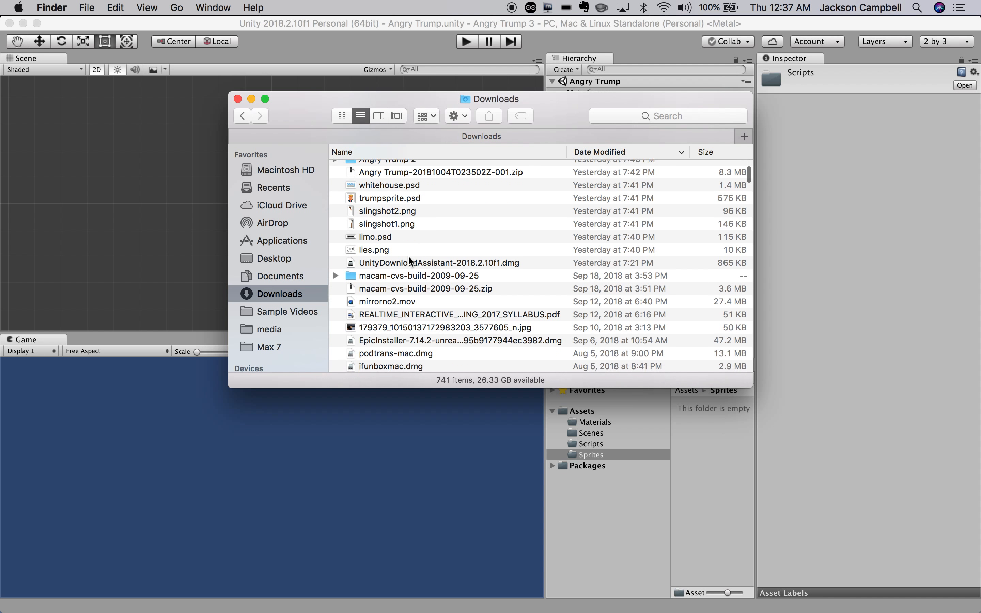
pyautogui.scroll(6, 408, 256)
pyautogui.scroll(1, 408, 255)
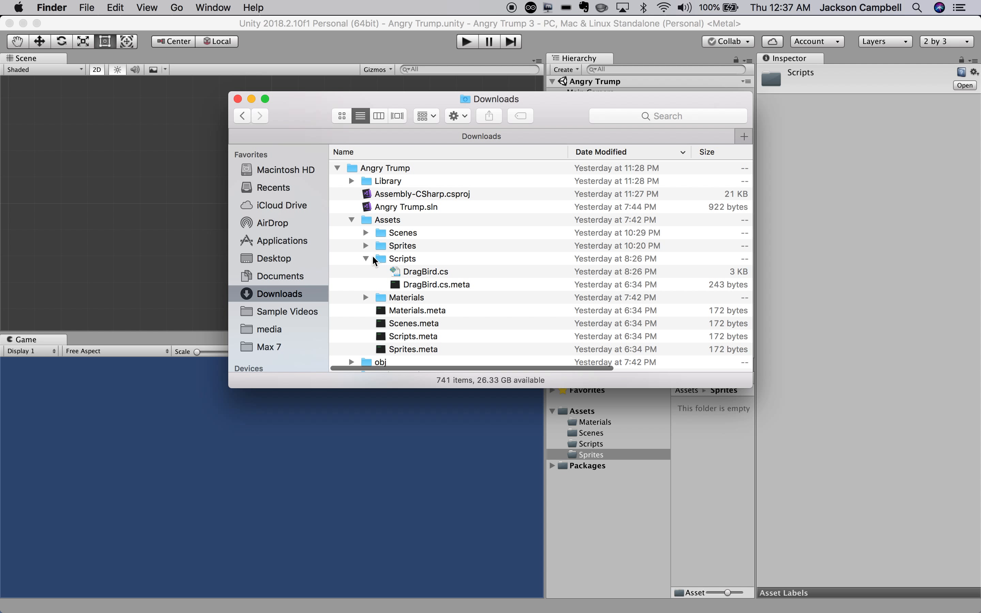
pyautogui.click(365, 245)
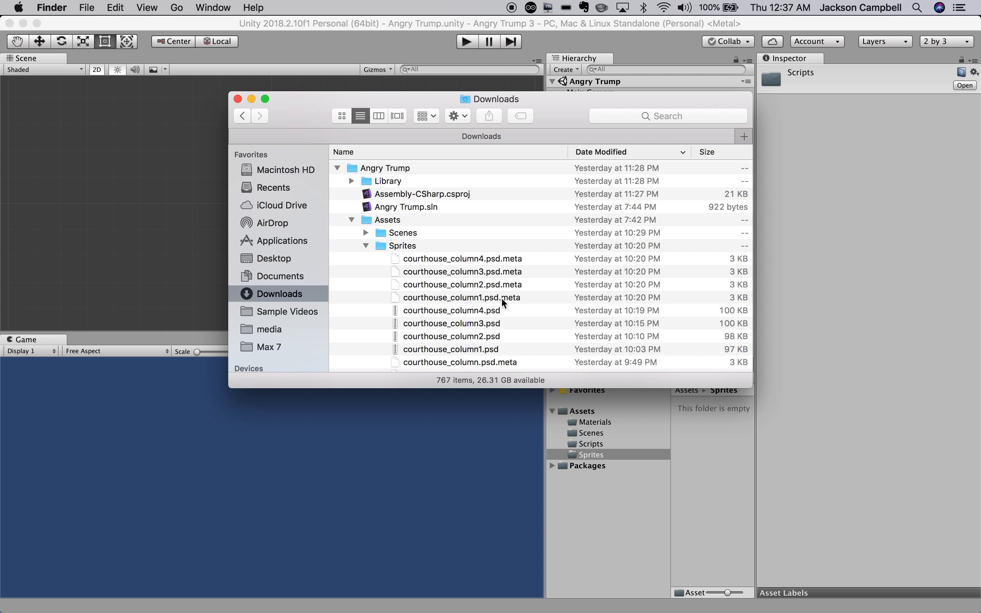
# Select the courthouse sprites: column1–4, base, roof and column PSDs.
pyautogui.scroll(-3, 501, 297)
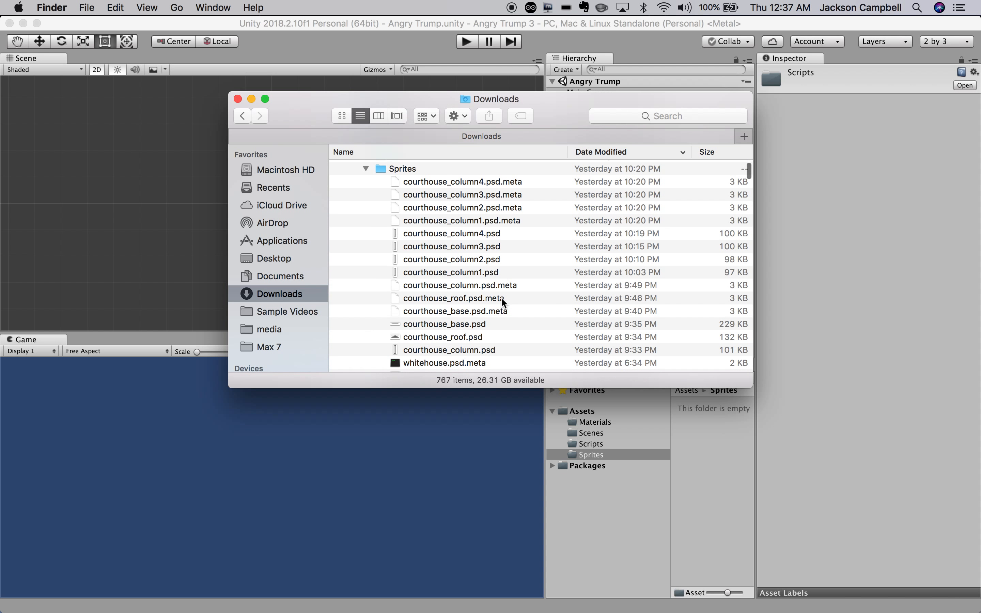
pyautogui.click(469, 237)
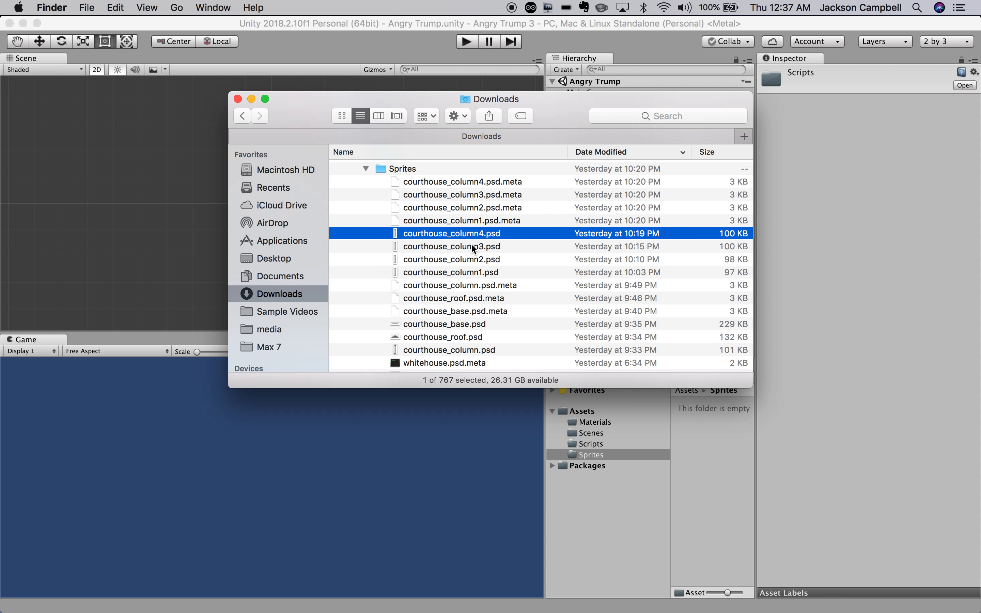
pyautogui.keyDown('shift'); pyautogui.click(471, 245); pyautogui.keyUp('shift')
pyautogui.keyDown('shift'); pyautogui.click(474, 259); pyautogui.keyUp('shift')
pyautogui.keyDown('shift'); pyautogui.click(471, 271); pyautogui.keyUp('shift')
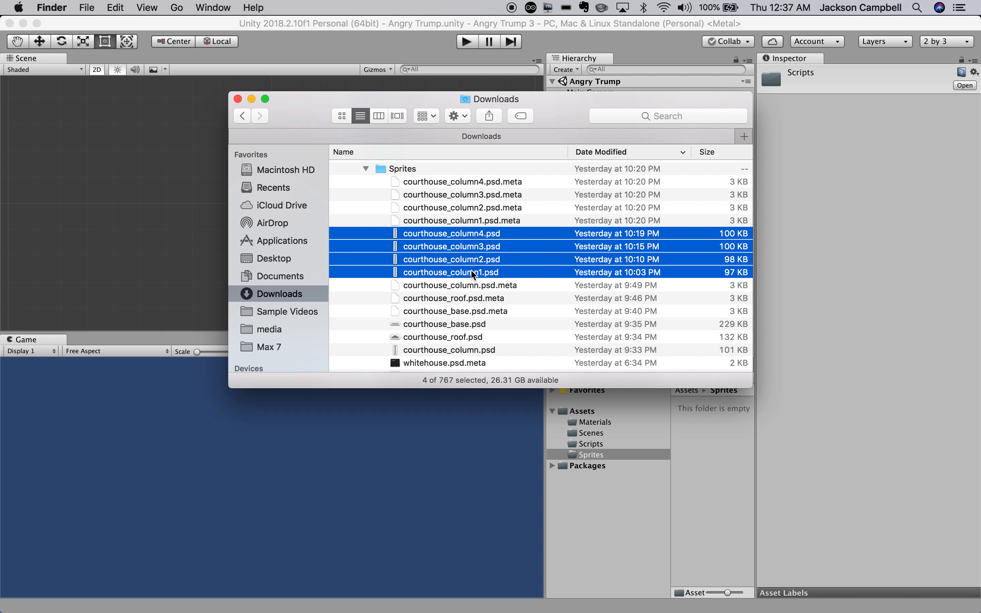
pyautogui.keyDown('super'); pyautogui.click(470, 325); pyautogui.keyUp('super')
pyautogui.keyDown('super'); pyautogui.click(469, 337); pyautogui.keyUp('super')
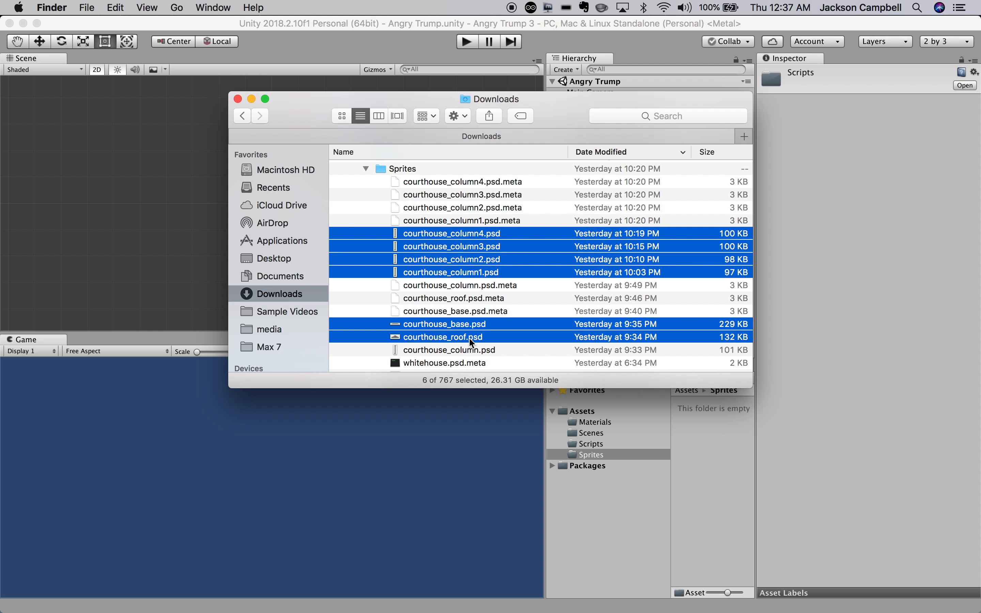
pyautogui.keyDown('super'); pyautogui.click(471, 351); pyautogui.keyUp('super')
# Add lies.png, slingshot1/2.png, trumpsprite.psd, limo.psd and whitehouse.psd to the selection.
pyautogui.scroll(-5, 468, 346)
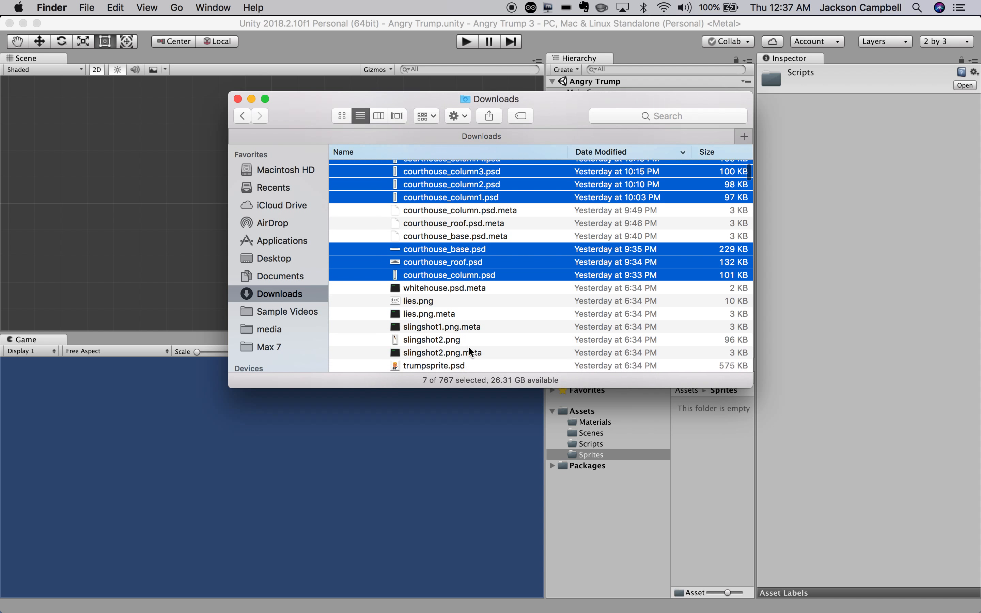
pyautogui.keyDown('super'); pyautogui.click(426, 300); pyautogui.keyUp('super')
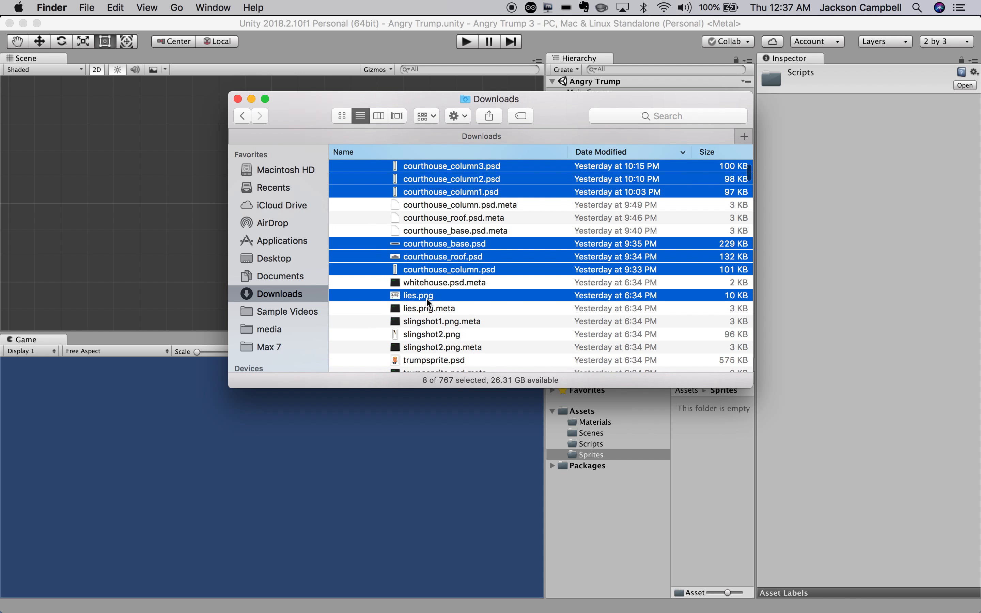
pyautogui.keyDown('super'); pyautogui.click(432, 339); pyautogui.keyUp('super')
pyautogui.keyDown('super'); pyautogui.click(434, 360); pyautogui.keyUp('super')
pyautogui.scroll(-4, 434, 360)
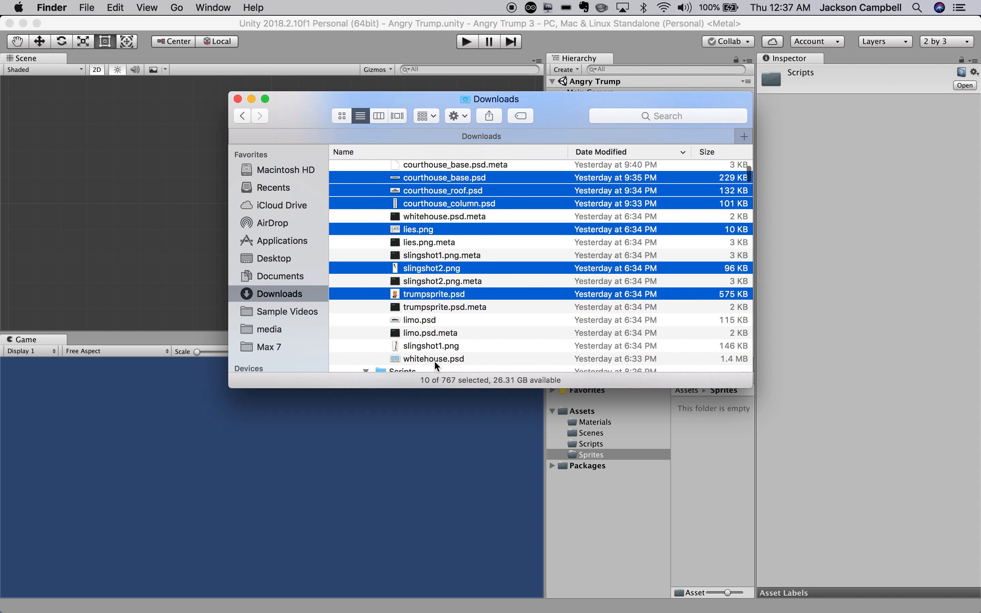
pyautogui.keyDown('super'); pyautogui.click(429, 320); pyautogui.keyUp('super')
pyautogui.keyDown('super'); pyautogui.click(428, 345); pyautogui.keyUp('super')
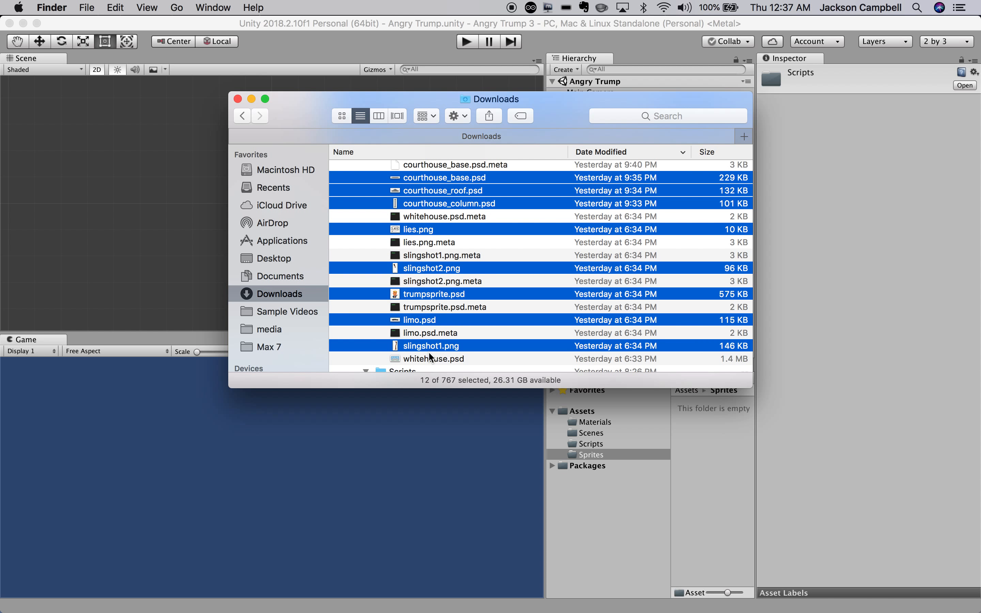
pyautogui.keyDown('super'); pyautogui.click(430, 358); pyautogui.keyUp('super')
# Copy the 13 selected sprite files and collapse the Angry Trump folder.
pyautogui.scroll(-2, 430, 358)
pyautogui.scroll(6, 431, 359)
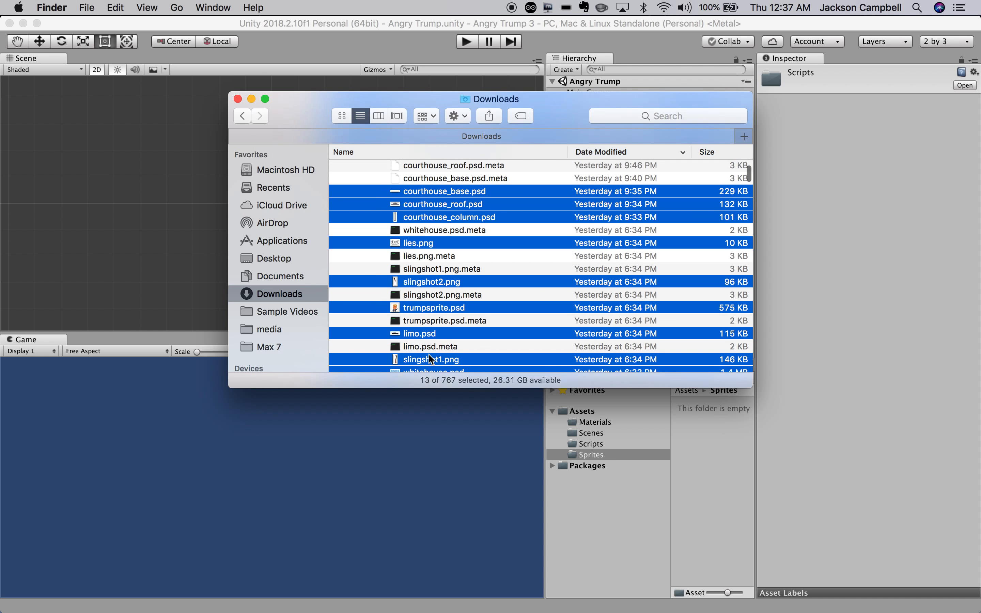
pyautogui.scroll(4, 431, 359)
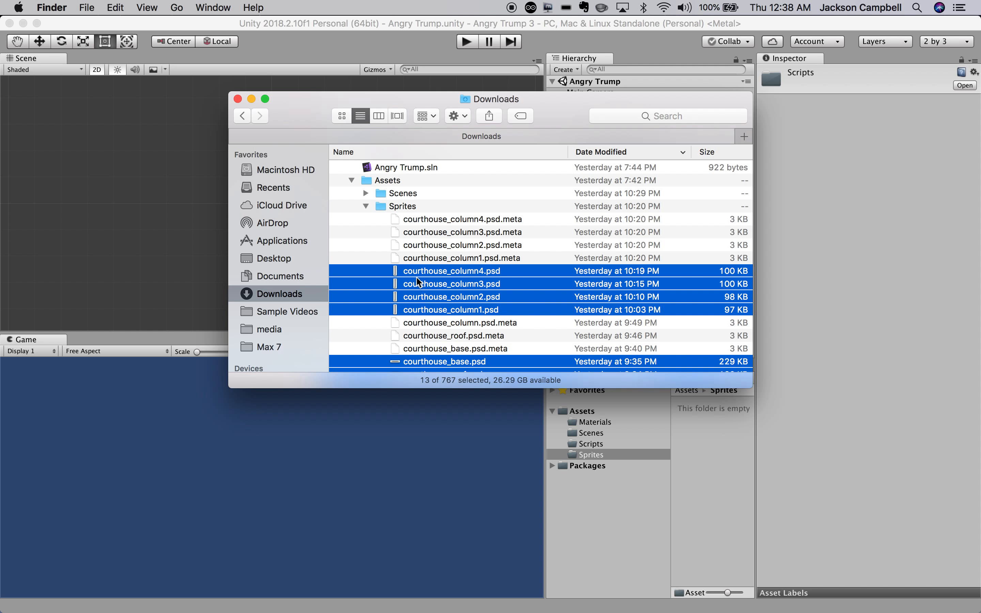
pyautogui.scroll(-4, 416, 278)
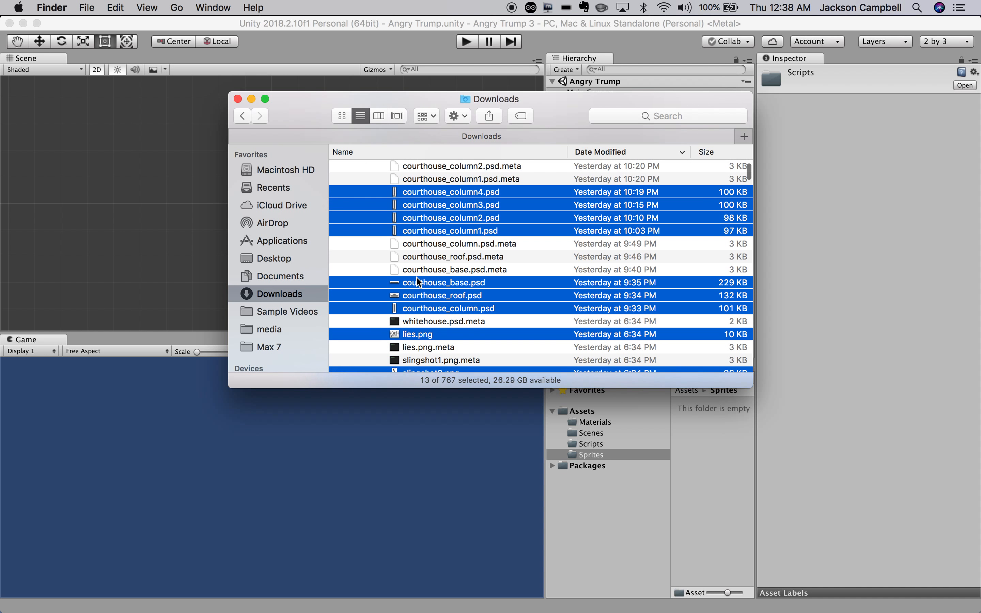
pyautogui.rightClick(431, 311)
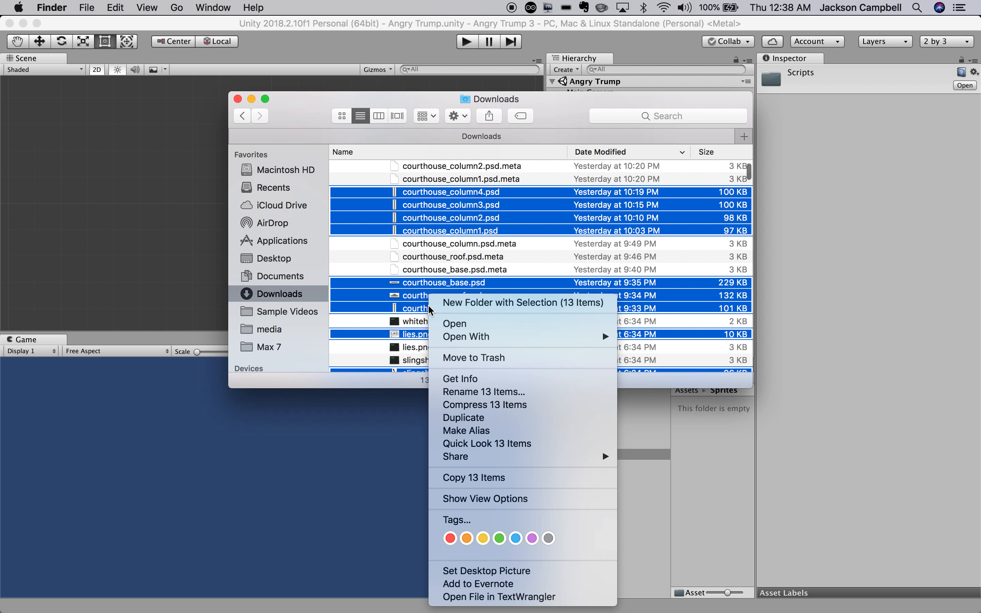
pyautogui.click(471, 478)
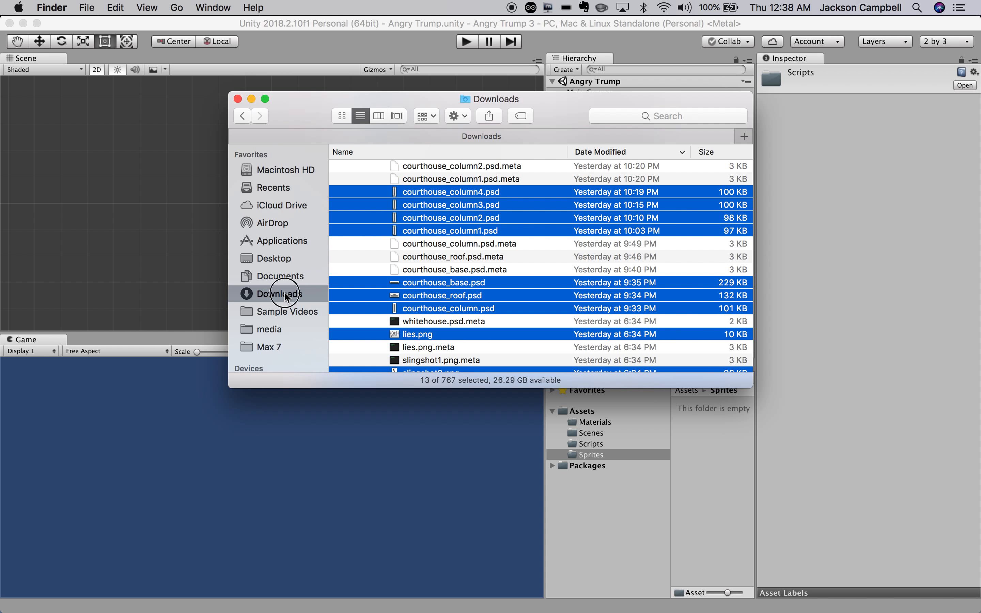
pyautogui.scroll(5, 367, 194)
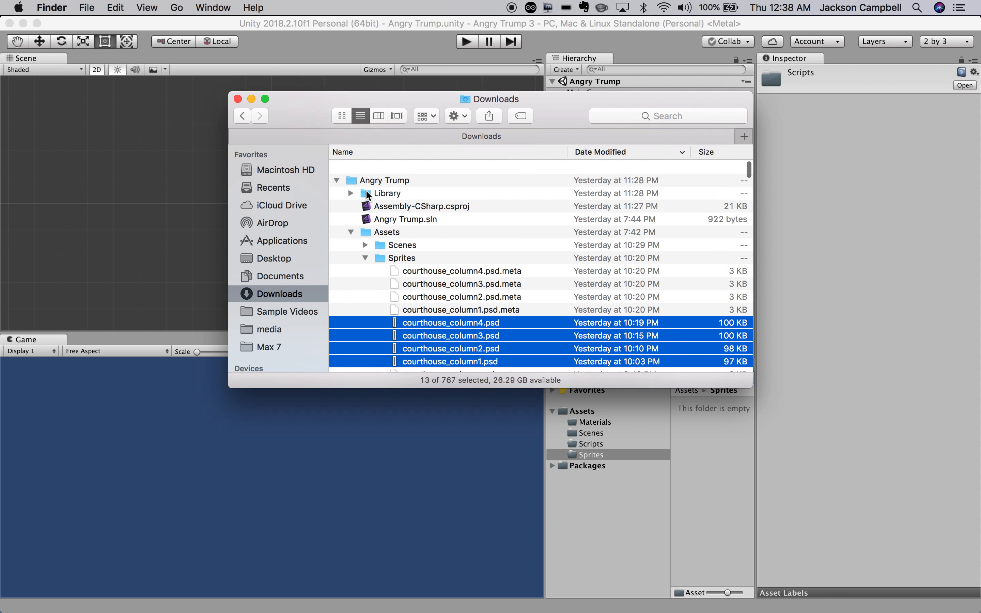
pyautogui.click(337, 168)
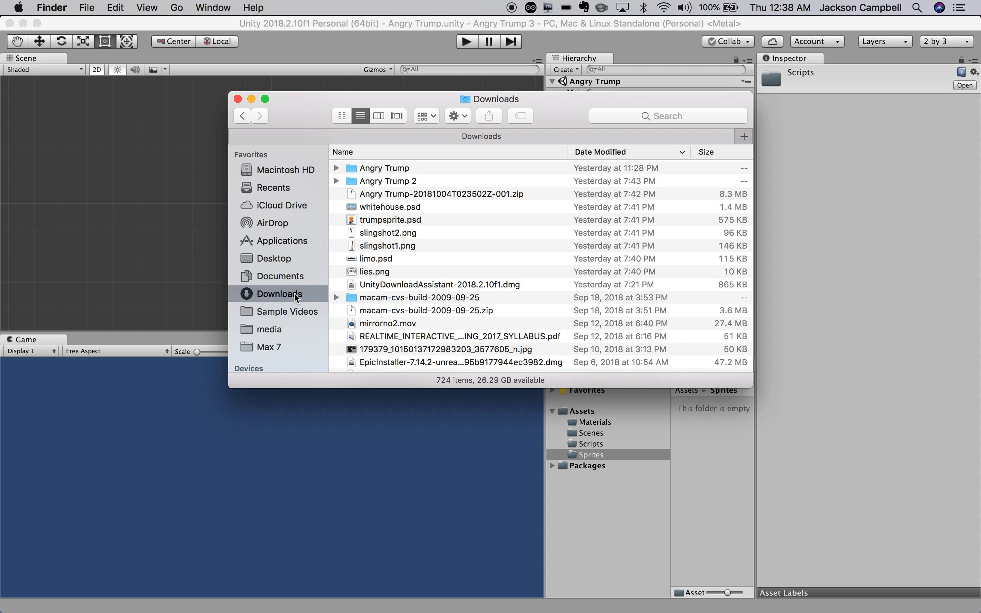
# Paste the 13 sprites into Downloads, skipping lies.png, slingshot2.png, trumpsprite.psd, limo.psd, whitehouse.psd and other duplicates.
pyautogui.click(115, 7)
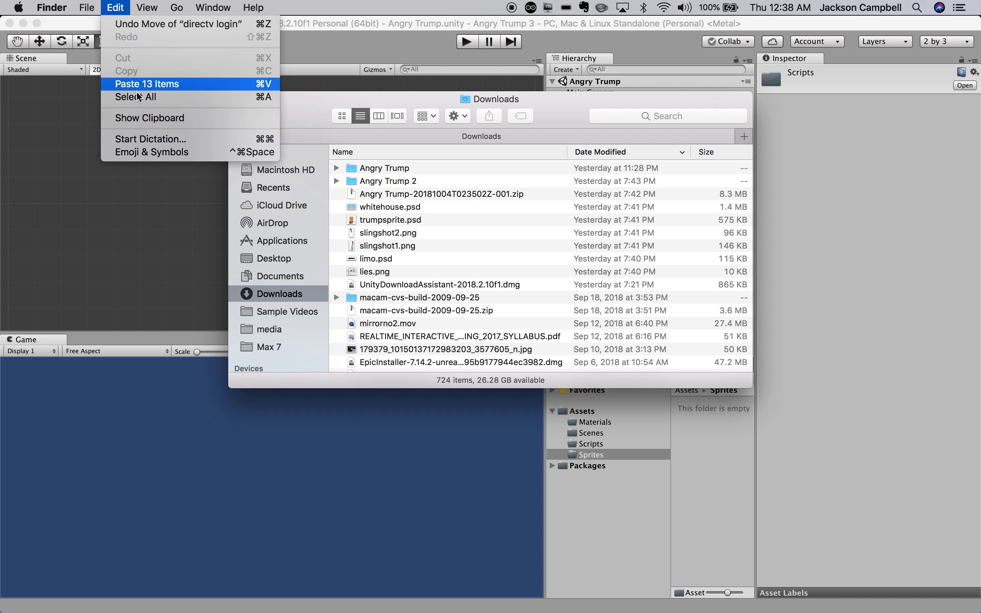
pyautogui.click(144, 85)
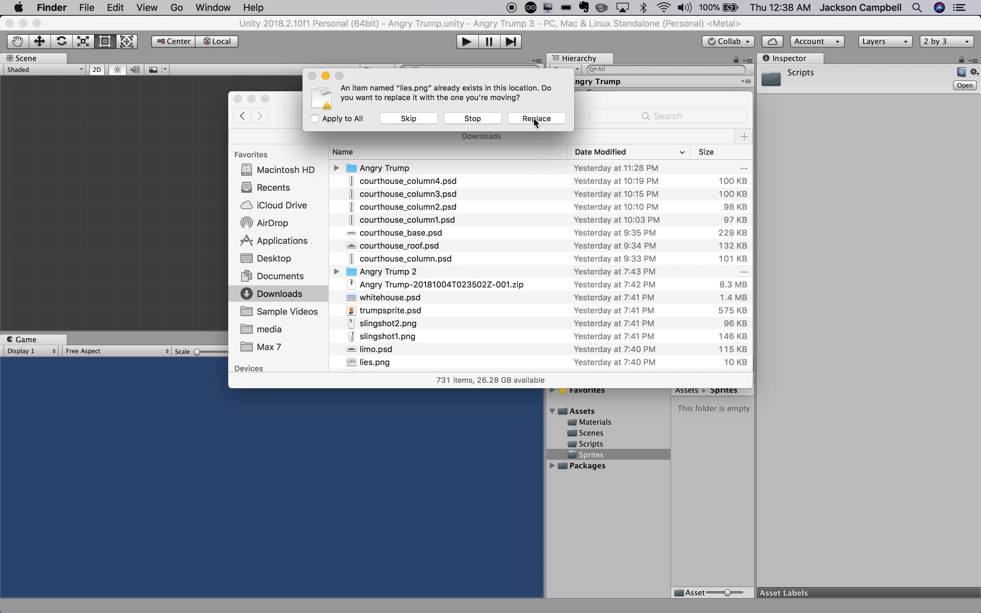
pyautogui.click(428, 122)
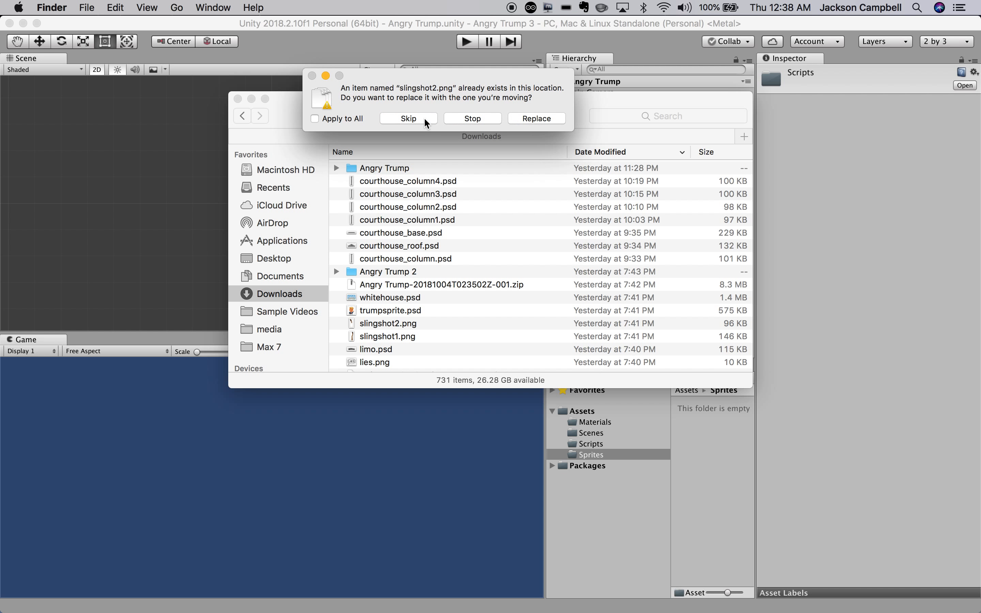
pyautogui.click(426, 122)
pyautogui.click(426, 122)
pyautogui.click(426, 122)
pyautogui.click(425, 118)
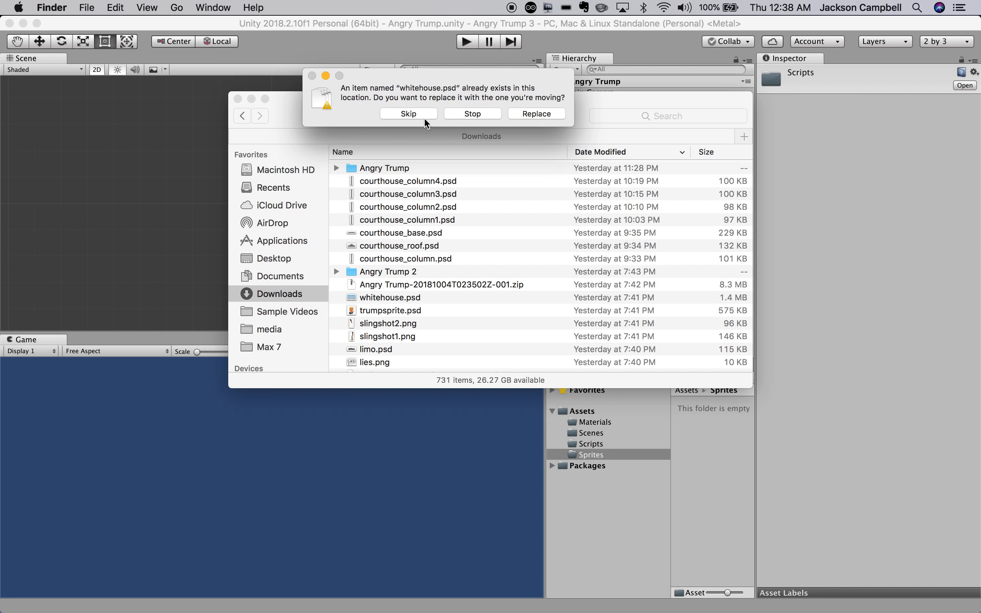
pyautogui.click(426, 122)
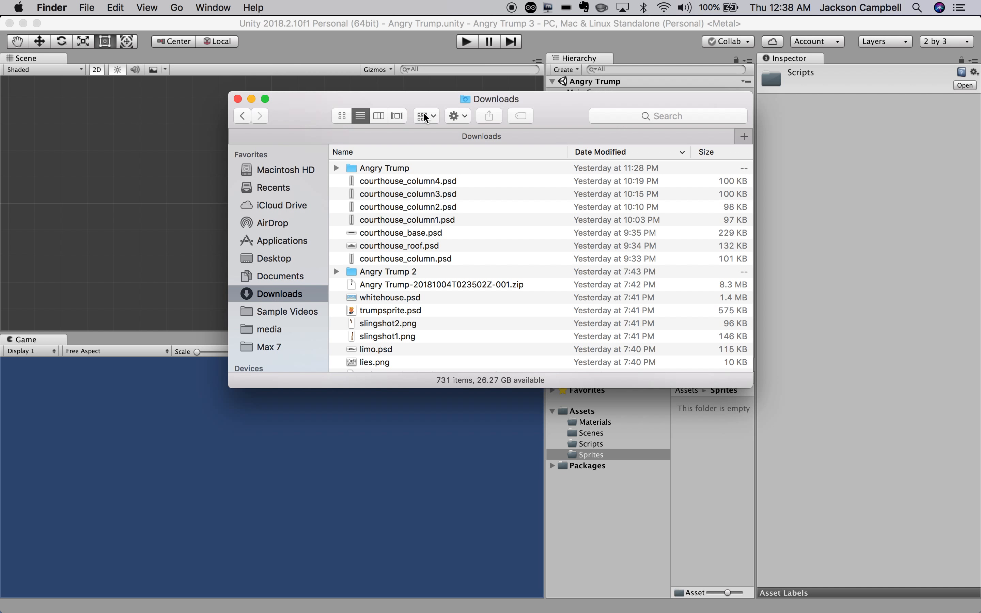
pyautogui.click(424, 184)
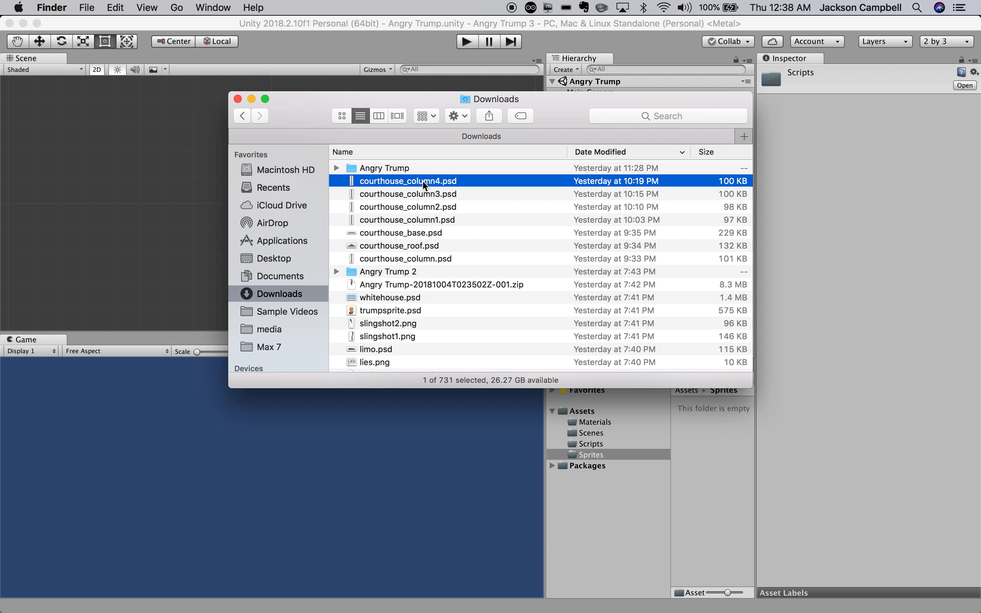
# Sort Downloads newest first and select the courthouse, whitehouse, trumpsprite, slingshot, limo and lies images.
pyautogui.click(636, 153)
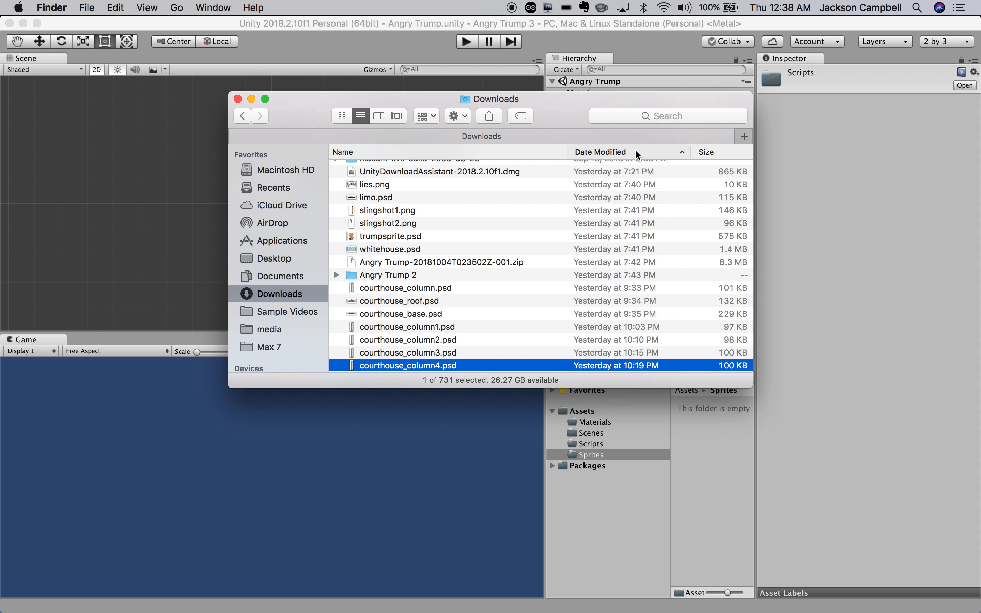
pyautogui.click(634, 151)
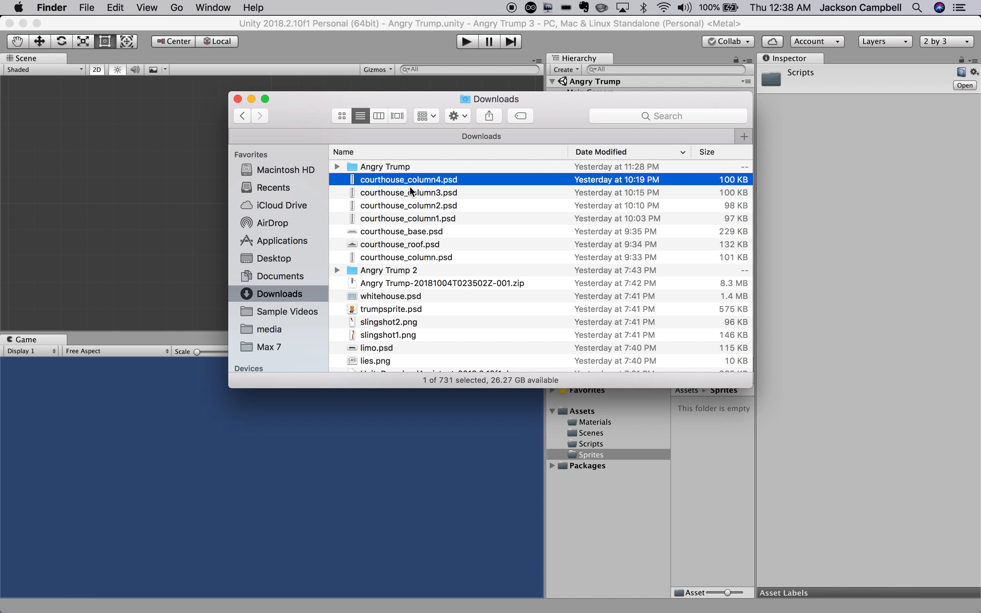
pyautogui.click(375, 258)
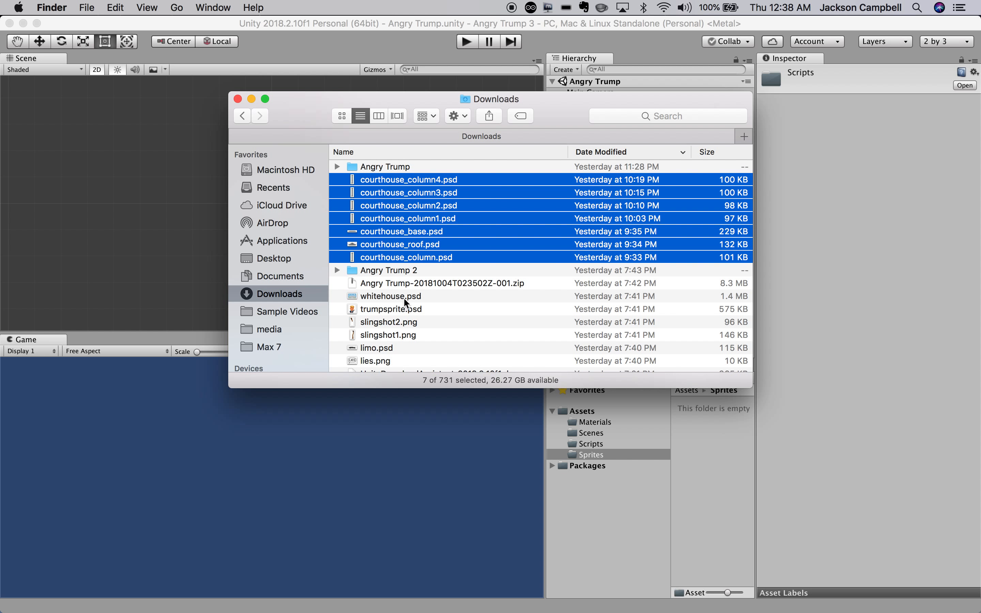
pyautogui.keyDown('super'); pyautogui.click(386, 298); pyautogui.keyUp('super')
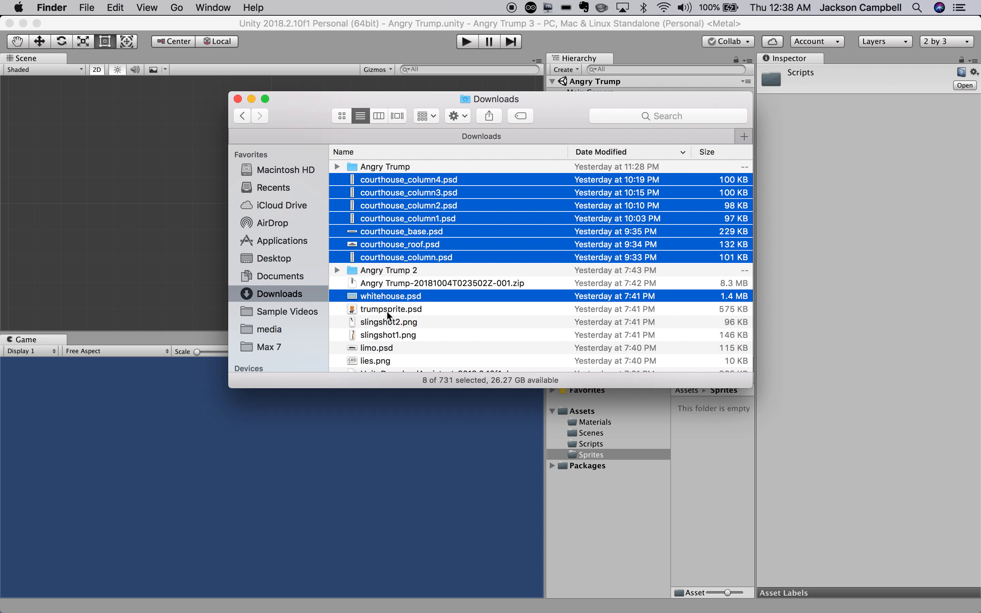
pyautogui.keyDown('super'); pyautogui.click(386, 310); pyautogui.keyUp('super')
pyautogui.keyDown('super'); pyautogui.click(386, 323); pyautogui.keyUp('super')
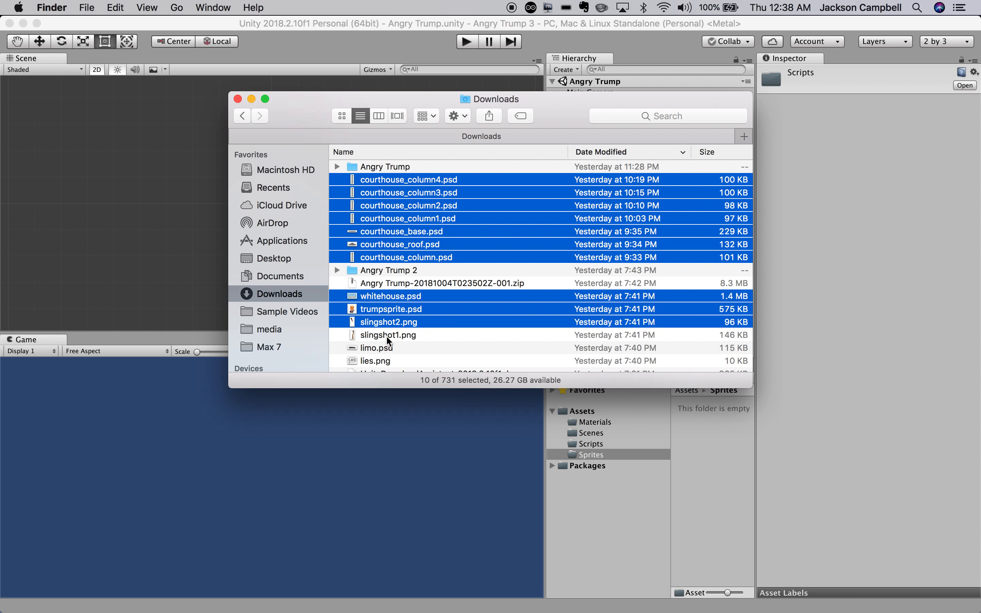
pyautogui.keyDown('super'); pyautogui.click(388, 336); pyautogui.keyUp('super')
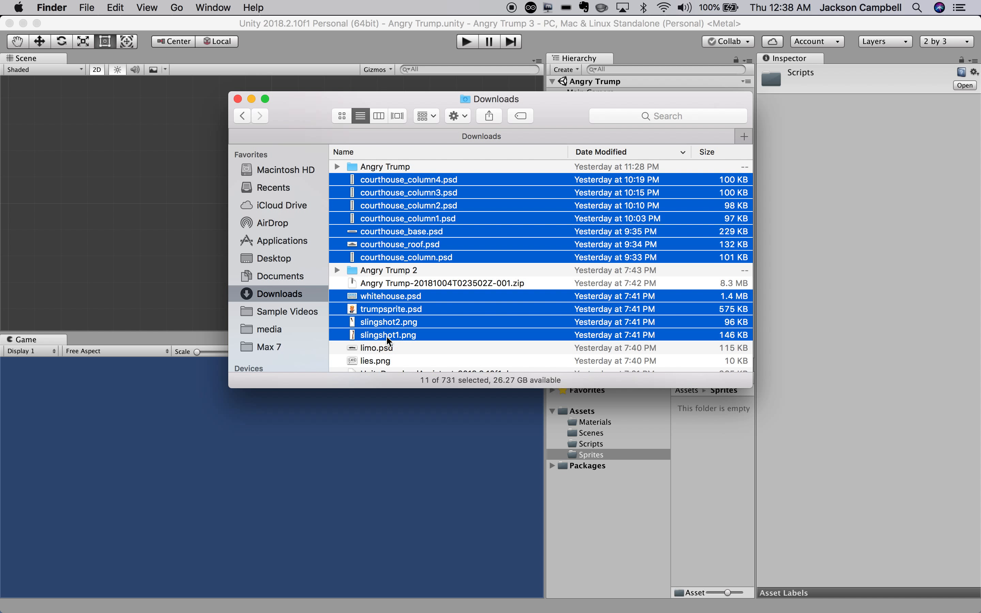
pyautogui.keyDown('super'); pyautogui.click(380, 365); pyautogui.keyUp('super')
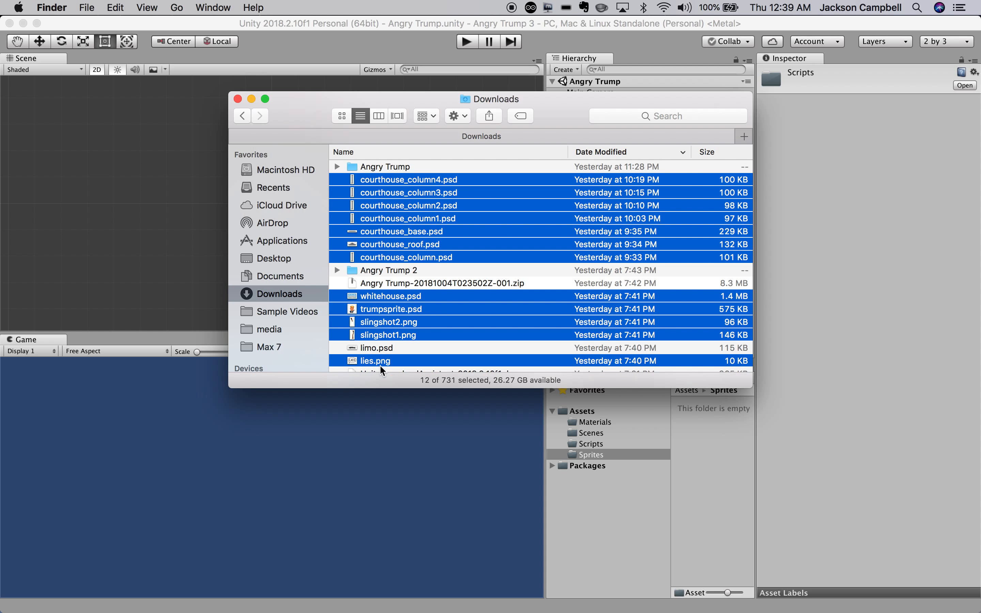
pyautogui.keyDown('super'); pyautogui.click(394, 347); pyautogui.keyUp('super')
# Move the Downloads window aside to expose the Unity project.
pyautogui.scroll(-3, 395, 346)
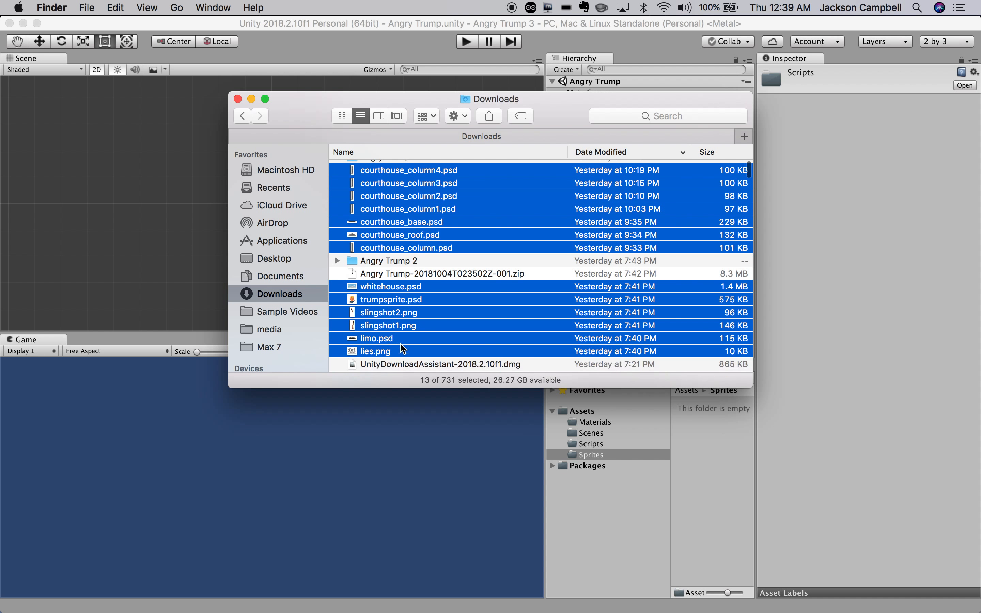
pyautogui.scroll(3, 400, 346)
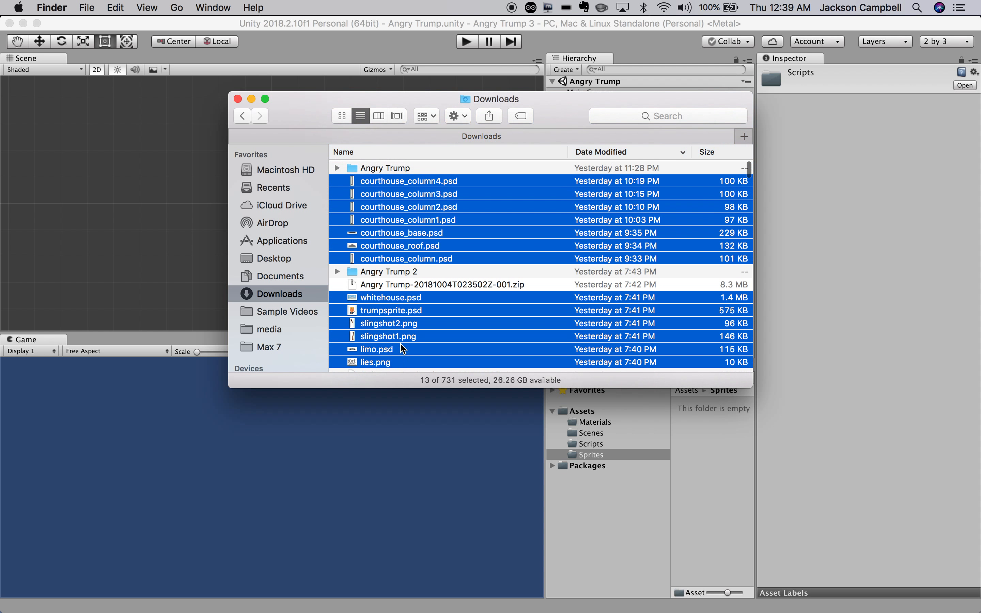
pyautogui.scroll(-1, 400, 343)
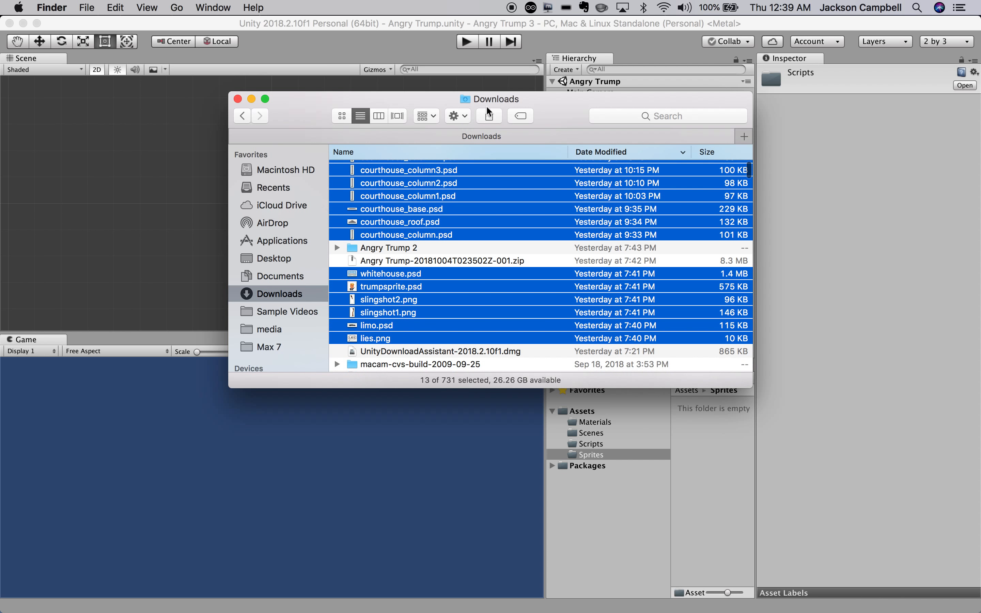
pyautogui.moveTo(540, 102); pyautogui.dragTo(307, 104)
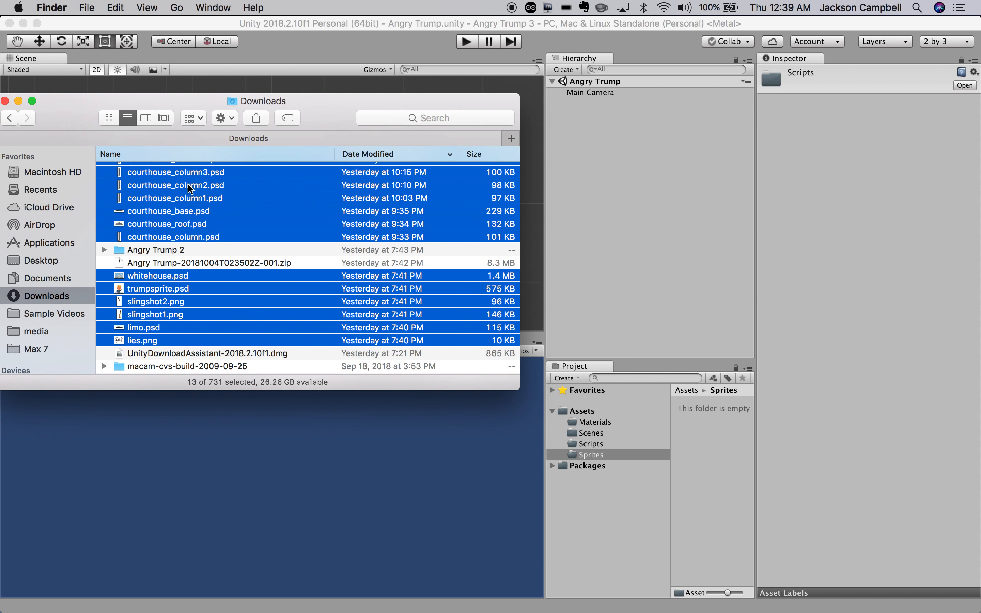
# Drag the 13 selected images from Finder into Unity's Sprites folder in the Project panel.
pyautogui.moveTo(188, 189); pyautogui.dragTo(623, 454)
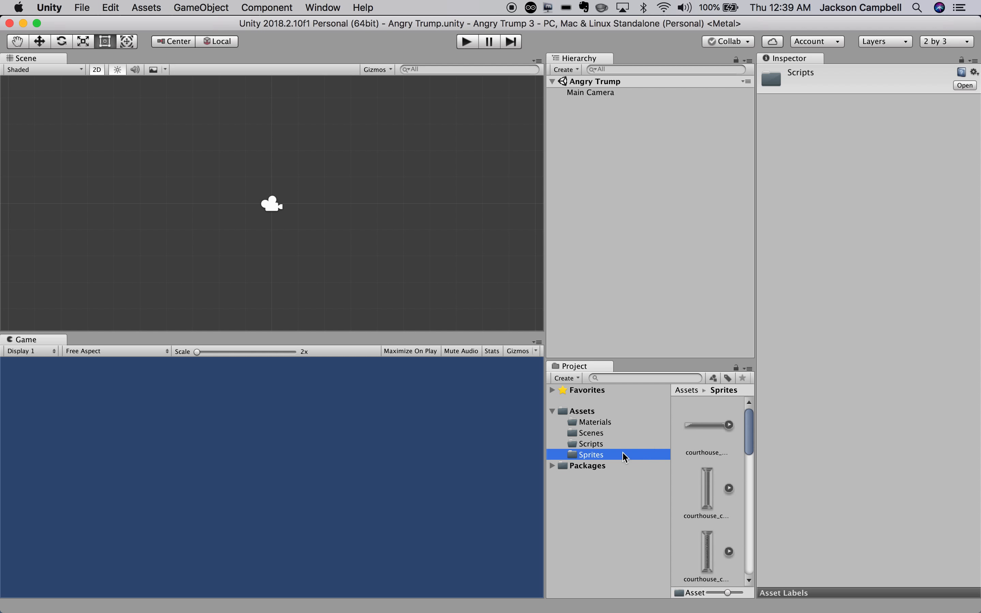
# Add a New Sprite object through the Hierarchy's Create > 2D Object > Sprite.
pyautogui.click(589, 118)
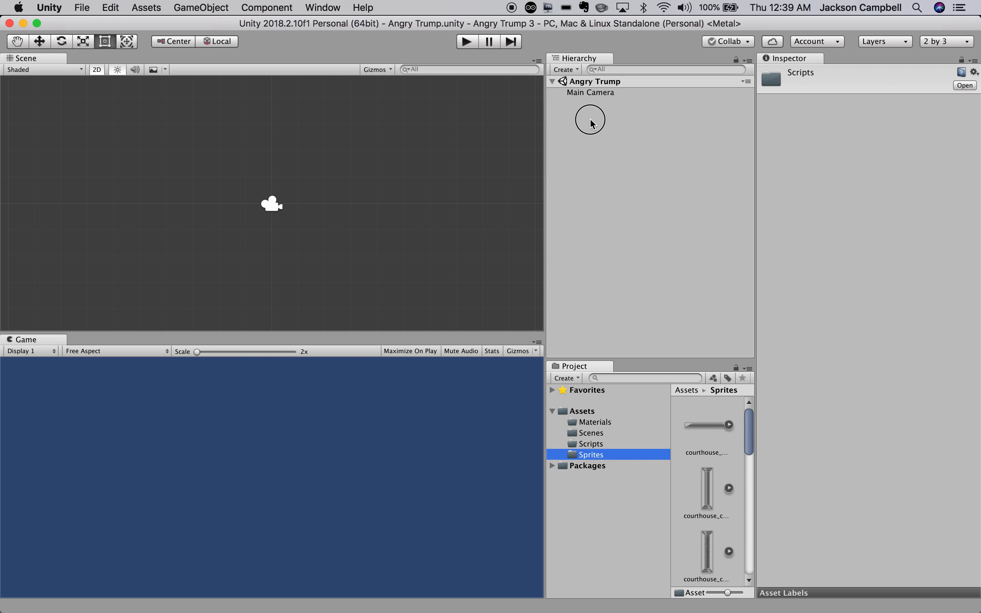
pyautogui.click(567, 70)
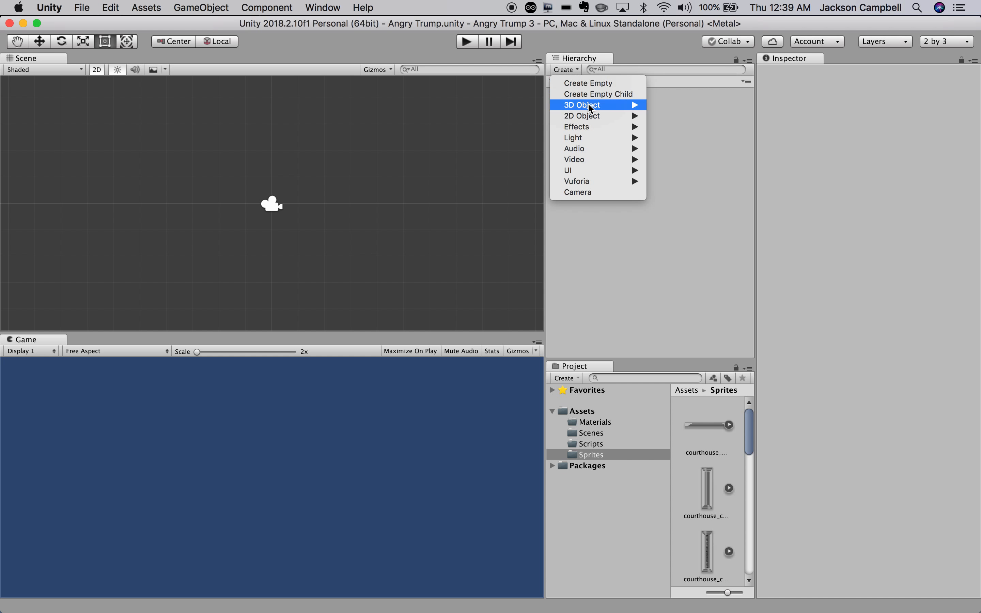
pyautogui.click(566, 73)
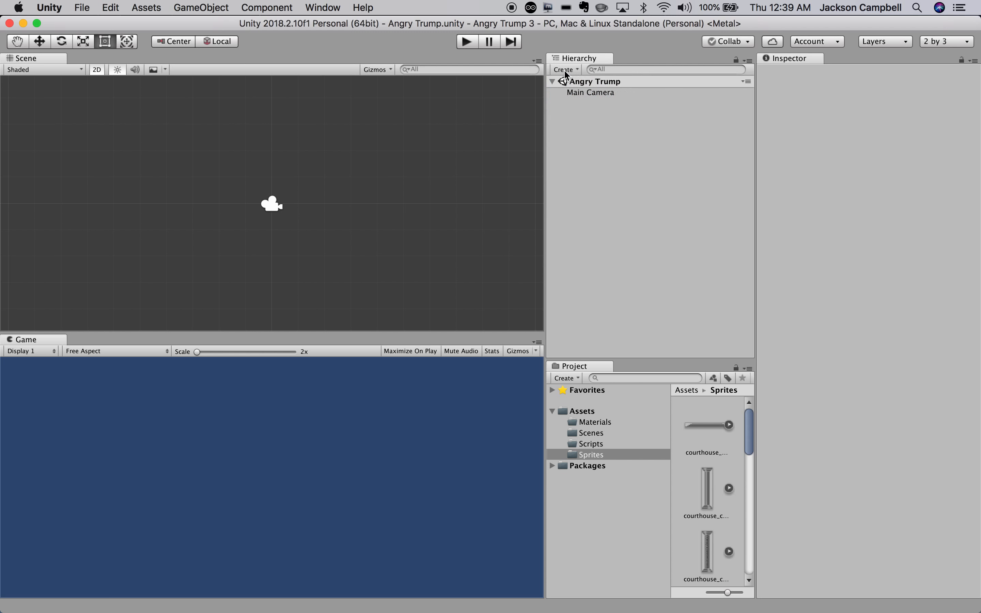
pyautogui.click(567, 73)
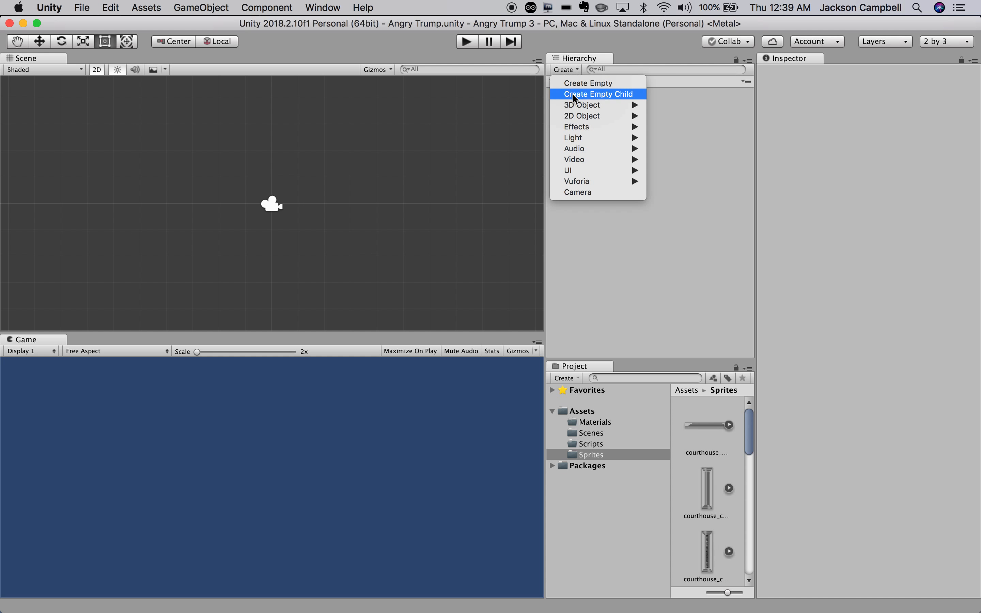
pyautogui.moveTo(586, 118)
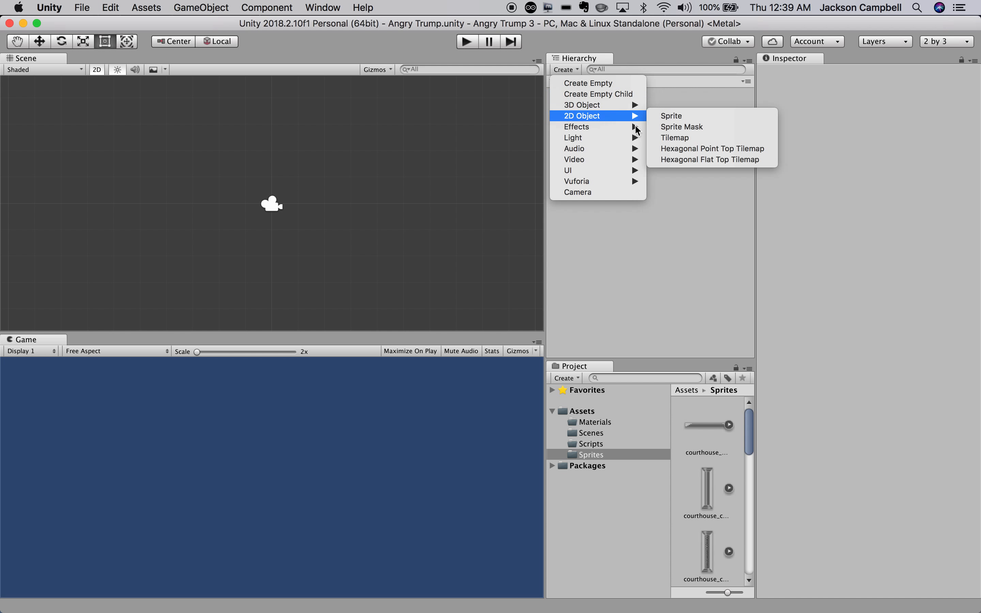
pyautogui.click(657, 118)
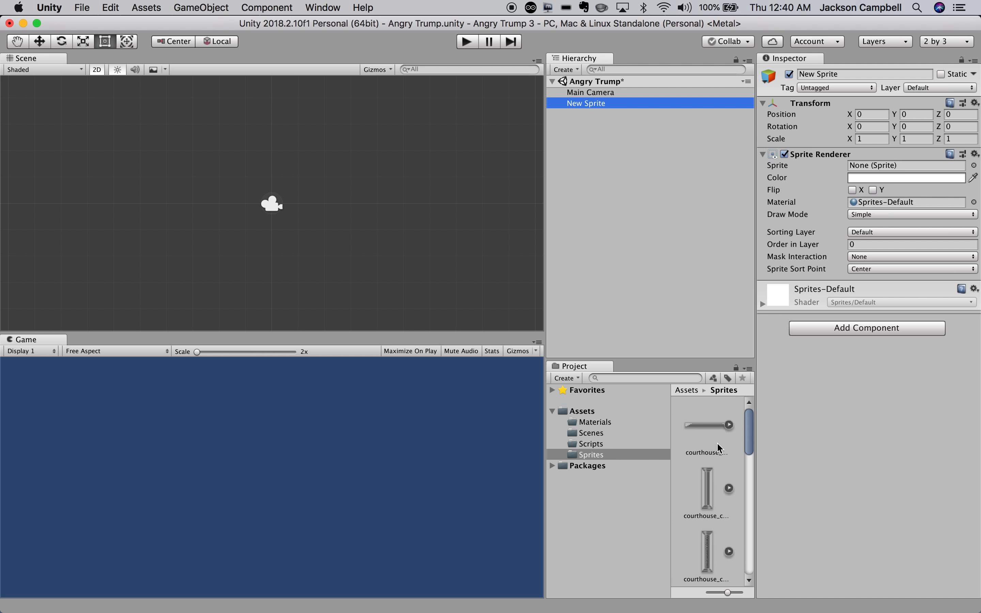
# Assign the whitehouse image to the New Sprite's Sprite Renderer so the White House fills the views.
pyautogui.moveTo(749, 445); pyautogui.dragTo(864, 173)
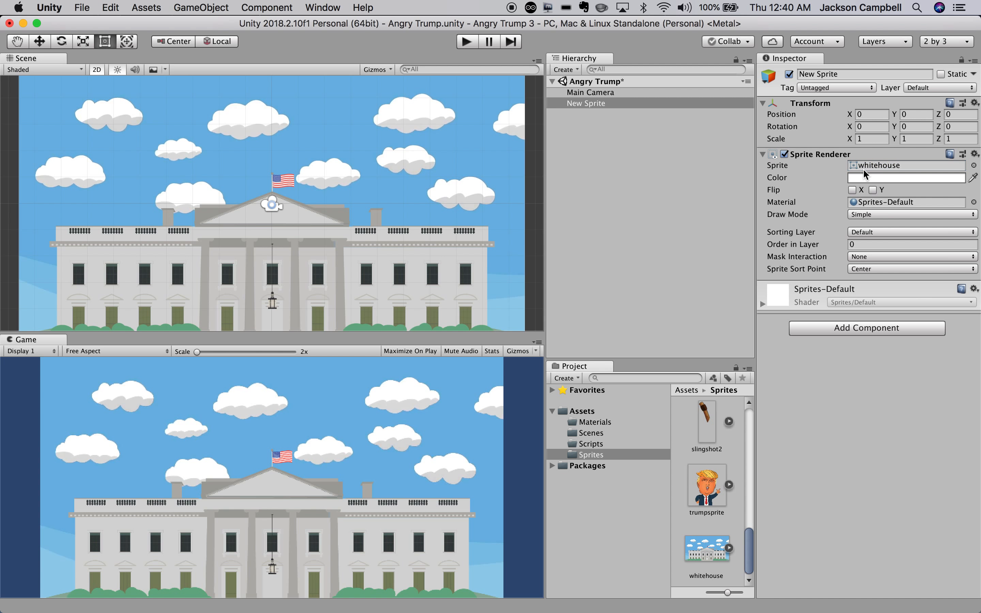
pyautogui.click(974, 166)
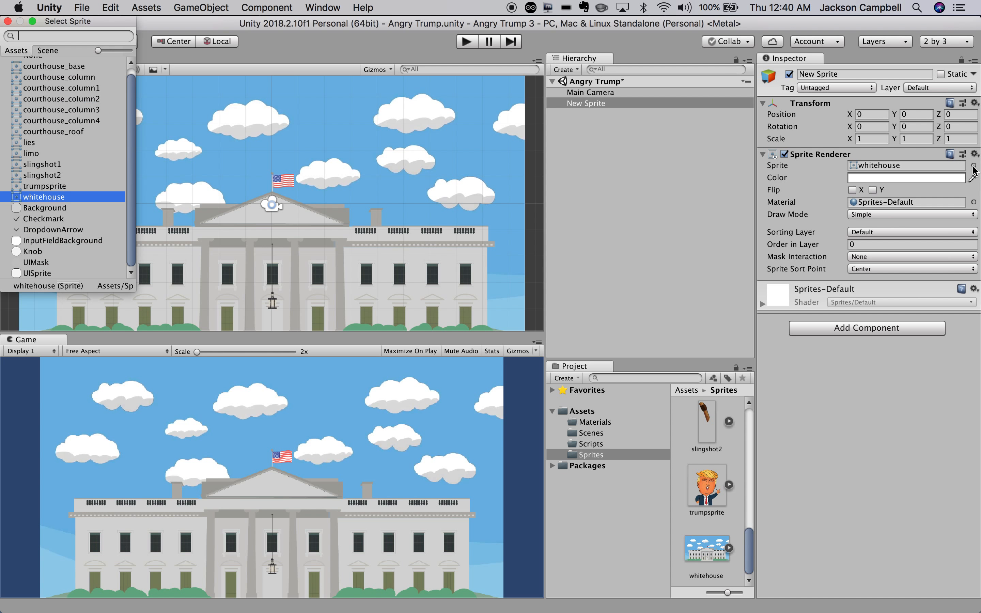
pyautogui.moveTo(134, 132); pyautogui.dragTo(131, 98)
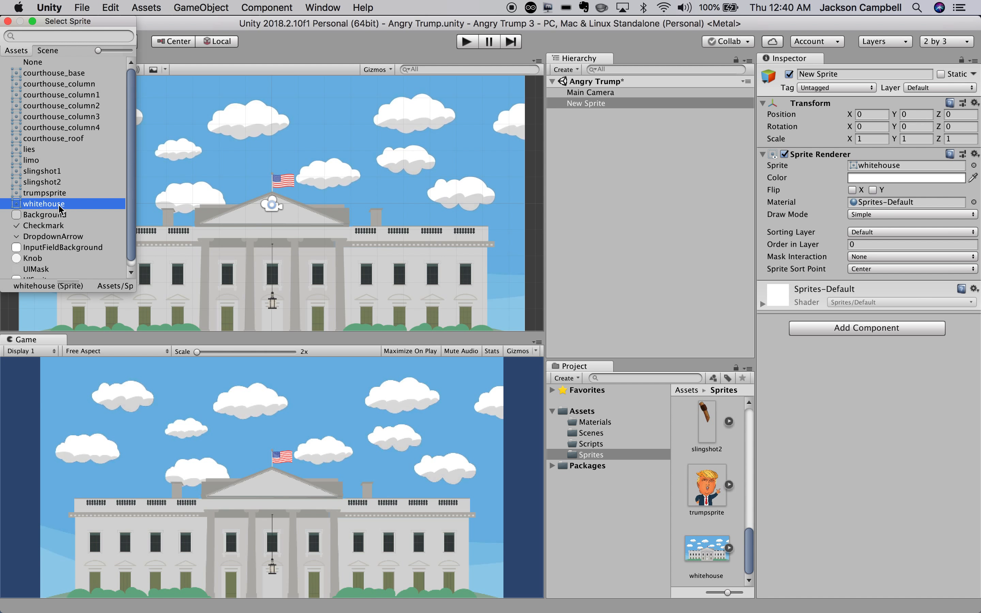
pyautogui.click(8, 21)
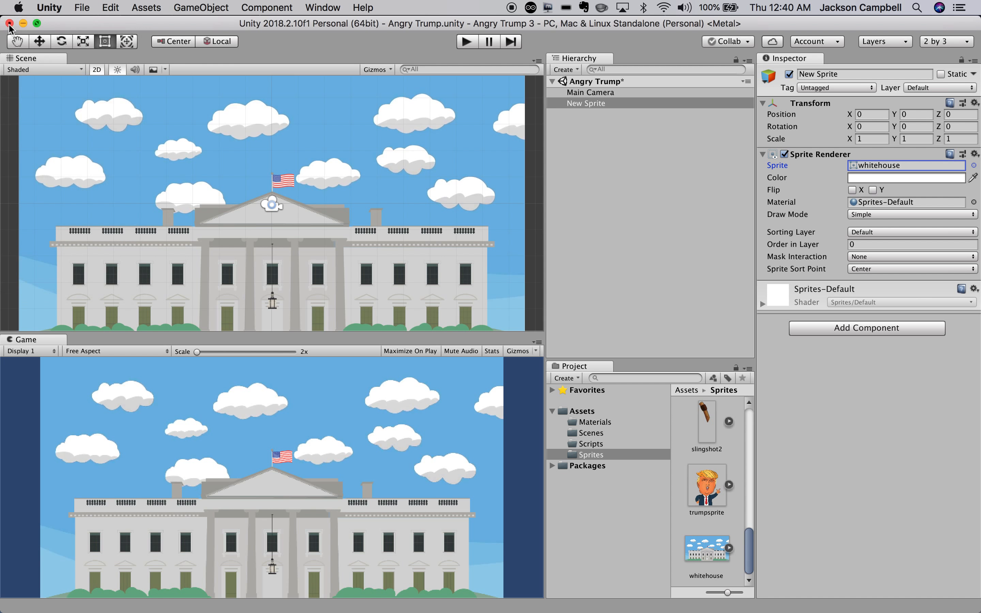
pyautogui.click(470, 298)
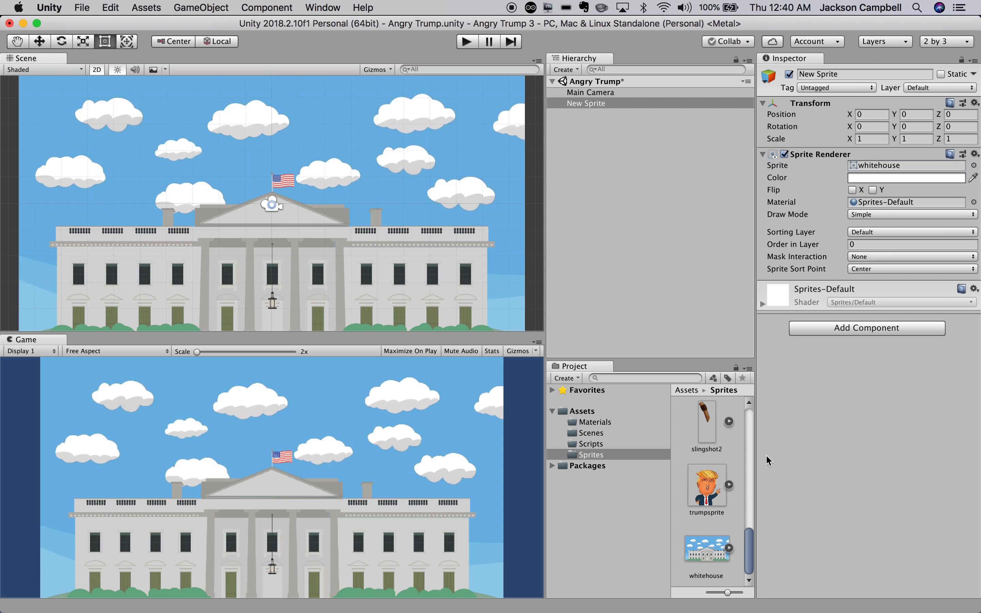
# Rename the whitehouse New Sprite object in the Hierarchy to Background.
pyautogui.moveTo(749, 549); pyautogui.dragTo(748, 592)
pyautogui.click(590, 107)
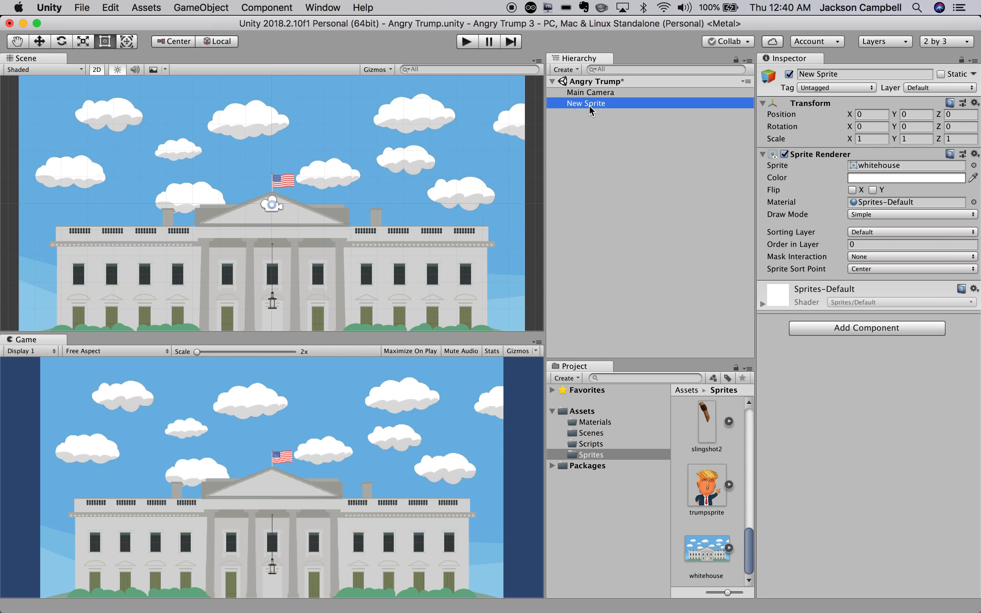
pyautogui.click(590, 107)
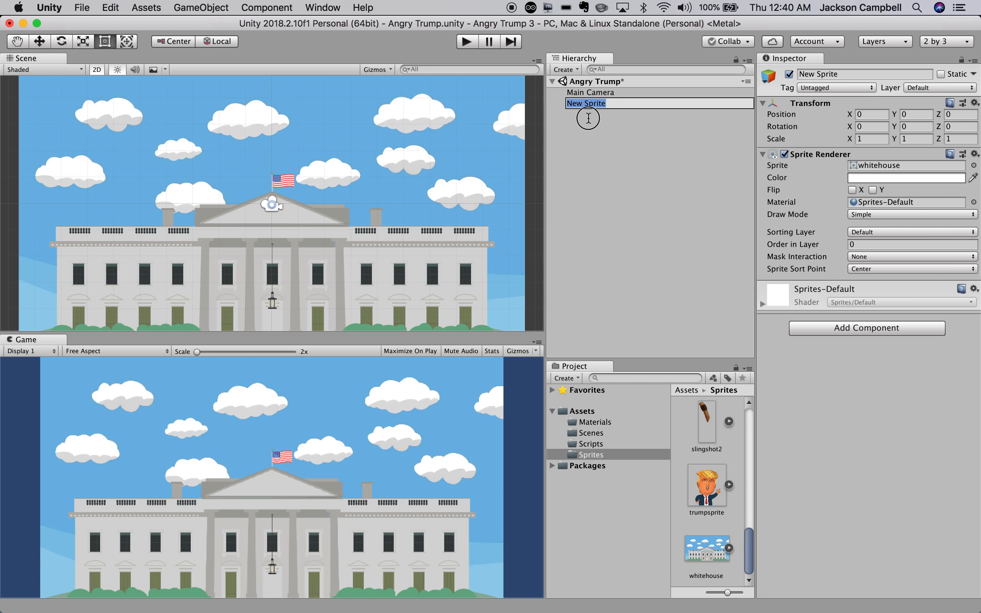
pyautogui.click(589, 118)
pyautogui.click(590, 104)
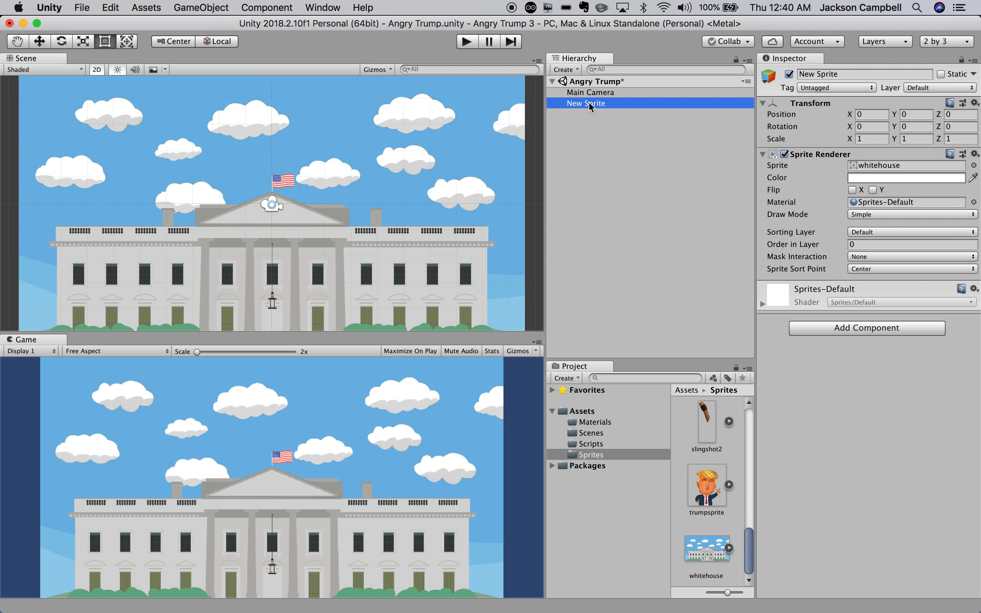
pyautogui.click(590, 104)
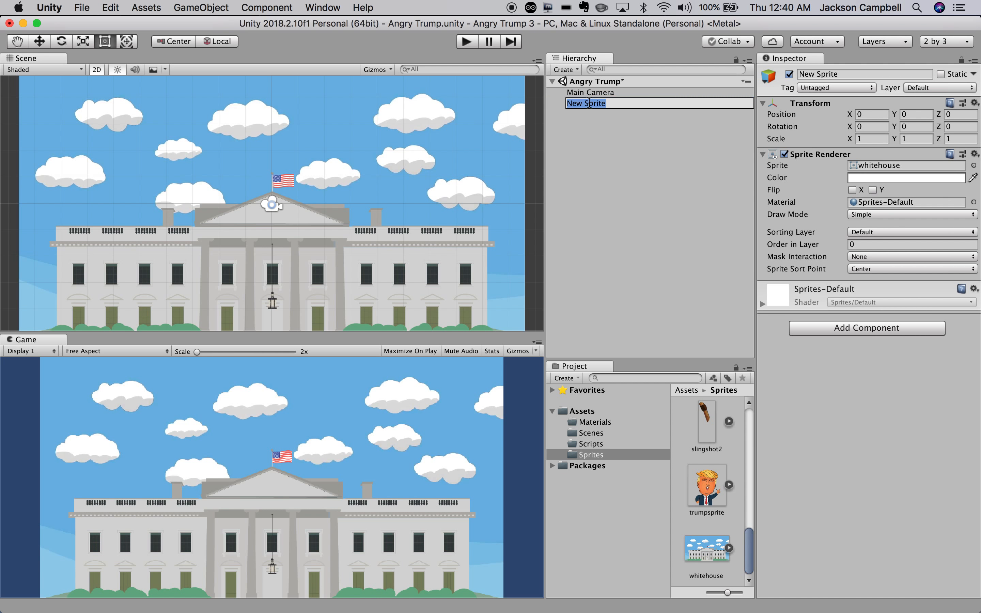
pyautogui.write('Background')
pyautogui.click(610, 139)
pyautogui.click(601, 105)
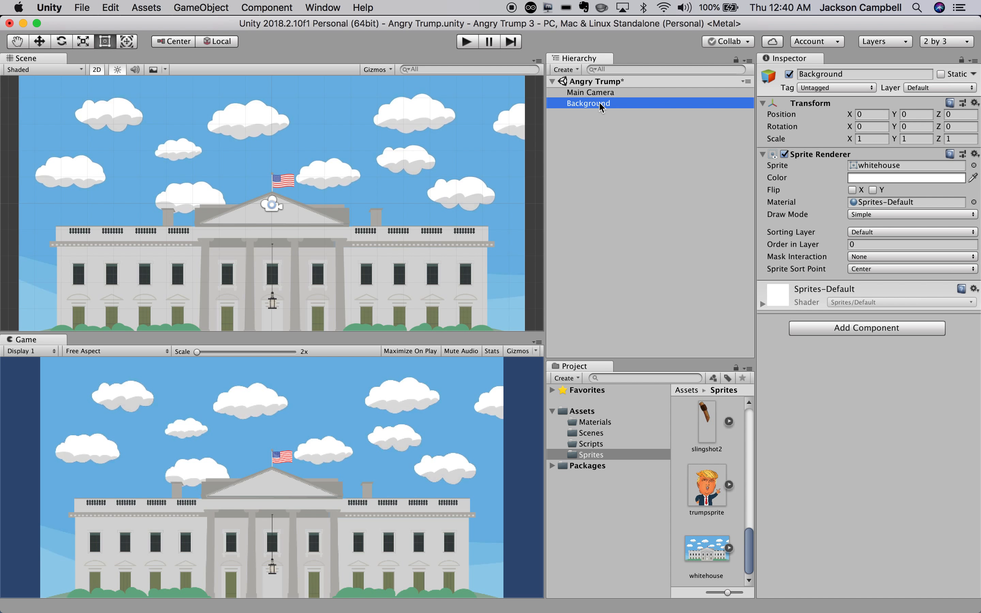
pyautogui.click(602, 170)
pyautogui.click(570, 71)
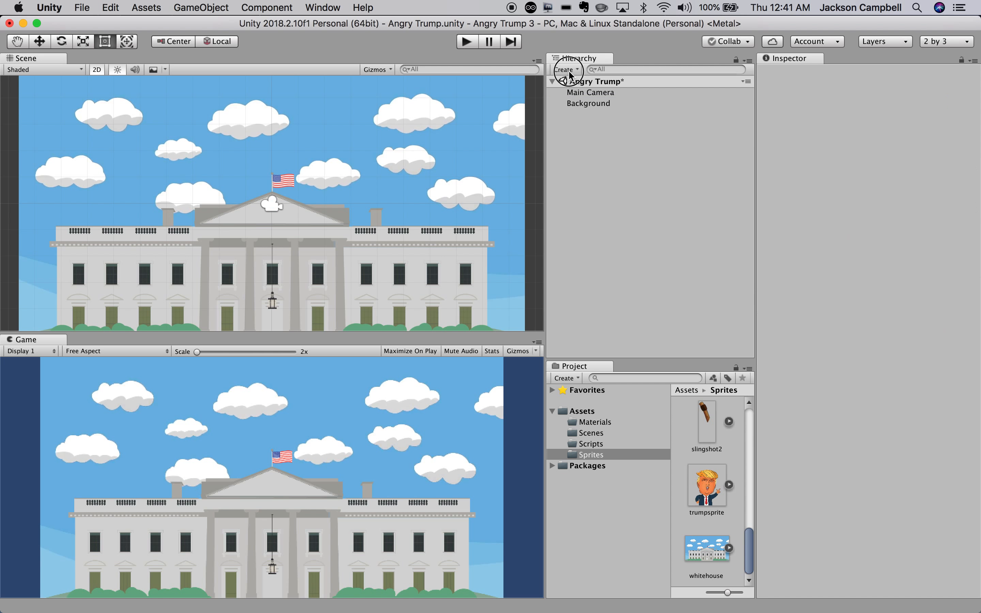
# Create a second 2D sprite and give it the trumpsprite image.
pyautogui.moveTo(580, 117)
pyautogui.click(671, 117)
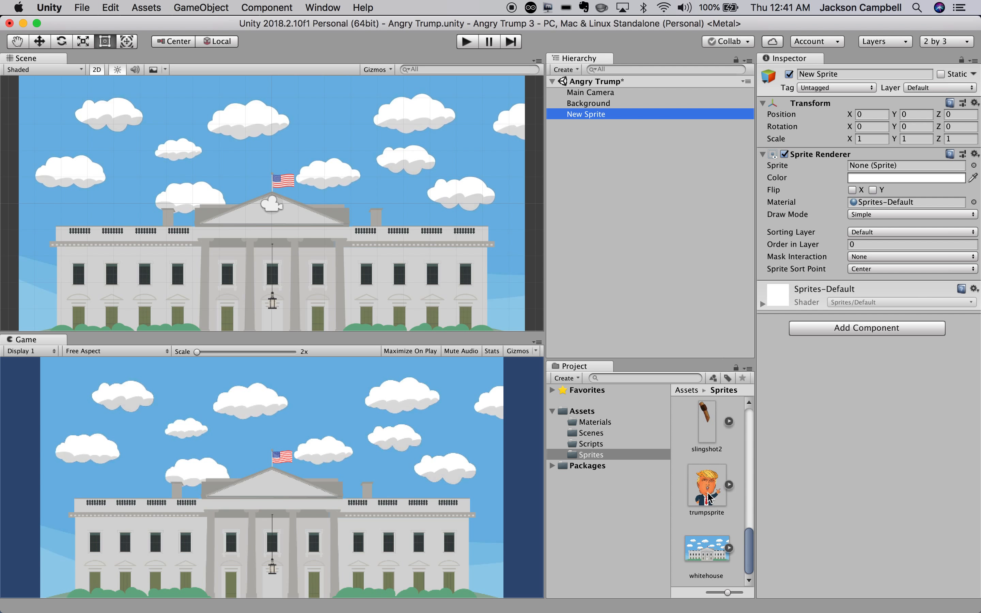
pyautogui.moveTo(708, 498); pyautogui.dragTo(870, 170)
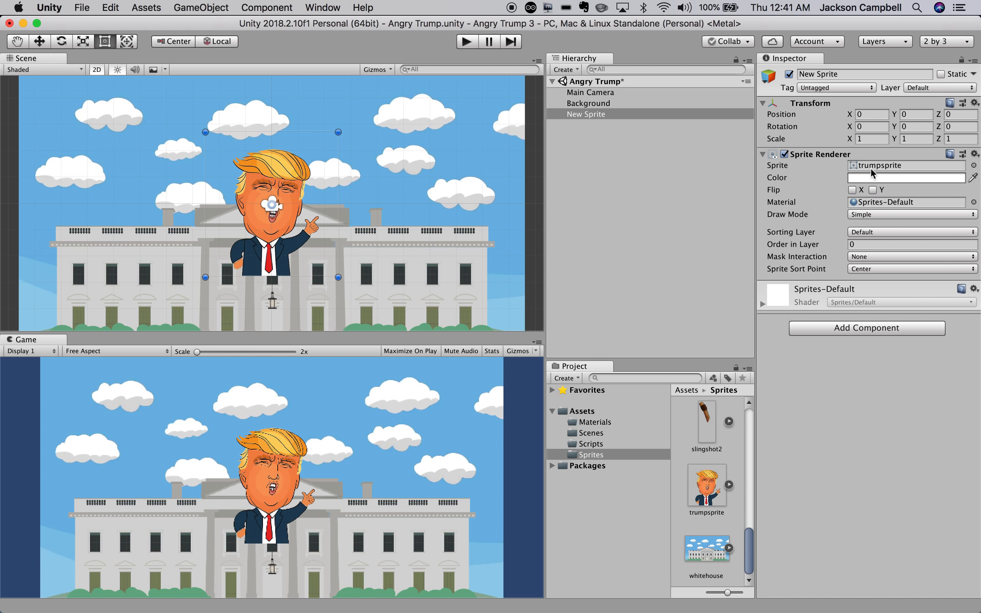
pyautogui.click(43, 42)
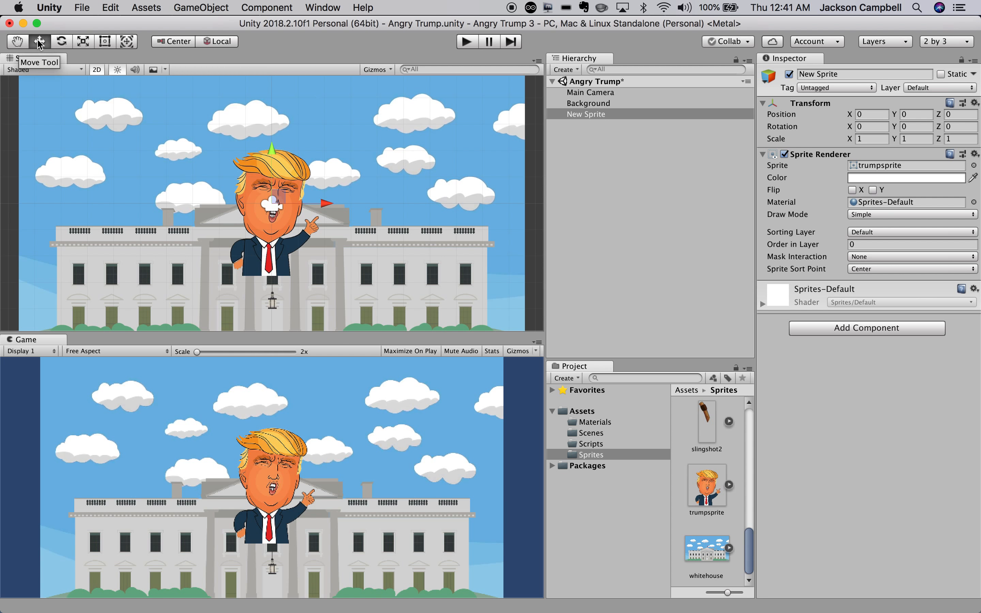
# Move the Trump sprite left and down to the lower-left of the White House.
pyautogui.moveTo(328, 206); pyautogui.dragTo(147, 230)
pyautogui.scroll(-5, 249, 247)
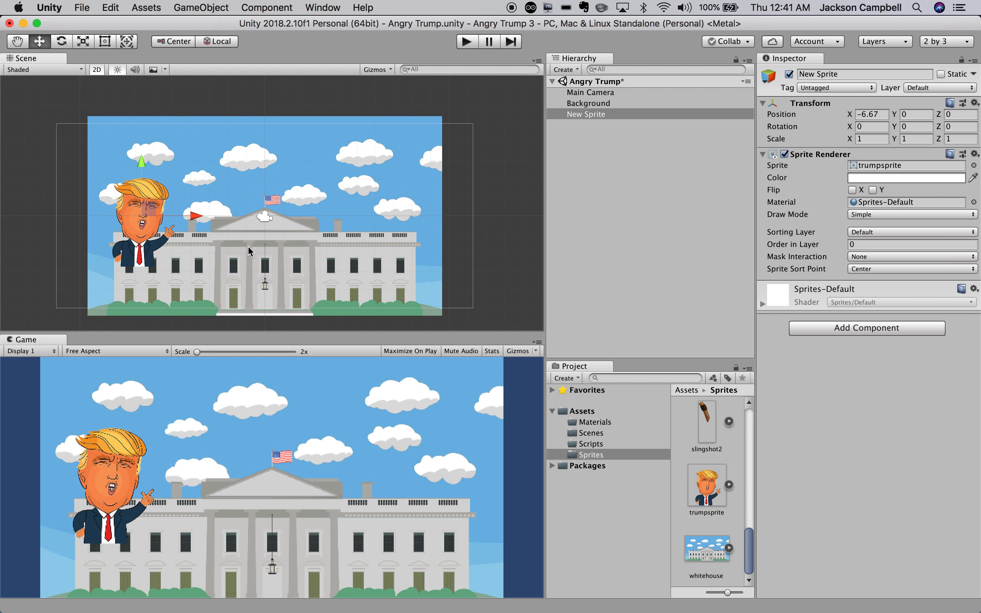
pyautogui.moveTo(141, 162); pyautogui.dragTo(134, 213)
pyautogui.click(132, 211)
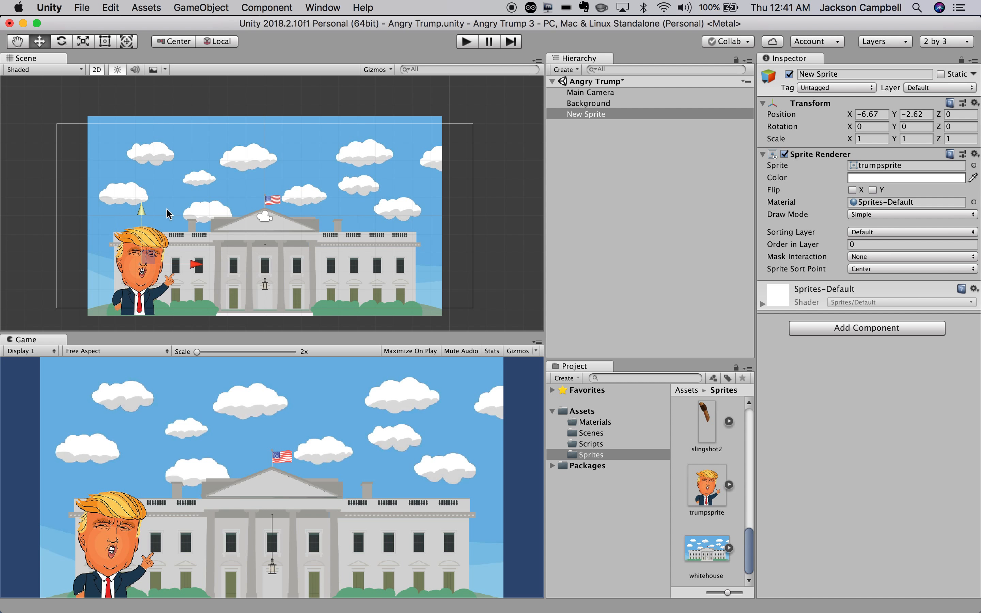
pyautogui.click(469, 219)
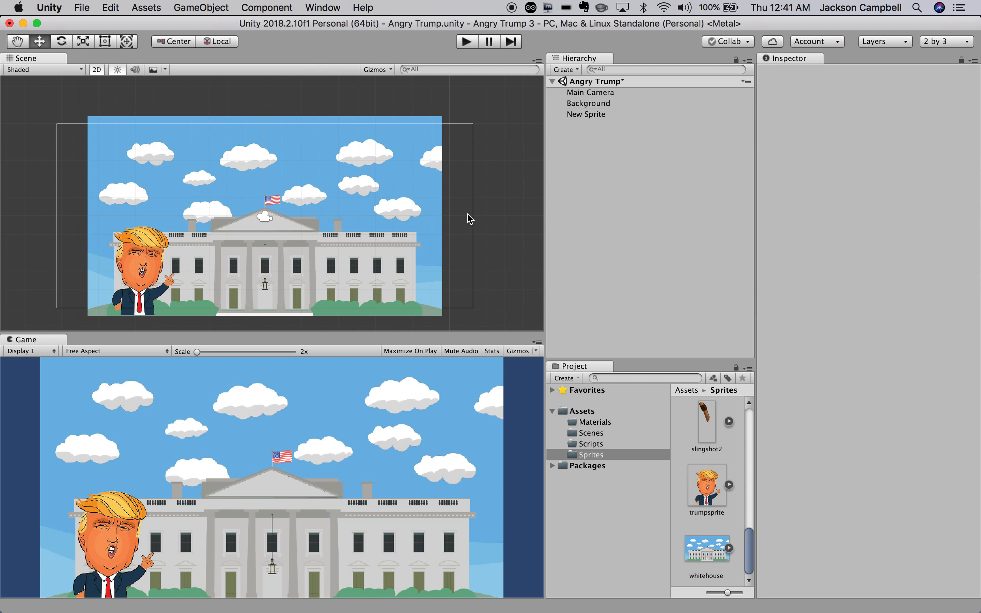
# Resize the Scene and Game views, enable Maximize On Play, and start the game.
pyautogui.scroll(-4, 452, 294)
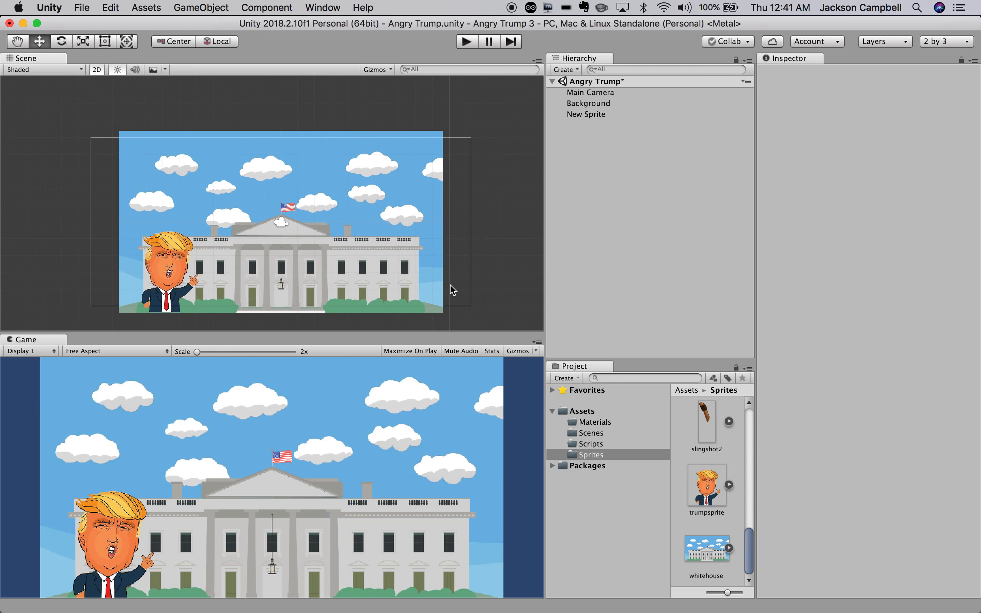
pyautogui.scroll(6, 451, 286)
pyautogui.scroll(-3, 453, 289)
pyautogui.scroll(-1, 449, 285)
pyautogui.scroll(1, 450, 286)
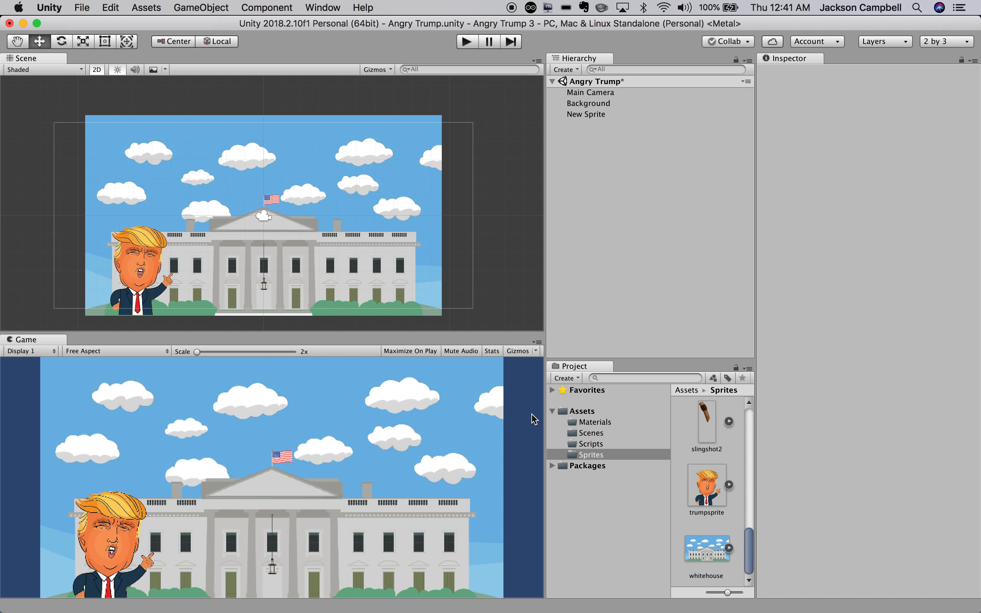
pyautogui.moveTo(547, 416)
pyautogui.mouseDown()
pyautogui.moveTo(458, 410)
pyautogui.moveTo(548, 409)
pyautogui.mouseUp()
pyautogui.click(479, 219)
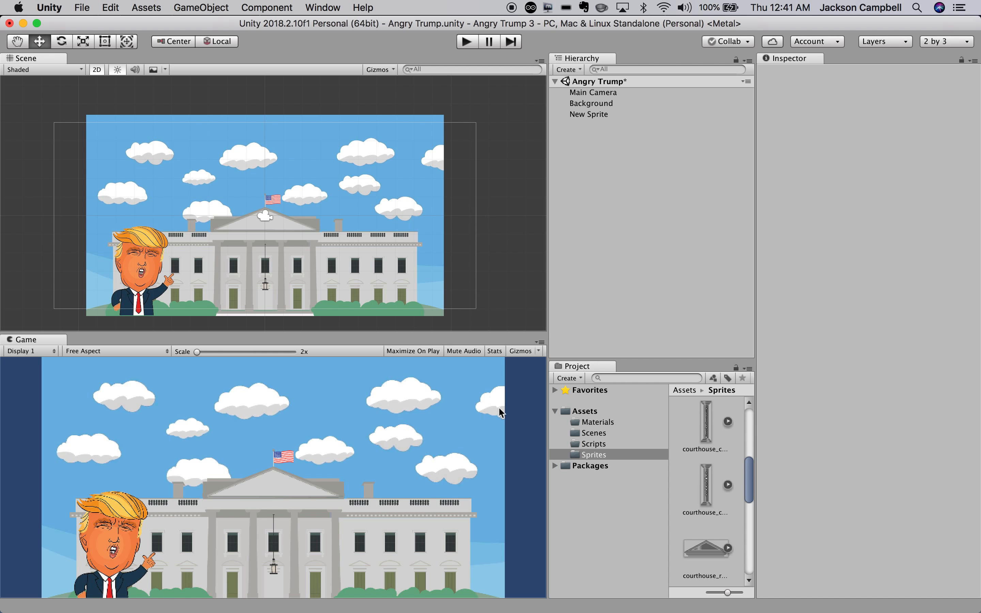
pyautogui.moveTo(546, 421); pyautogui.dragTo(523, 434)
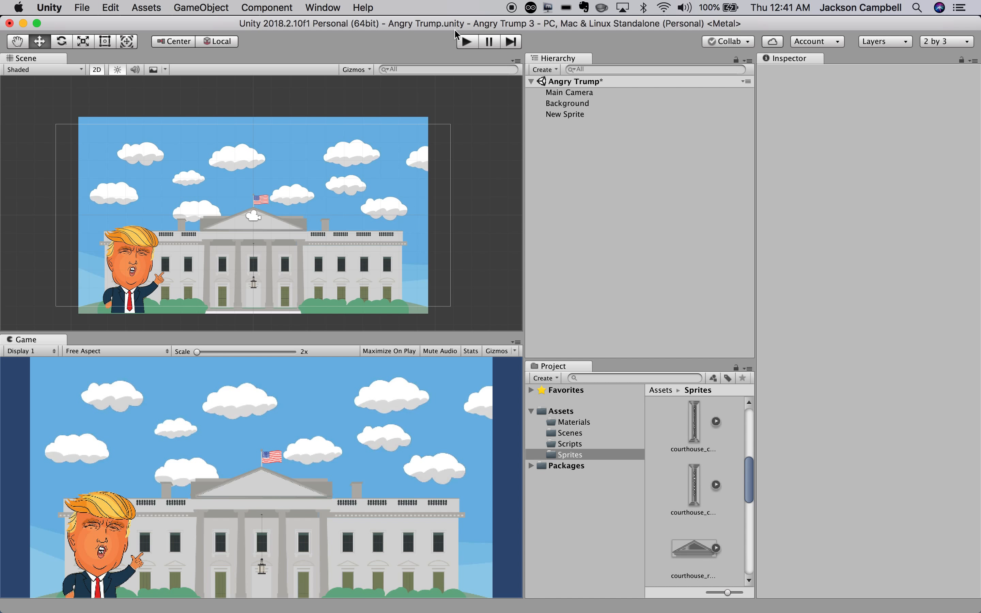
pyautogui.click(378, 355)
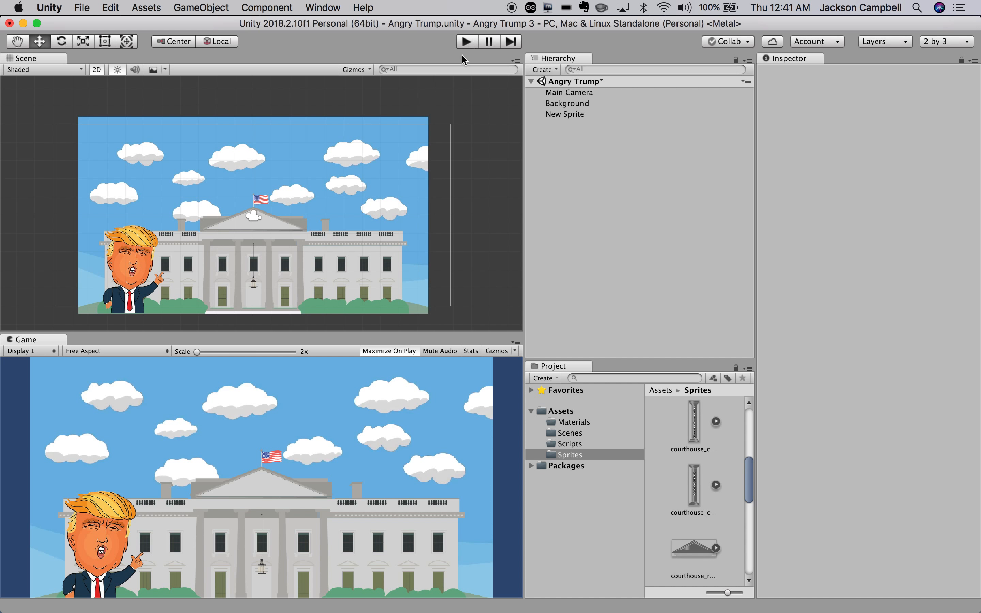
pyautogui.click(466, 44)
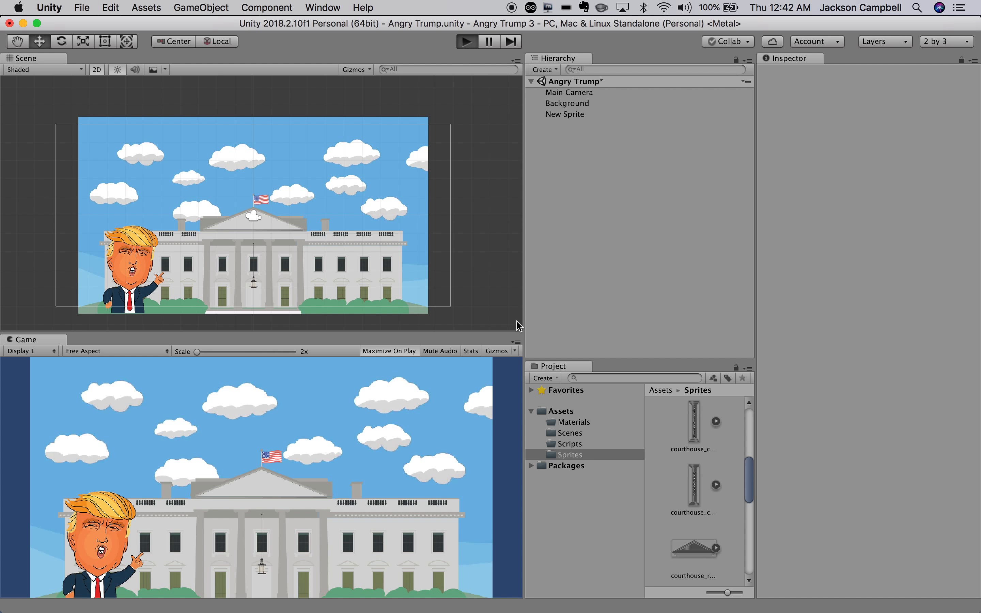
# Run the game with the Unity editor maximized to fill the screen.
pyautogui.click(471, 46)
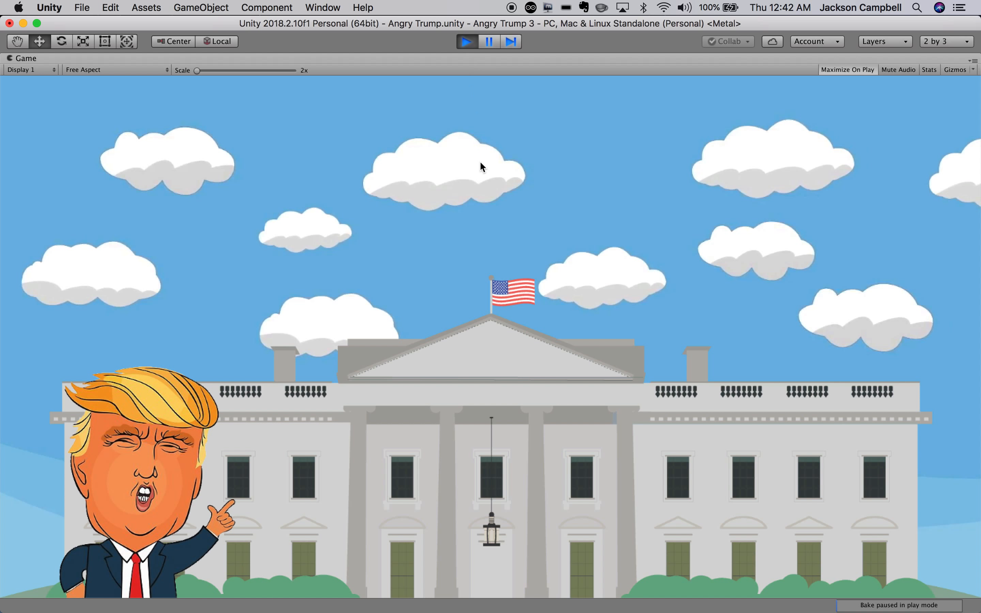
pyautogui.moveTo(412, 31)
pyautogui.mouseDown()
pyautogui.moveTo(412, 73)
pyautogui.moveTo(417, 25)
pyautogui.mouseUp()
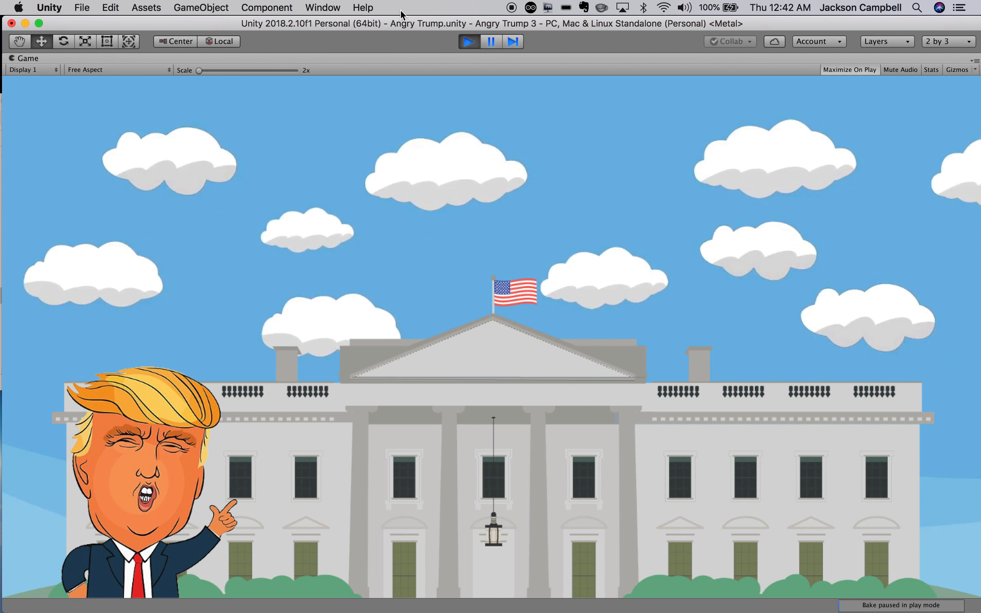
pyautogui.click(41, 24)
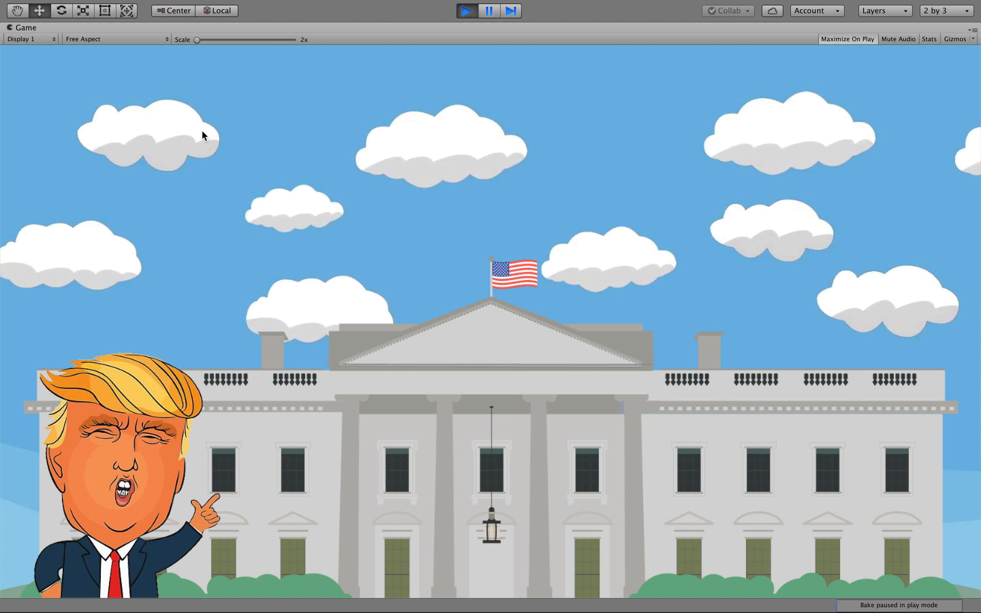
pyautogui.click(193, 41)
# Set the Game view aspect ratio to 16:9, then stop play mode.
pyautogui.click(153, 39)
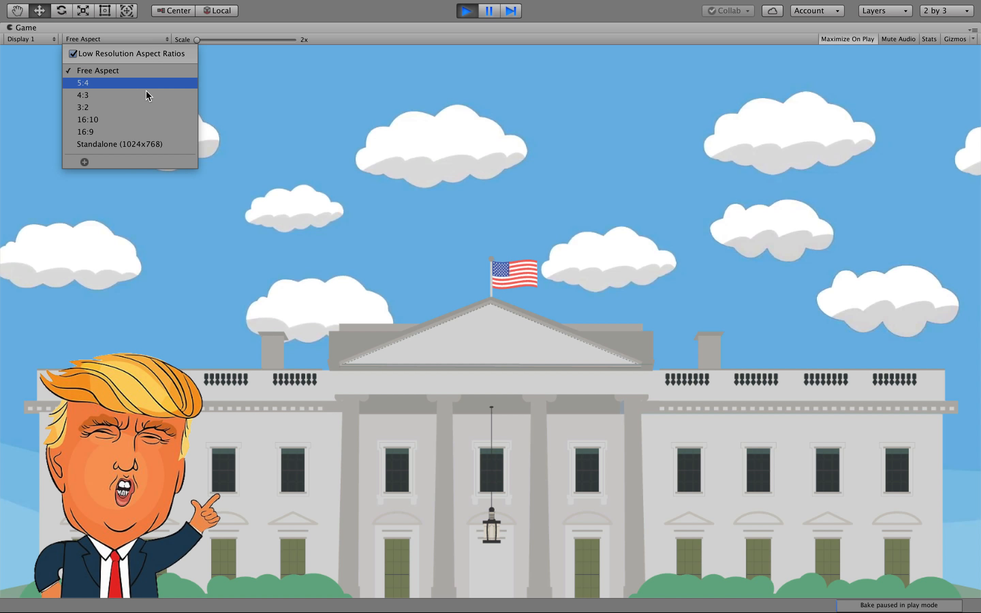
pyautogui.click(134, 132)
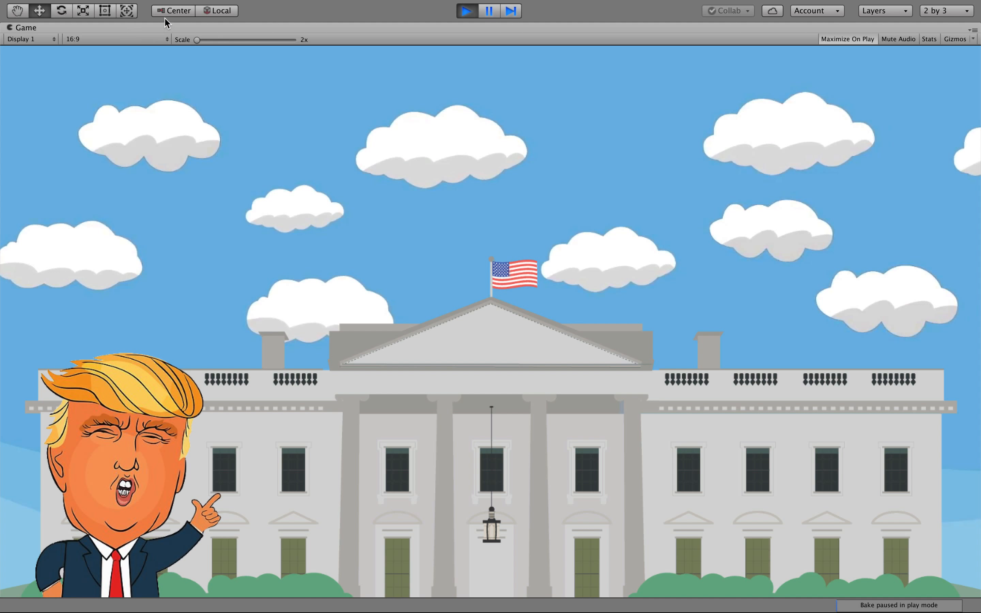
pyautogui.click(135, 39)
pyautogui.click(120, 119)
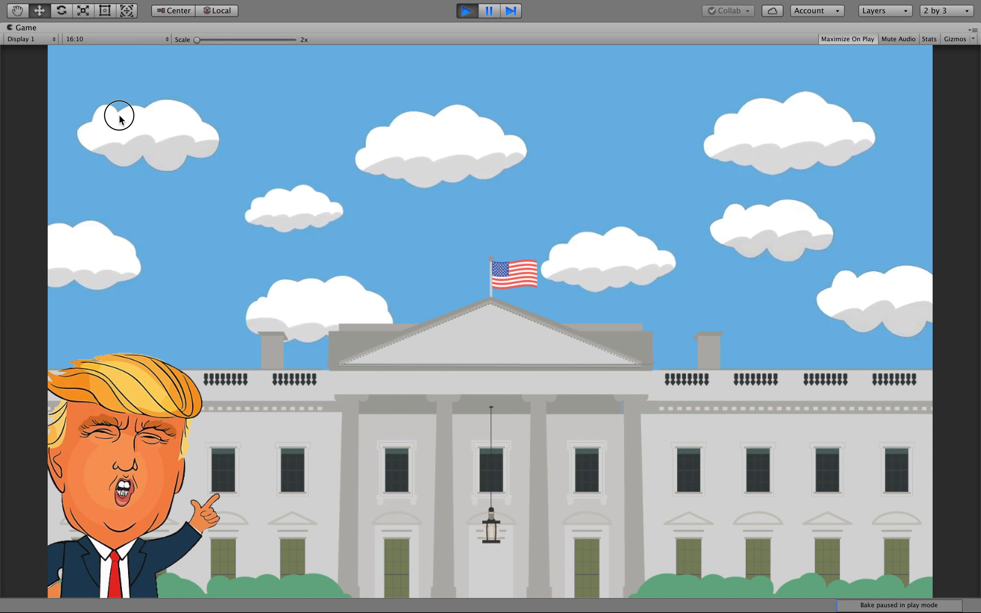
pyautogui.click(112, 39)
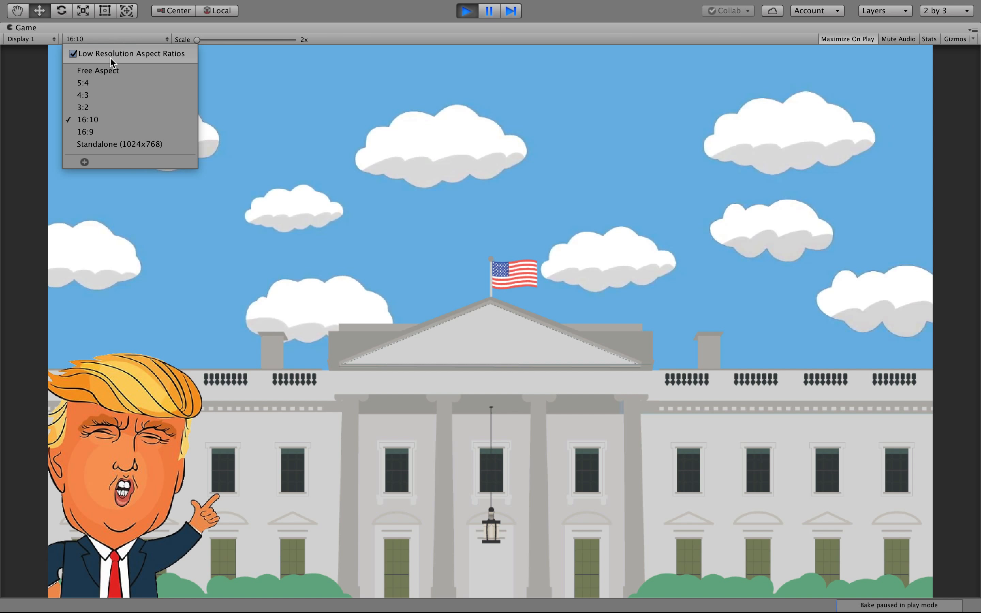
pyautogui.click(105, 132)
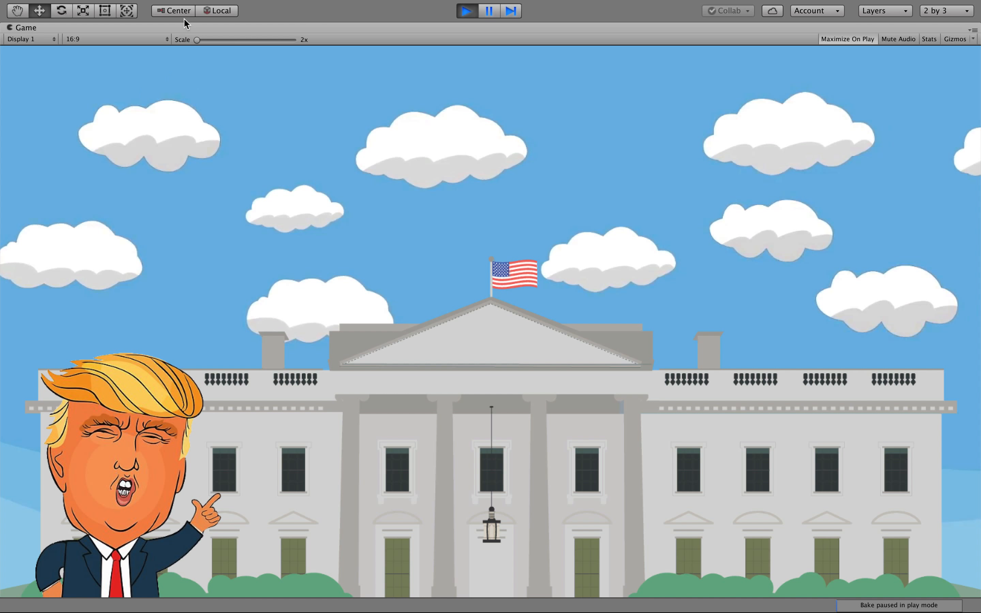
pyautogui.click(470, 11)
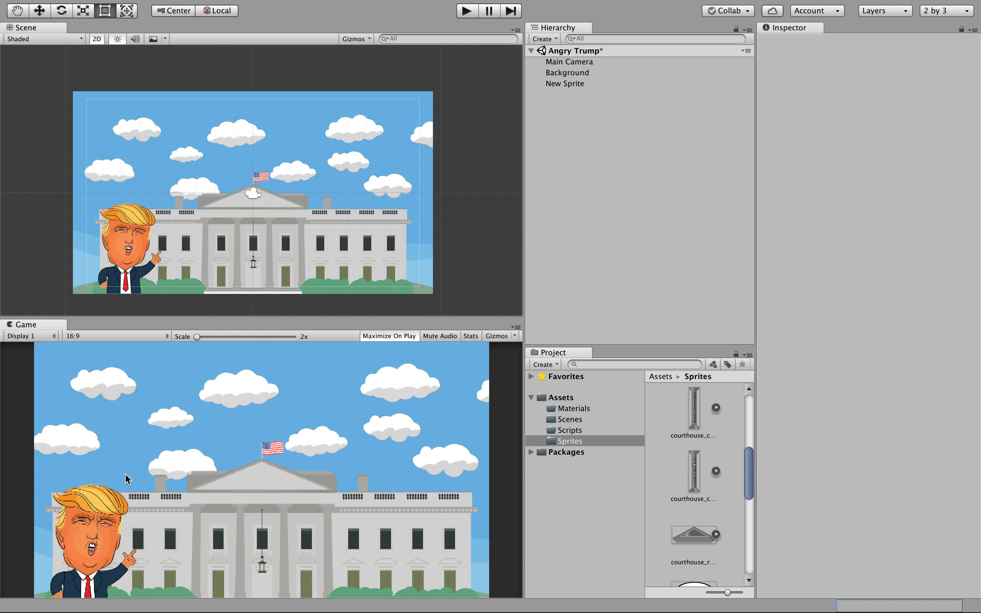
# Raise the Background slightly and move the Trump sprite to X -7.29, Y -2.29.
pyautogui.click(292, 222)
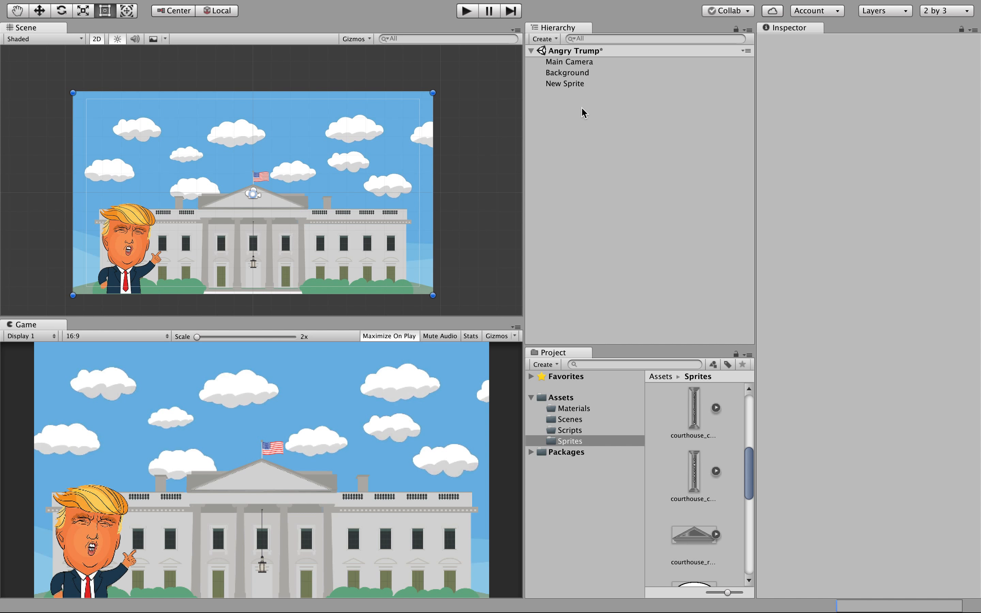
pyautogui.click(579, 73)
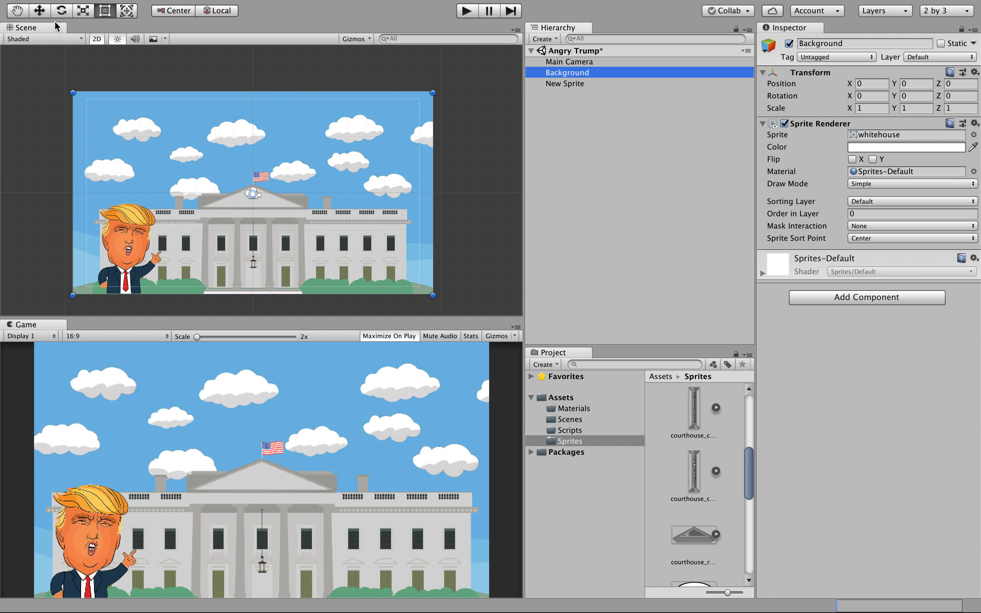
pyautogui.click(43, 14)
pyautogui.moveTo(252, 140)
pyautogui.mouseDown()
pyautogui.moveTo(250, 122)
pyautogui.moveTo(250, 139)
pyautogui.mouseUp()
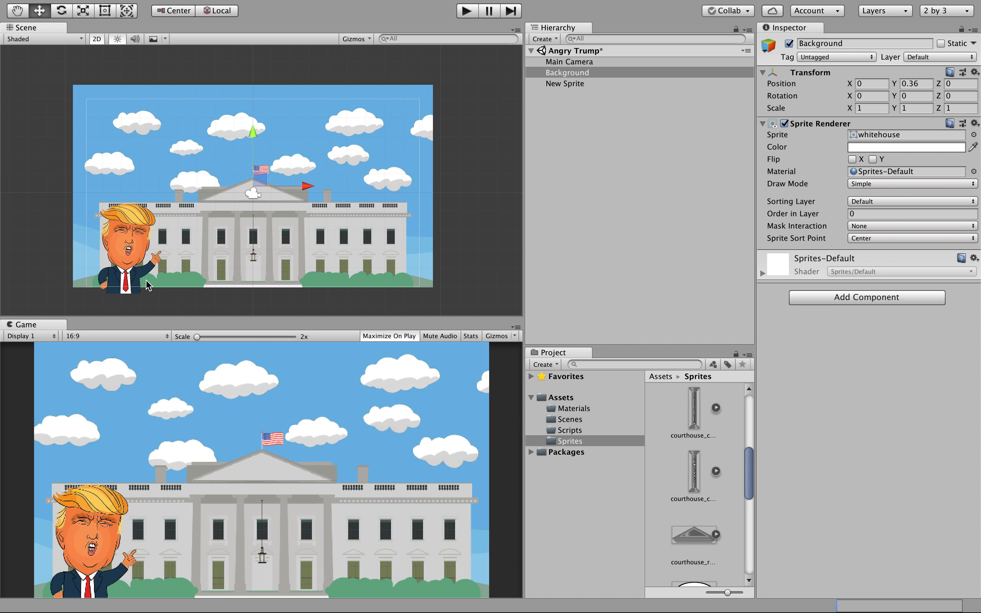
pyautogui.click(140, 272)
pyautogui.moveTo(128, 189)
pyautogui.mouseDown()
pyautogui.moveTo(129, 180)
pyautogui.moveTo(128, 189)
pyautogui.mouseUp()
pyautogui.moveTo(185, 237); pyautogui.dragTo(174, 242)
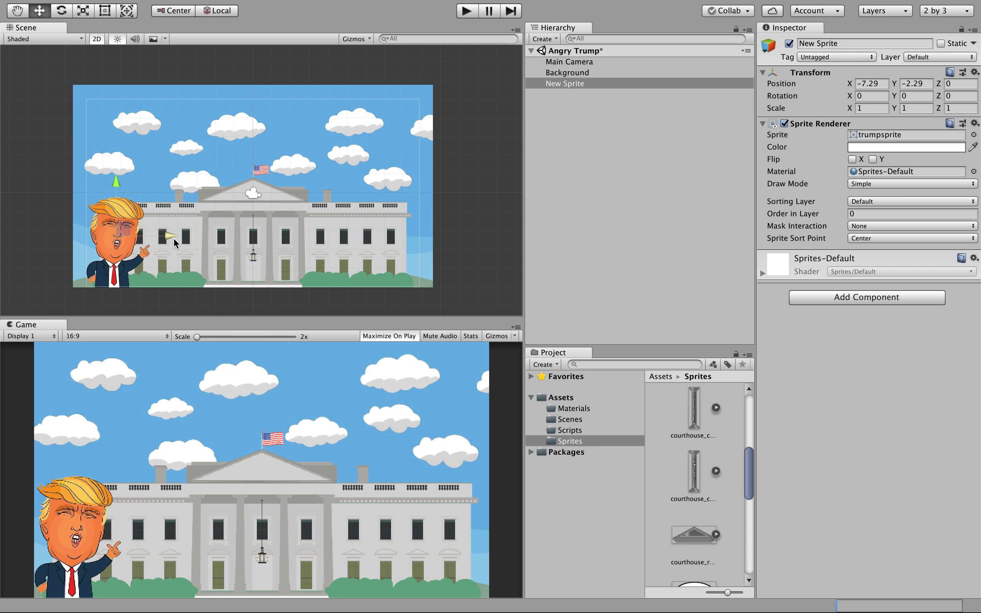
# Rename the trumpsprite object in the Hierarchy to Trump.
pyautogui.click(573, 85)
pyautogui.click(574, 85)
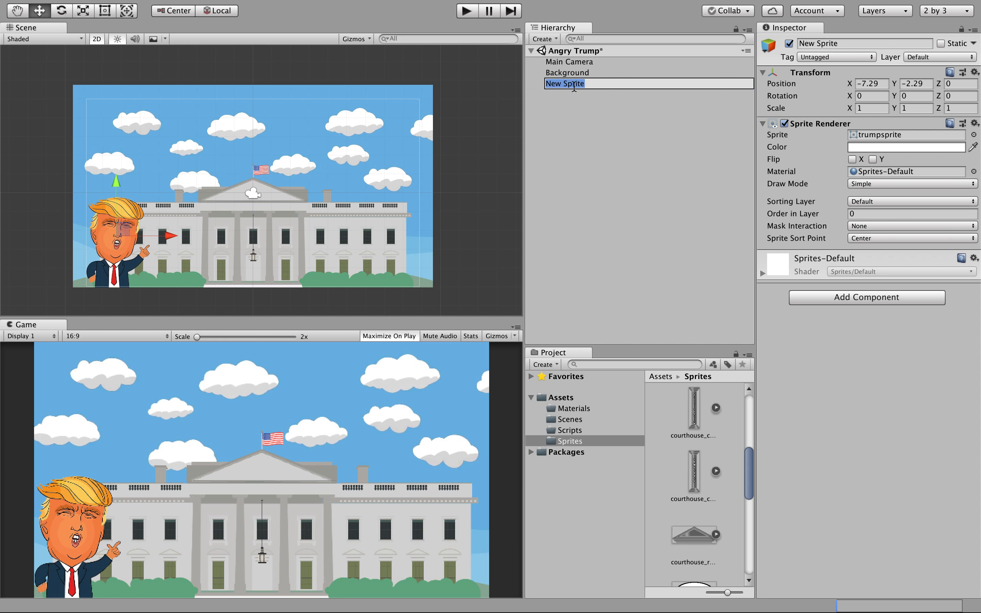
pyautogui.write('Trump')
pyautogui.click(586, 160)
pyautogui.click(551, 86)
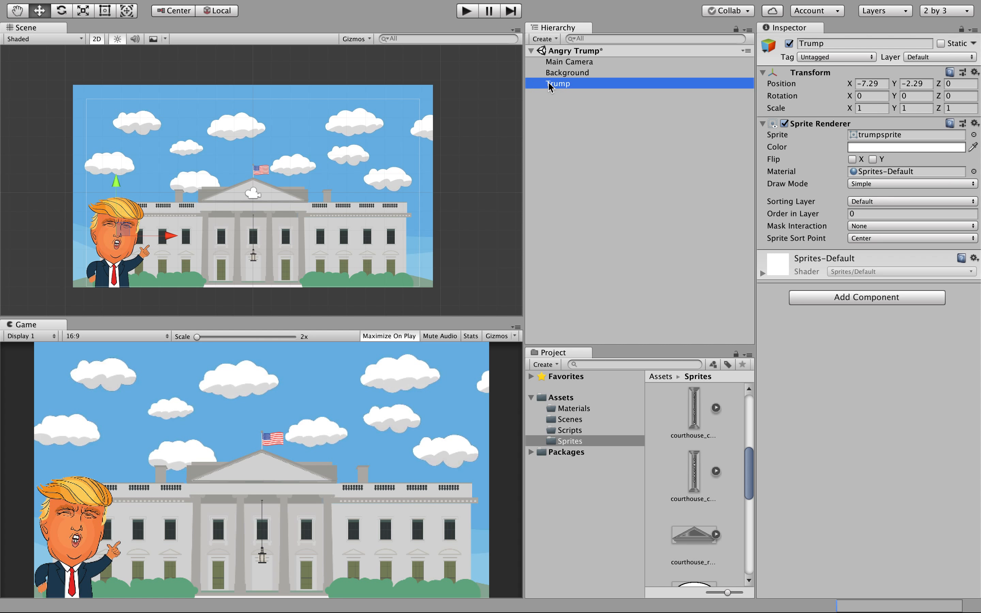
pyautogui.click(609, 159)
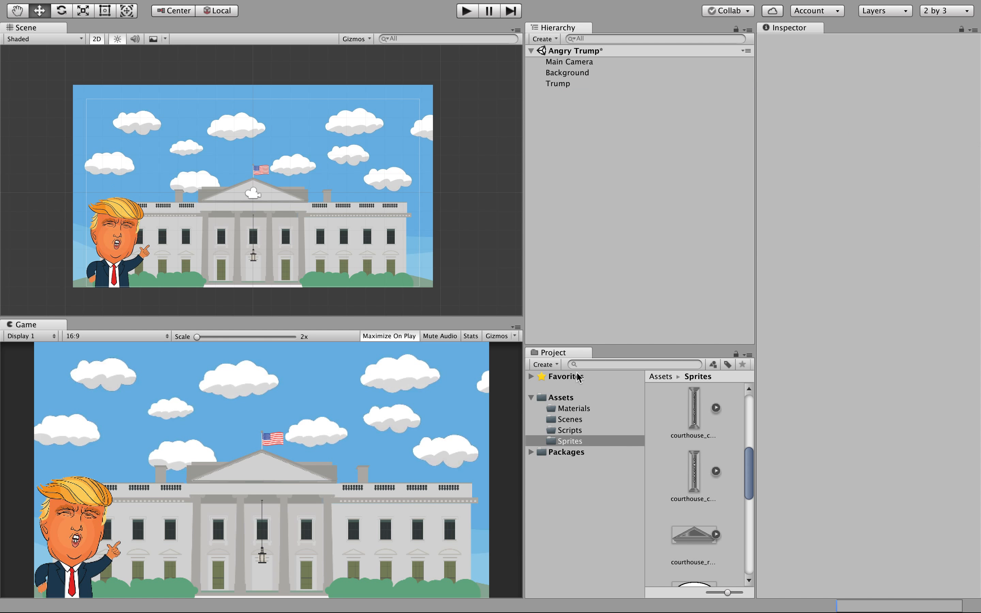
# Create a third 2D sprite and give it the slingshot1 image from the Sprites folder.
pyautogui.click(552, 39)
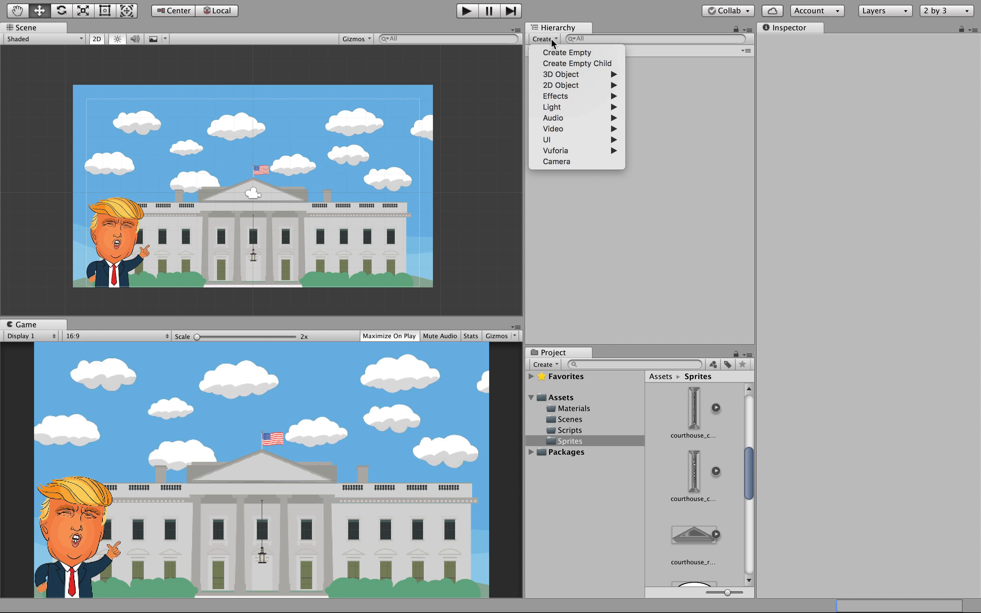
pyautogui.moveTo(562, 86)
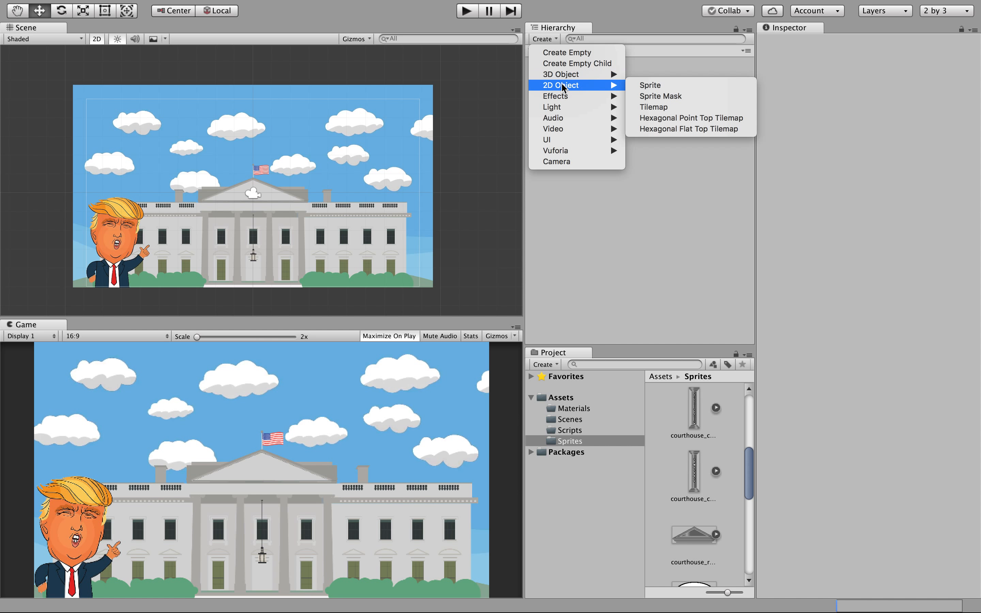
pyautogui.click(637, 86)
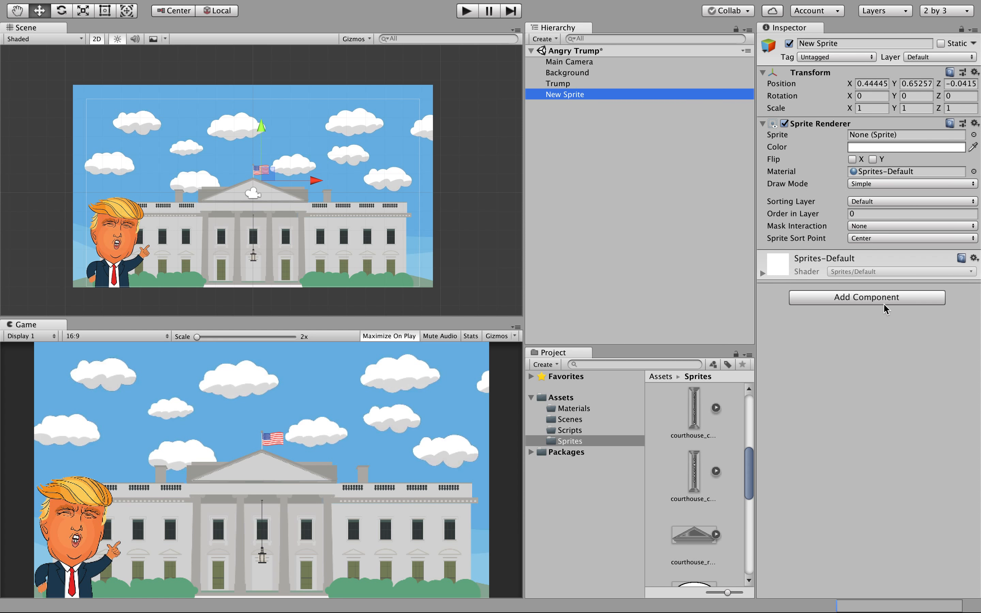
pyautogui.moveTo(749, 486); pyautogui.dragTo(748, 544)
pyautogui.moveTo(695, 470); pyautogui.dragTo(857, 140)
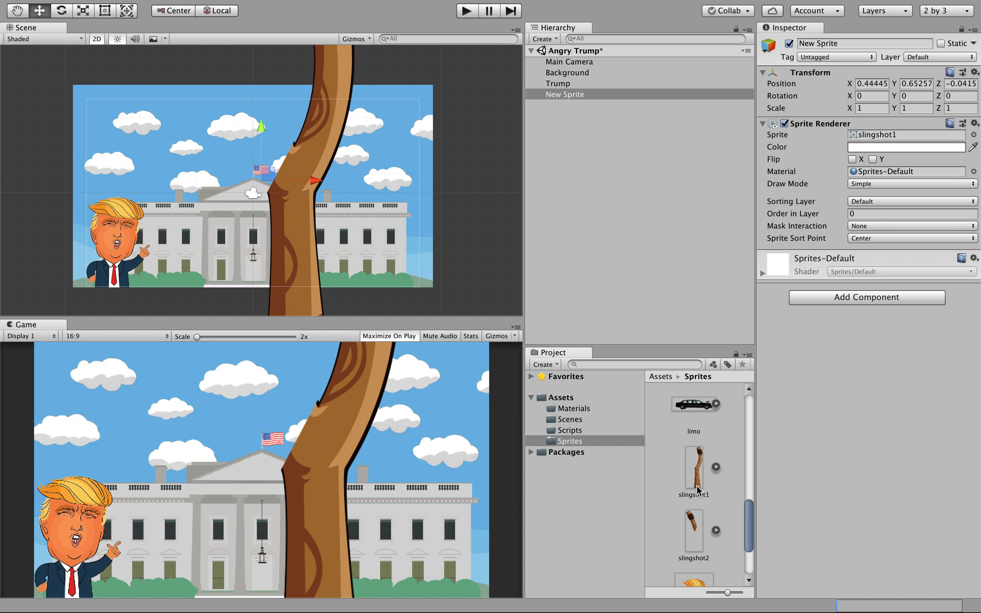
pyautogui.click(573, 431)
pyautogui.click(575, 444)
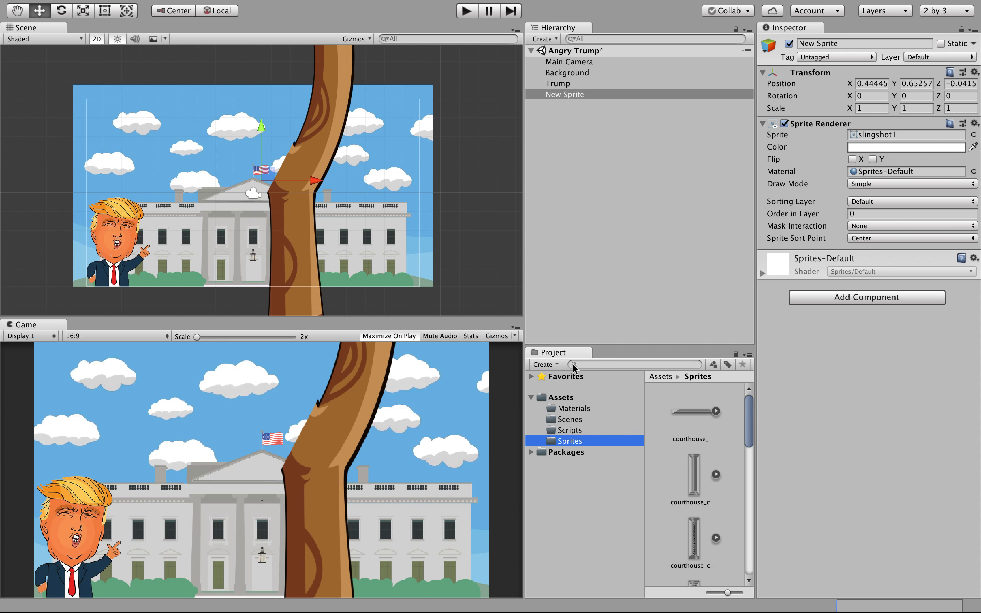
pyautogui.moveTo(747, 429); pyautogui.dragTo(747, 502)
pyautogui.scroll(-5, 697, 502)
# Set slingshot1's Pixels Per Unit to 650 and apply it.
pyautogui.click(698, 502)
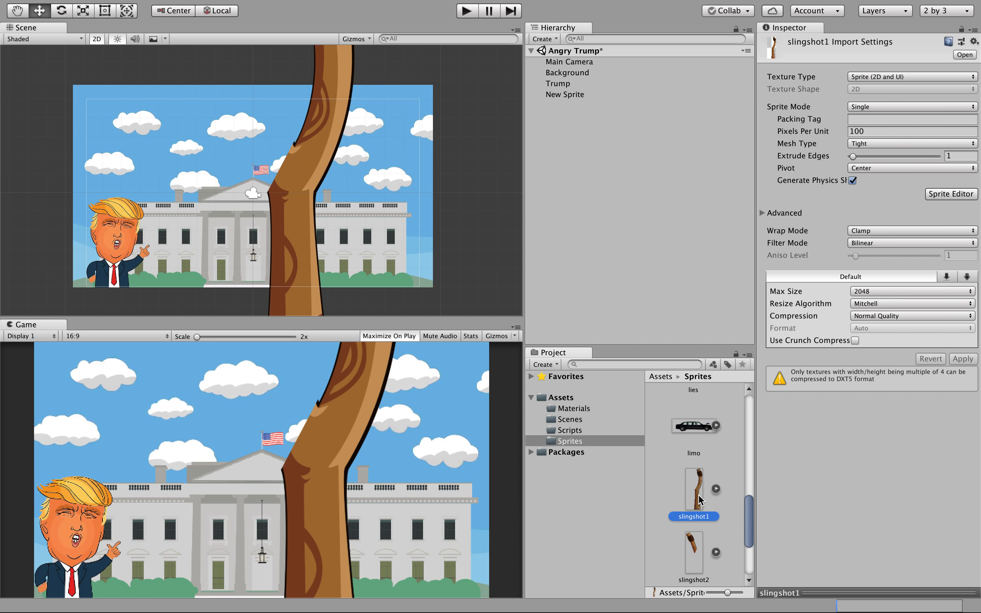
pyautogui.click(863, 130)
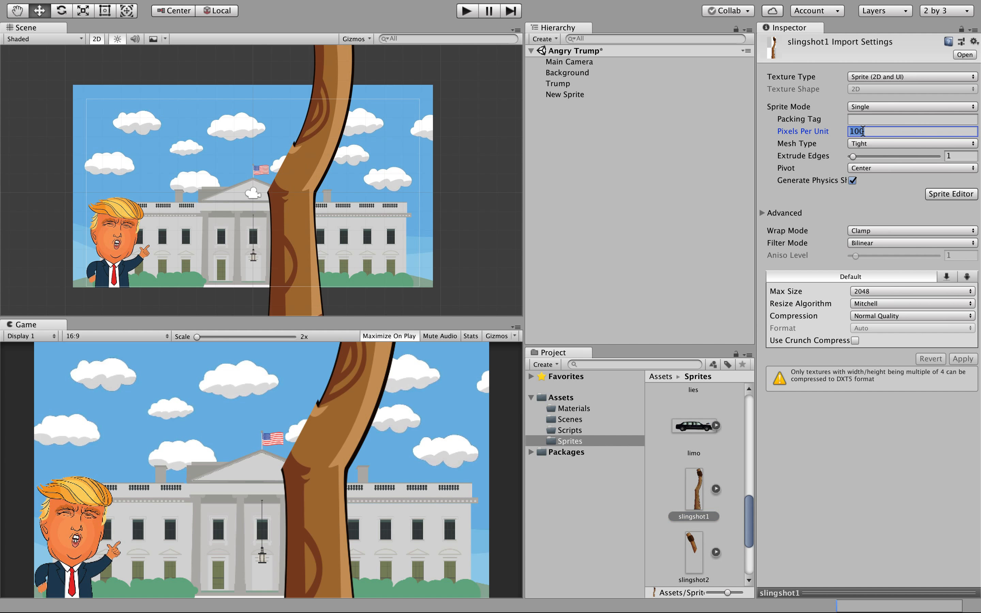
pyautogui.write('650')
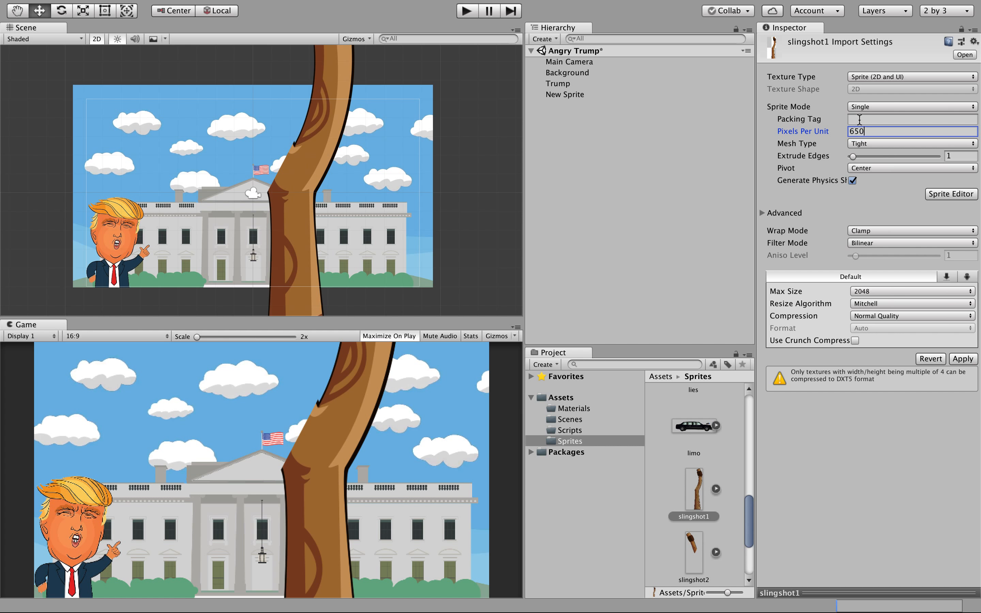
pyautogui.click(868, 122)
pyautogui.click(867, 132)
pyautogui.click(967, 359)
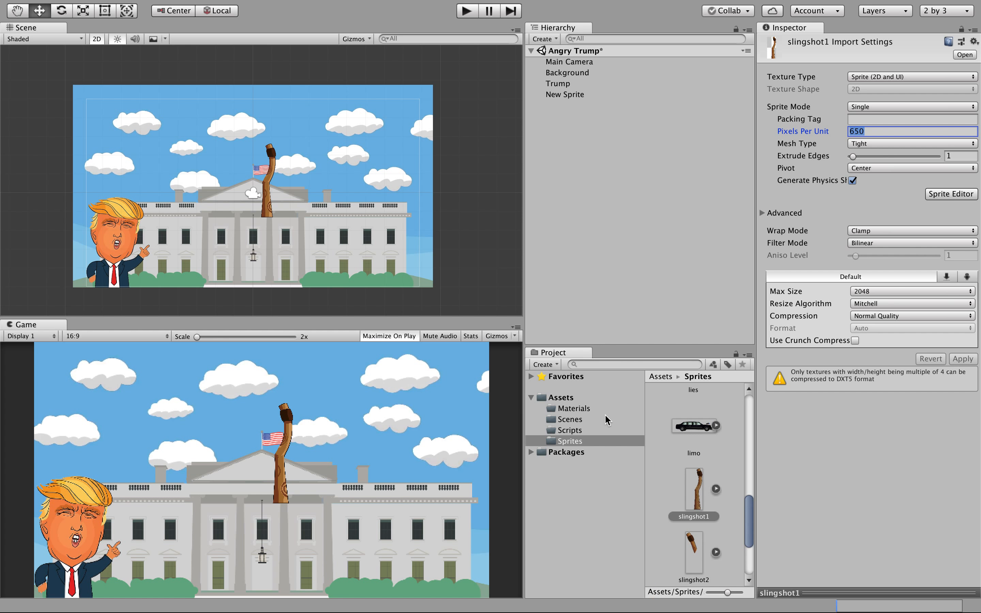
# Set slingshot2's Pixels Per Unit to 650 and apply it.
pyautogui.click(697, 554)
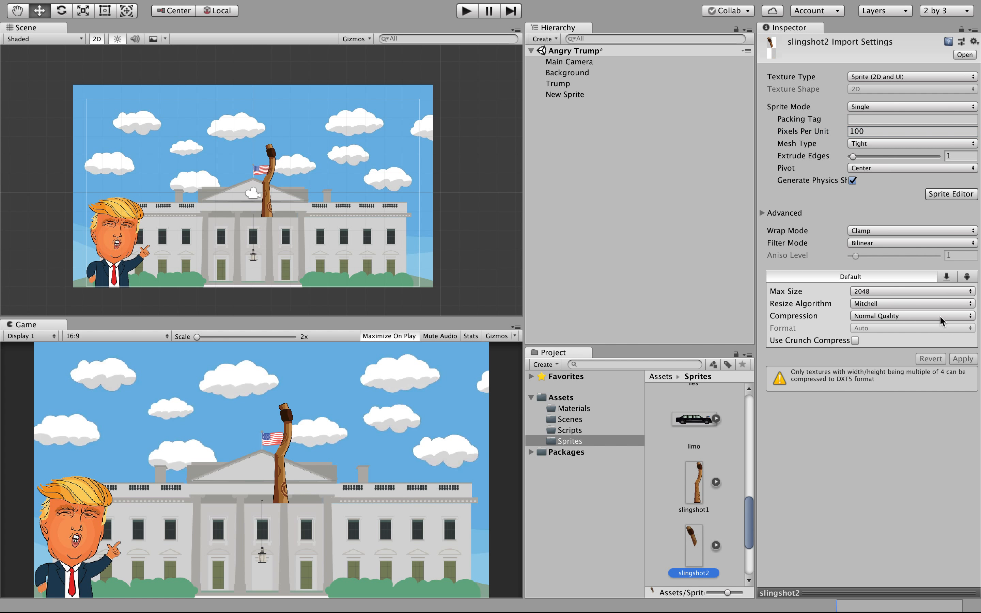
pyautogui.click(872, 133)
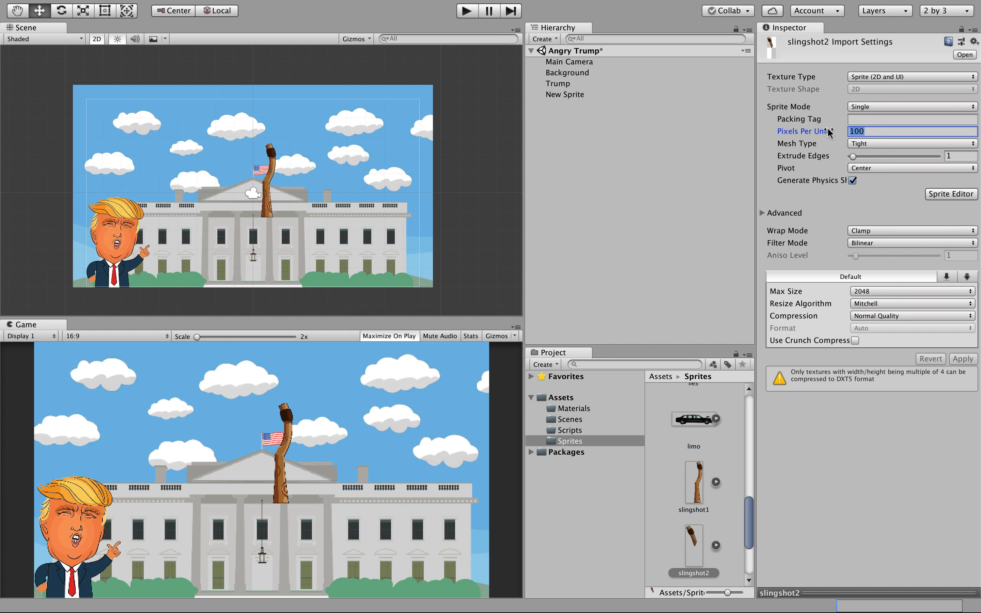
pyautogui.write('650')
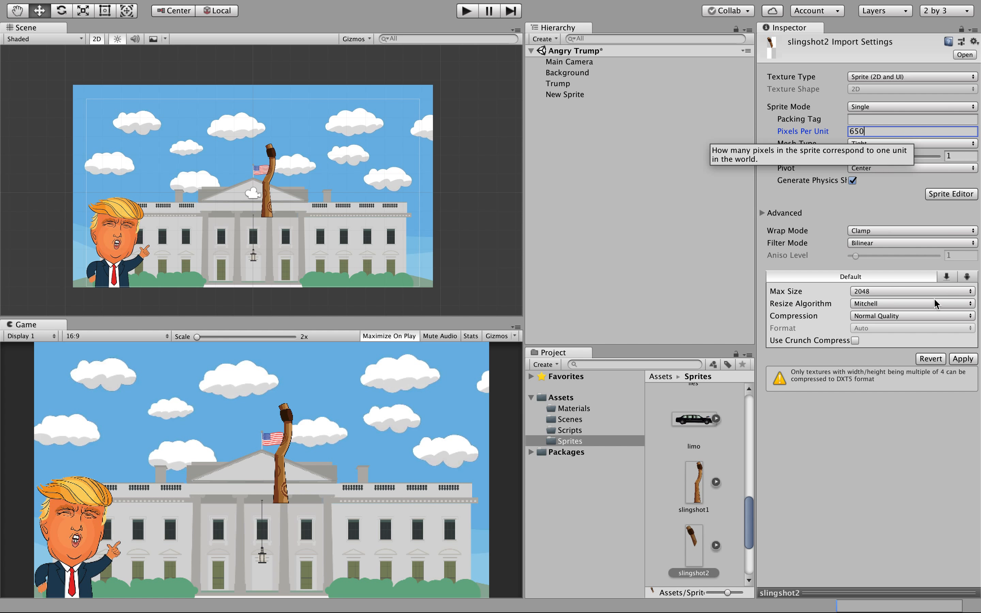
pyautogui.click(963, 359)
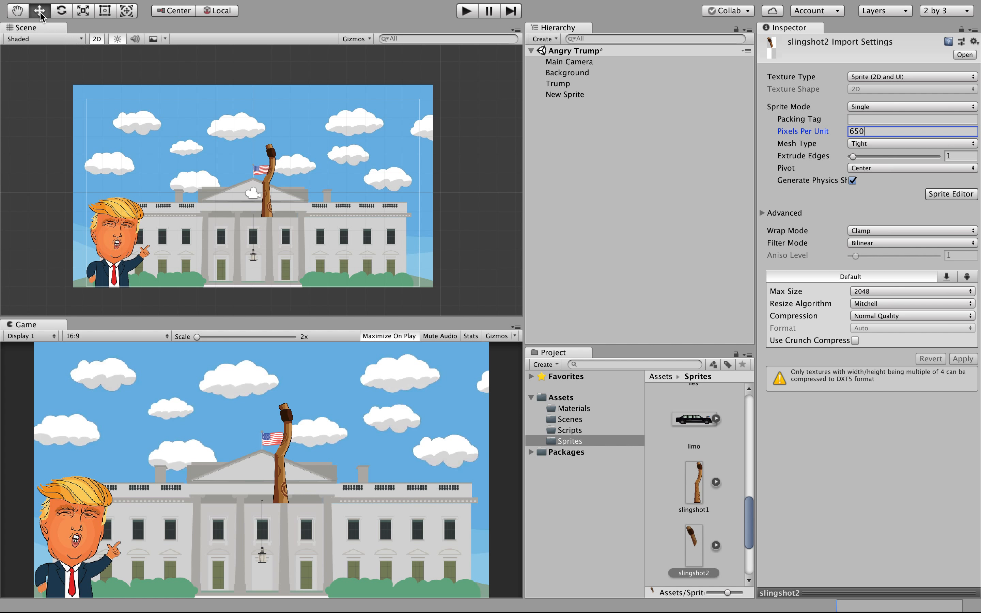
# Move the slingshot down and left beside Trump, to X -3.58, Y -3.12.
pyautogui.click(272, 212)
pyautogui.moveTo(315, 184); pyautogui.dragTo(252, 191)
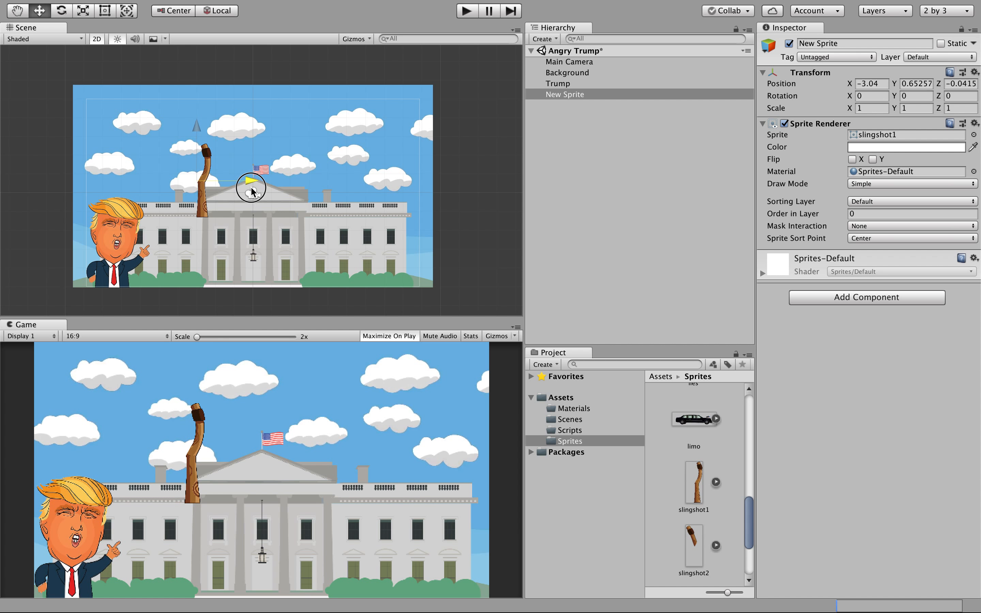
pyautogui.moveTo(196, 121); pyautogui.dragTo(197, 202)
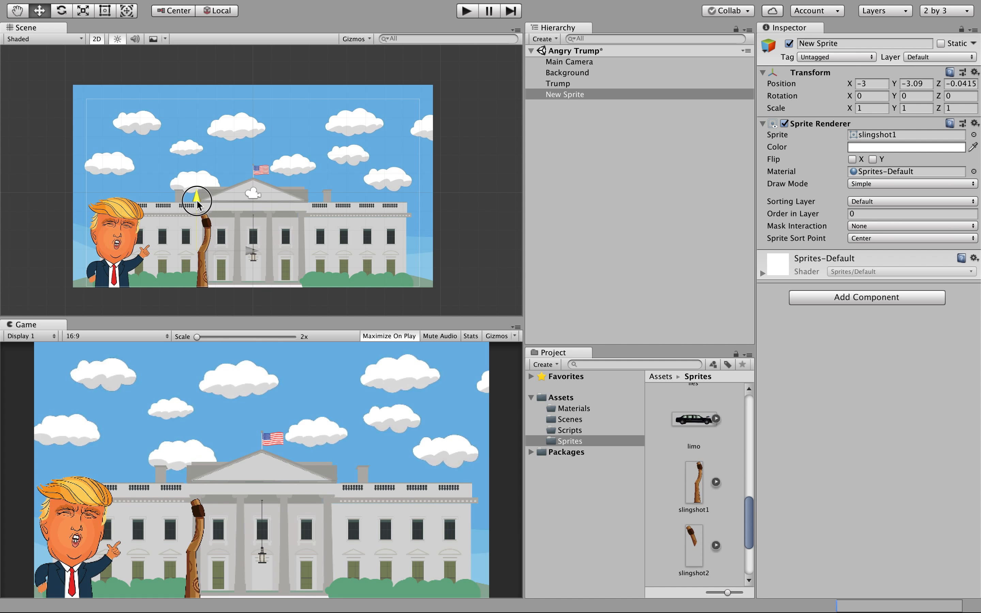
pyautogui.moveTo(198, 203); pyautogui.dragTo(199, 204)
pyautogui.moveTo(251, 251); pyautogui.dragTo(243, 253)
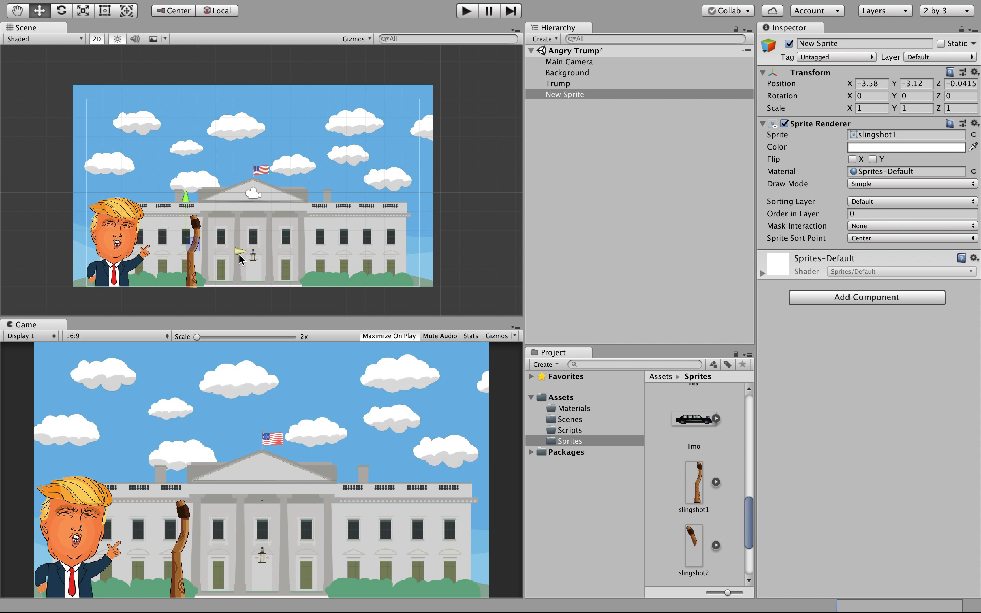
pyautogui.moveTo(747, 531)
pyautogui.mouseDown()
pyautogui.moveTo(744, 562)
pyautogui.moveTo(742, 513)
pyautogui.mouseUp()
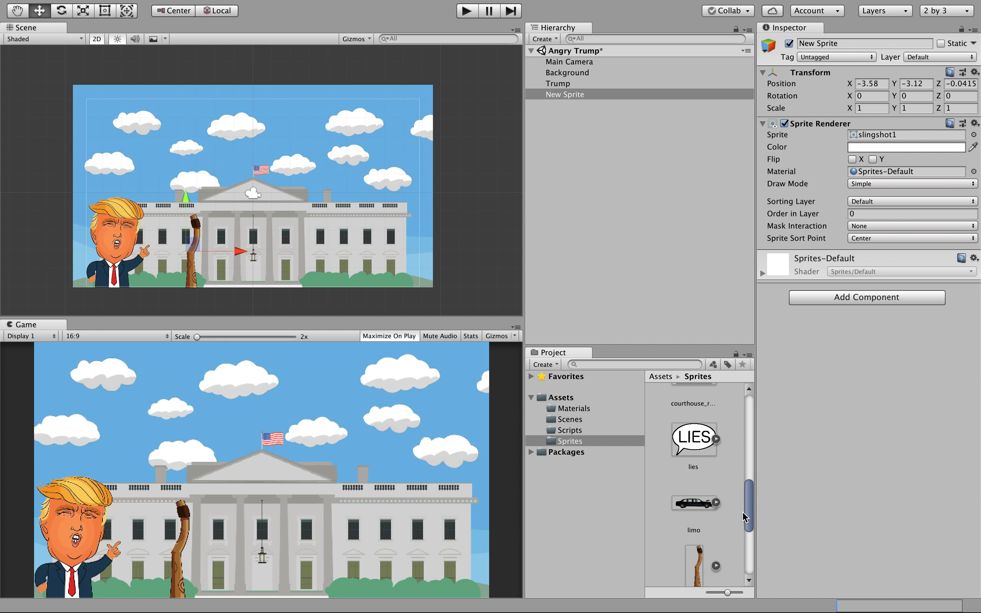
pyautogui.click(696, 448)
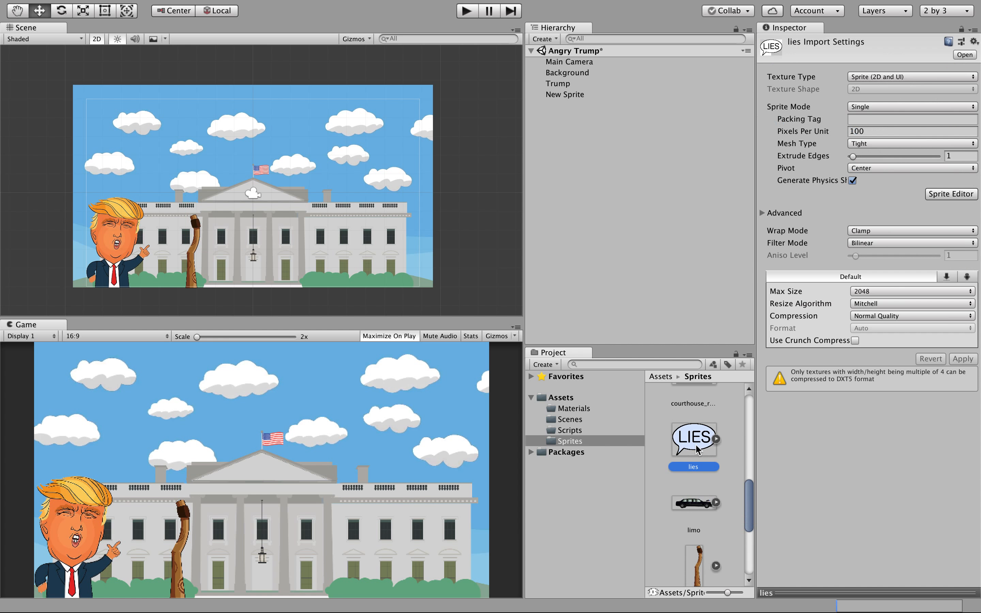
# Rename the slingshot's New Sprite object in the Hierarchy to Slingshot 1.
pyautogui.click(729, 493)
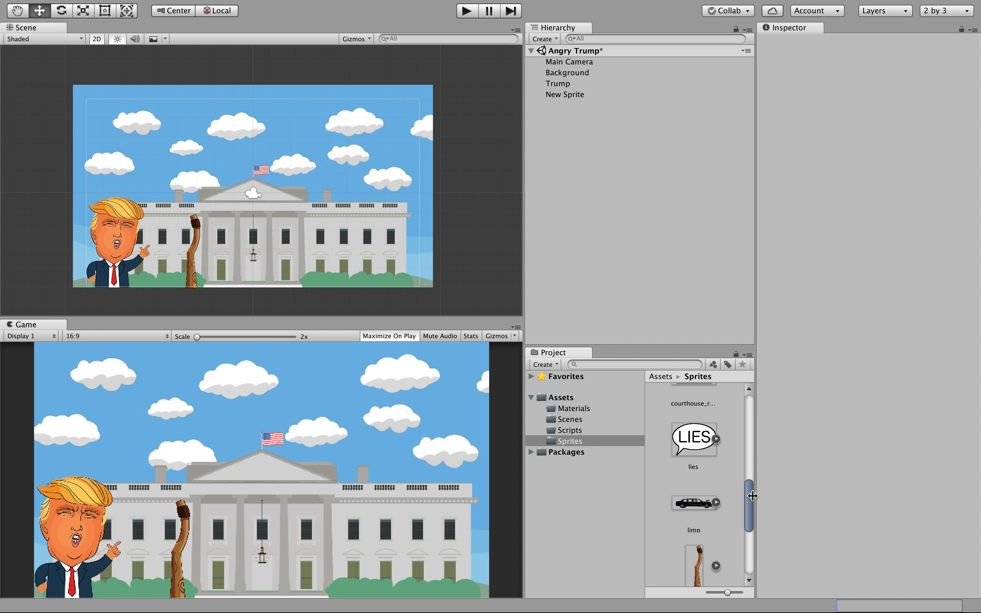
pyautogui.click(565, 98)
pyautogui.click(564, 97)
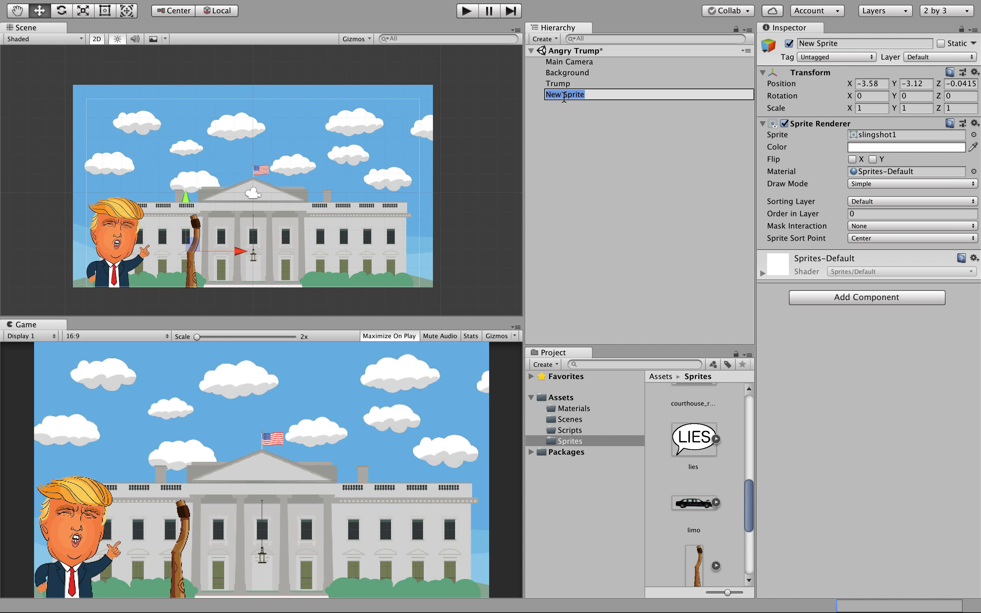
pyautogui.write('Slingshot 1')
pyautogui.click(588, 146)
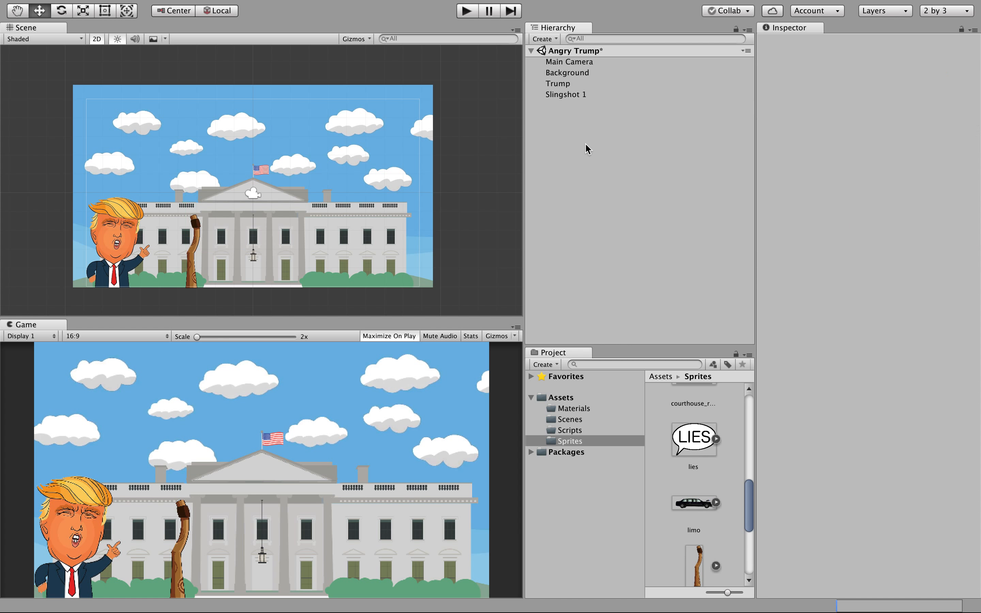
pyautogui.click(572, 100)
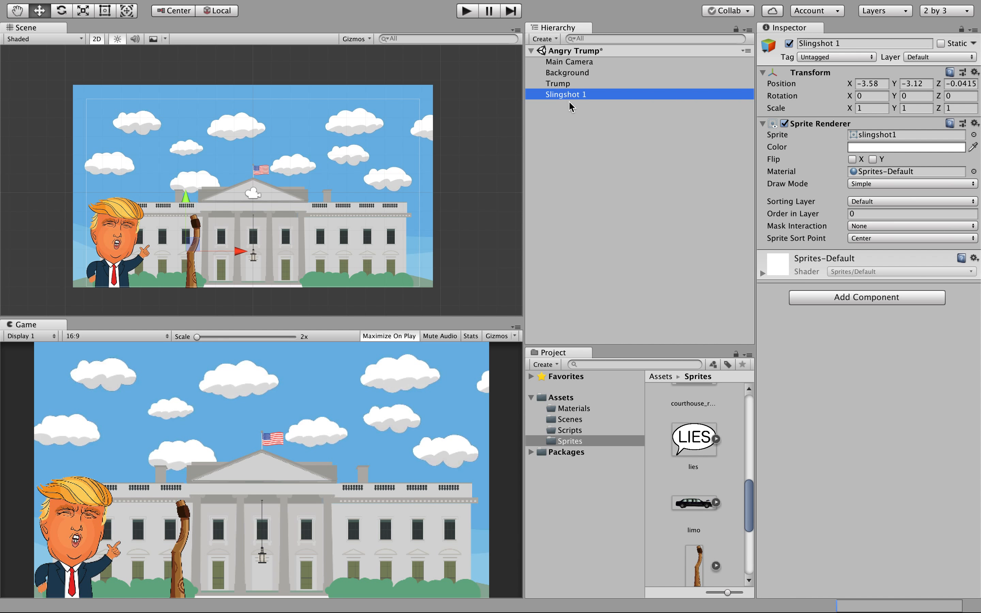
pyautogui.click(574, 117)
pyautogui.click(565, 95)
pyautogui.click(569, 125)
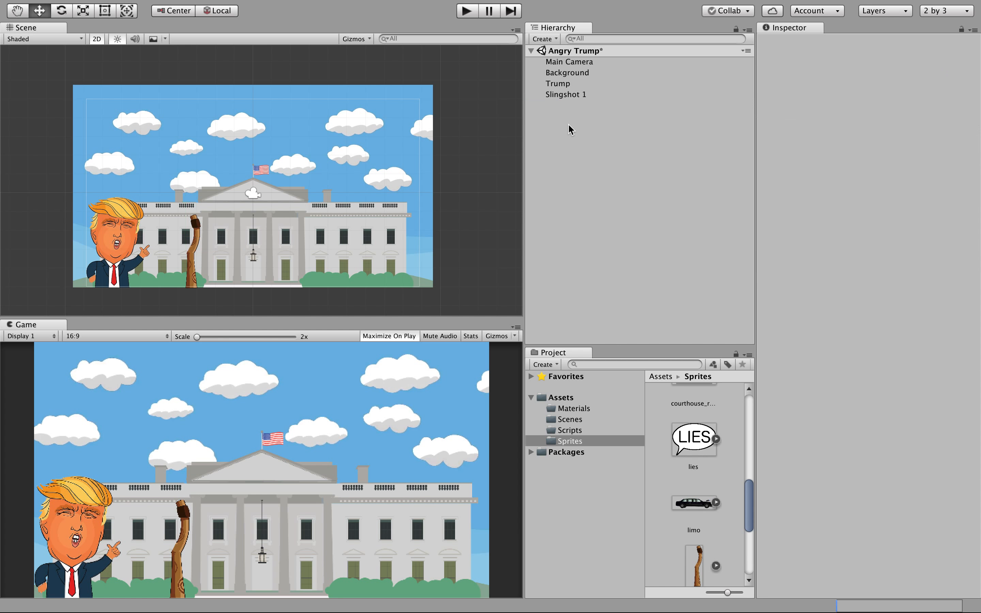
pyautogui.click(563, 95)
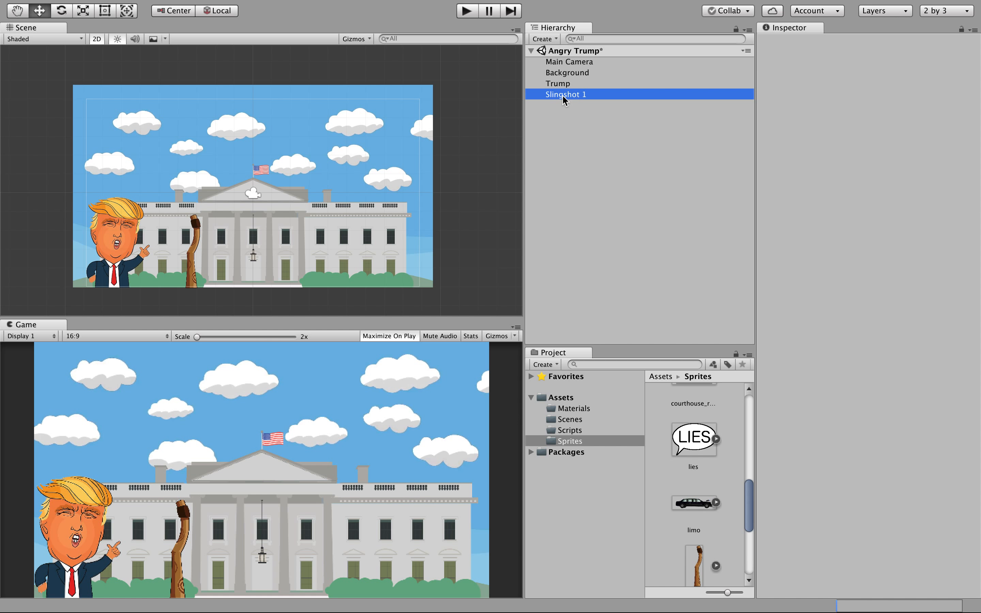
# Create a new 2D Sprite object and try dragging the slingshot2 image onto it.
pyautogui.click(544, 39)
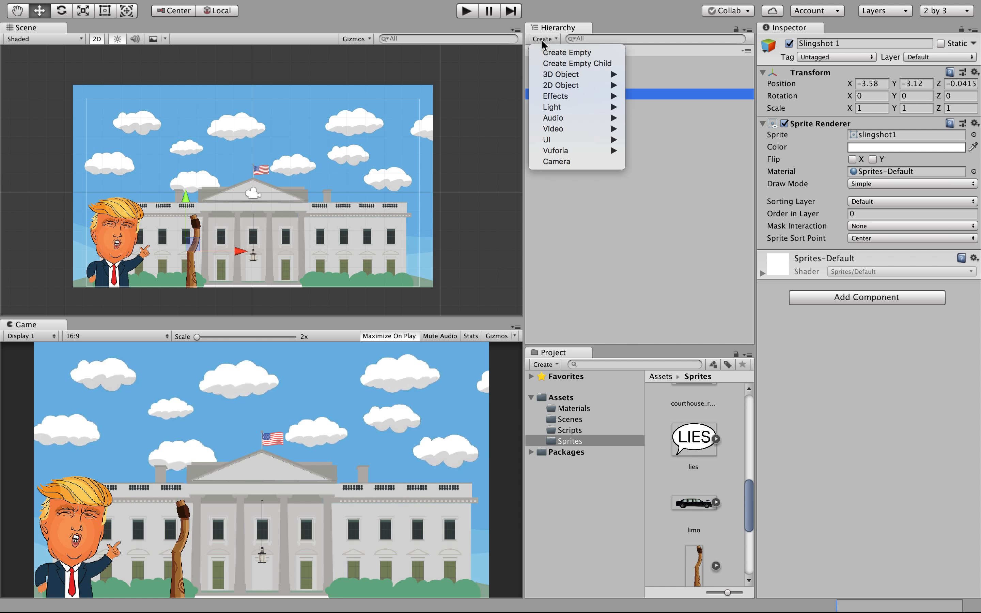
pyautogui.moveTo(568, 85)
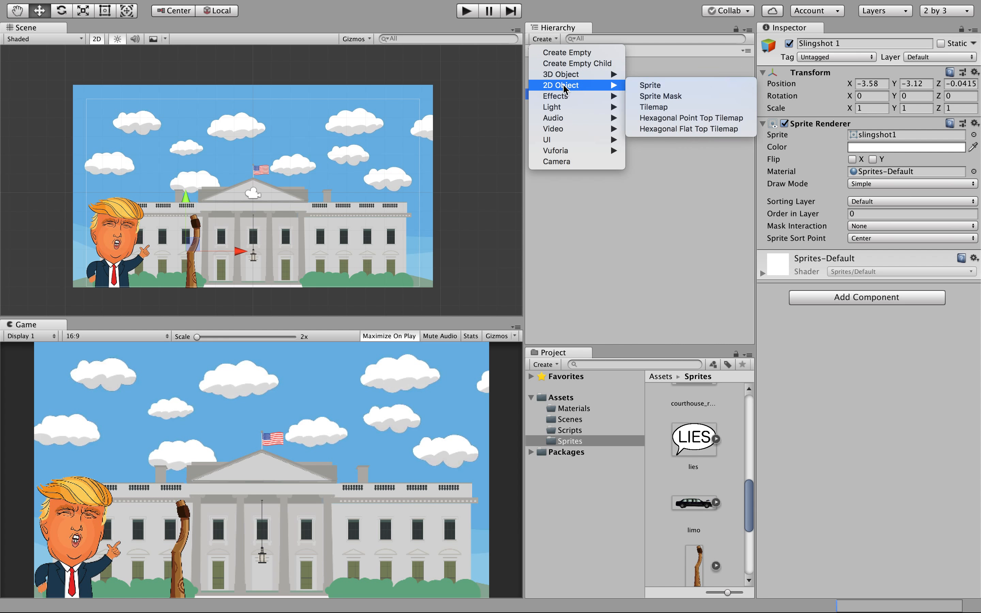
pyautogui.click(651, 86)
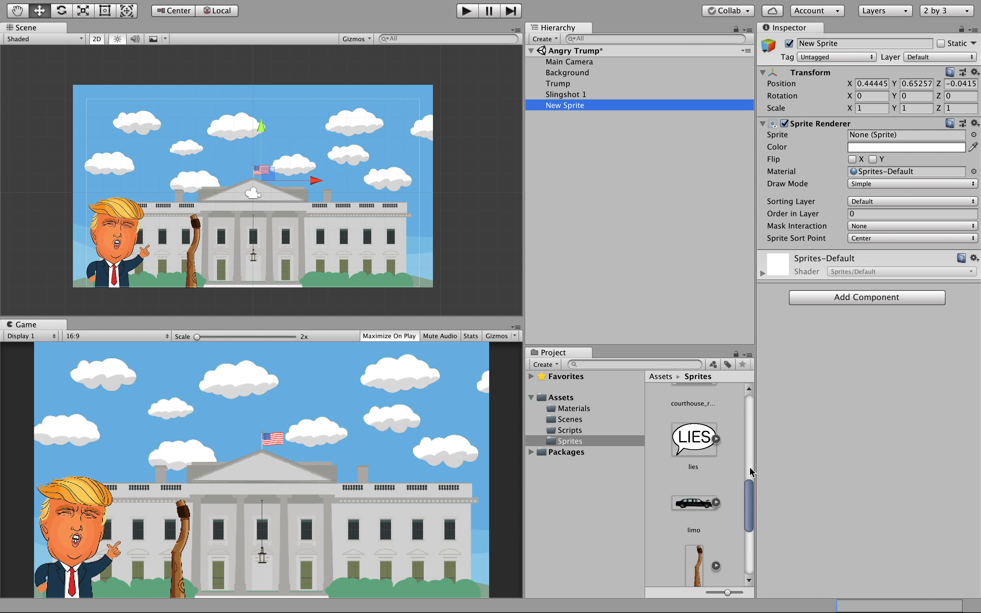
pyautogui.click(751, 523)
pyautogui.moveTo(751, 523); pyautogui.dragTo(750, 556)
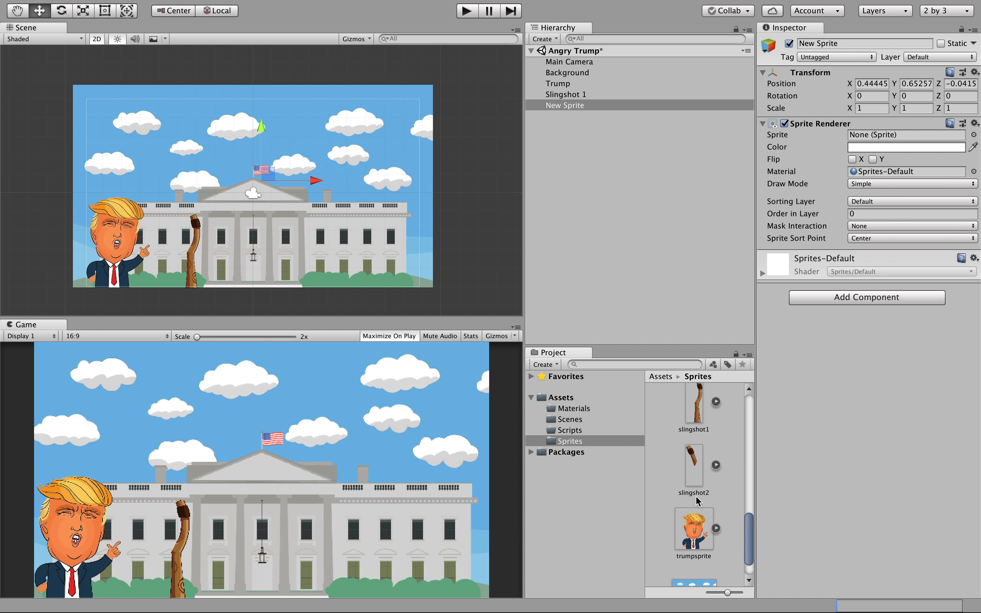
pyautogui.click(693, 459)
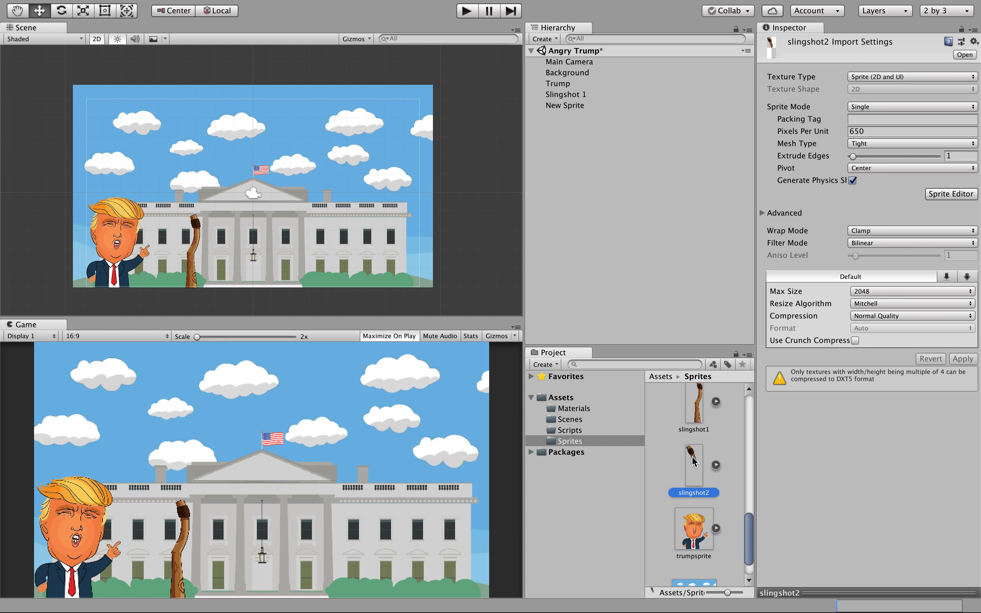
pyautogui.moveTo(693, 461)
pyautogui.mouseDown()
pyautogui.moveTo(838, 239)
pyautogui.moveTo(865, 109)
pyautogui.moveTo(839, 156)
pyautogui.moveTo(740, 207)
pyautogui.moveTo(697, 211)
pyautogui.moveTo(702, 378)
pyautogui.moveTo(709, 320)
pyautogui.moveTo(701, 476)
pyautogui.mouseUp()
# Rename the New Sprite object to 'Slingshot 2' and keep it selected.
pyautogui.click(576, 94)
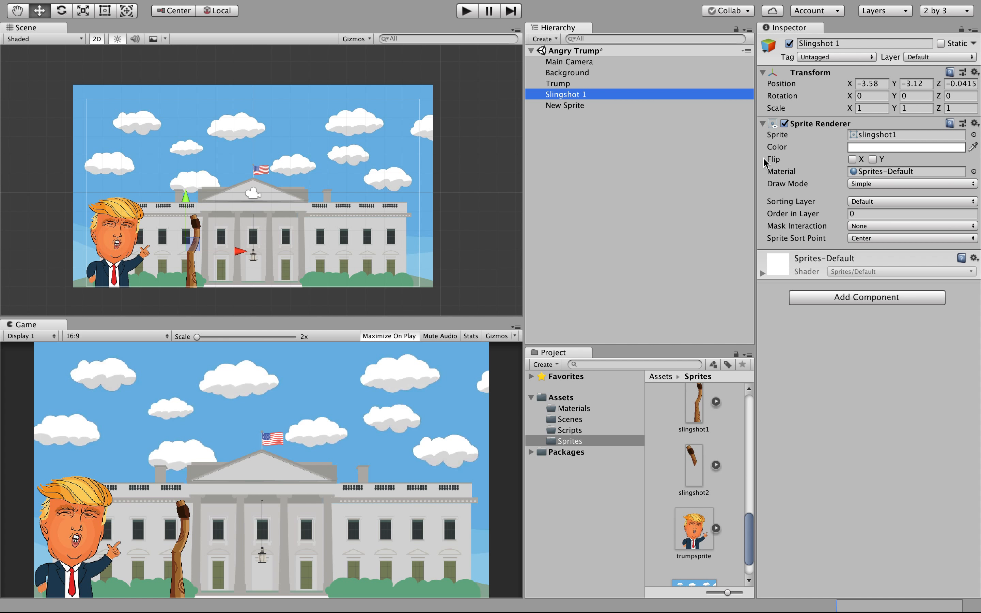
pyautogui.click(586, 107)
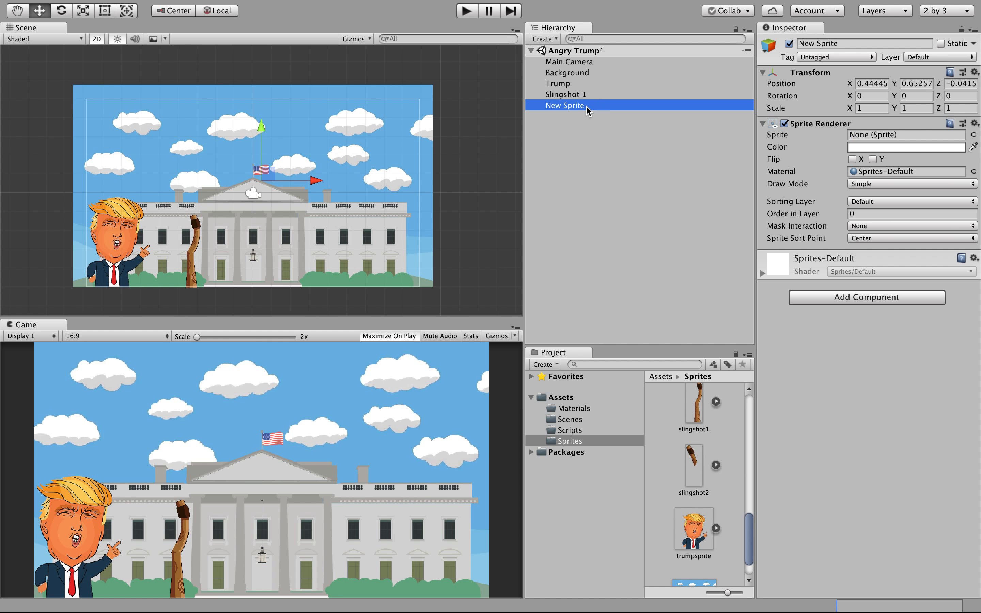
pyautogui.click(586, 106)
pyautogui.write('Slingshot')
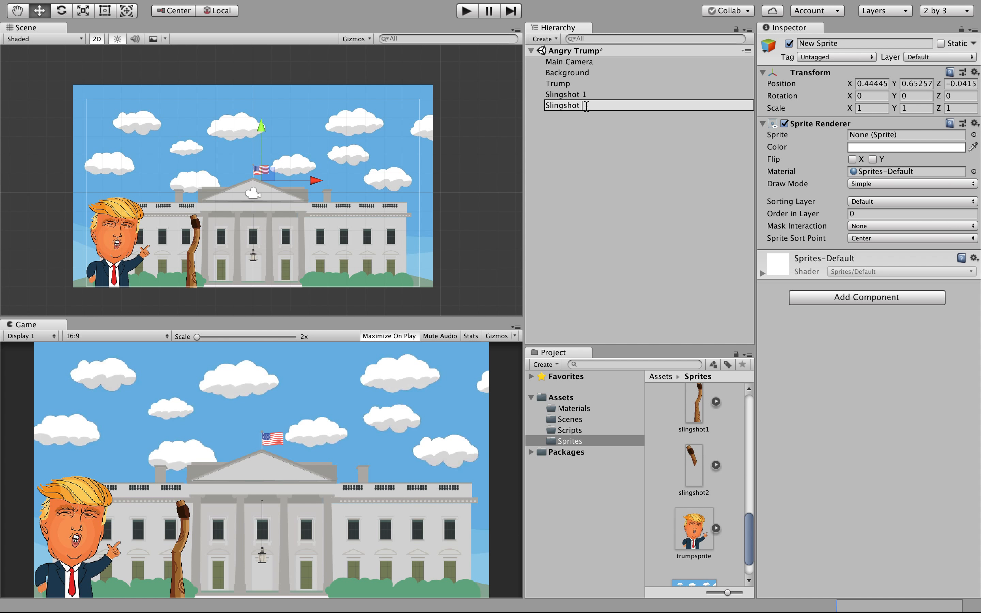
pyautogui.write(' 2')
pyautogui.click(614, 130)
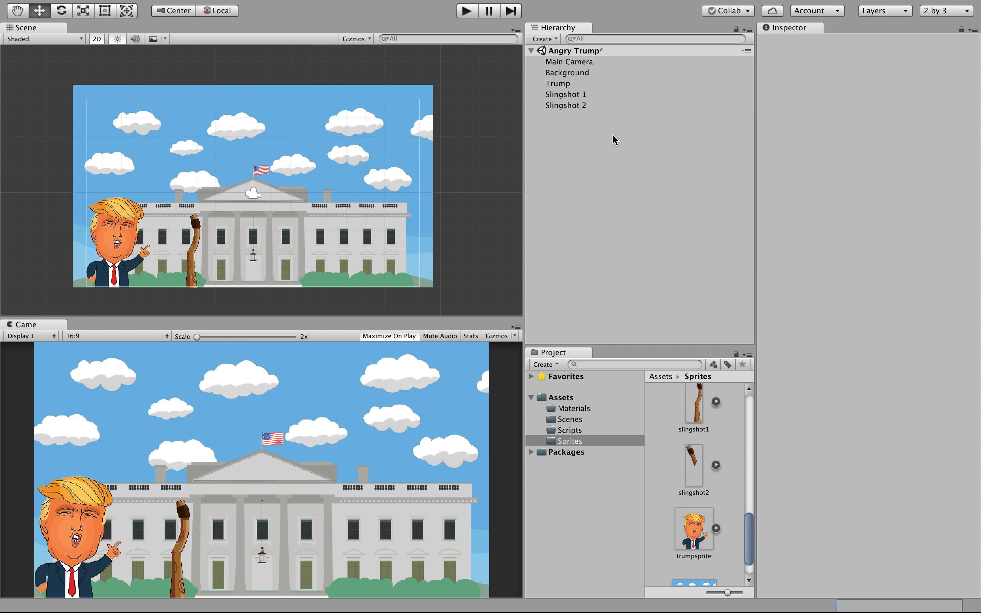
pyautogui.click(580, 107)
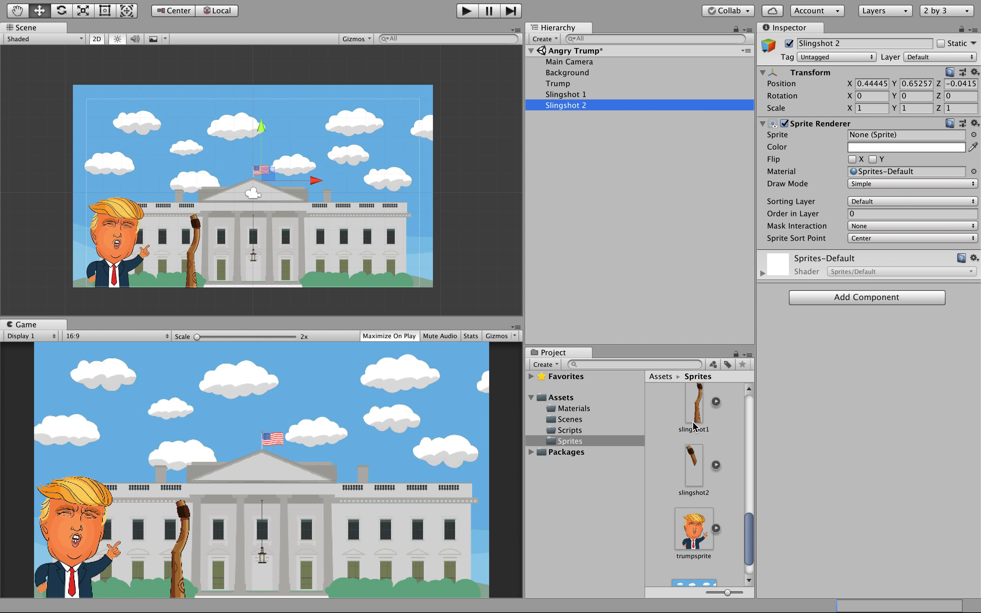
# Pick slingshot2 as Slingshot 2's sprite image in the Sprite field's picker.
pyautogui.click(974, 134)
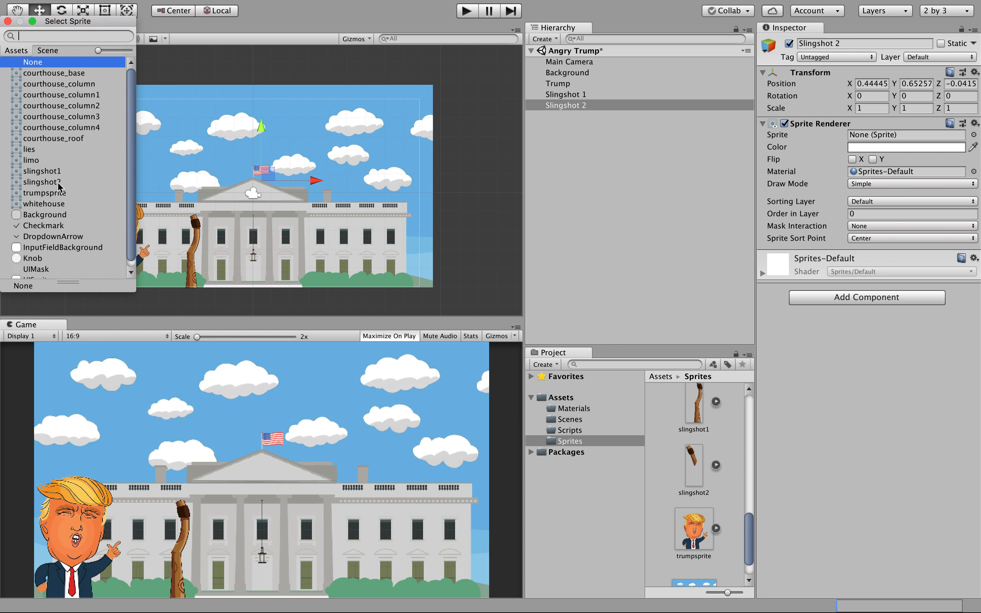
pyautogui.click(42, 182)
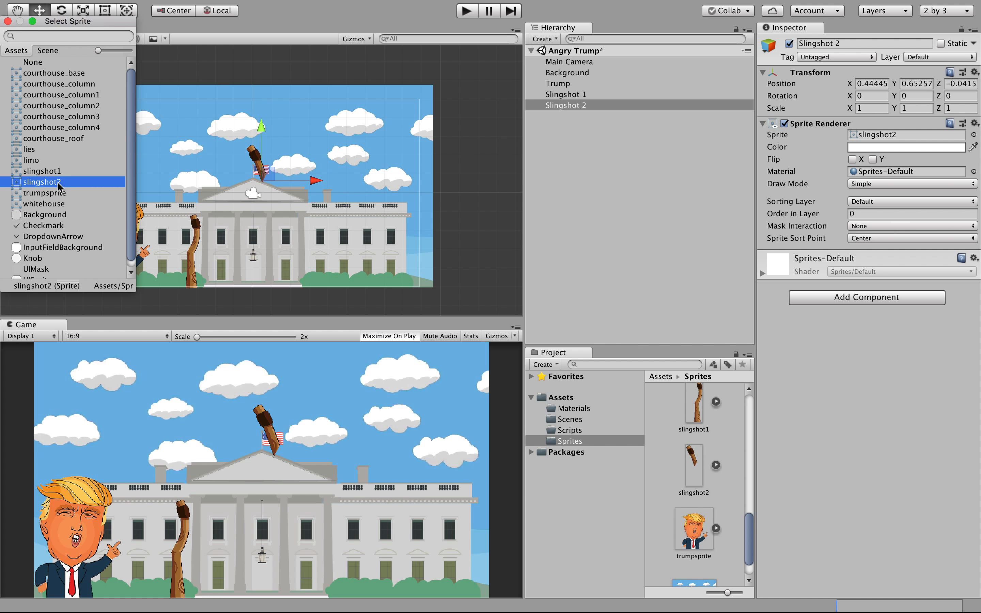
pyautogui.click(8, 22)
pyautogui.click(252, 156)
# Check slingshot2's 650 Pixels Per Unit, then drag Slingshot 2 left to about X -3.51, Y -3.01.
pyautogui.click(693, 483)
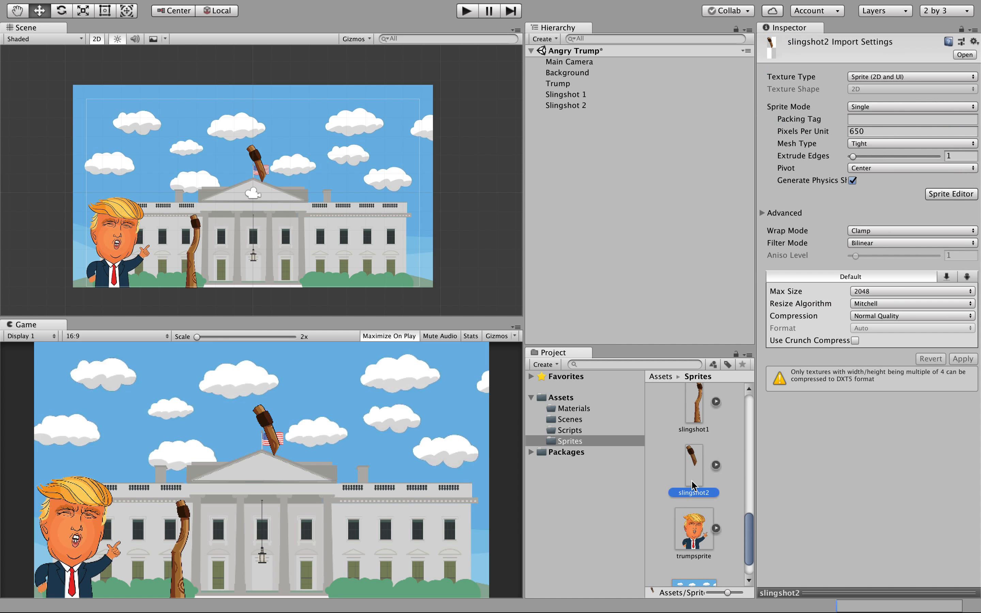
pyautogui.click(827, 137)
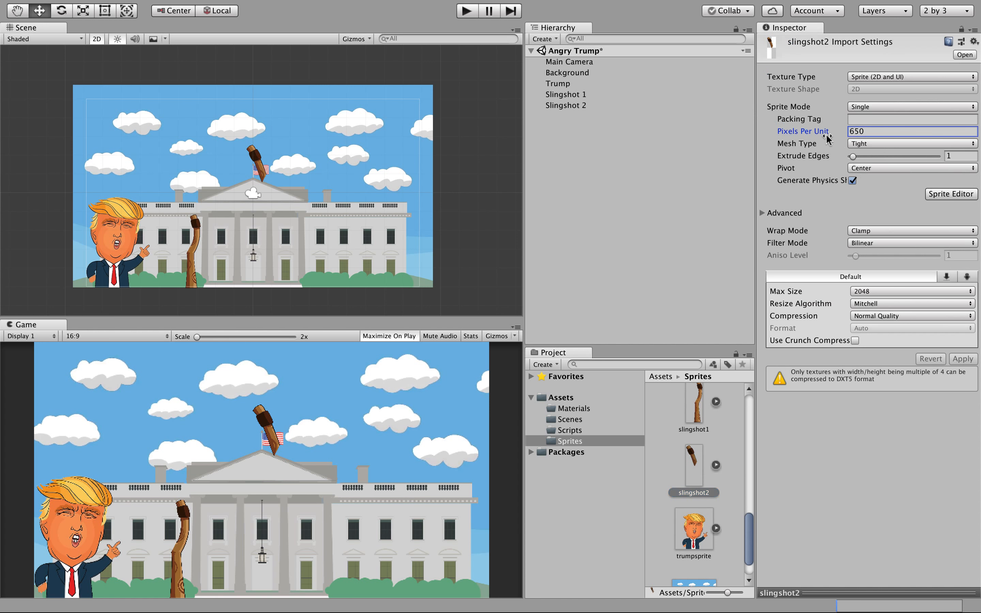
pyautogui.doubleClick(866, 132)
pyautogui.click(257, 166)
pyautogui.moveTo(316, 183); pyautogui.dragTo(230, 249)
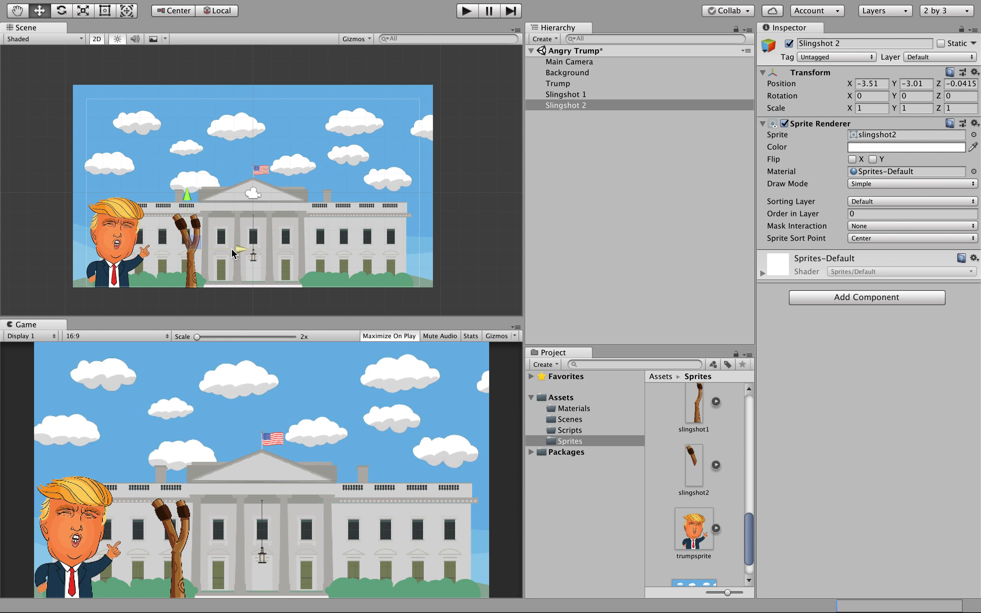
# Nudge Slingshot 2 left, down and right to about X -3.58, Y -3.1, aligned with Slingshot 1.
pyautogui.scroll(-2, 207, 262)
pyautogui.scroll(5, 208, 267)
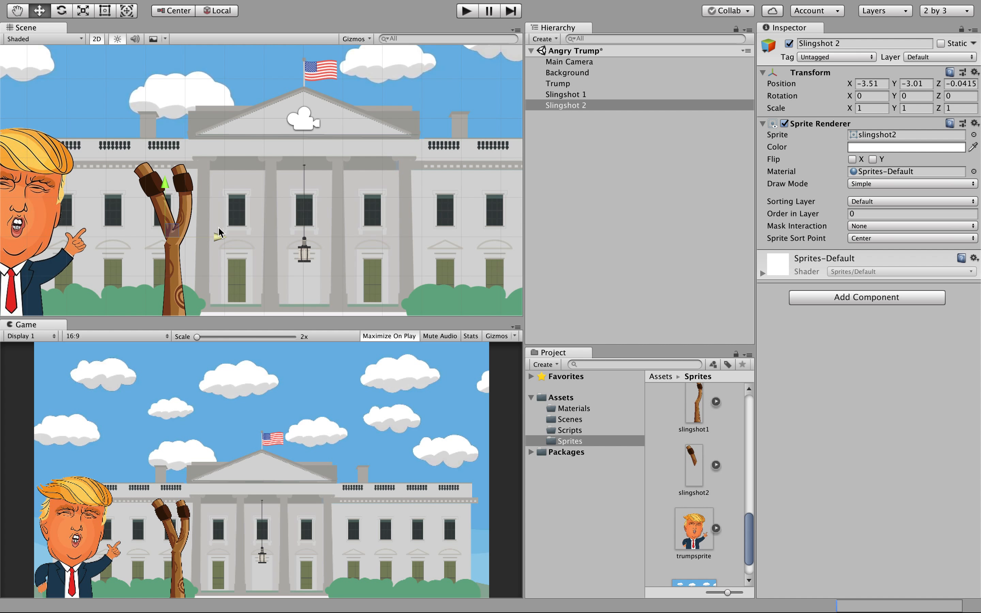
pyautogui.moveTo(213, 237); pyautogui.dragTo(207, 240)
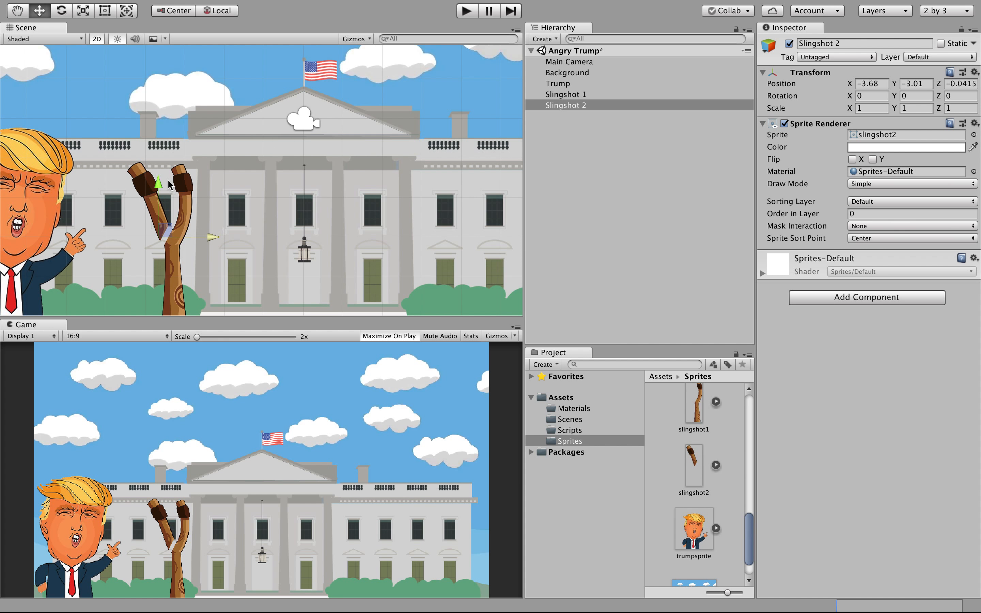
pyautogui.moveTo(158, 187); pyautogui.dragTo(159, 190)
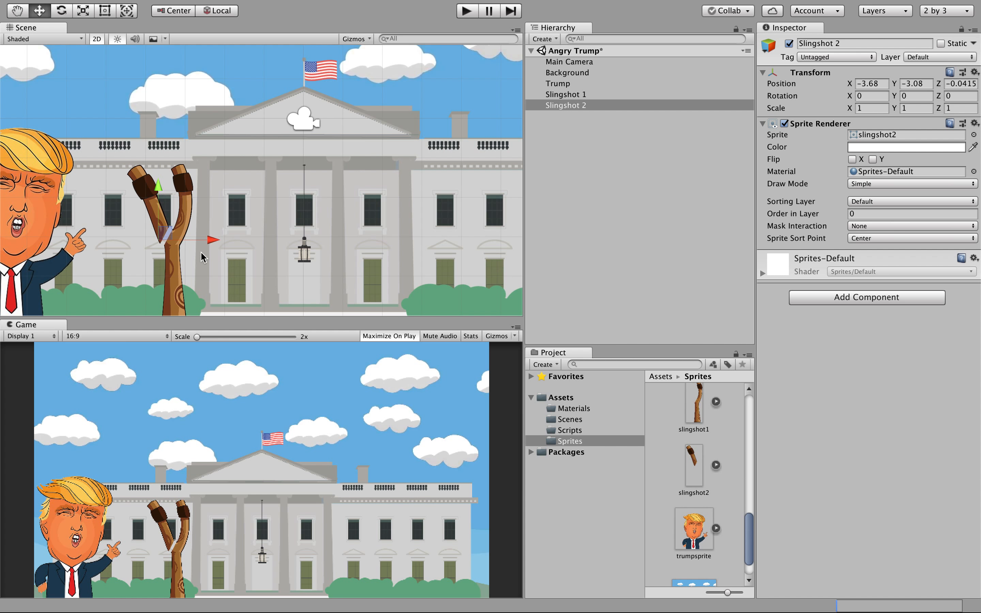
pyautogui.moveTo(209, 242); pyautogui.dragTo(213, 241)
pyautogui.moveTo(161, 187); pyautogui.dragTo(161, 189)
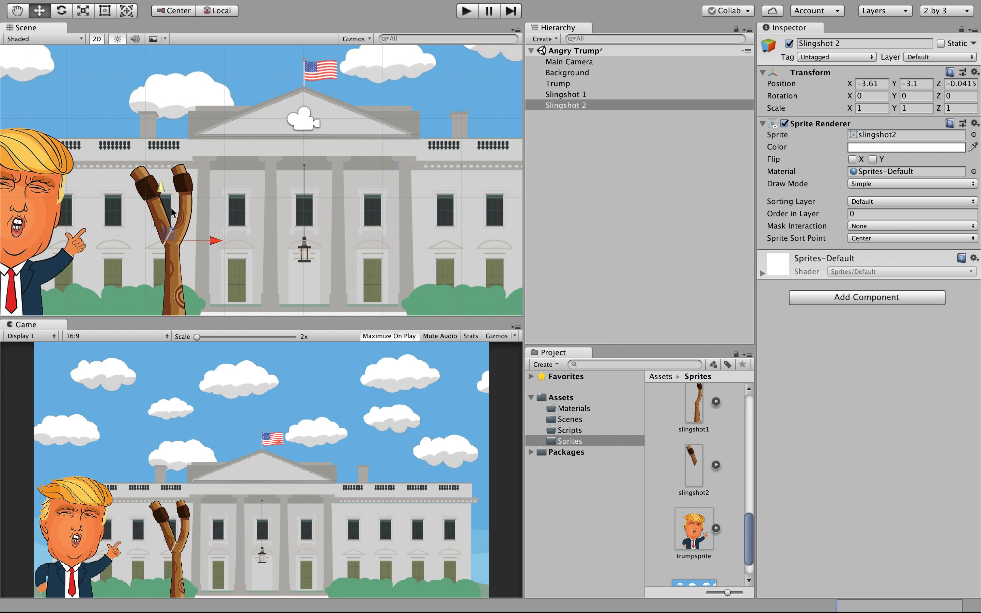
pyautogui.moveTo(207, 243); pyautogui.dragTo(211, 245)
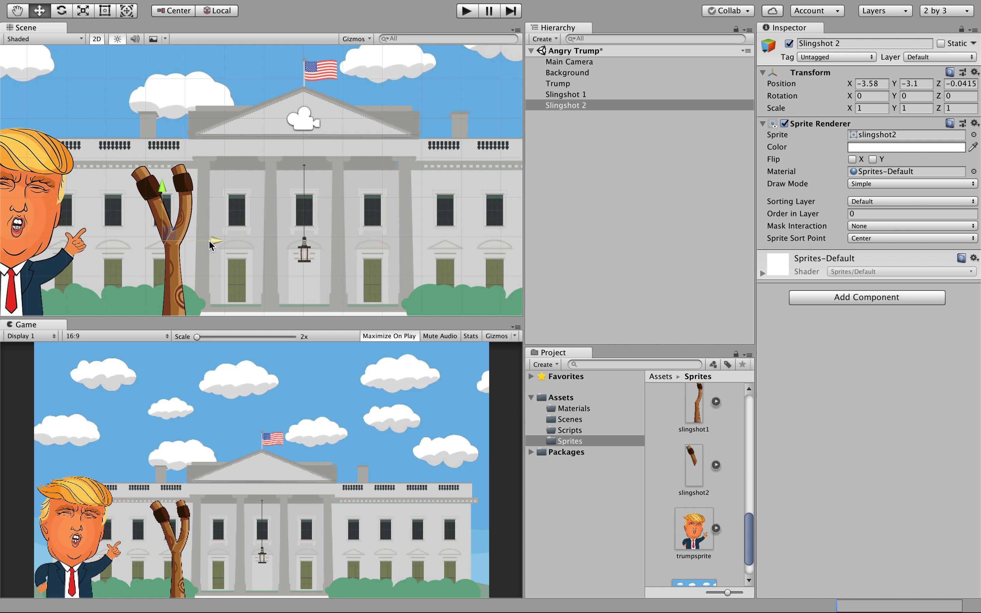
# Select the White House background and Slingshot 1 in turn, ending with Slingshot 2 selected.
pyautogui.click(242, 212)
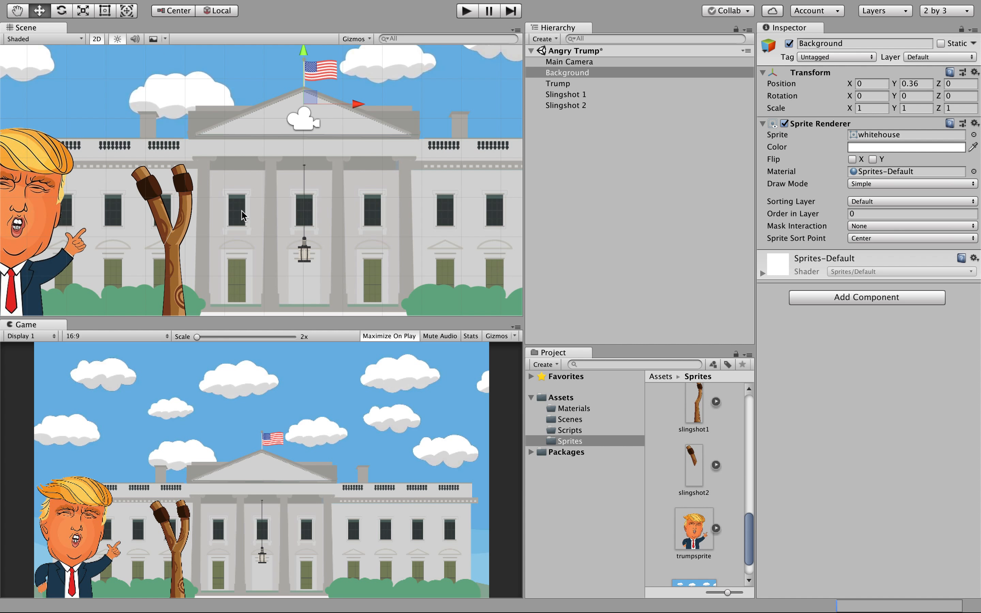
pyautogui.click(187, 181)
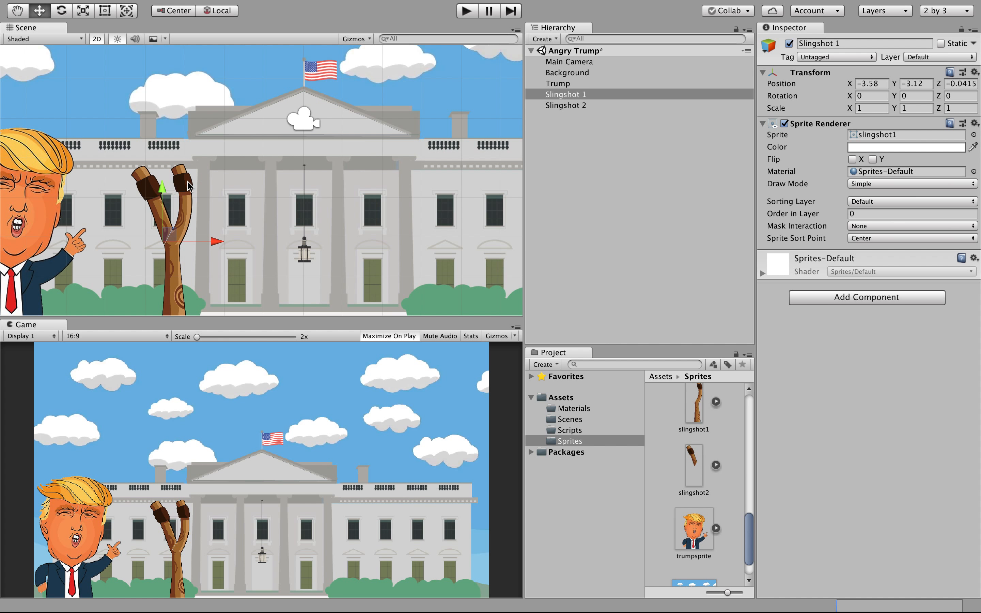
pyautogui.click(151, 194)
pyautogui.click(576, 105)
pyautogui.click(580, 94)
pyautogui.click(580, 107)
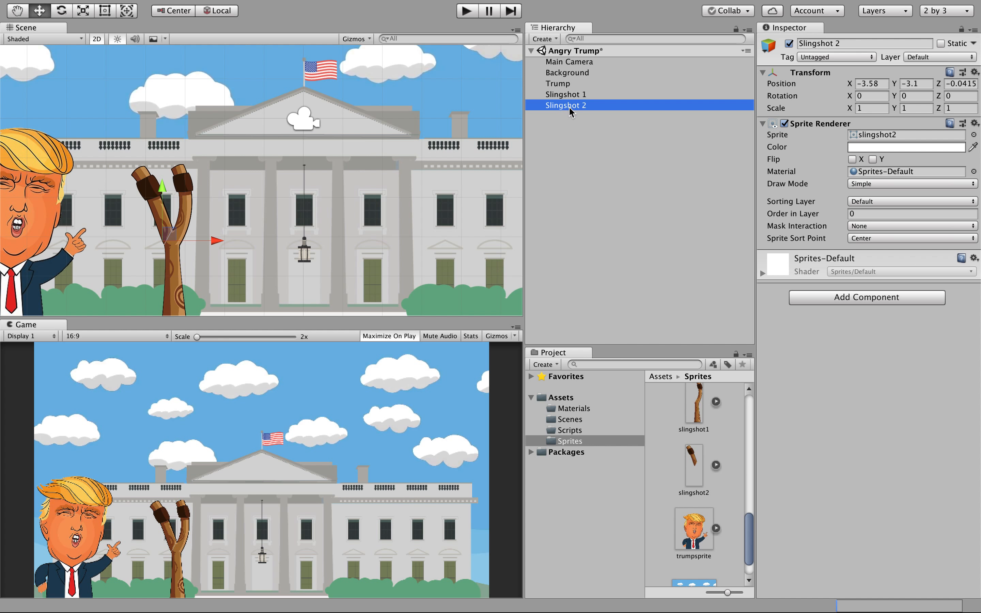
# Make Slingshot 2 a child of Slingshot 1 in the Hierarchy.
pyautogui.moveTo(569, 107); pyautogui.dragTo(574, 98)
pyautogui.click(595, 143)
pyautogui.click(579, 96)
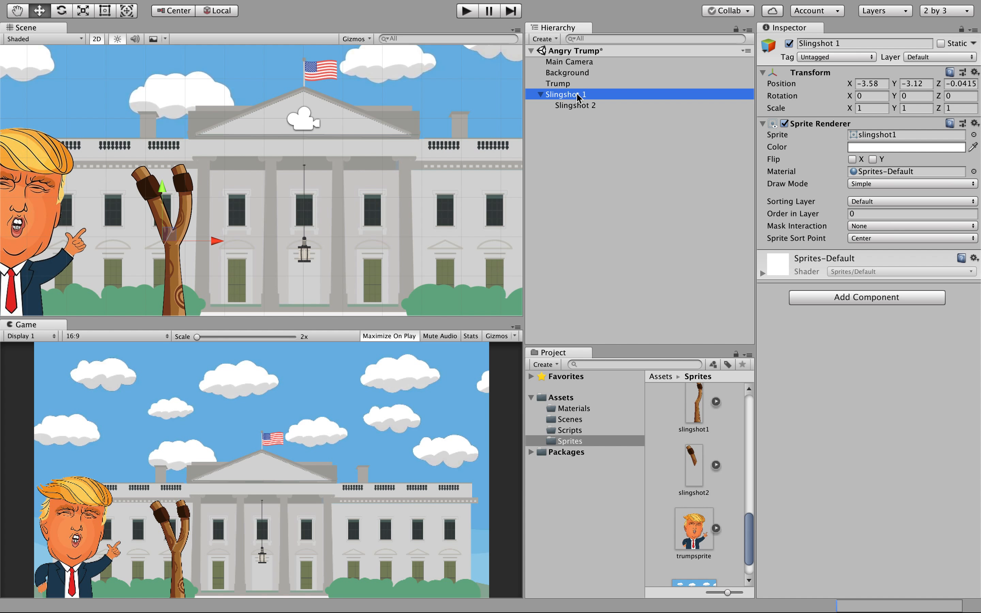
pyautogui.moveTo(215, 242)
pyautogui.mouseDown()
pyautogui.moveTo(304, 245)
pyautogui.moveTo(175, 250)
pyautogui.moveTo(217, 243)
pyautogui.mouseUp()
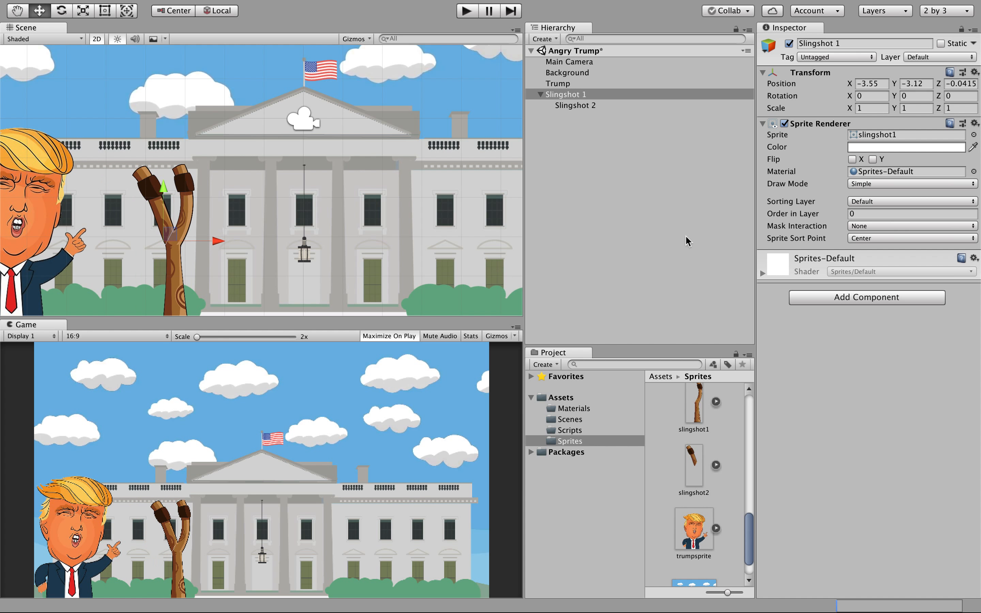
# Compare the Inspector properties of Slingshot 1 and Slingshot 2.
pyautogui.click(590, 107)
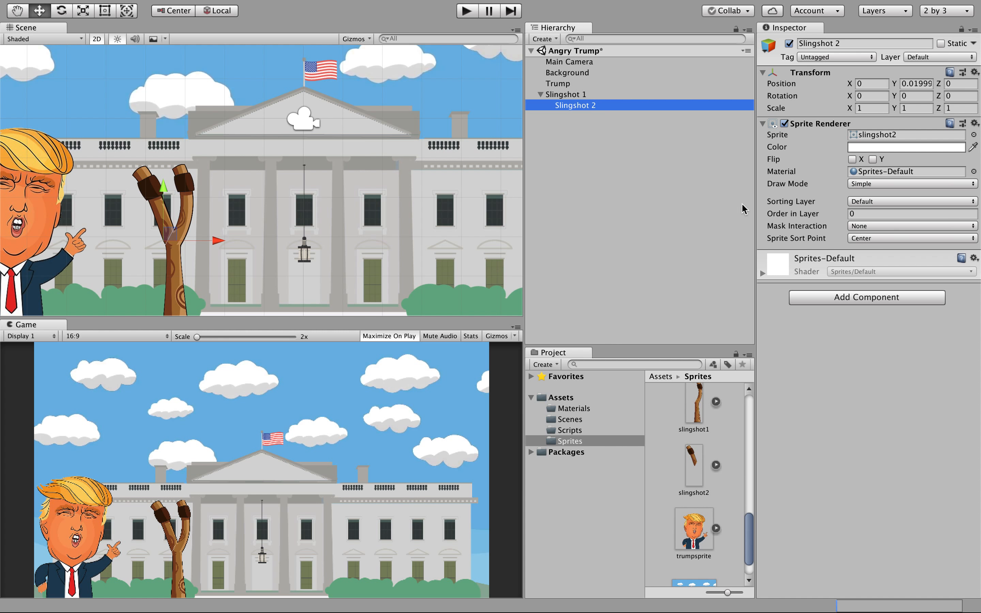
pyautogui.click(567, 95)
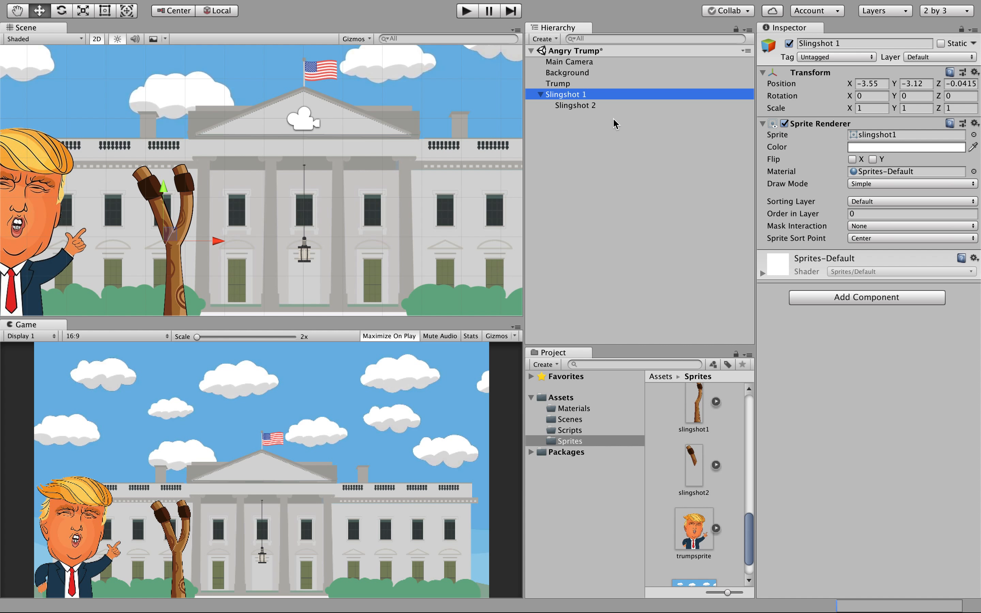
pyautogui.click(565, 105)
pyautogui.click(565, 96)
pyautogui.click(568, 106)
pyautogui.click(565, 95)
# Widen the Inspector and show the slingshot1 image's import settings.
pyautogui.moveTo(756, 239); pyautogui.dragTo(713, 240)
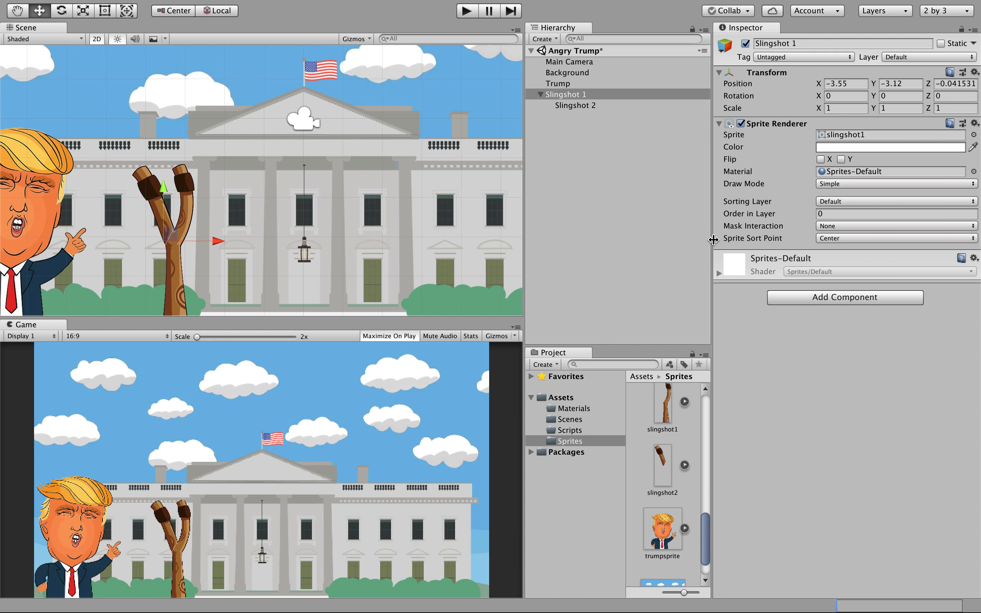
pyautogui.click(598, 105)
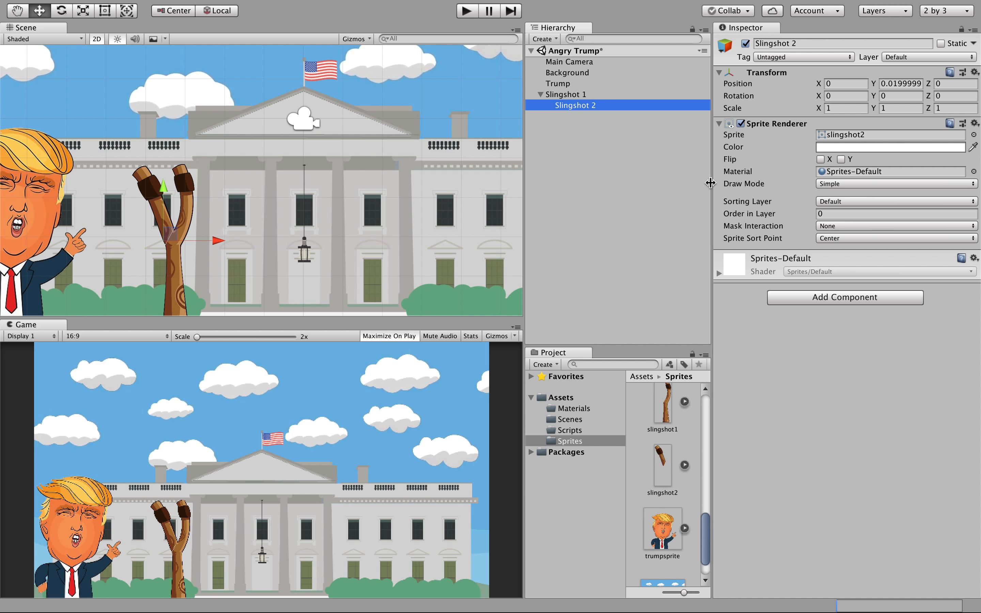
pyautogui.click(666, 483)
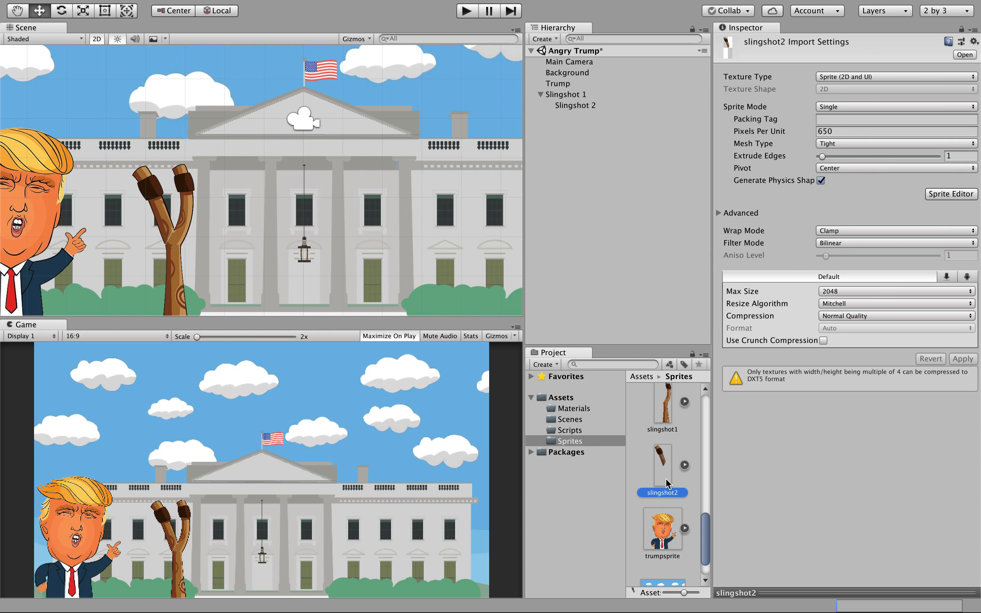
pyautogui.click(667, 420)
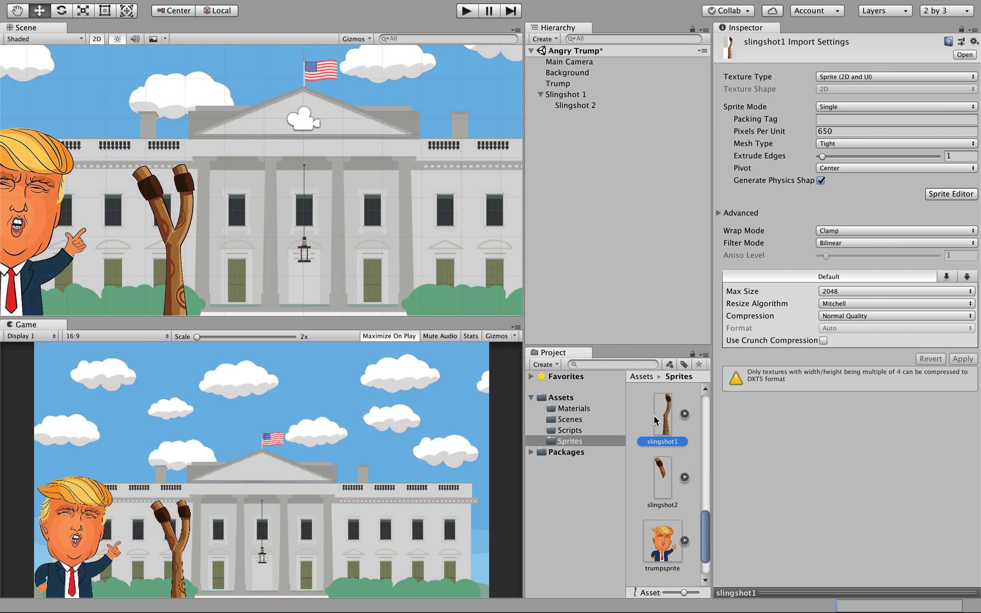
# In the Sprite Editor, move slingshot1's pivot up onto its dark band and apply it.
pyautogui.click(968, 196)
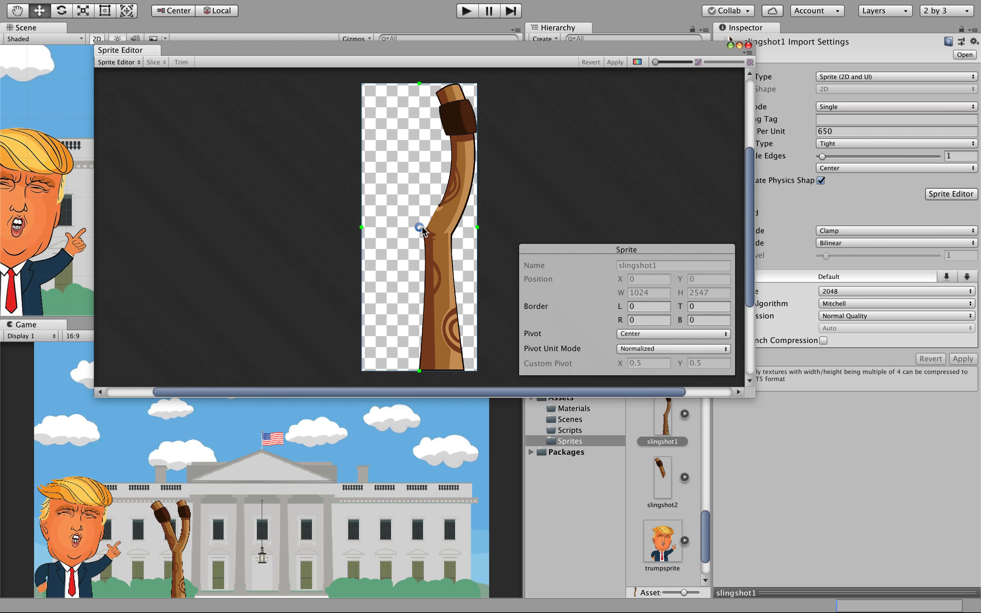
pyautogui.moveTo(420, 227); pyautogui.dragTo(463, 118)
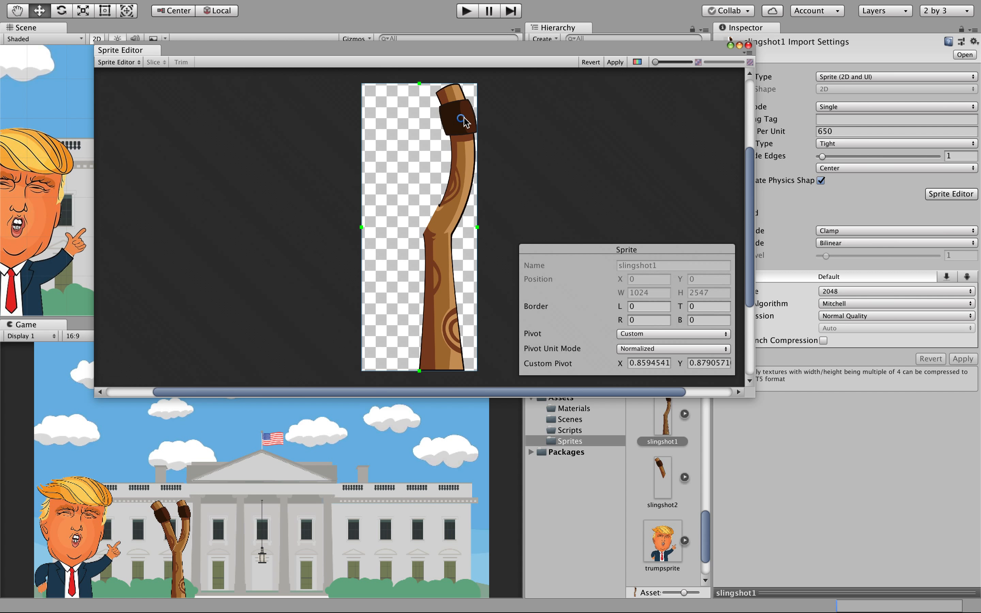
pyautogui.moveTo(463, 118); pyautogui.dragTo(464, 119)
pyautogui.click(614, 66)
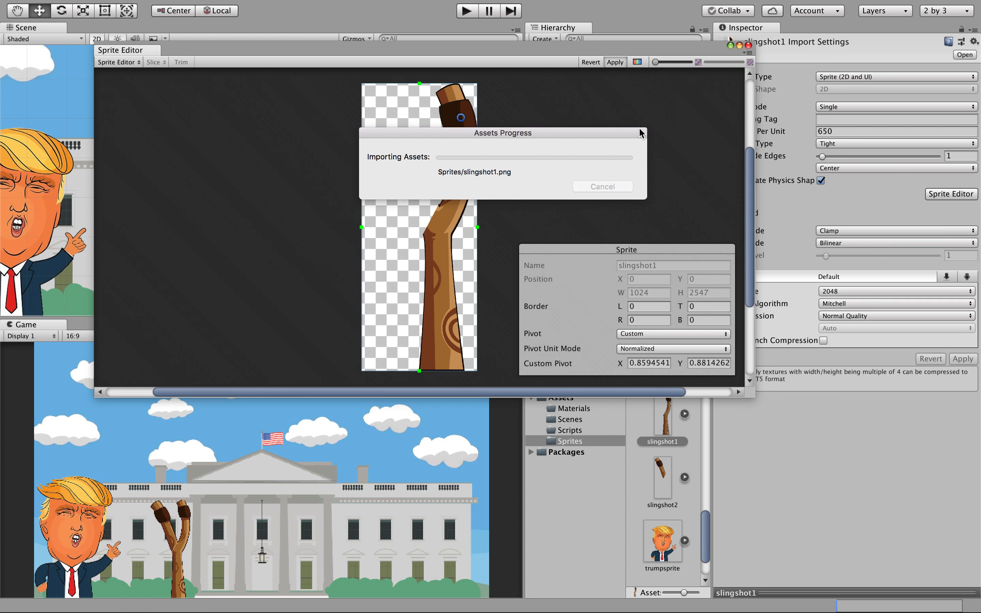
pyautogui.click(749, 44)
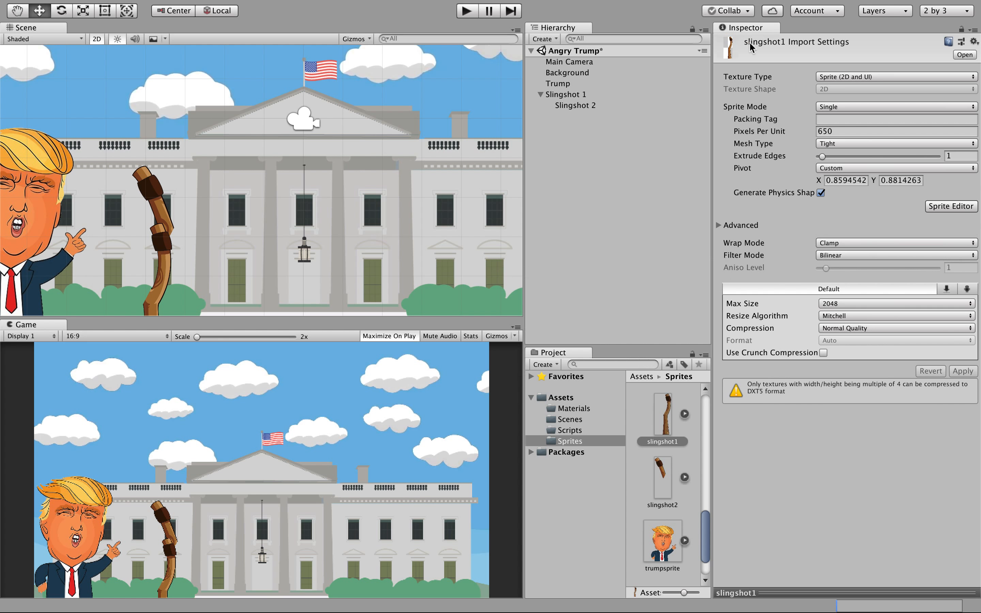
# Move slingshot2's pivot to its dark band (X 0.3114339, Y 0.8411514) and apply it.
pyautogui.click(672, 475)
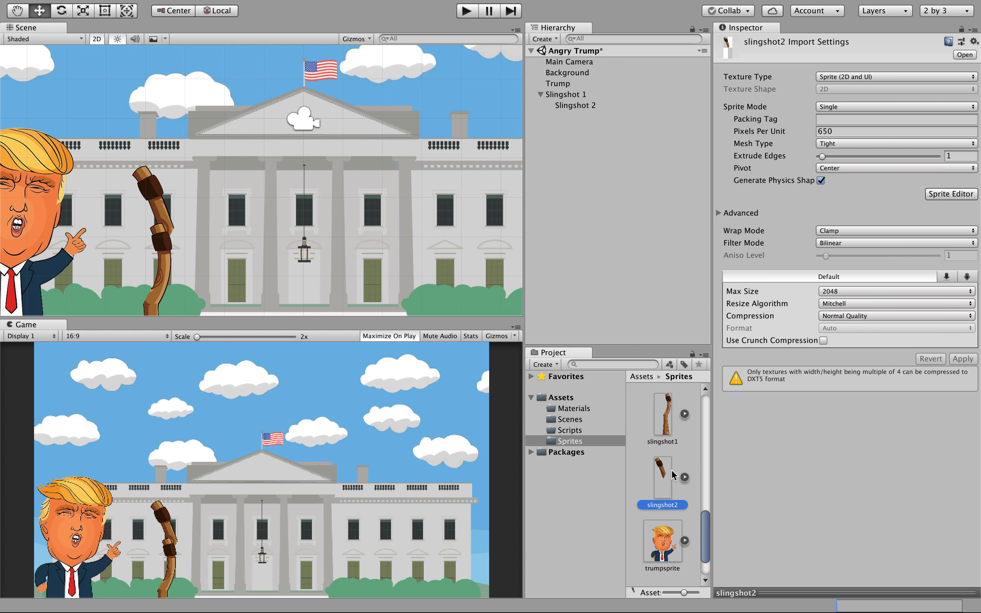
pyautogui.click(944, 194)
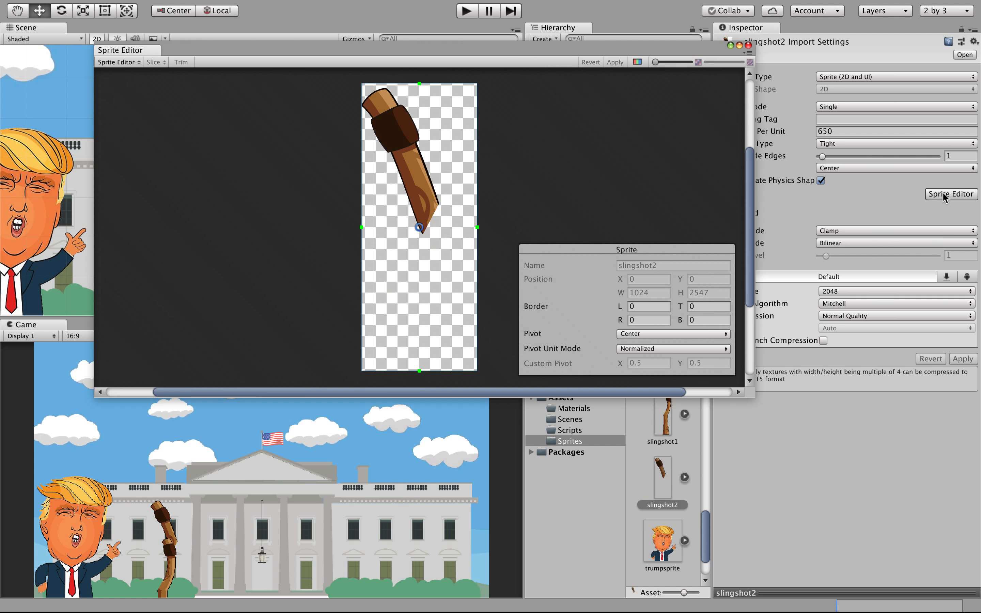
pyautogui.moveTo(420, 225); pyautogui.dragTo(397, 129)
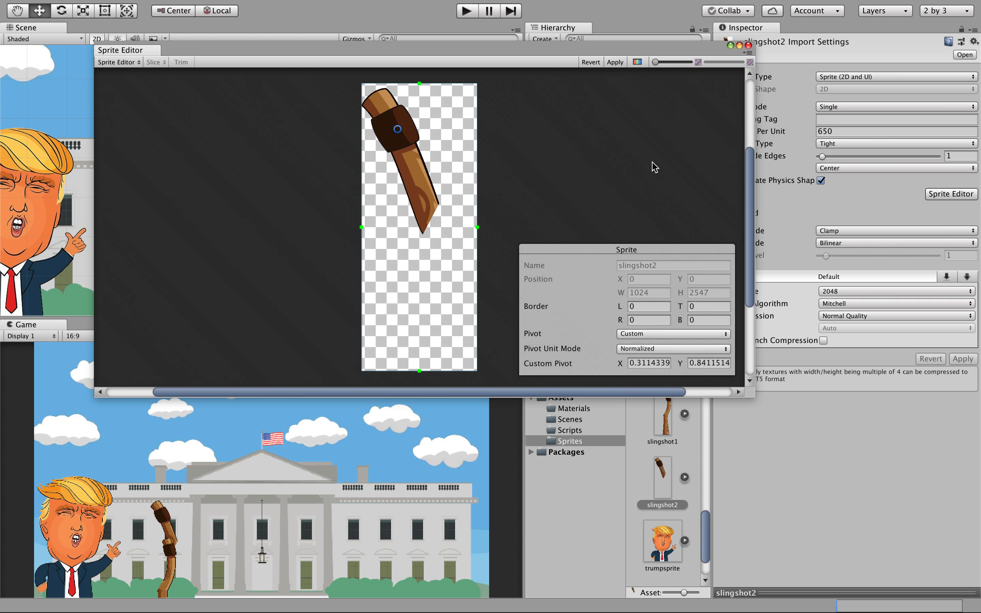
pyautogui.click(613, 62)
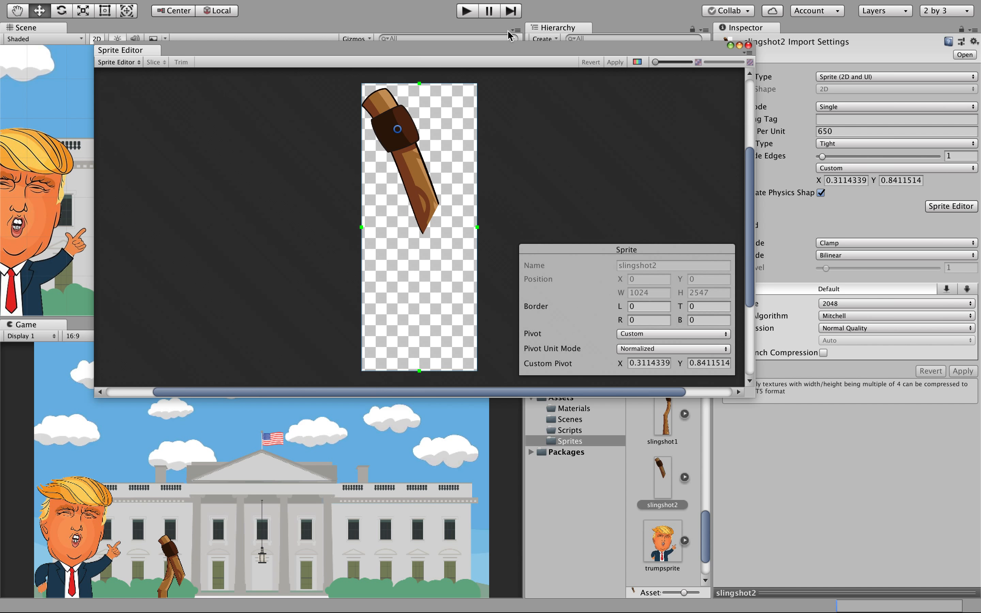
pyautogui.click(748, 45)
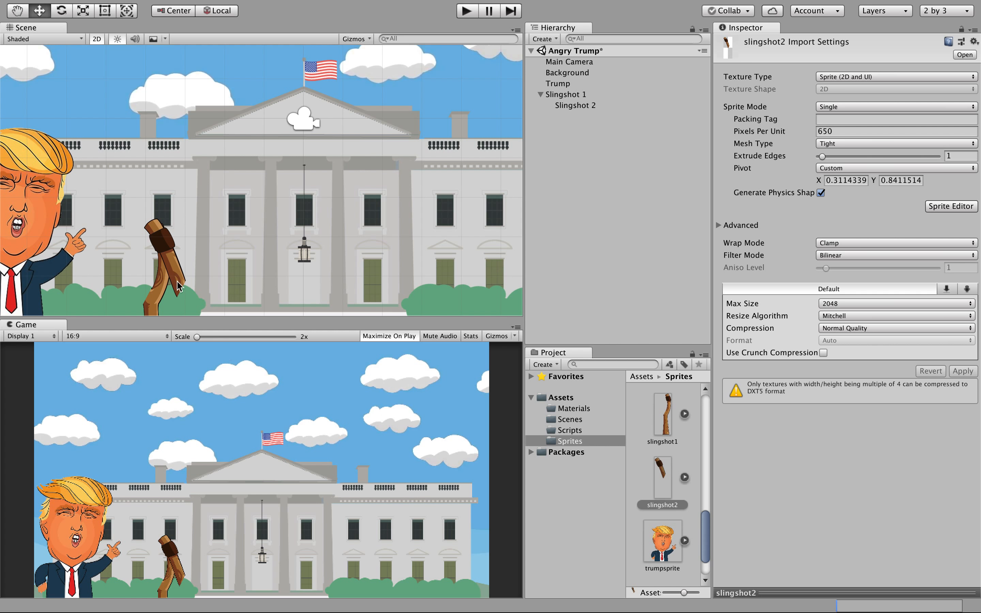
# Raise Slingshot 1 and move Slingshot 2 to local X -0.862, Y -0.167 so the arms meet.
pyautogui.click(162, 295)
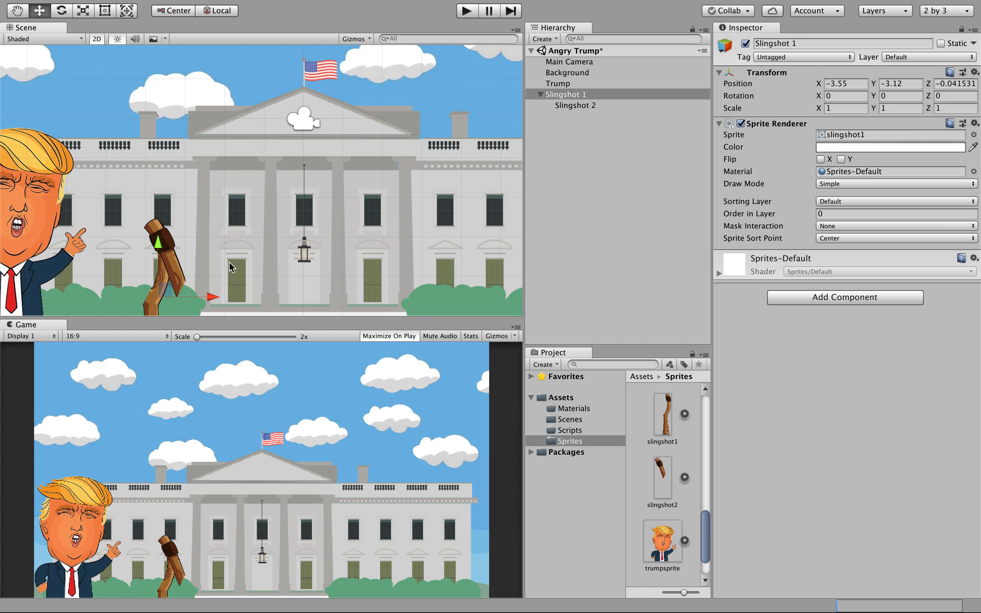
pyautogui.moveTo(162, 251); pyautogui.dragTo(162, 186)
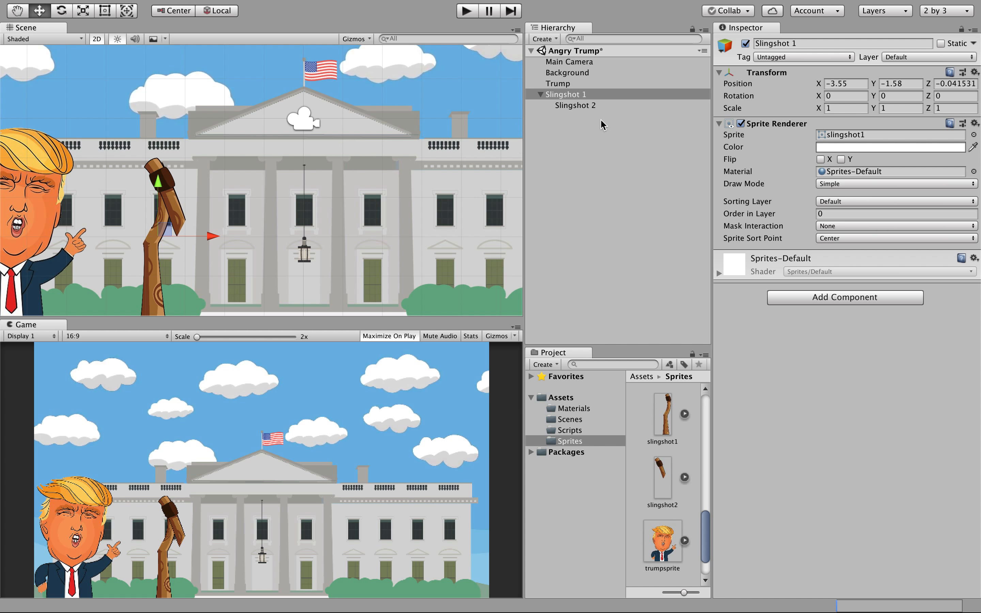
pyautogui.click(591, 106)
pyautogui.moveTo(221, 233); pyautogui.dragTo(189, 234)
pyautogui.scroll(10, 131, 221)
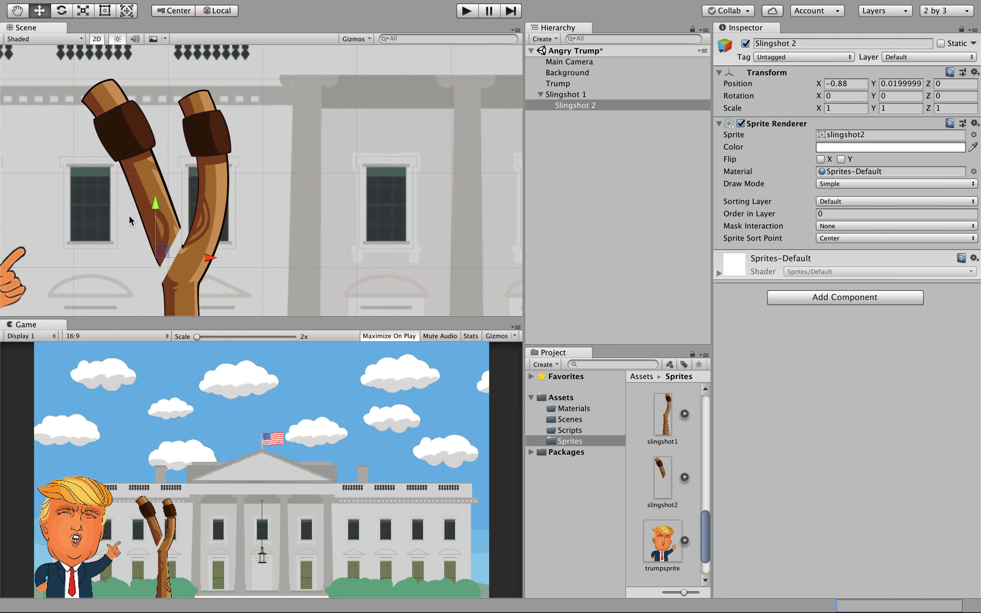
pyautogui.scroll(5, 129, 215)
pyautogui.moveTo(171, 242); pyautogui.dragTo(172, 269)
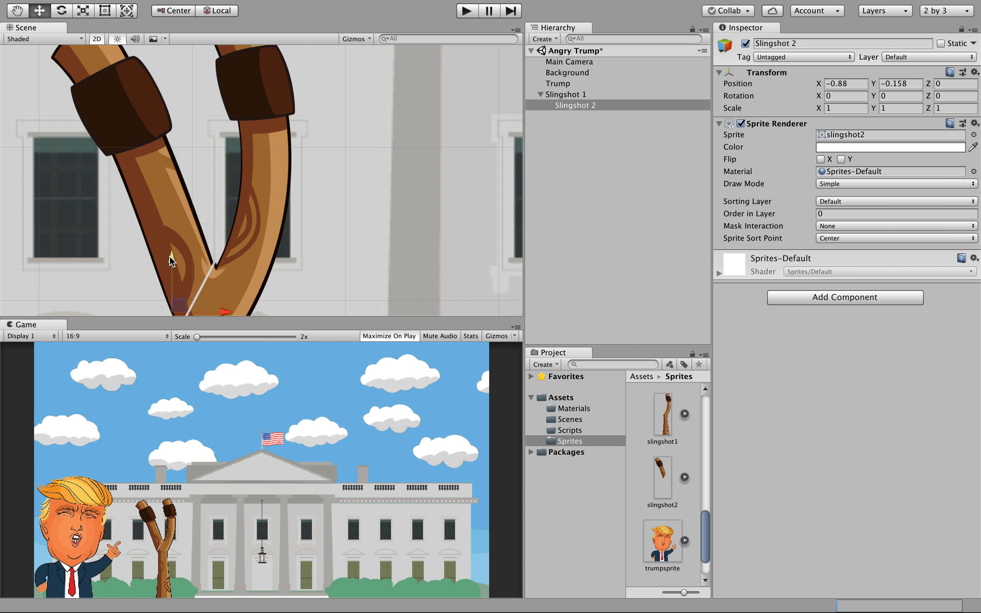
pyautogui.moveTo(225, 311); pyautogui.dragTo(227, 306)
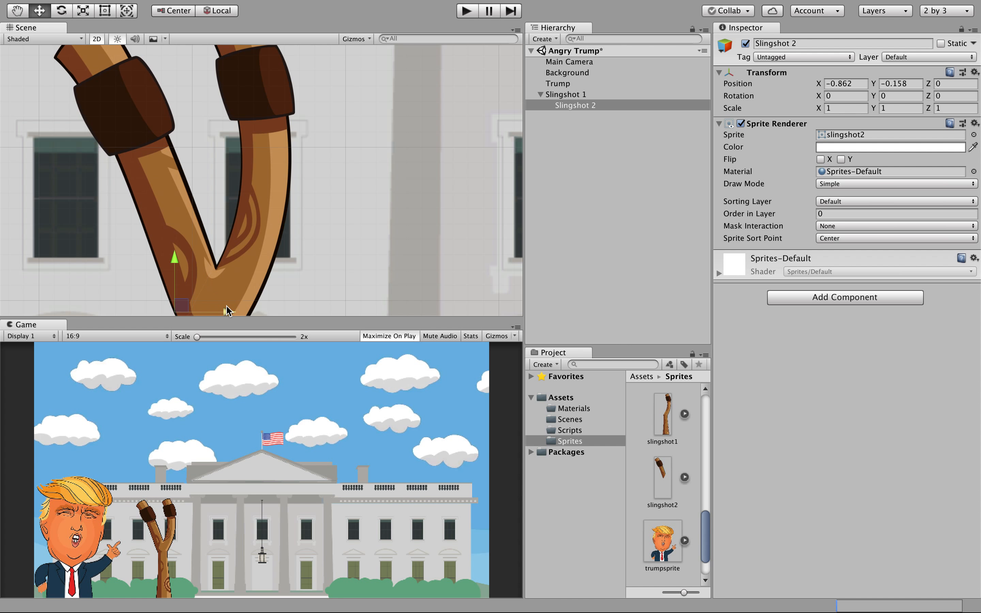
pyautogui.moveTo(174, 260); pyautogui.dragTo(174, 260)
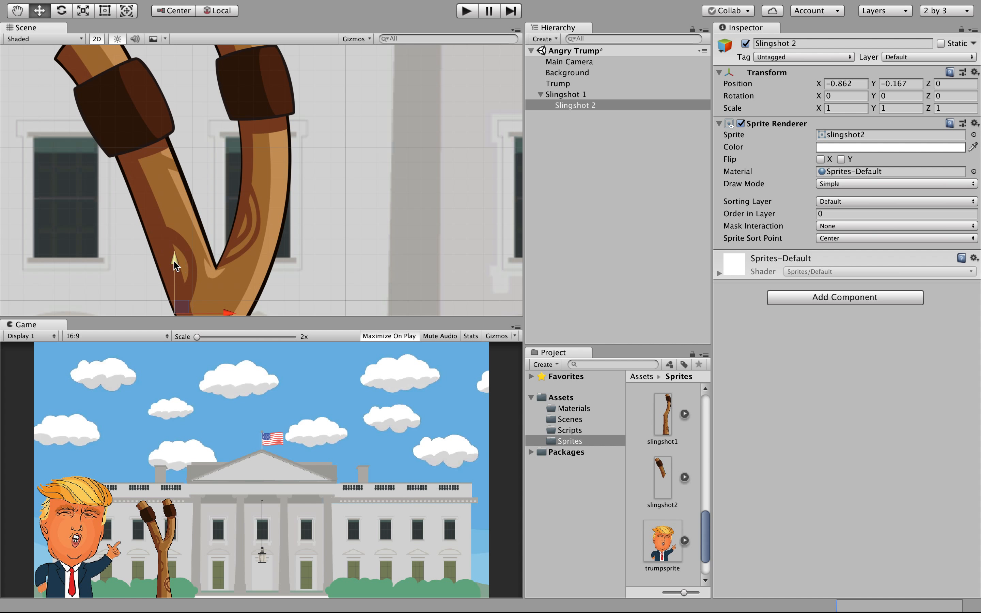
pyautogui.scroll(-6, 358, 245)
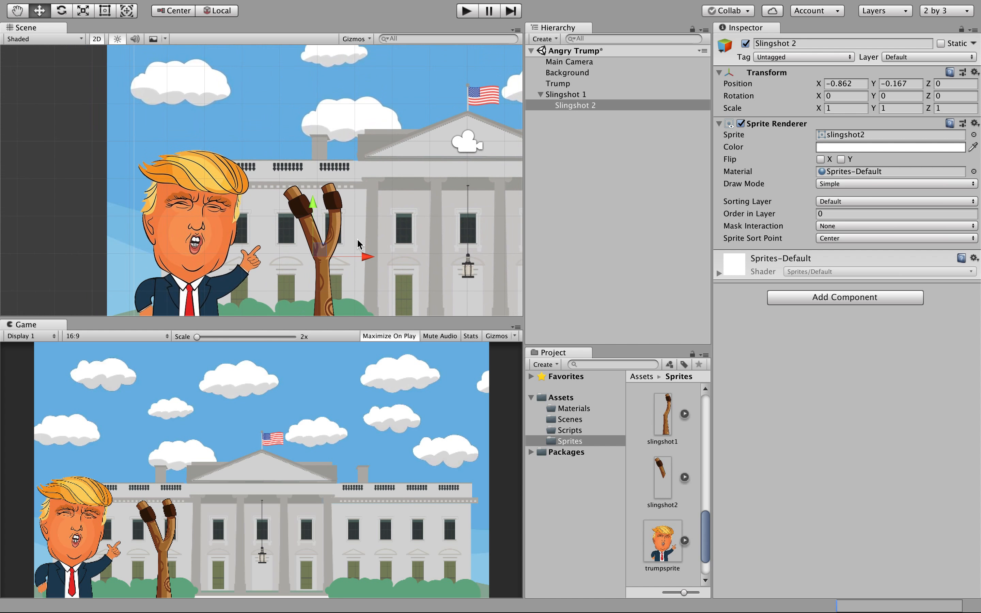
# Shift Slingshot 1 right to about X -3.15, then select Background and open Add Component.
pyautogui.click(358, 245)
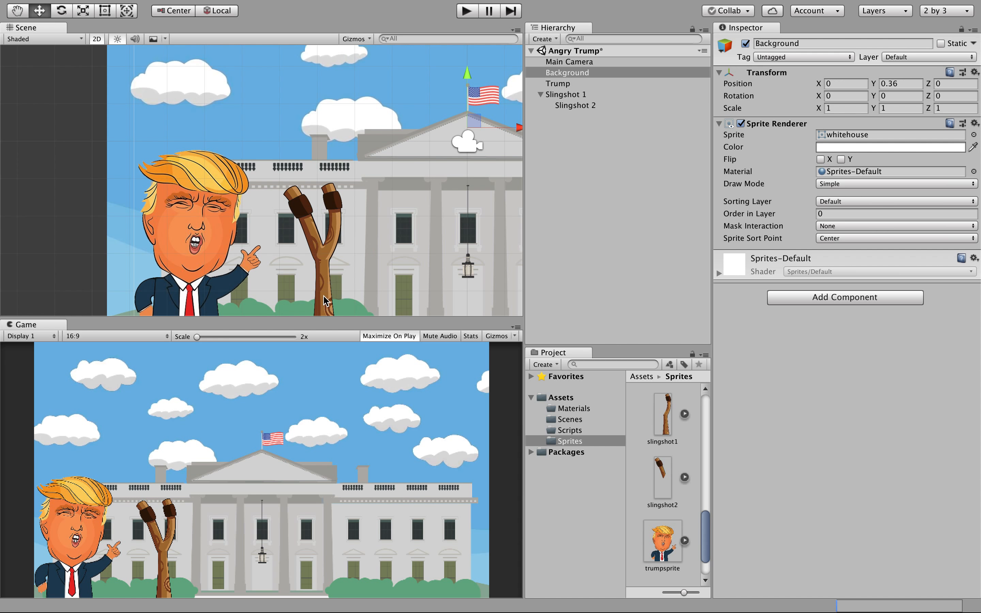
pyautogui.click(327, 300)
pyautogui.moveTo(366, 259); pyautogui.dragTo(381, 257)
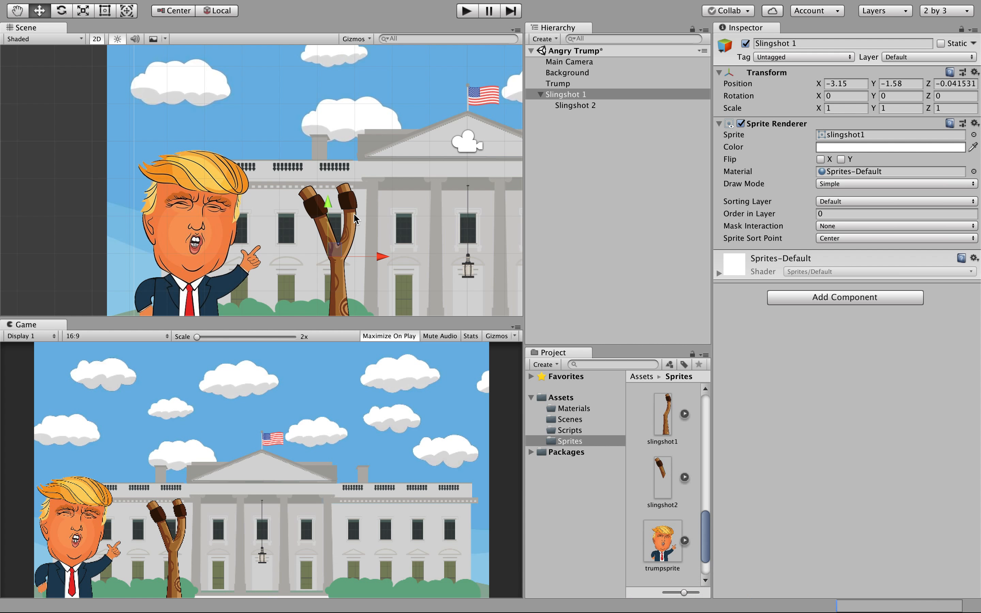
pyautogui.click(347, 192)
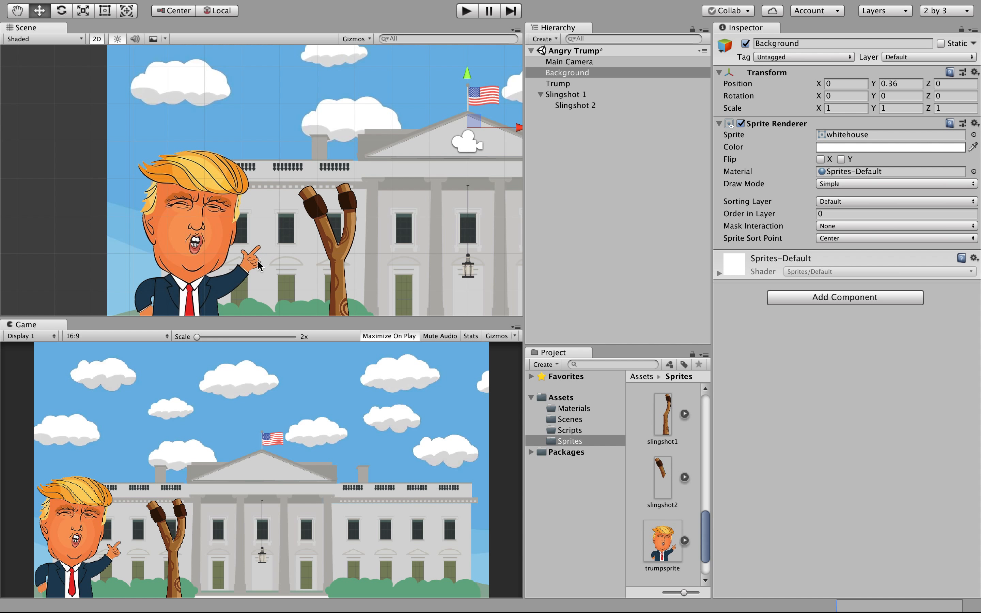
pyautogui.click(818, 300)
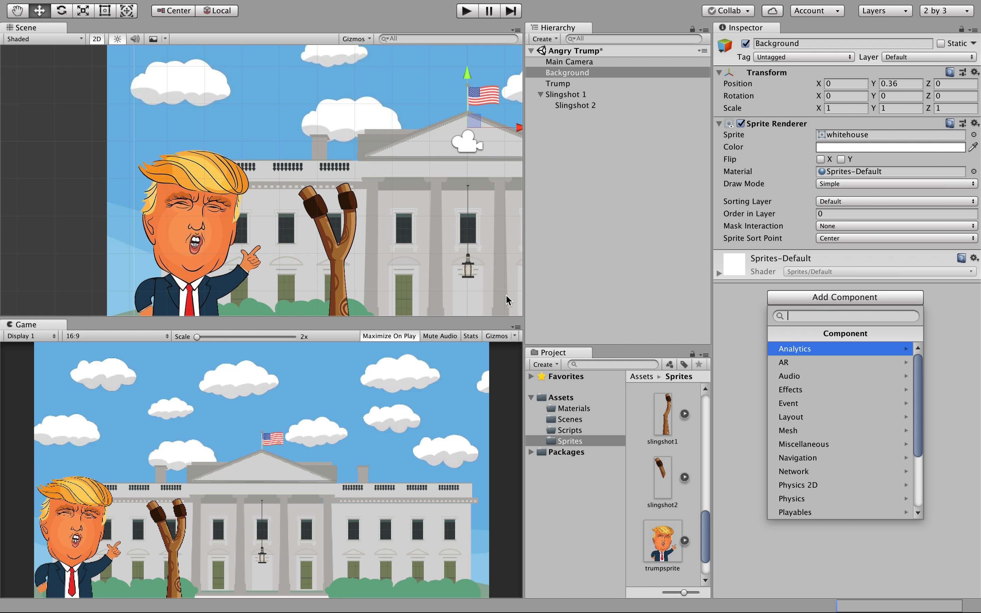
# Add an Effects > Line Renderer component to Slingshot 1.
pyautogui.click(596, 185)
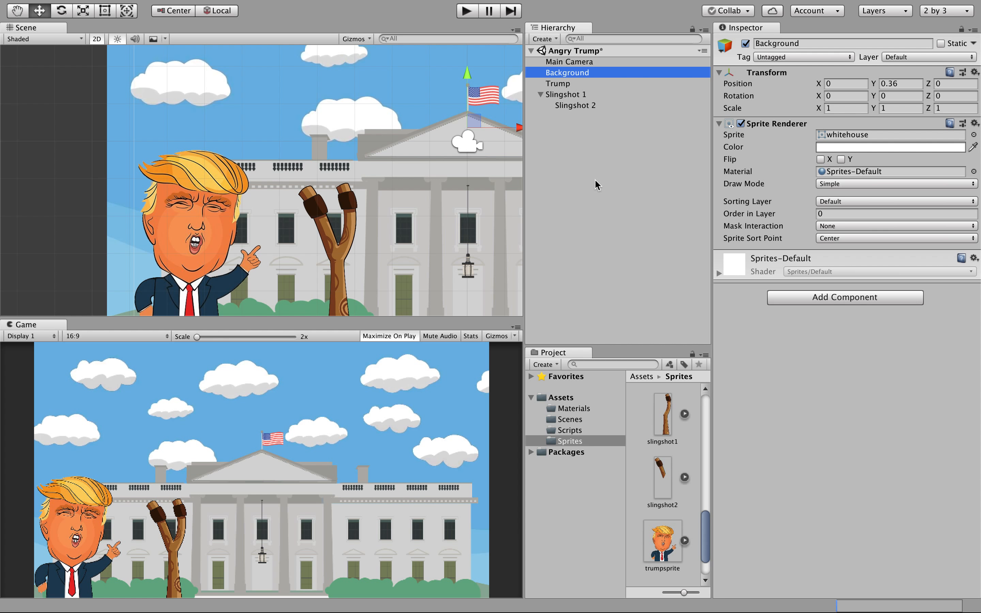
pyautogui.click(567, 99)
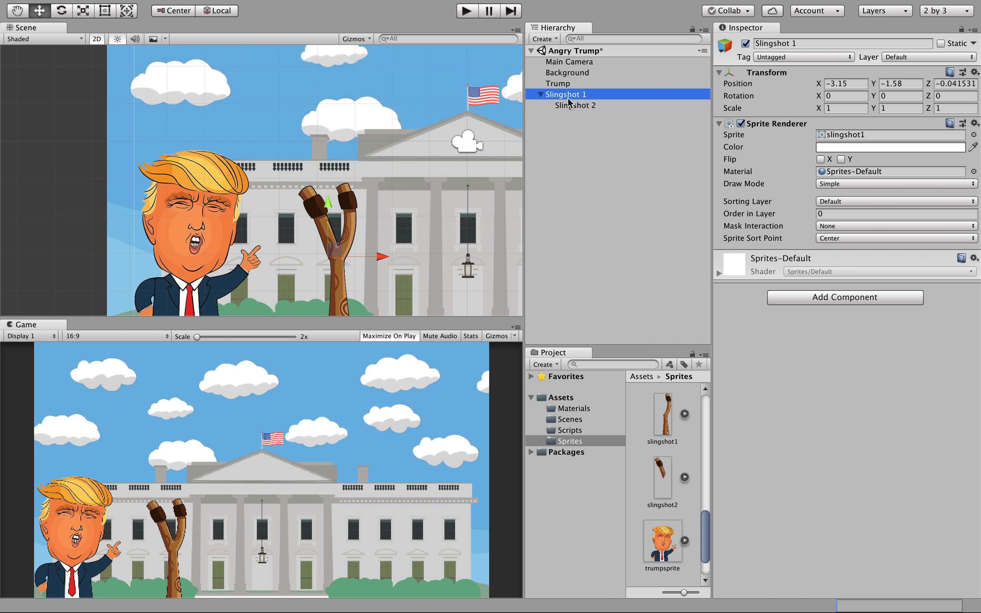
pyautogui.click(832, 297)
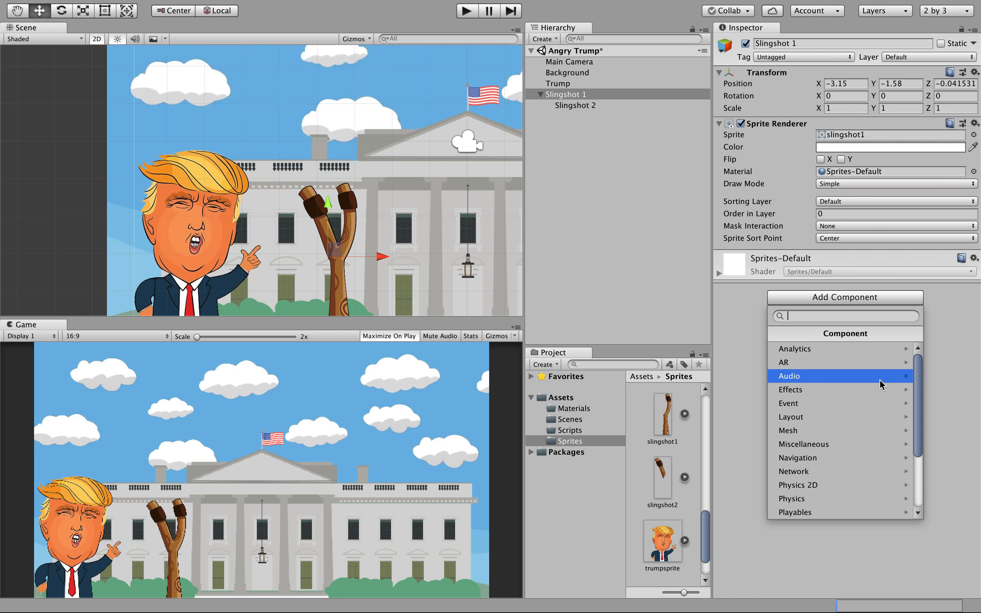
pyautogui.click(808, 390)
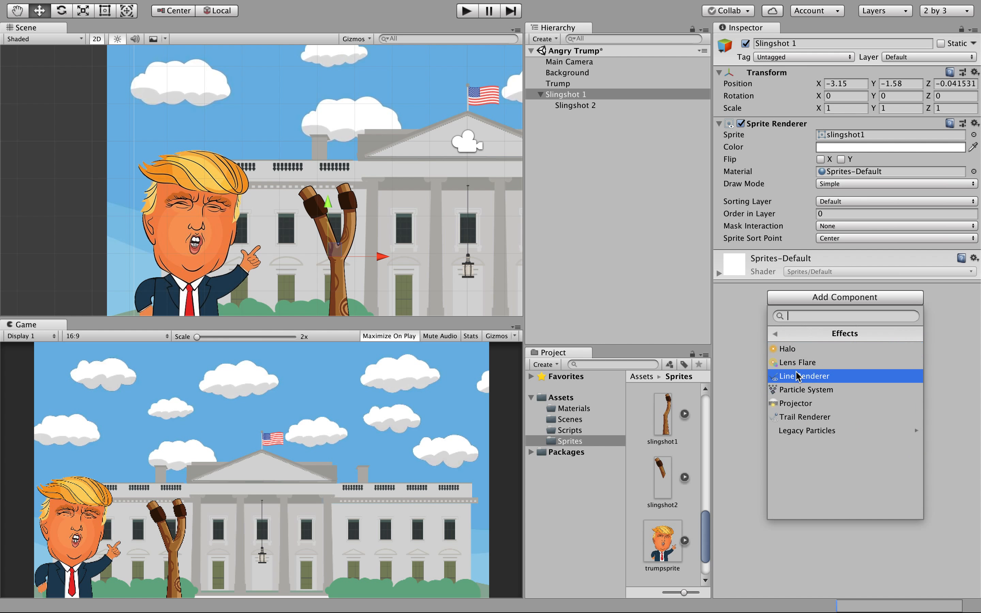
pyautogui.click(797, 376)
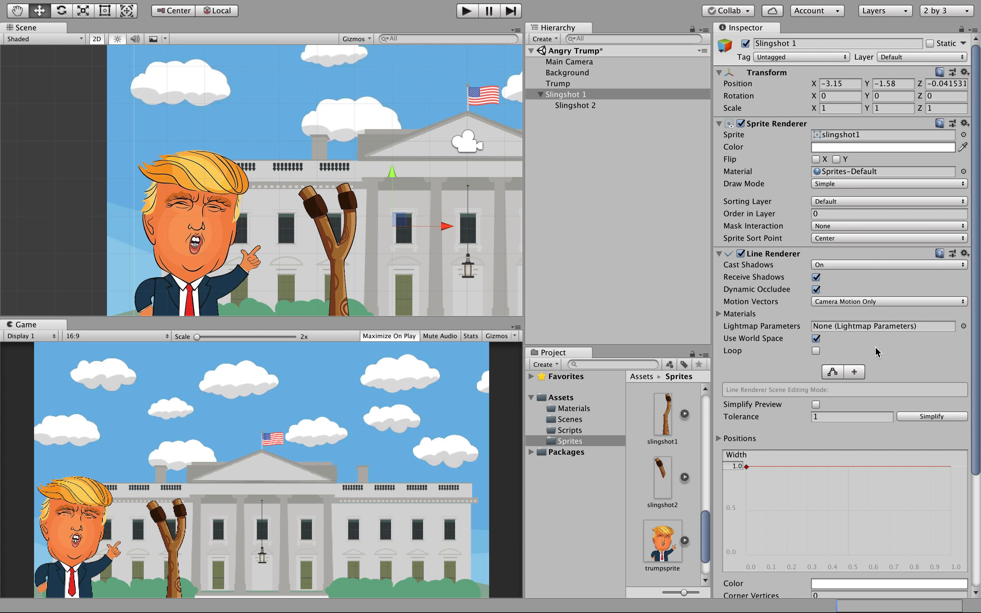
# Set the line width to 0.30 tapering to about 0.12 at its end, then select Slingshot 2.
pyautogui.click(736, 466)
pyautogui.write('.')
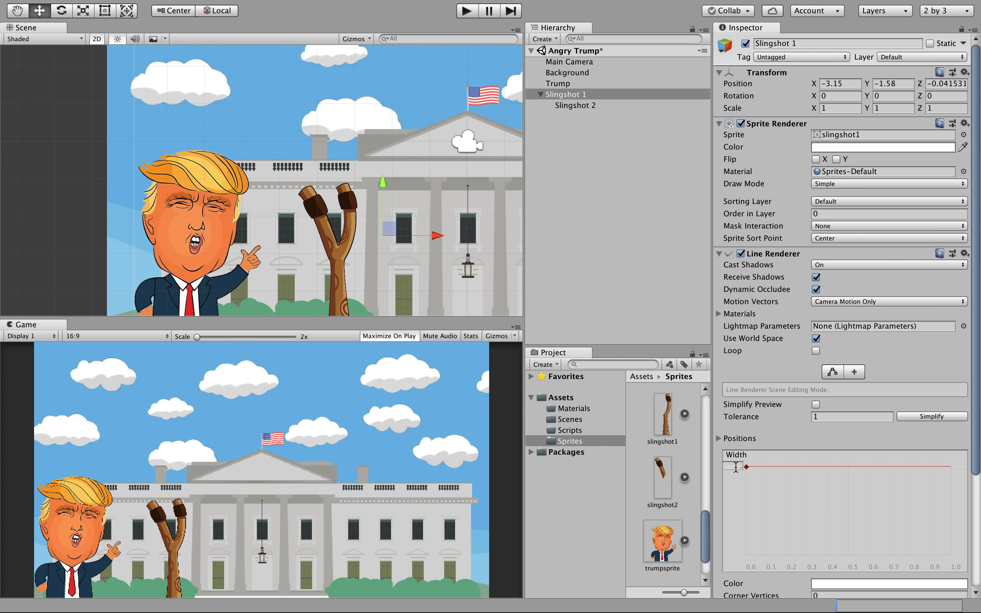
pyautogui.write('3')
pyautogui.click(791, 465)
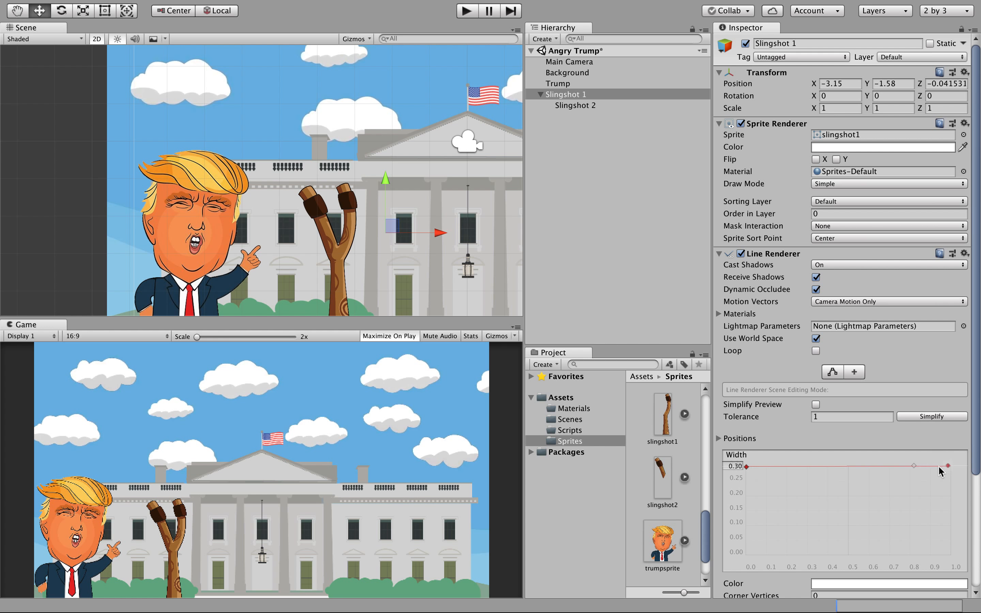
pyautogui.doubleClick(948, 467)
pyautogui.moveTo(945, 503)
pyautogui.mouseDown()
pyautogui.moveTo(945, 576)
pyautogui.moveTo(946, 517)
pyautogui.mouseUp()
pyautogui.click(575, 106)
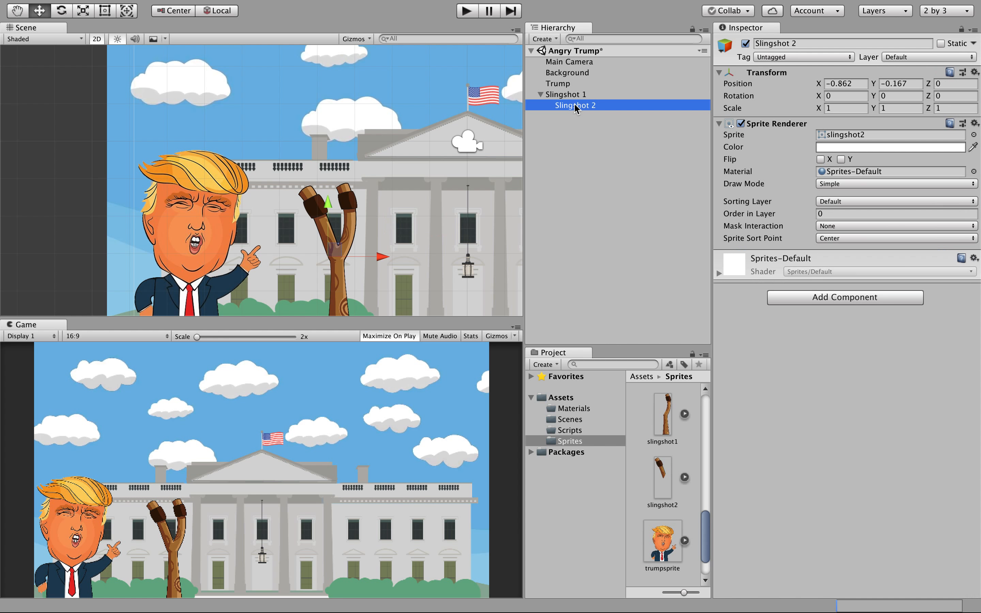
# Add an Effects > Line Renderer component to Slingshot 2.
pyautogui.click(811, 299)
pyautogui.click(803, 390)
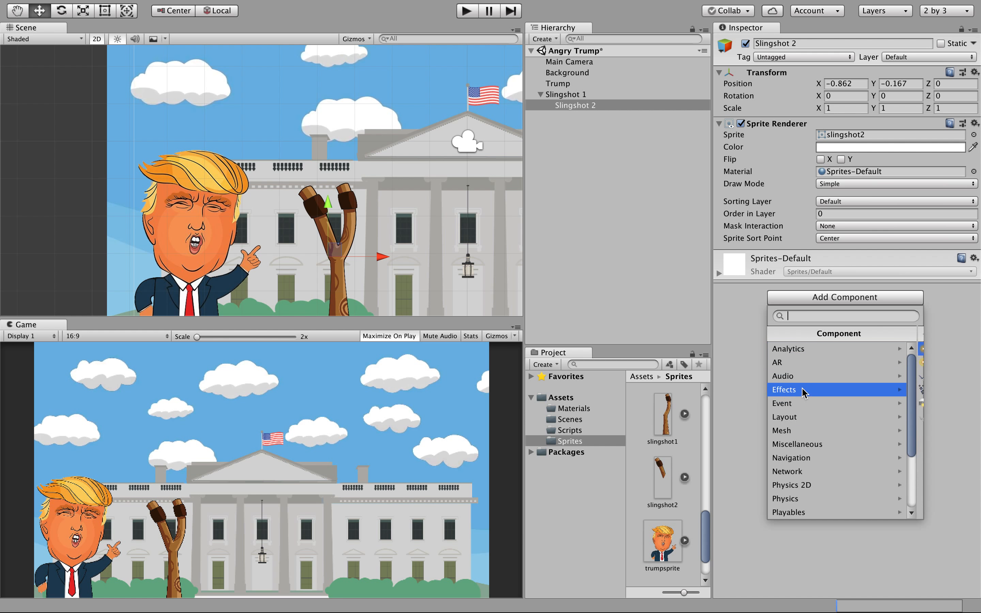
pyautogui.click(804, 377)
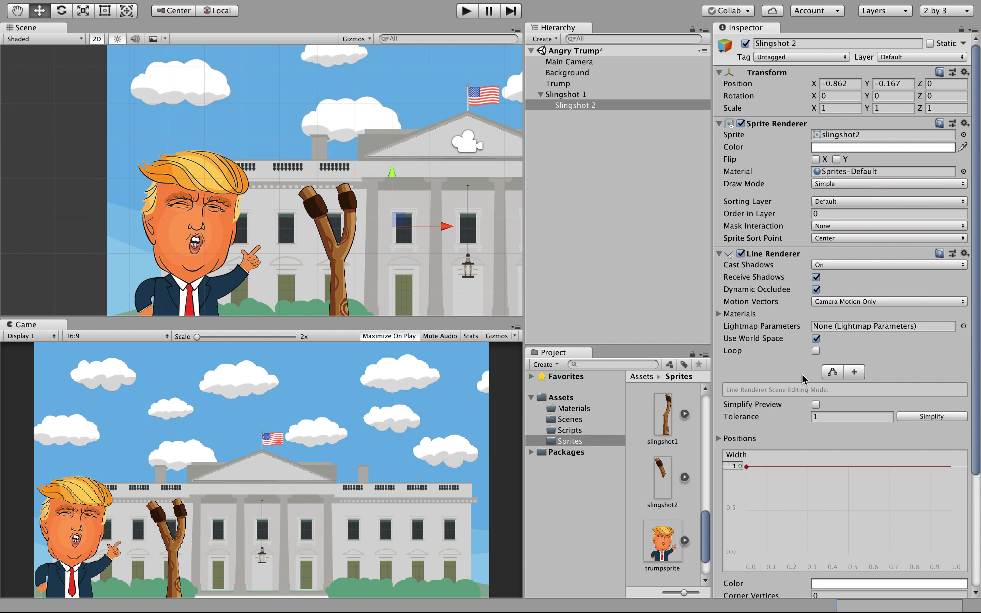
# Set Slingshot 2's line width to 0.3, tapering to about 0.13 at the end.
pyautogui.click(738, 466)
pyautogui.write('.3')
pyautogui.press('Return')
pyautogui.doubleClick(948, 466)
pyautogui.moveTo(949, 467); pyautogui.dragTo(950, 514)
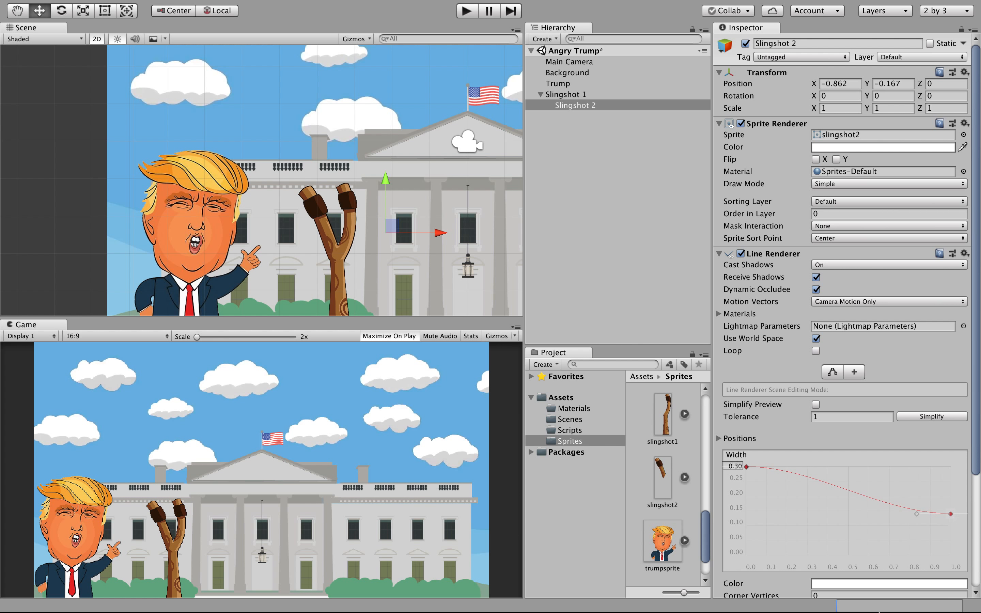
pyautogui.moveTo(706, 549)
pyautogui.mouseDown()
pyautogui.moveTo(706, 568)
pyautogui.moveTo(706, 533)
pyautogui.moveTo(708, 542)
pyautogui.mouseUp()
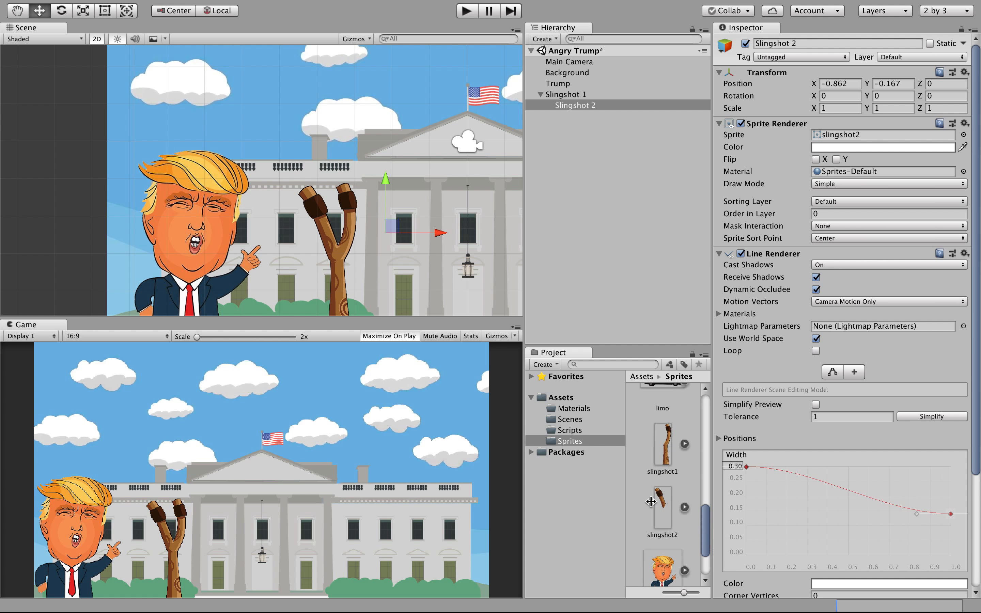
# In the Materials folder, create a Standard material named 'Strings' and view its settings.
pyautogui.click(573, 410)
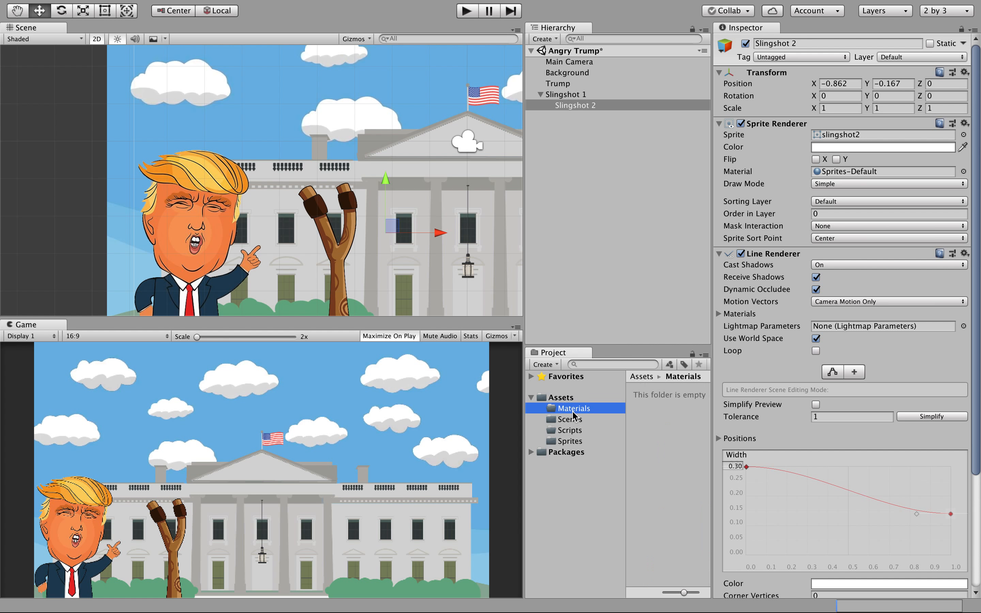
pyautogui.click(544, 364)
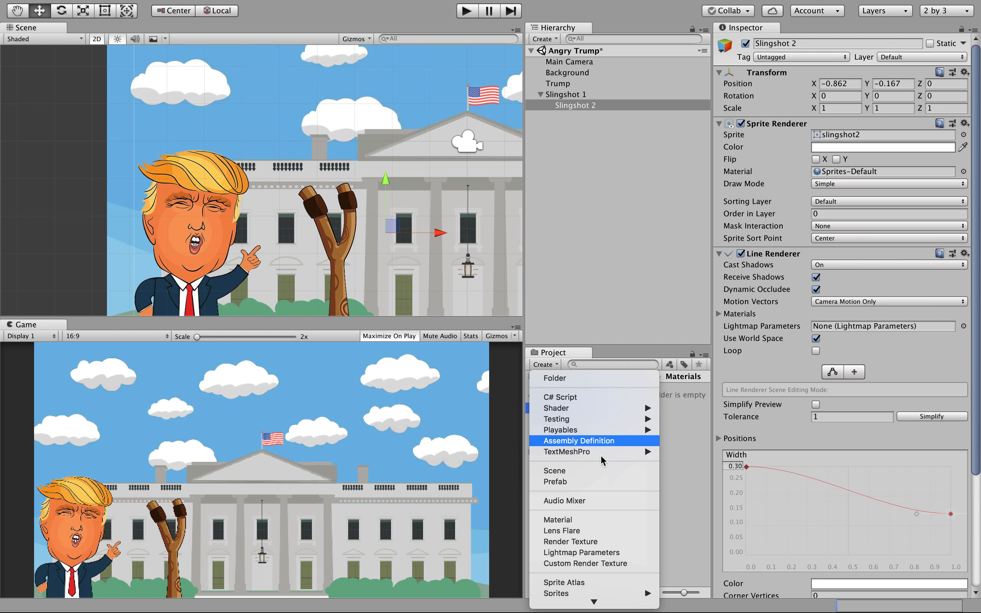
pyautogui.click(608, 519)
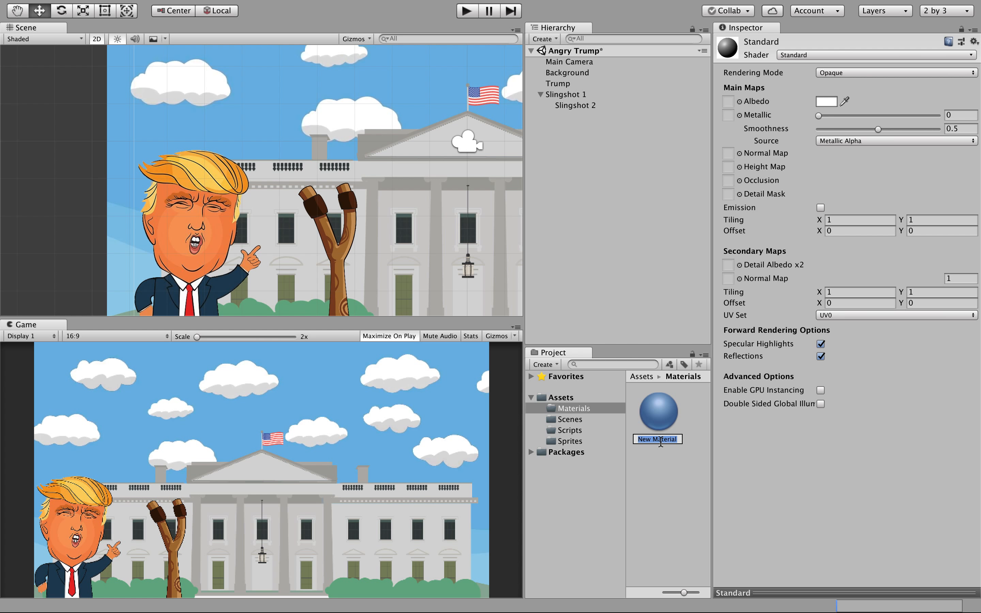
pyautogui.write('Strings')
pyautogui.press('Return')
pyautogui.click(680, 398)
pyautogui.click(676, 402)
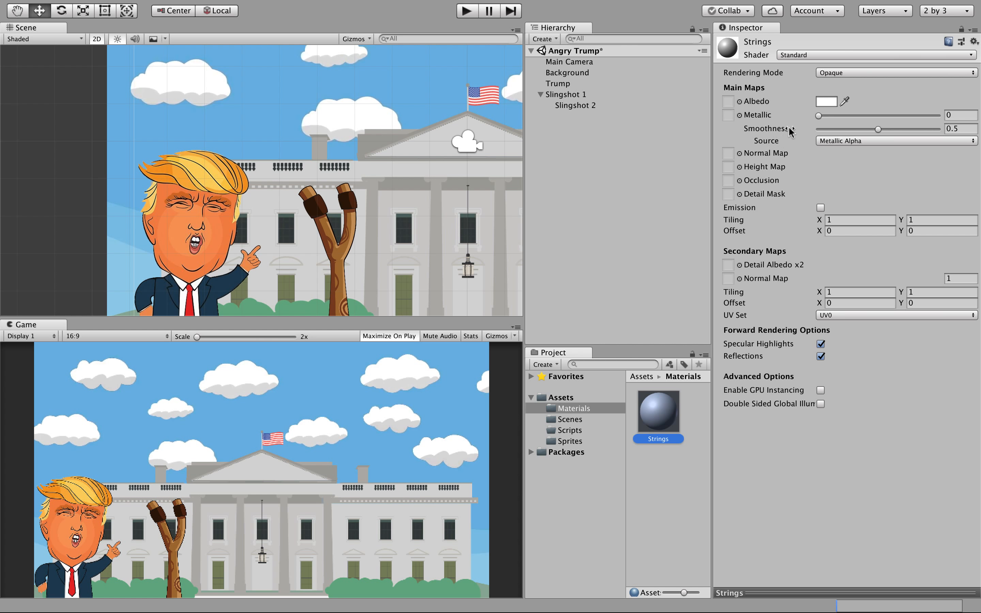
# Give the Strings material the Sprites/Default shader and the slingshot's brown tint, 532712.
pyautogui.click(782, 56)
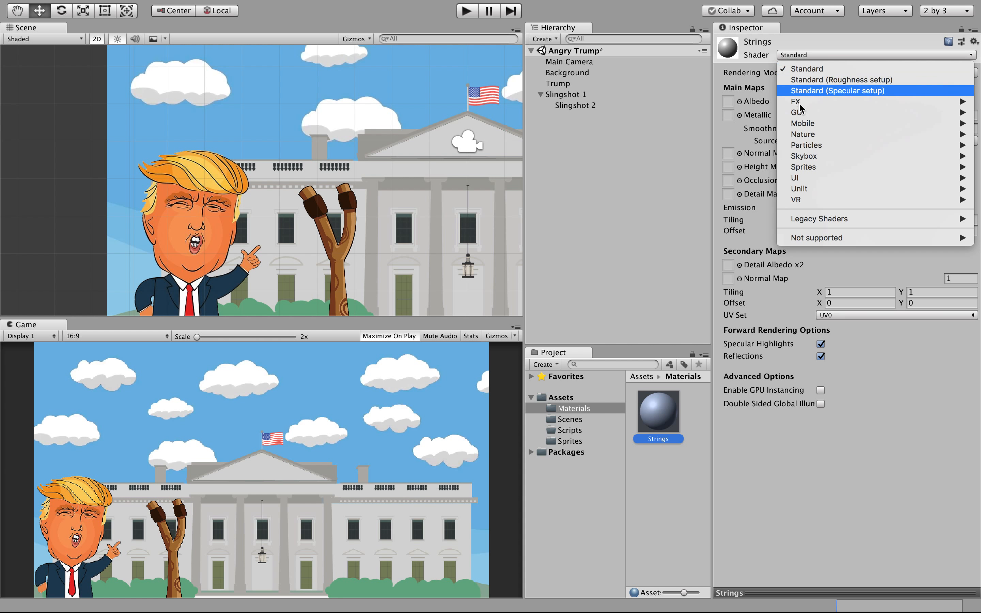
pyautogui.moveTo(817, 166)
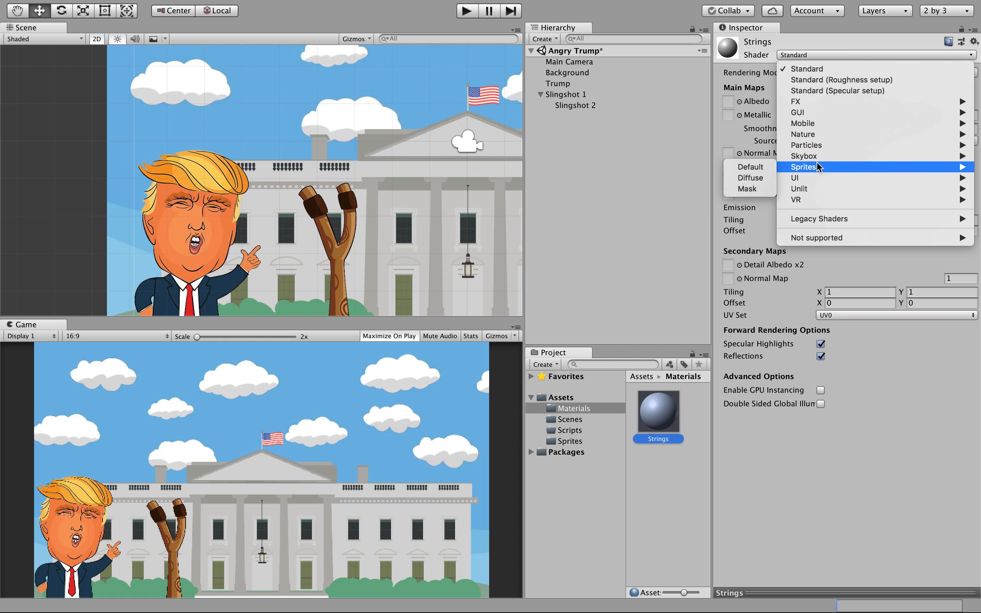
pyautogui.click(764, 167)
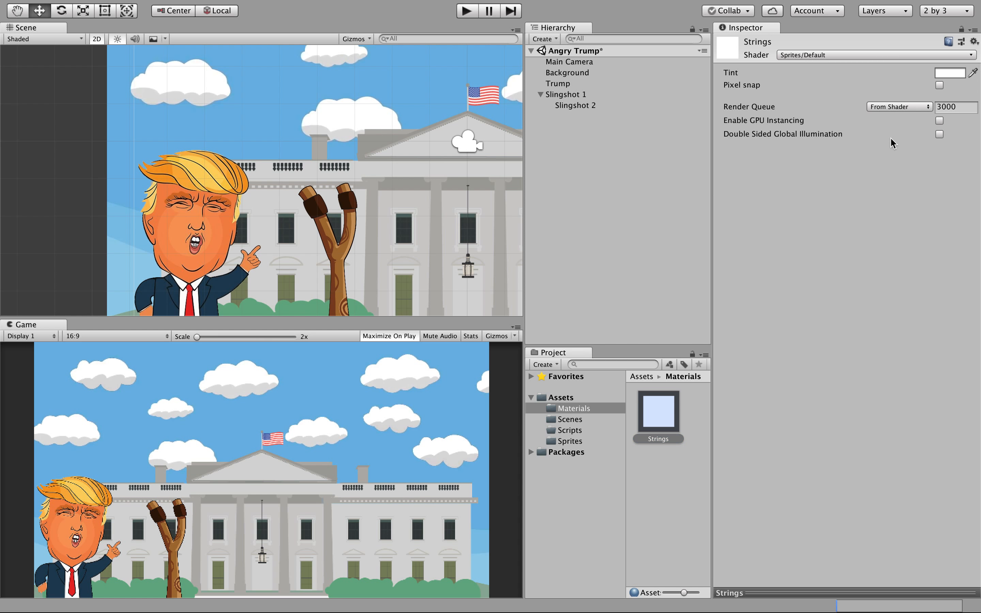
pyautogui.click(953, 71)
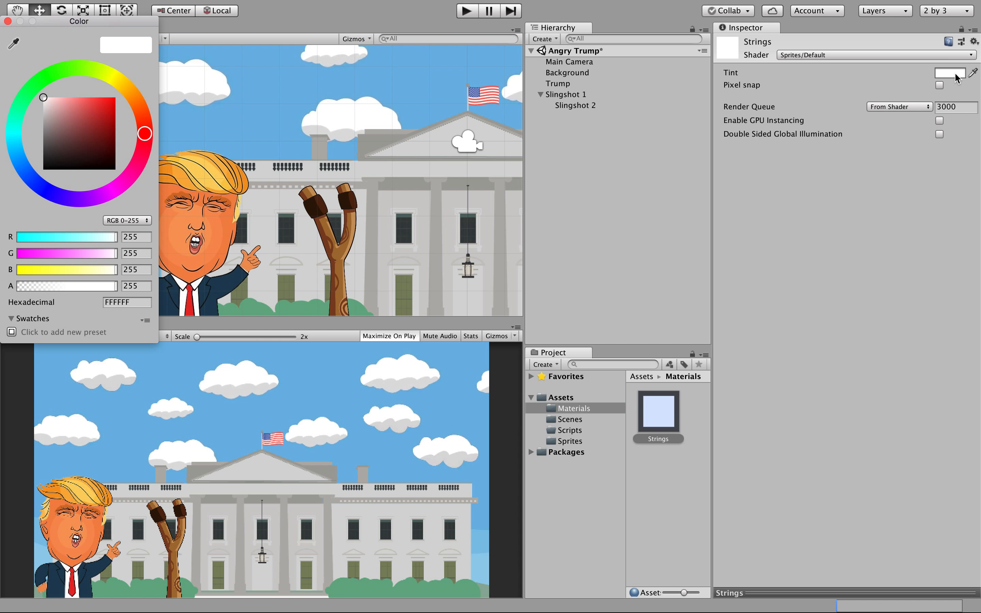
pyautogui.click(13, 45)
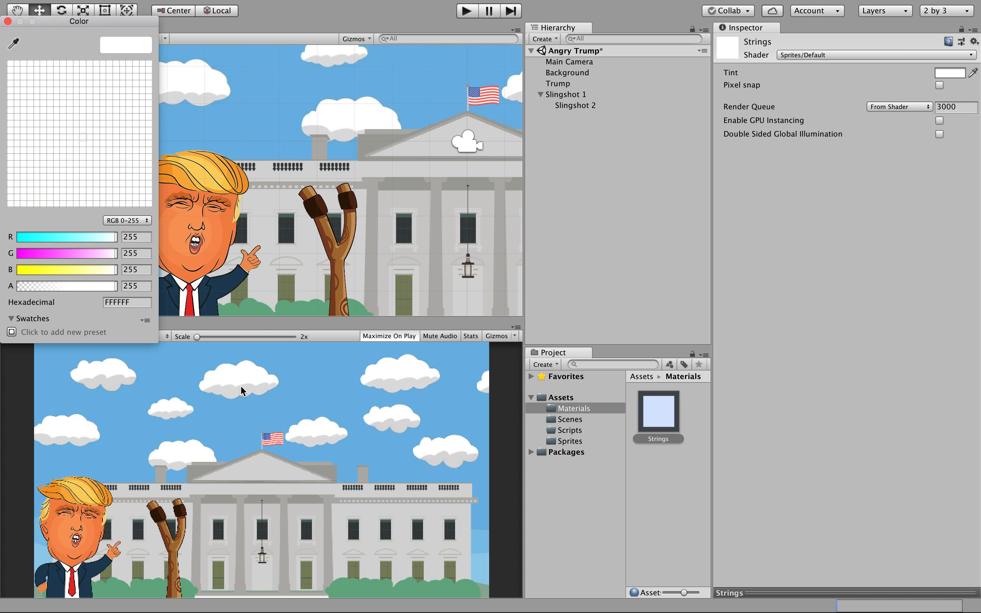
pyautogui.click(321, 206)
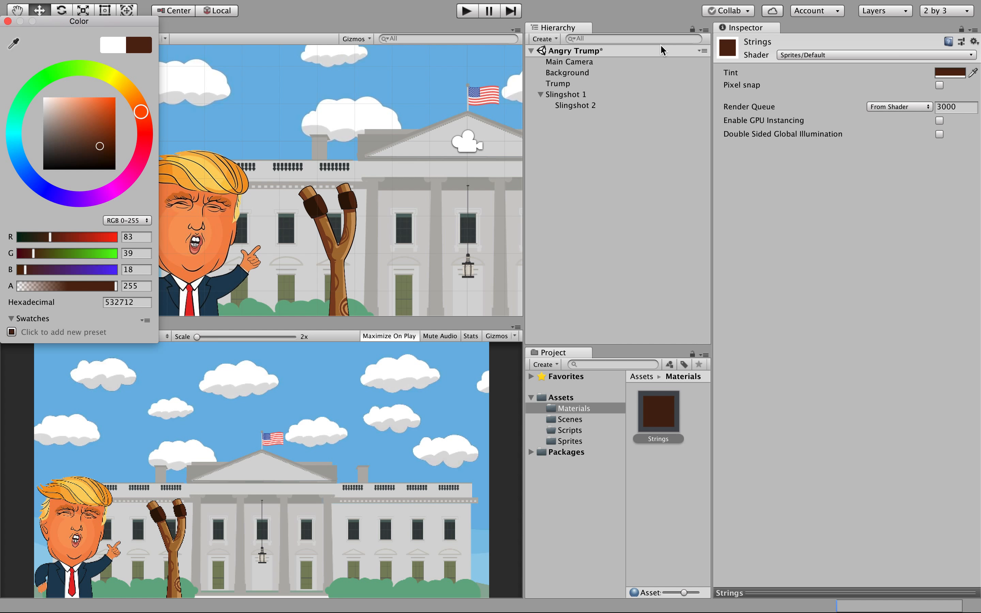
pyautogui.click(7, 21)
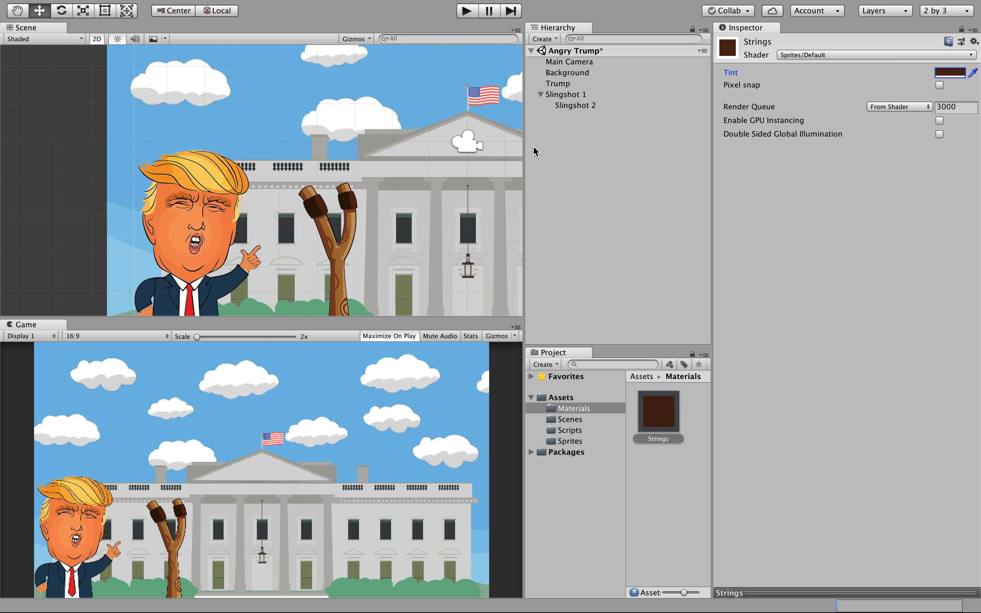
pyautogui.click(541, 95)
pyautogui.click(558, 160)
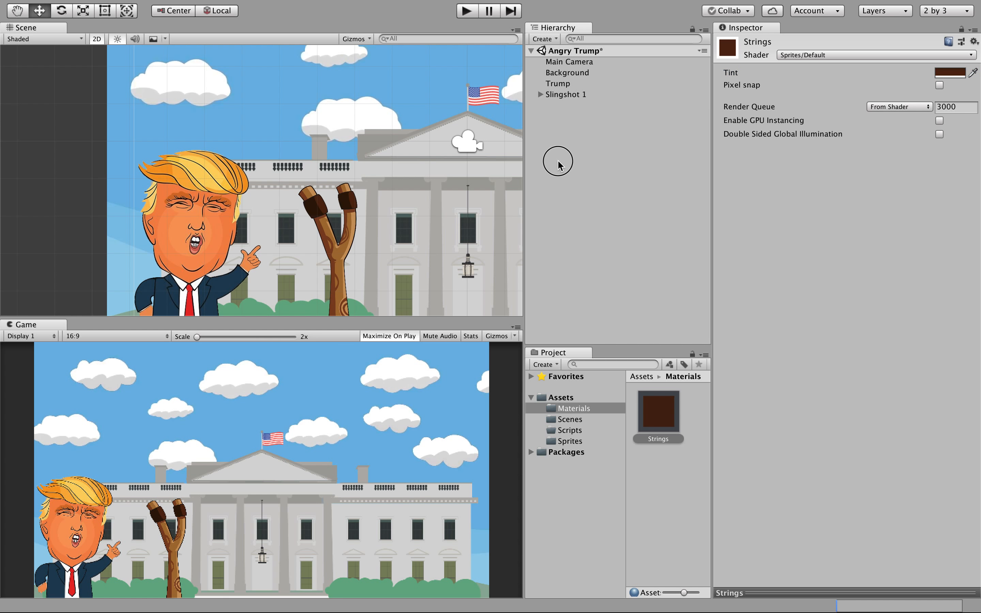
# Create a 2D New Sprite object and assign the lies image to its Sprite Renderer.
pyautogui.click(544, 39)
pyautogui.moveTo(565, 87)
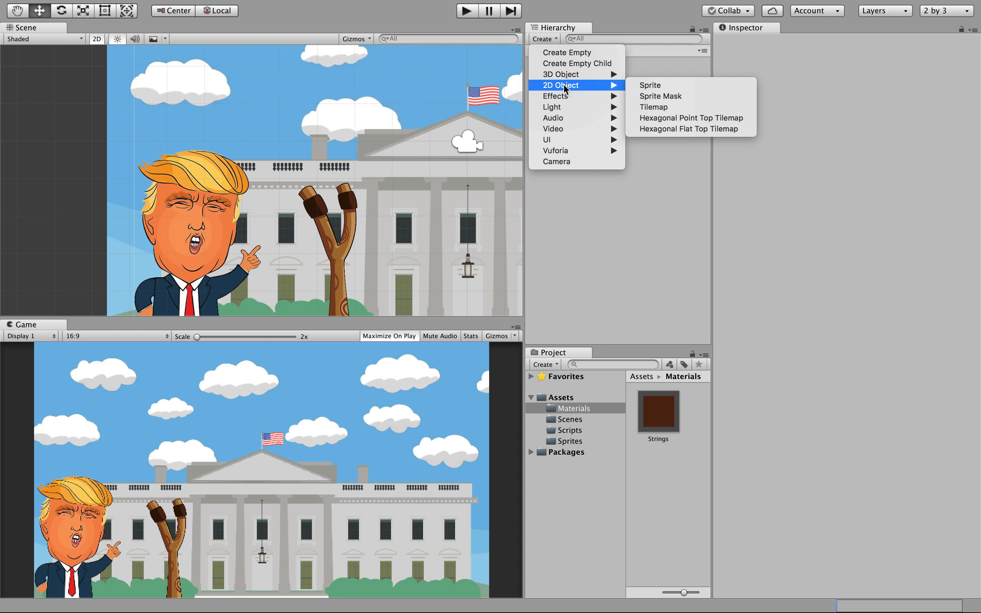
pyautogui.click(644, 86)
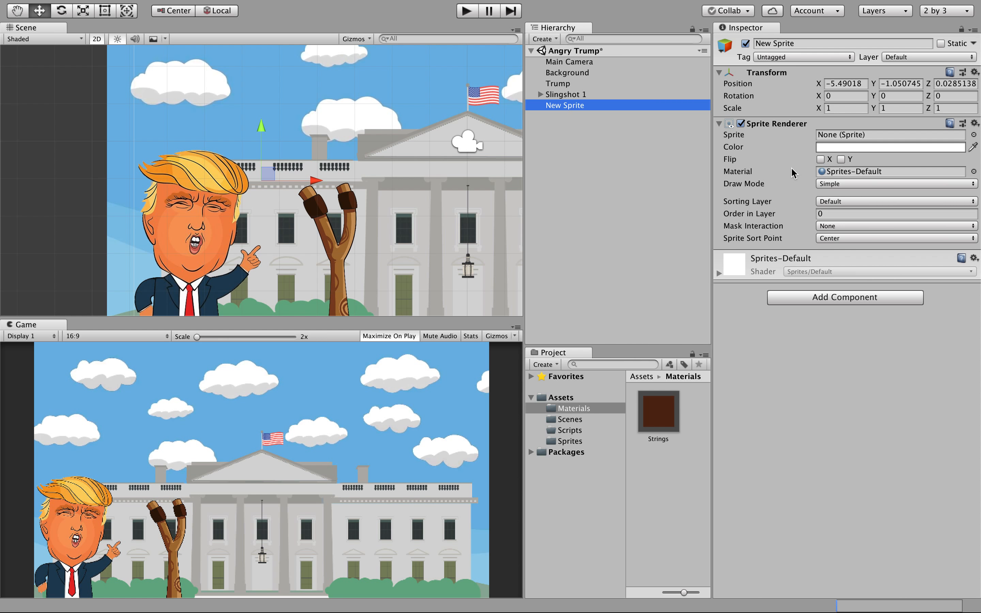
pyautogui.click(973, 134)
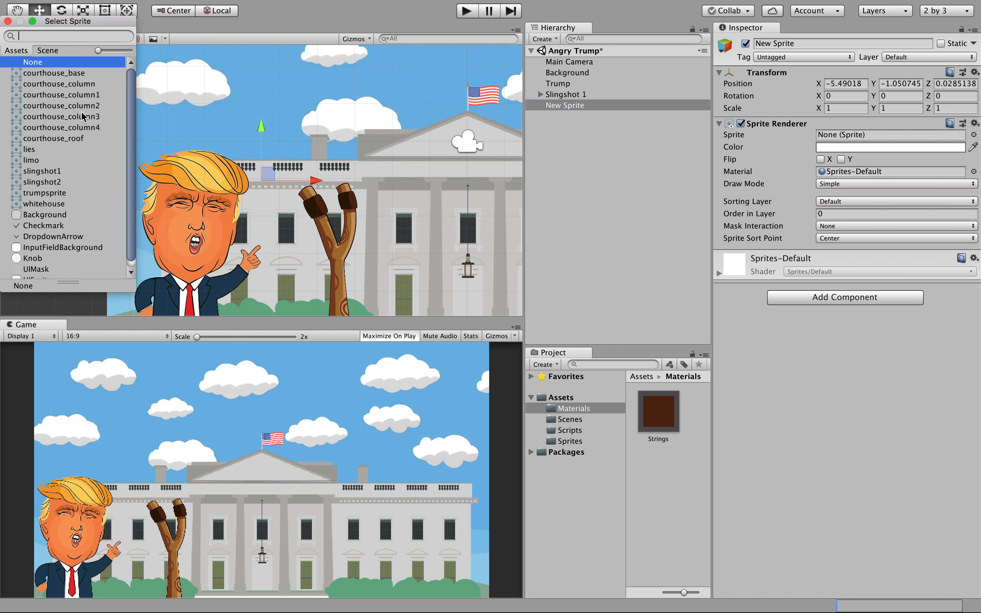
pyautogui.click(35, 152)
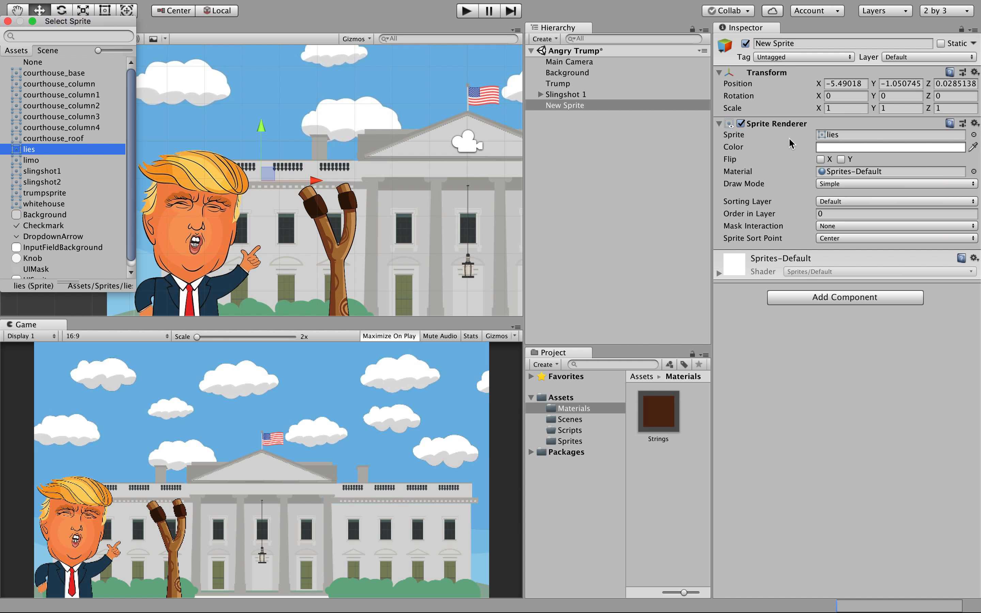
pyautogui.click(749, 187)
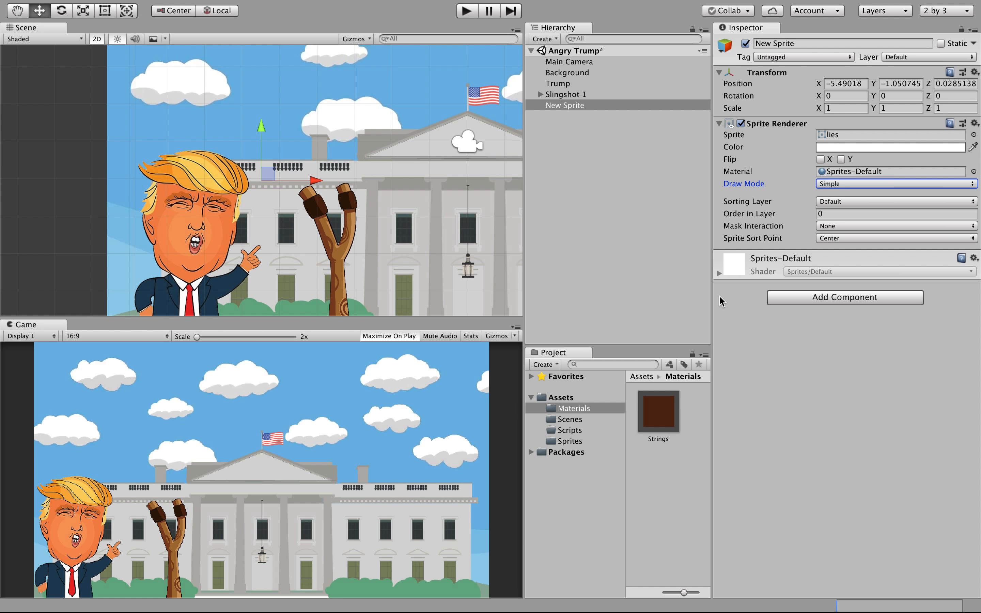
# Set the New Sprite's Order in Layer to 1.
pyautogui.click(831, 214)
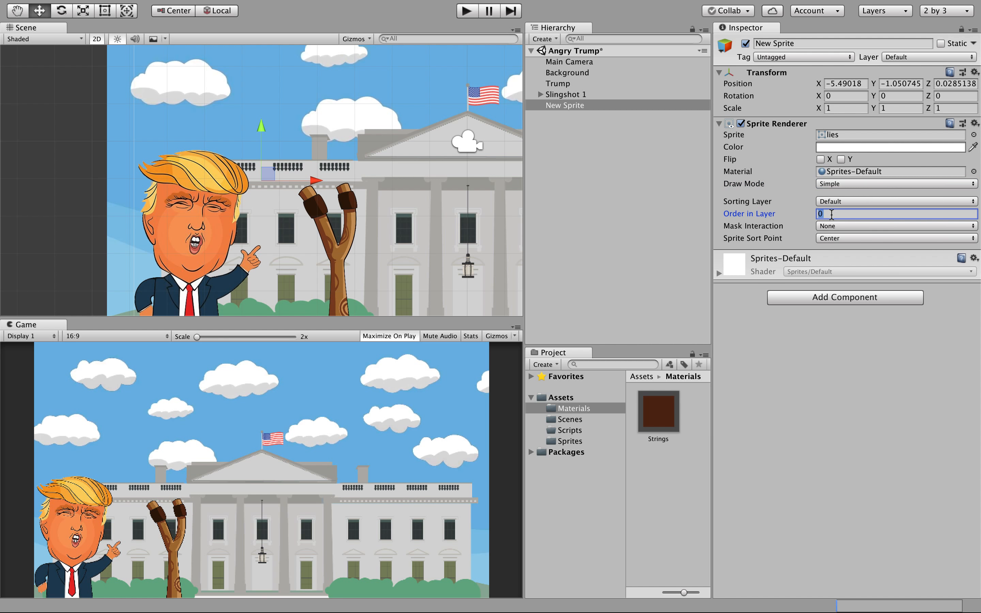
pyautogui.write('2')
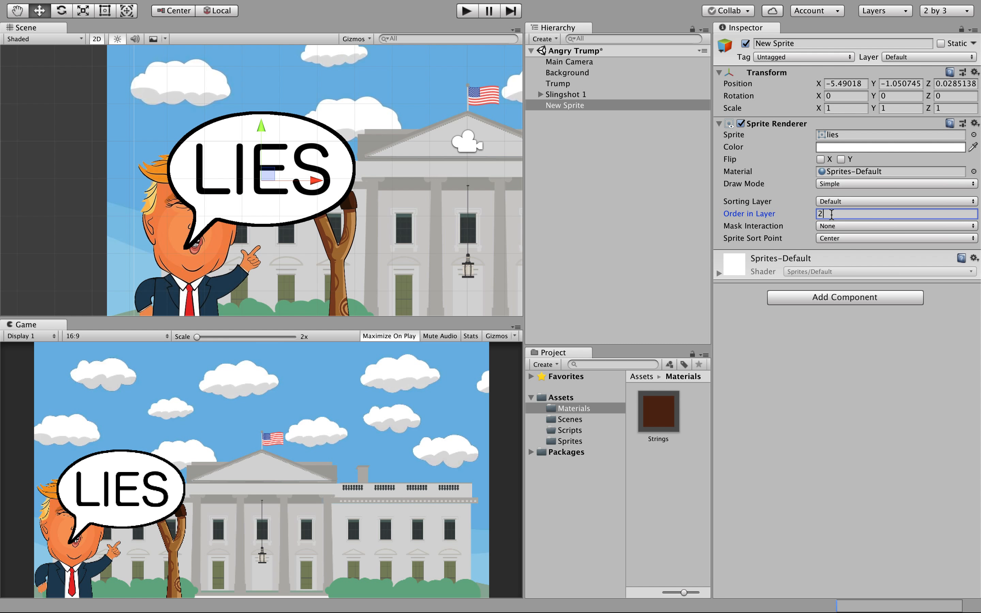
pyautogui.moveTo(831, 215); pyautogui.dragTo(812, 215)
pyautogui.write('00')
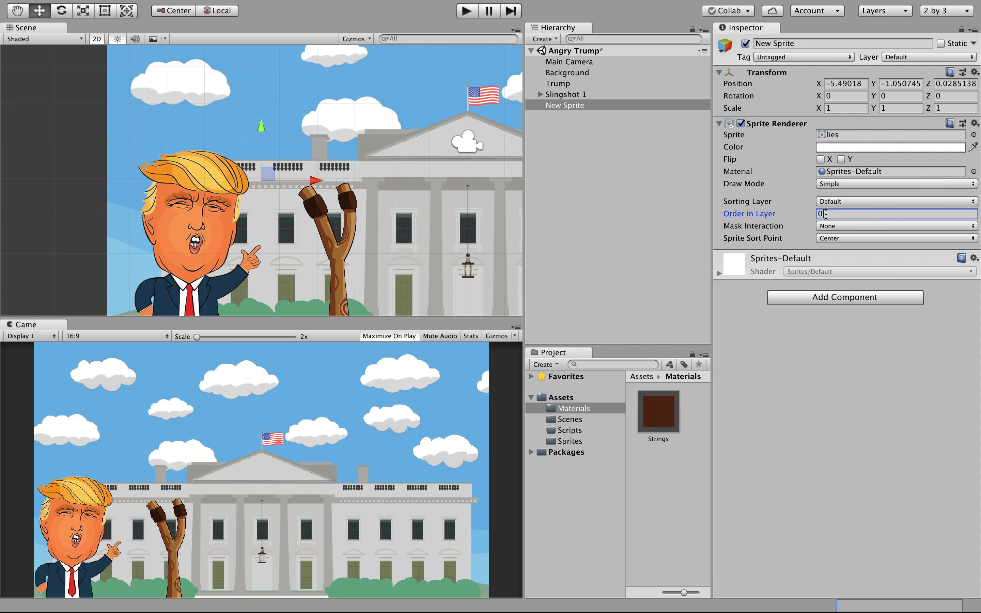
pyautogui.moveTo(822, 214); pyautogui.dragTo(815, 215)
pyautogui.write('1')
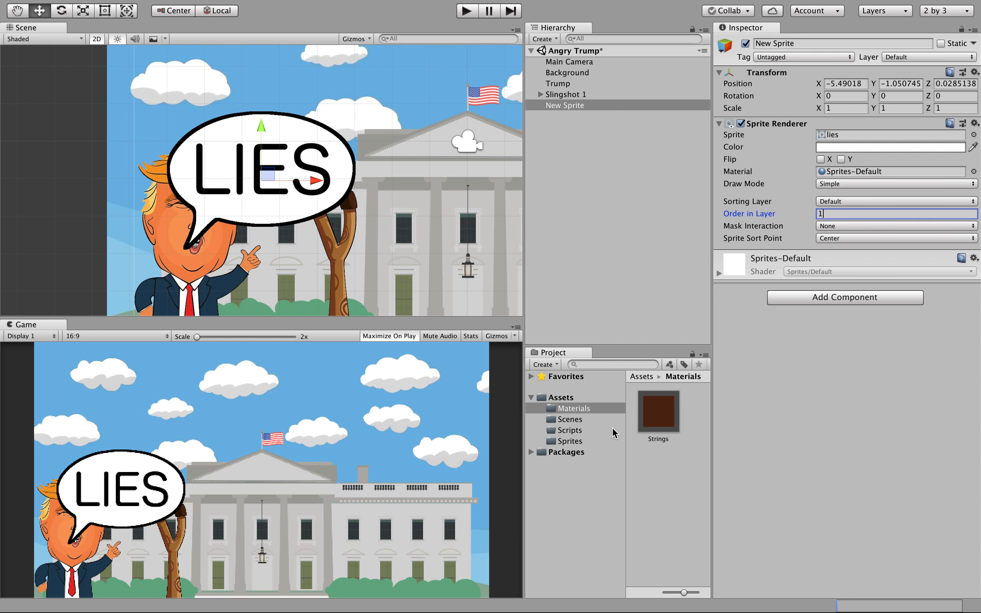
# Set the lies sprite asset's Pixels Per Unit to 200 and apply it.
pyautogui.click(572, 441)
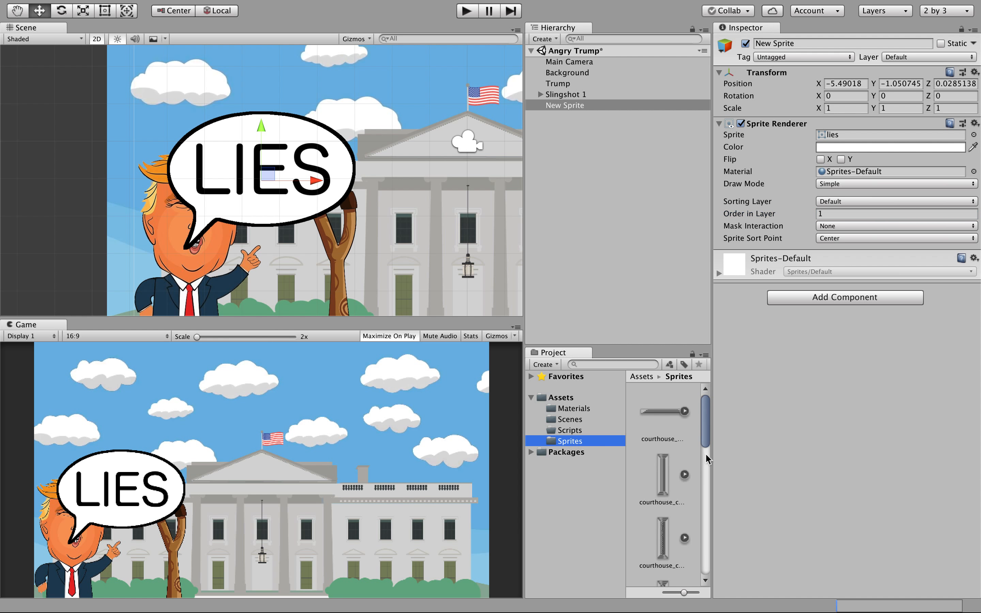
pyautogui.moveTo(705, 453); pyautogui.dragTo(693, 508)
pyautogui.click(664, 466)
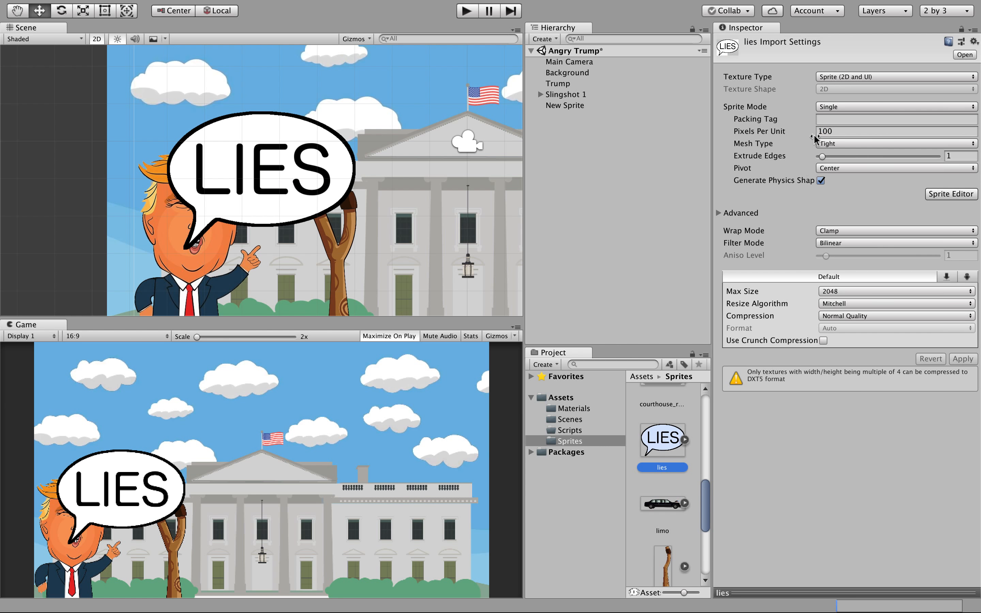
pyautogui.click(813, 133)
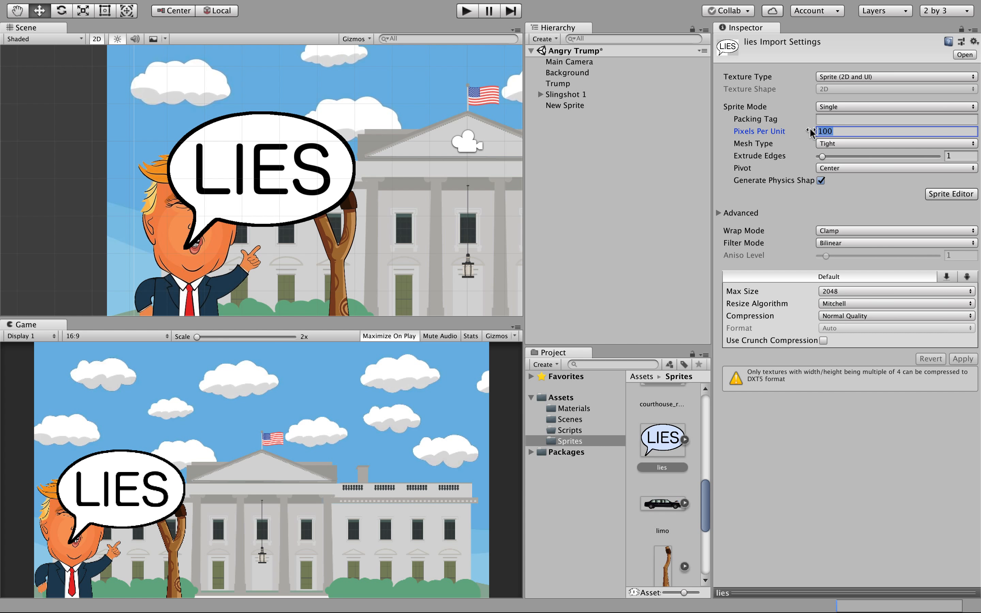
pyautogui.write('200')
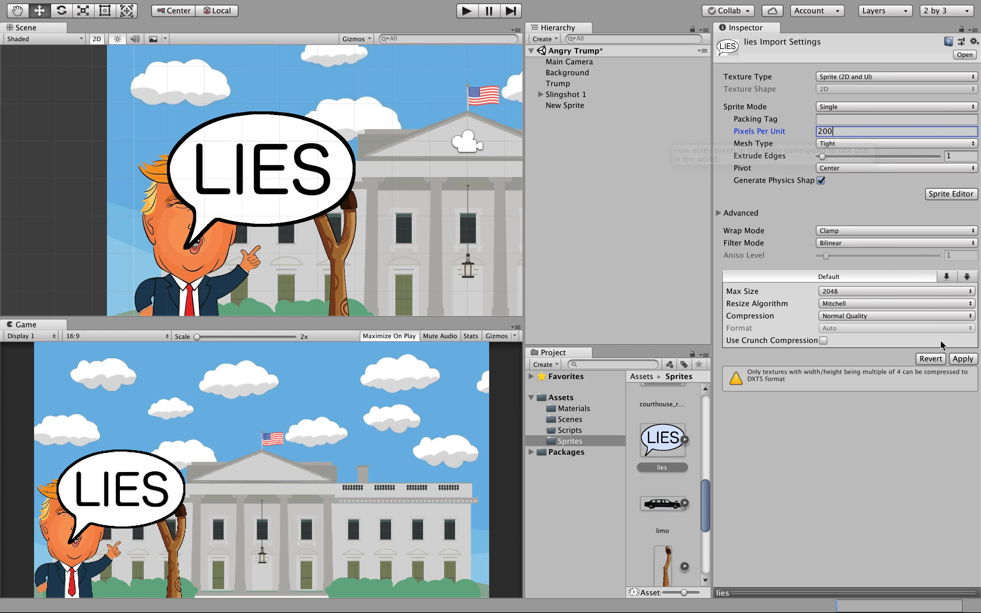
pyautogui.click(956, 359)
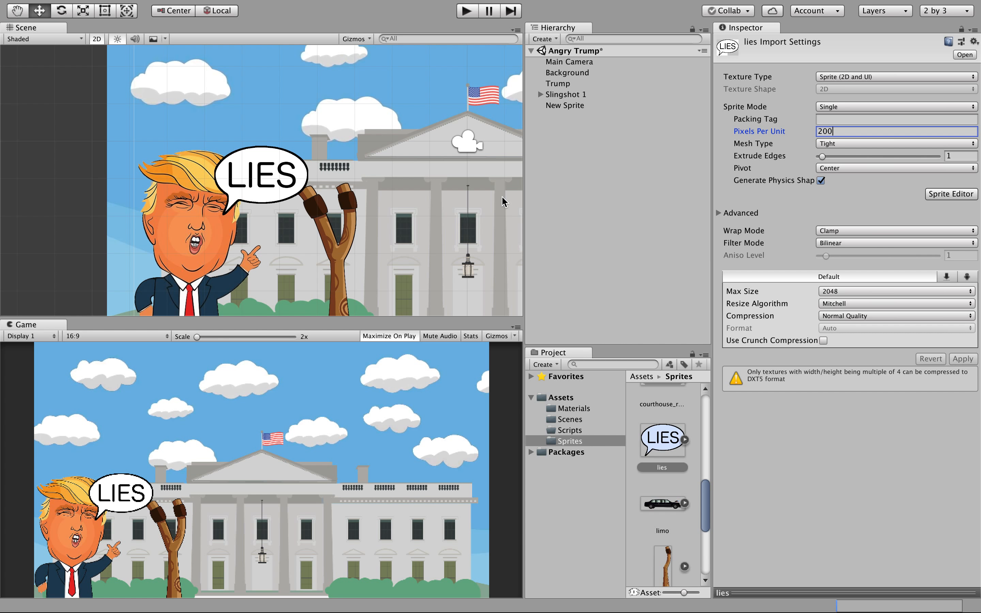
pyautogui.scroll(-3, 362, 175)
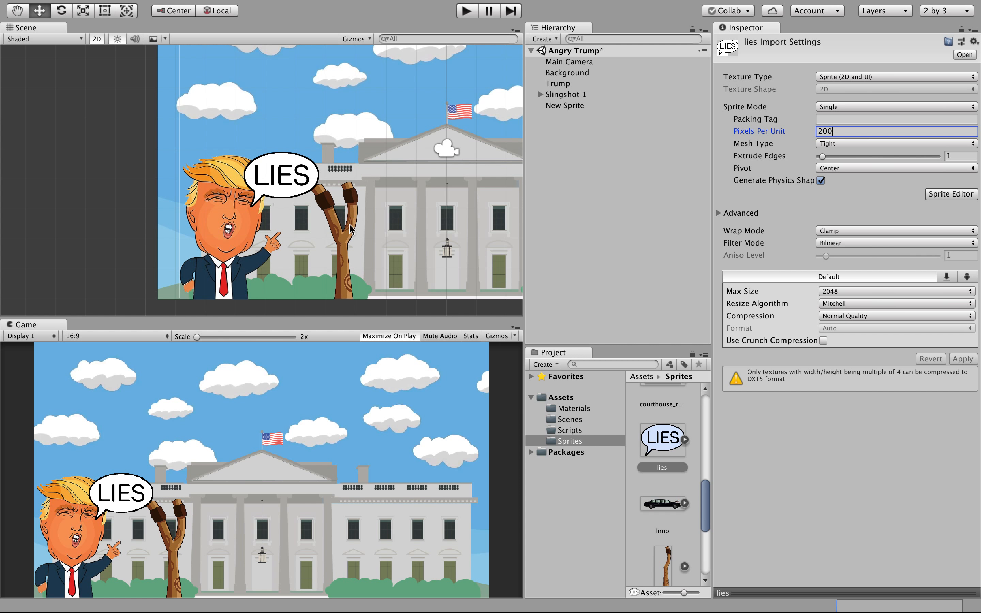
pyautogui.click(345, 256)
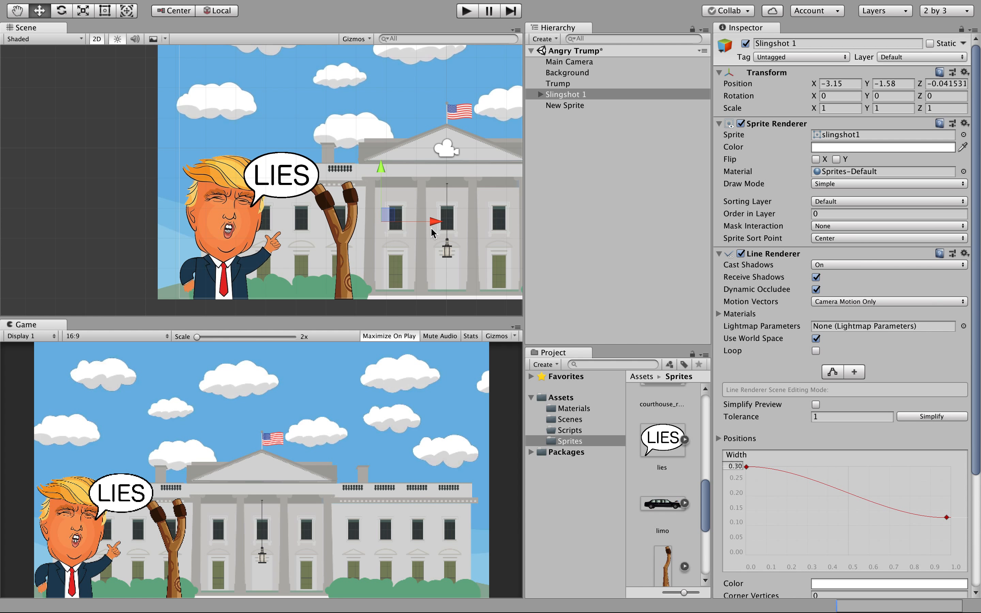
# Nudge Slingshot 1 slightly to the right along X.
pyautogui.click(345, 262)
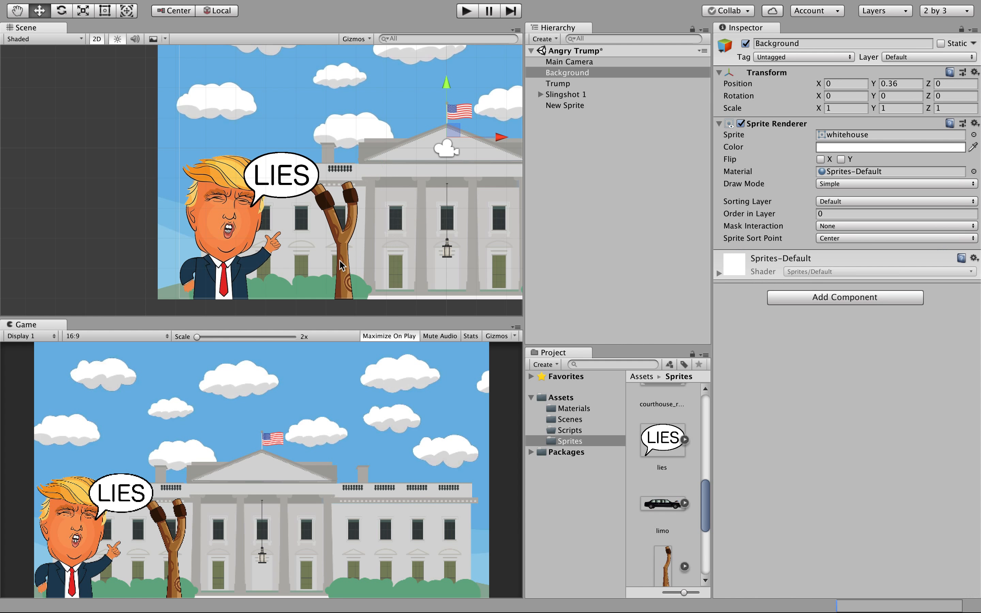
pyautogui.click(564, 95)
pyautogui.moveTo(434, 221); pyautogui.dragTo(462, 223)
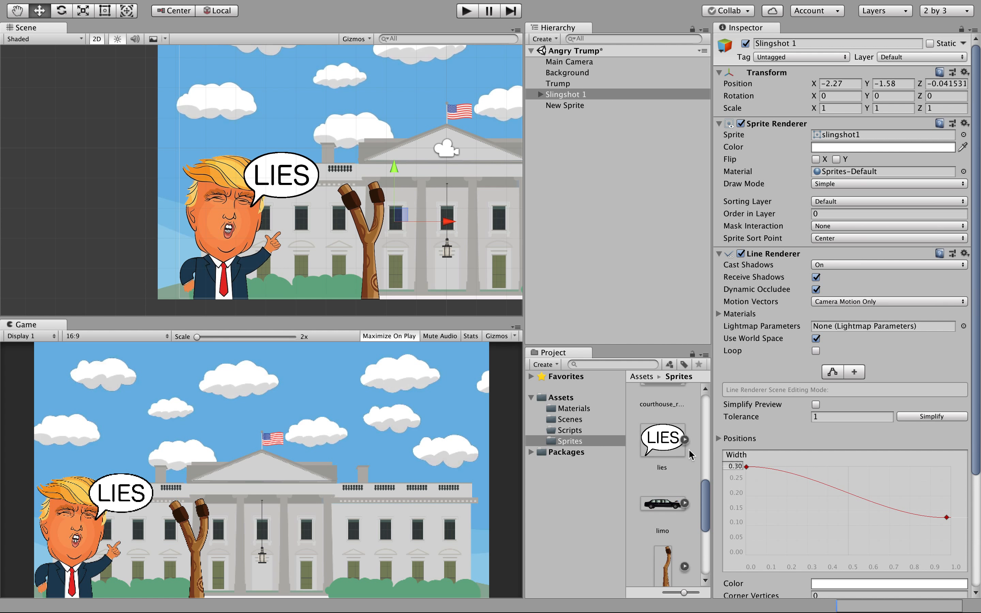
# Rename the New Sprite object to LIE.
pyautogui.click(673, 453)
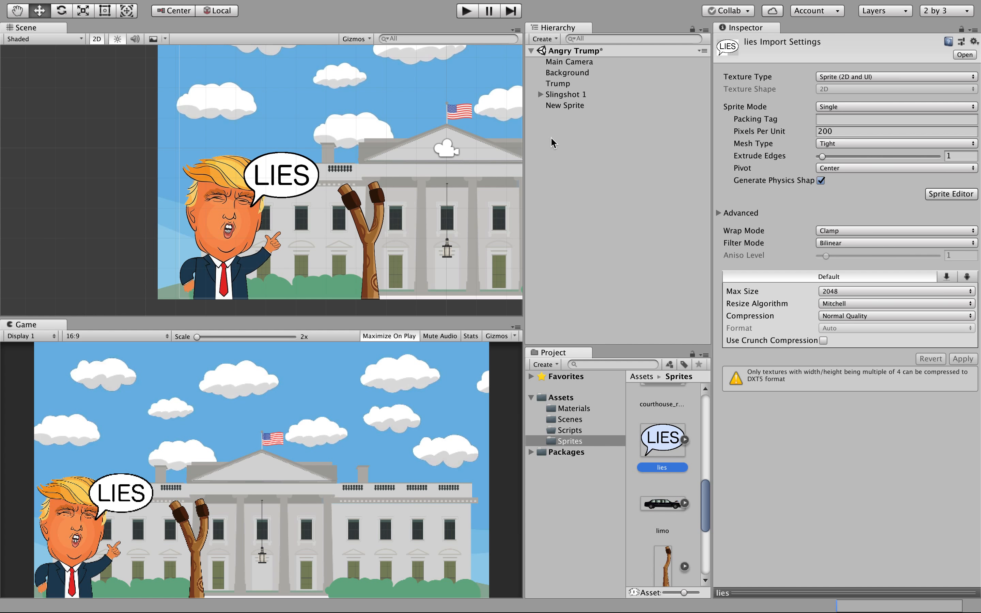
pyautogui.click(558, 106)
pyautogui.click(559, 107)
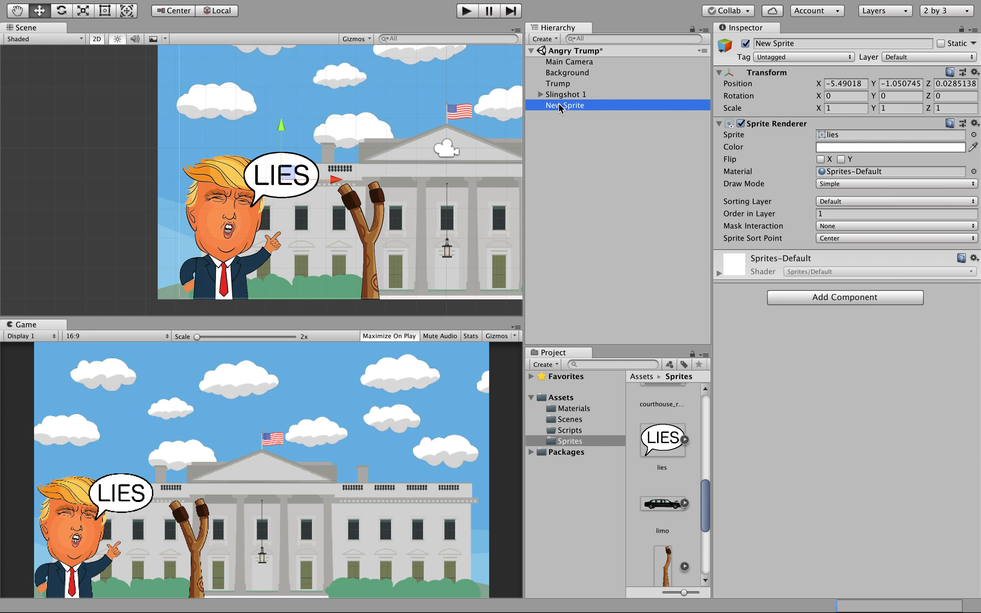
pyautogui.write('LIE')
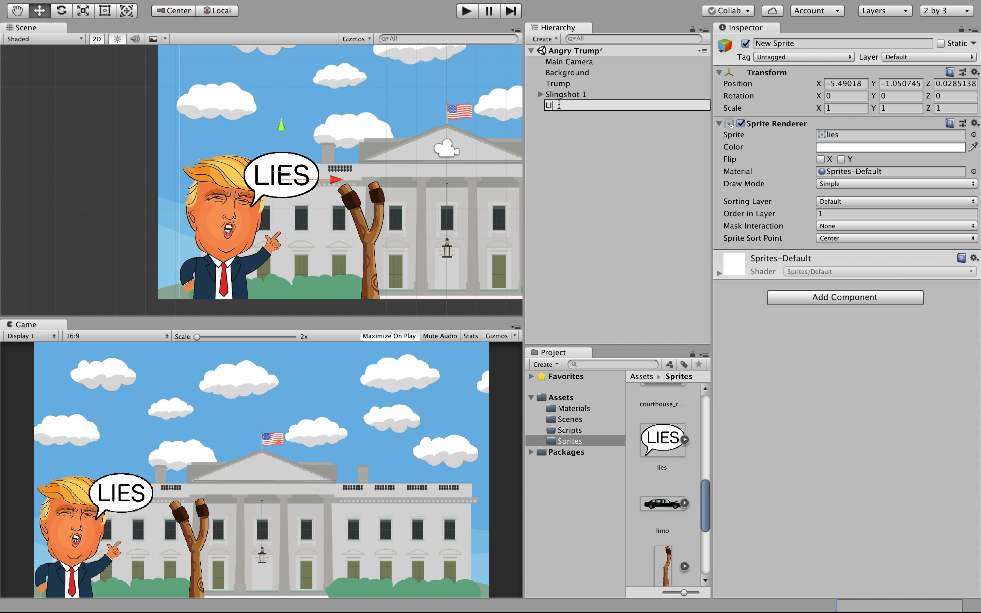
pyautogui.click(561, 126)
# Move the LIES bubble lower, beside Trump's mouth.
pyautogui.click(553, 104)
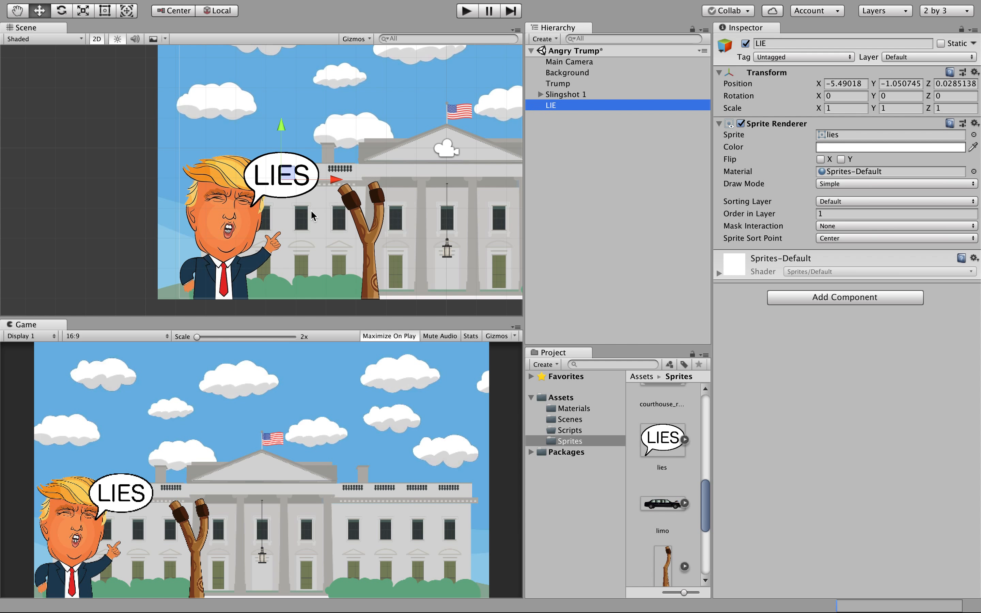
pyautogui.click(335, 181)
pyautogui.moveTo(336, 181); pyautogui.dragTo(360, 181)
pyautogui.moveTo(305, 127); pyautogui.dragTo(306, 146)
pyautogui.moveTo(359, 199); pyautogui.dragTo(356, 198)
pyautogui.click(674, 436)
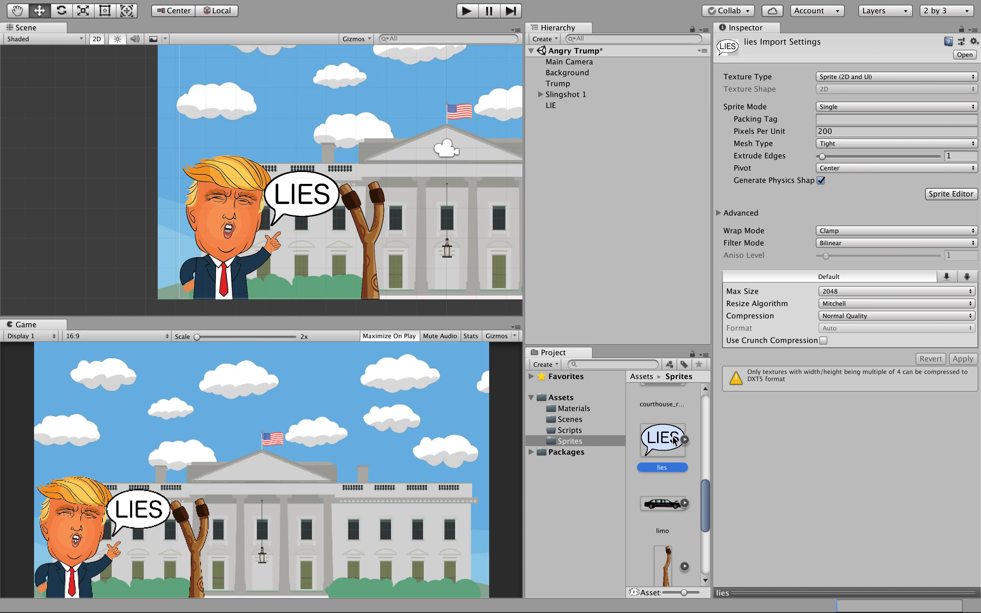
# Set the lies sprite's Pixels Per Unit to 300 and apply it.
pyautogui.click(836, 130)
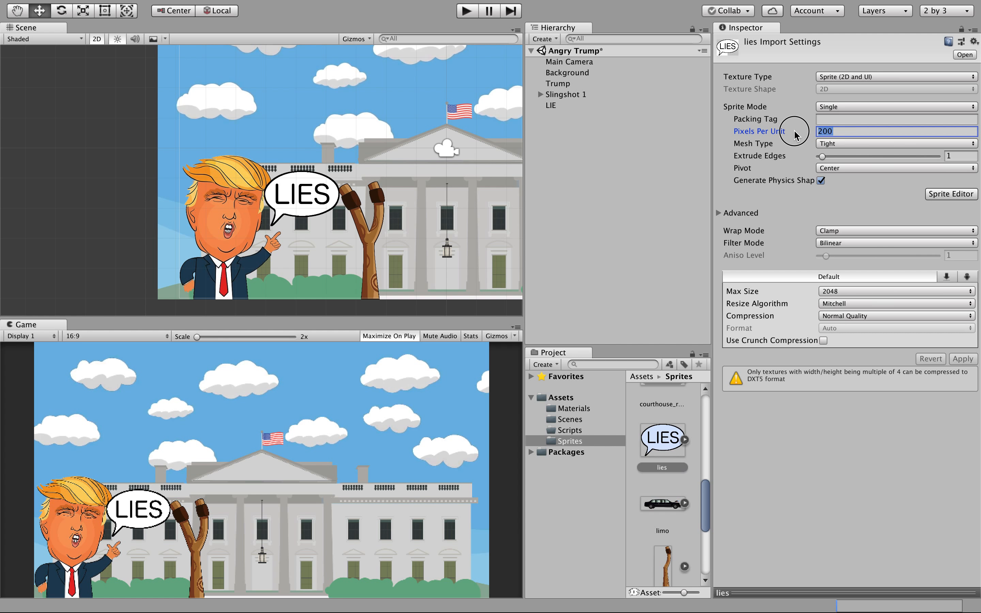
pyautogui.write('300')
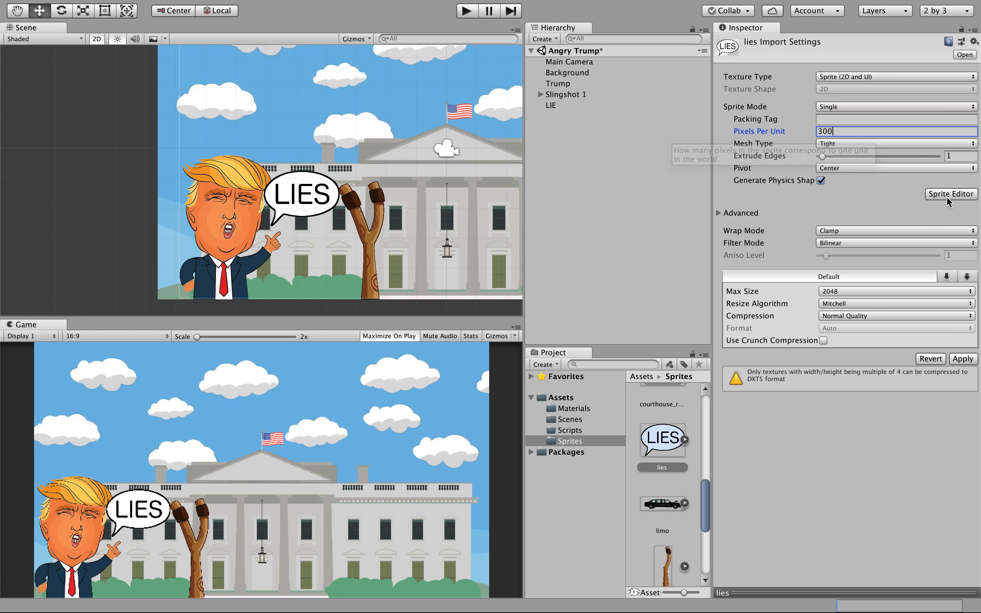
pyautogui.click(962, 359)
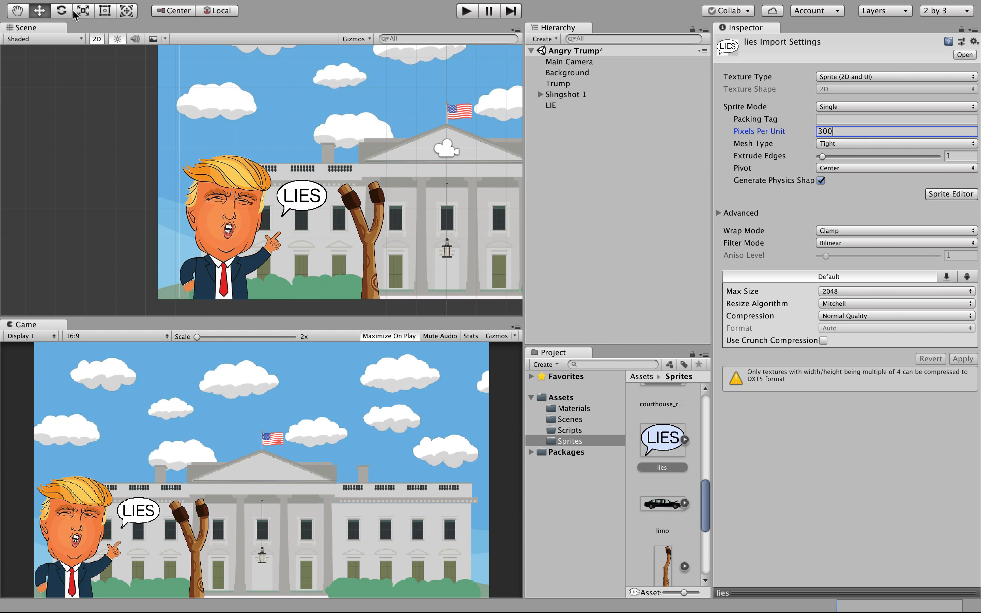
# Move the LIE bubble down and left to X -5.17, Y -2.09 beside Trump's mouth.
pyautogui.click(315, 201)
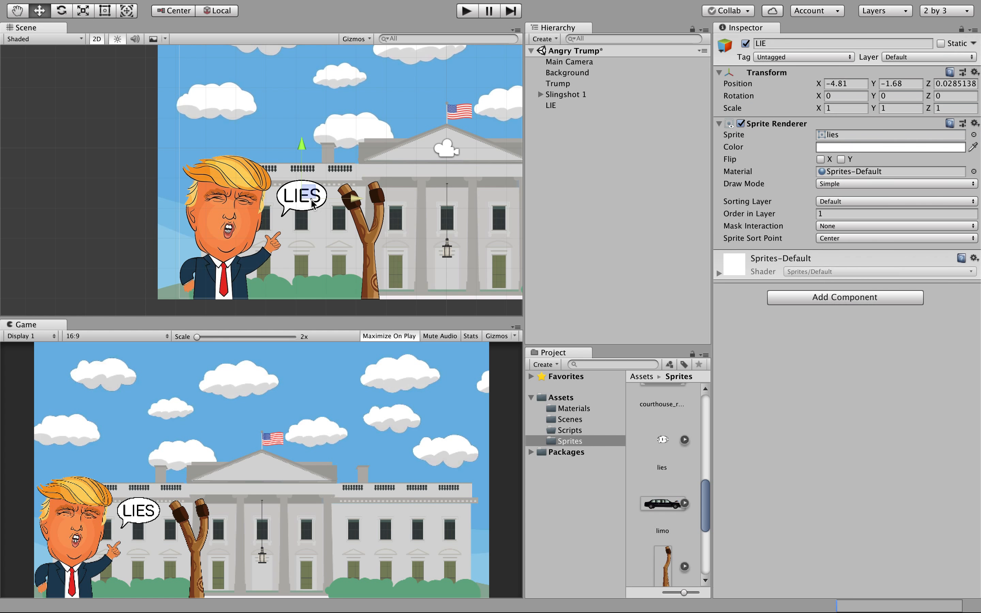
pyautogui.moveTo(302, 156); pyautogui.dragTo(302, 169)
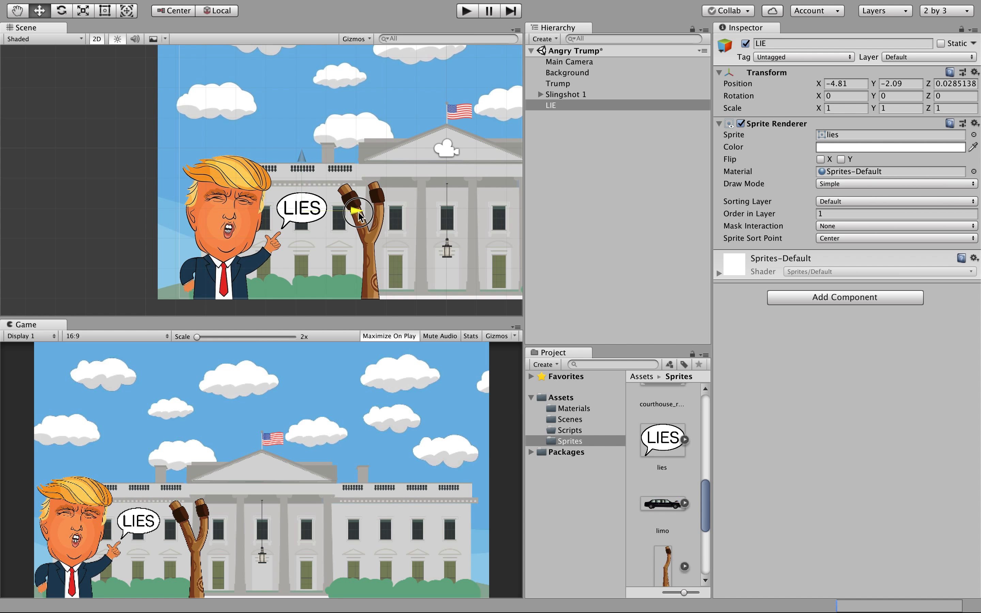
pyautogui.moveTo(358, 215); pyautogui.dragTo(347, 215)
pyautogui.click(445, 160)
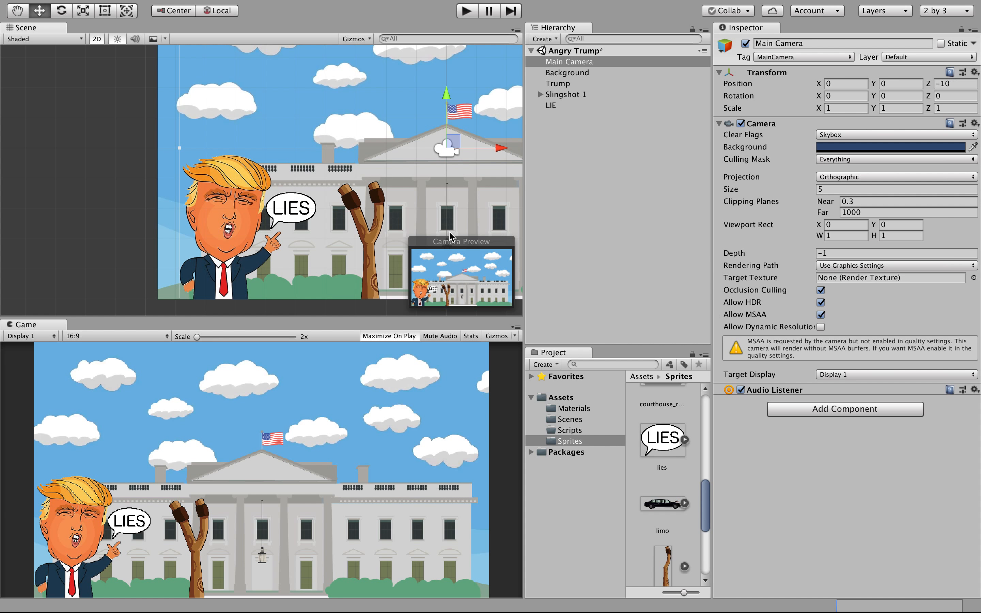
pyautogui.click(298, 217)
pyautogui.click(567, 215)
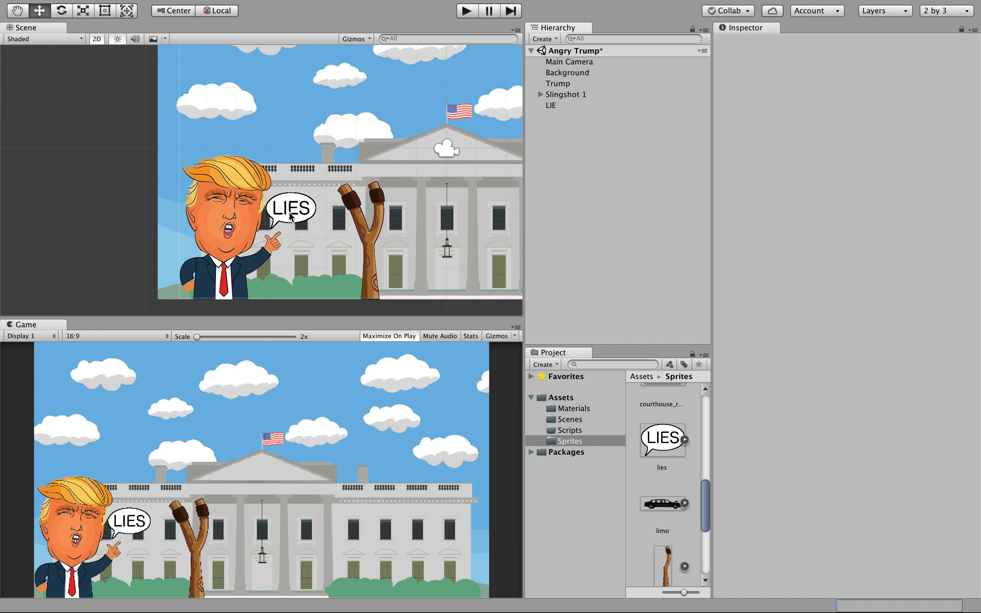
pyautogui.click(555, 107)
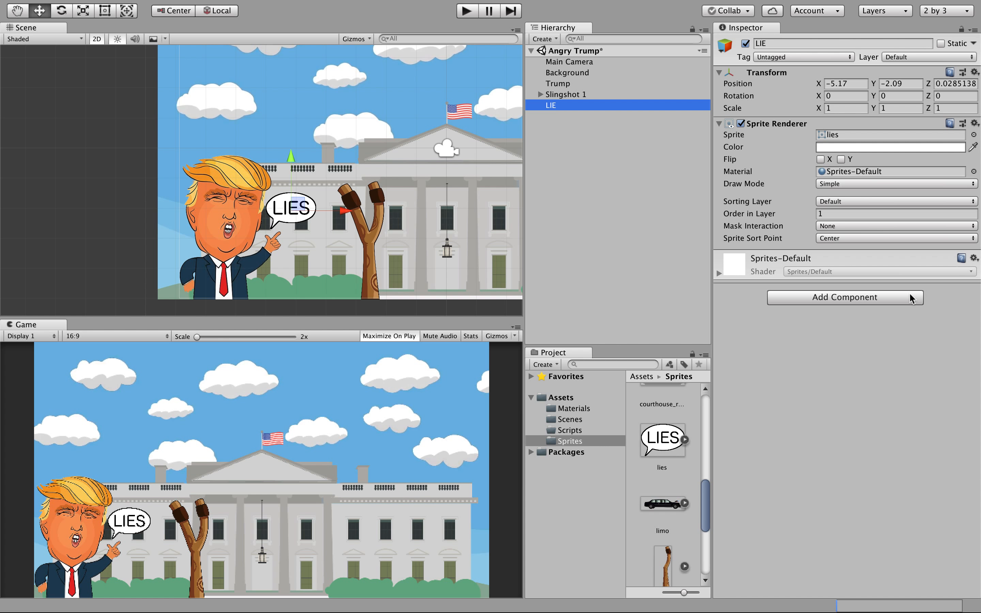
# Add a Circle Collider 2D to the LIE object.
pyautogui.click(850, 302)
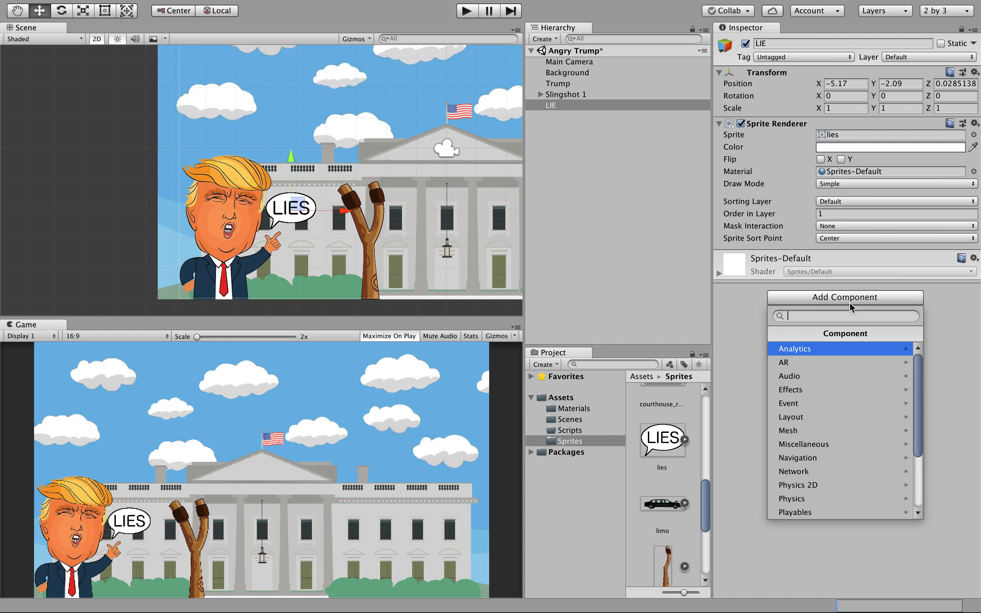
pyautogui.click(871, 485)
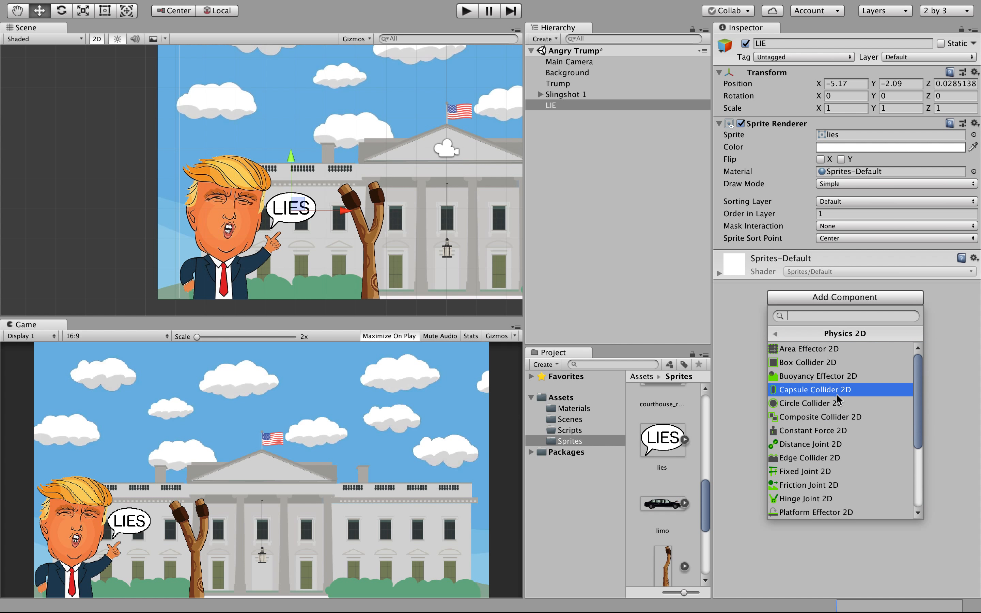
pyautogui.click(837, 403)
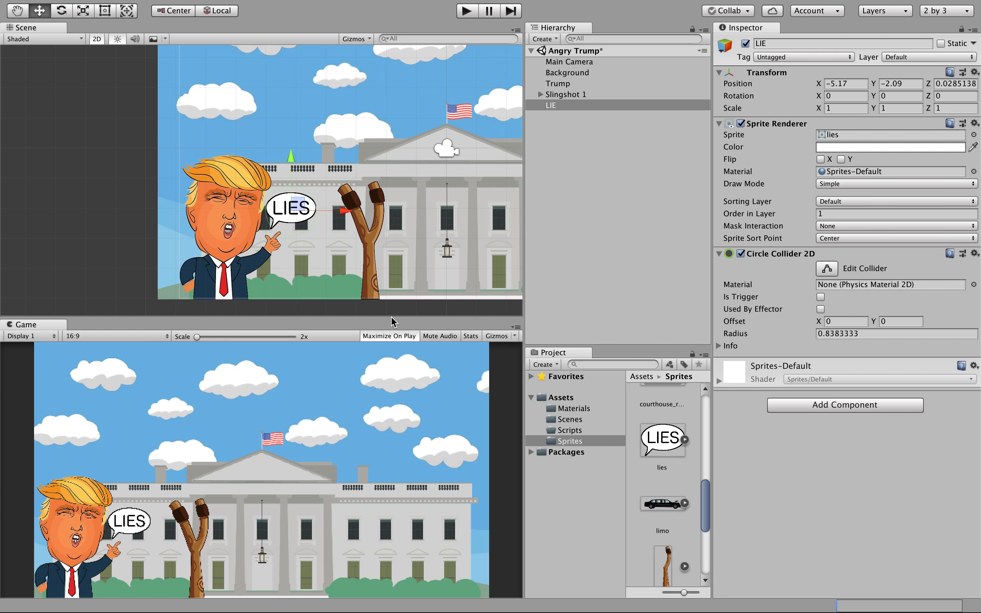
pyautogui.scroll(2, 311, 261)
pyautogui.scroll(3, 310, 260)
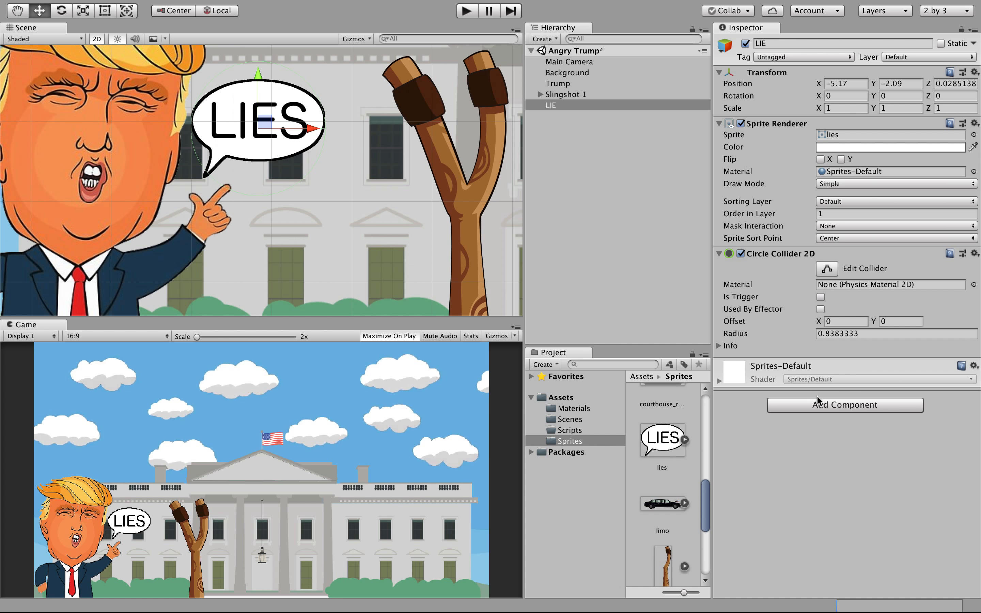
# Add a Rigidbody 2D to LIE and set its Body Type to Kinematic.
pyautogui.click(820, 408)
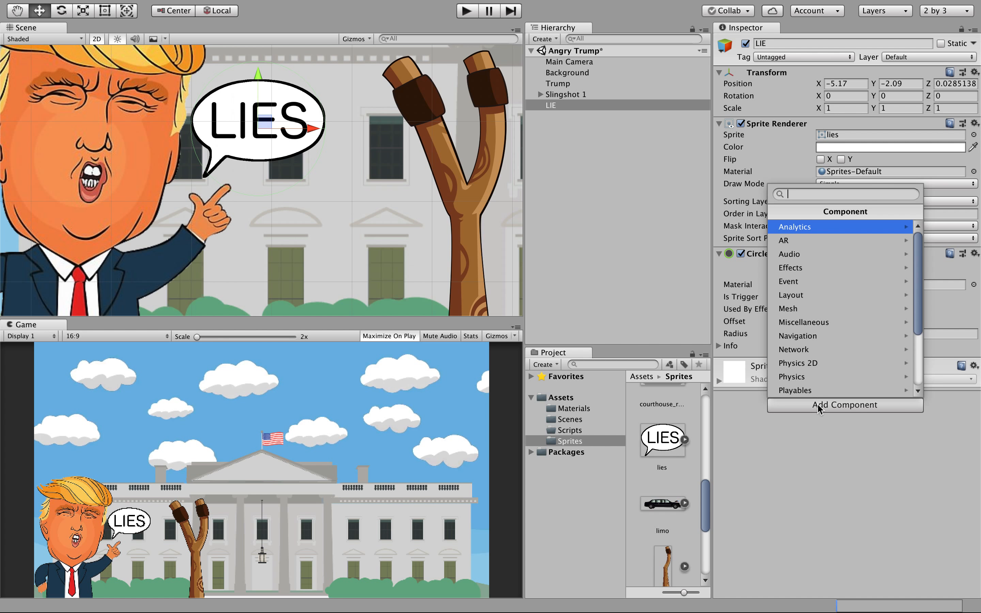
pyautogui.moveTo(921, 337); pyautogui.dragTo(922, 385)
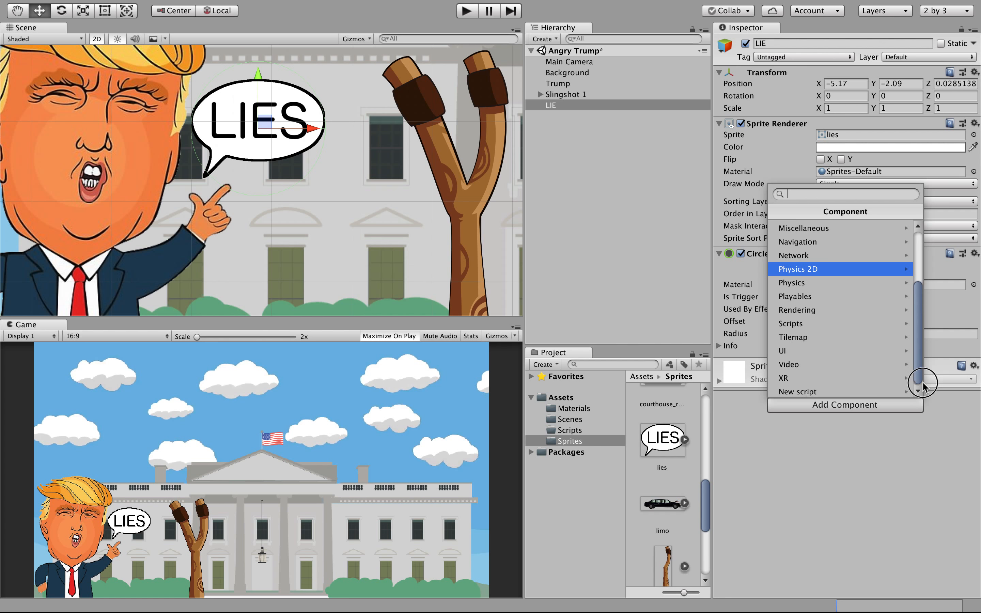
pyautogui.click(857, 270)
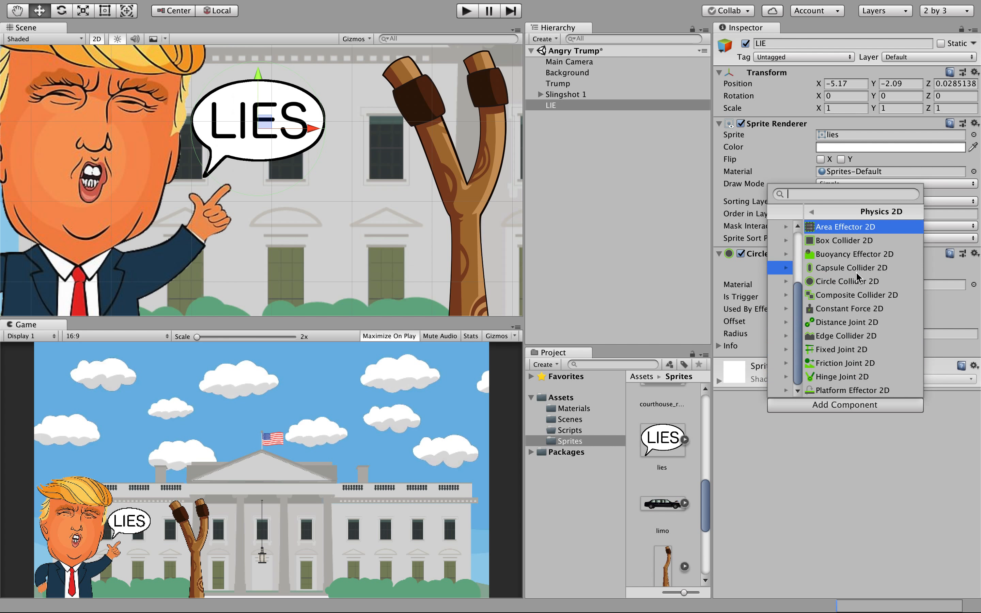
pyautogui.scroll(-3, 852, 336)
pyautogui.click(825, 324)
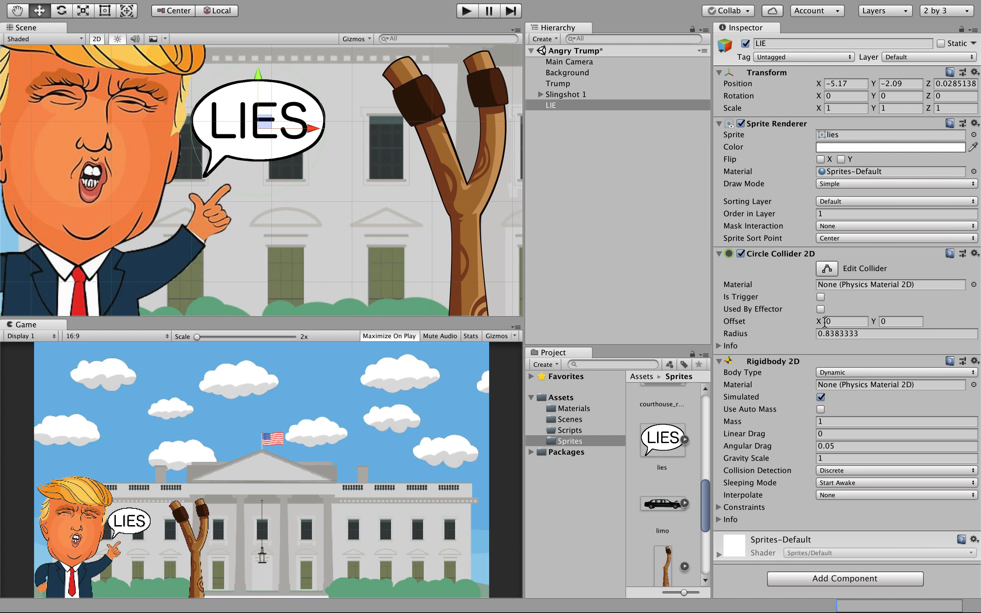
pyautogui.click(870, 371)
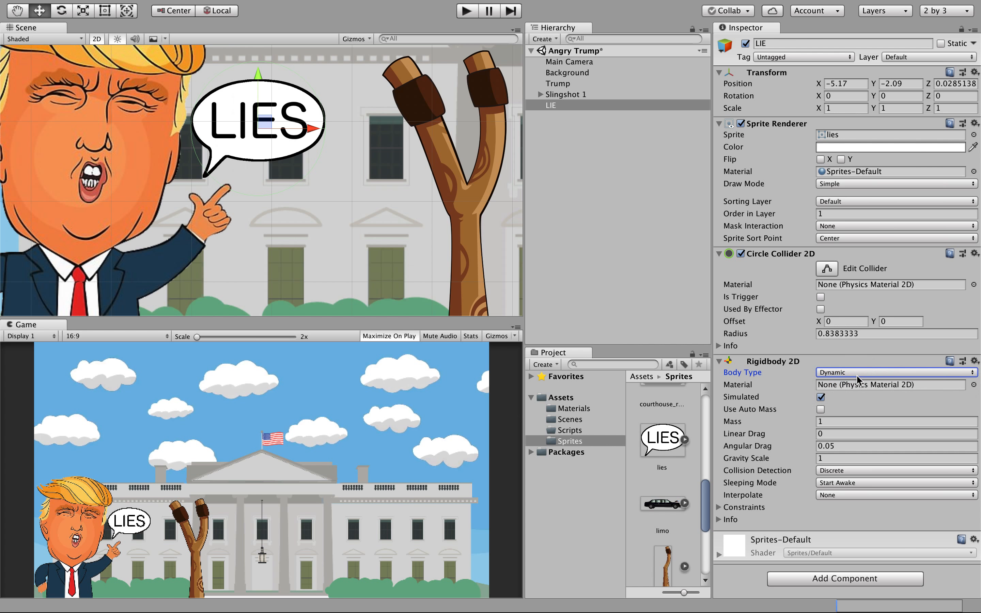
pyautogui.click(855, 373)
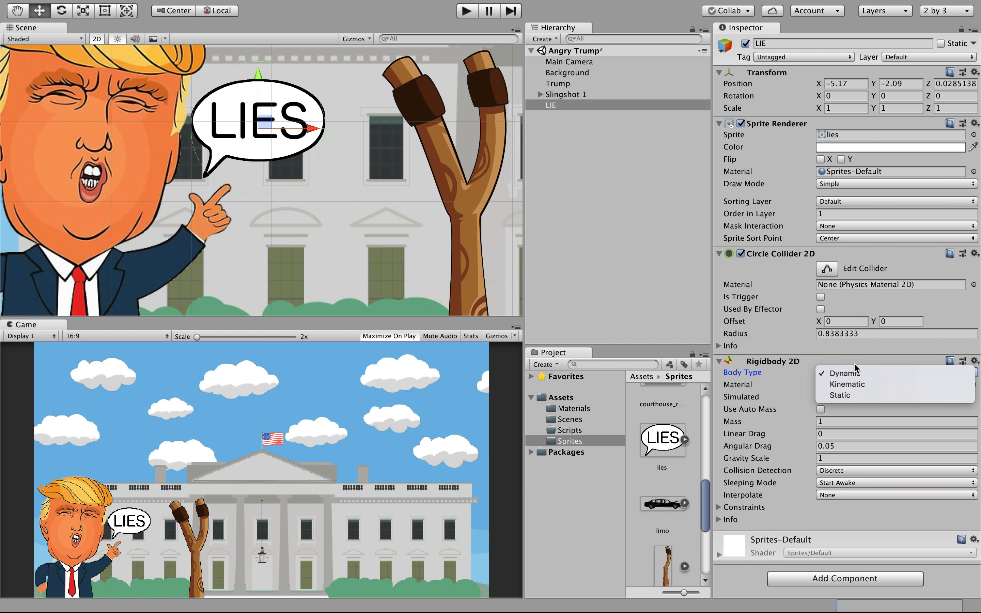
pyautogui.click(853, 386)
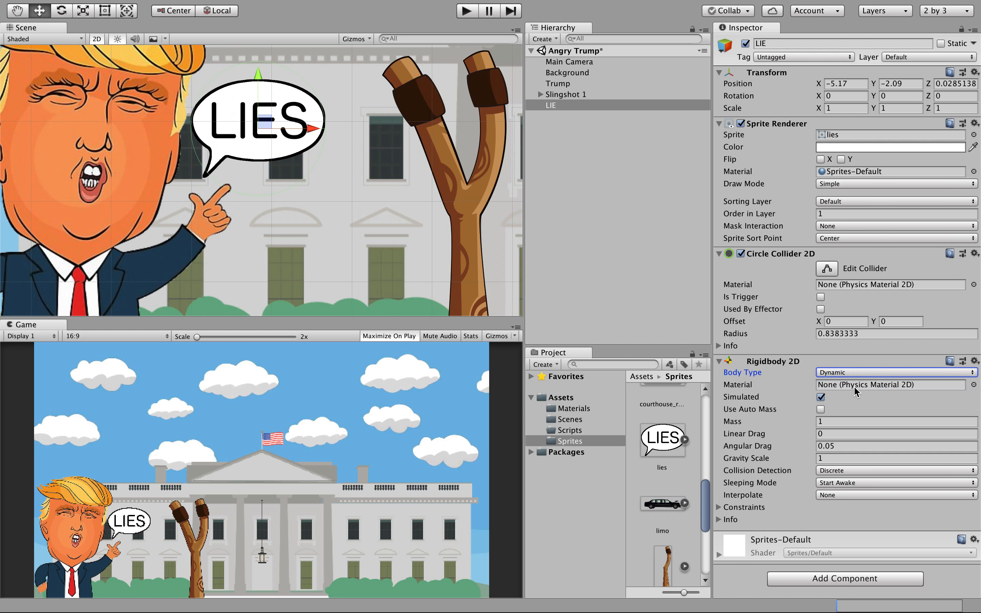
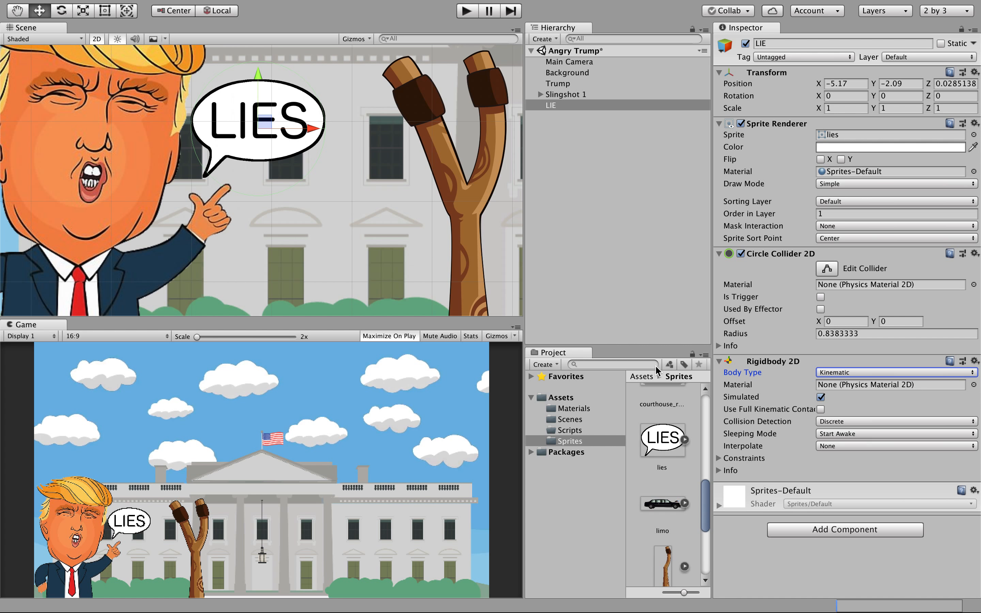
# Add a Physics Material 2D asset called 'Friction' to the Materials folder.
pyautogui.click(567, 409)
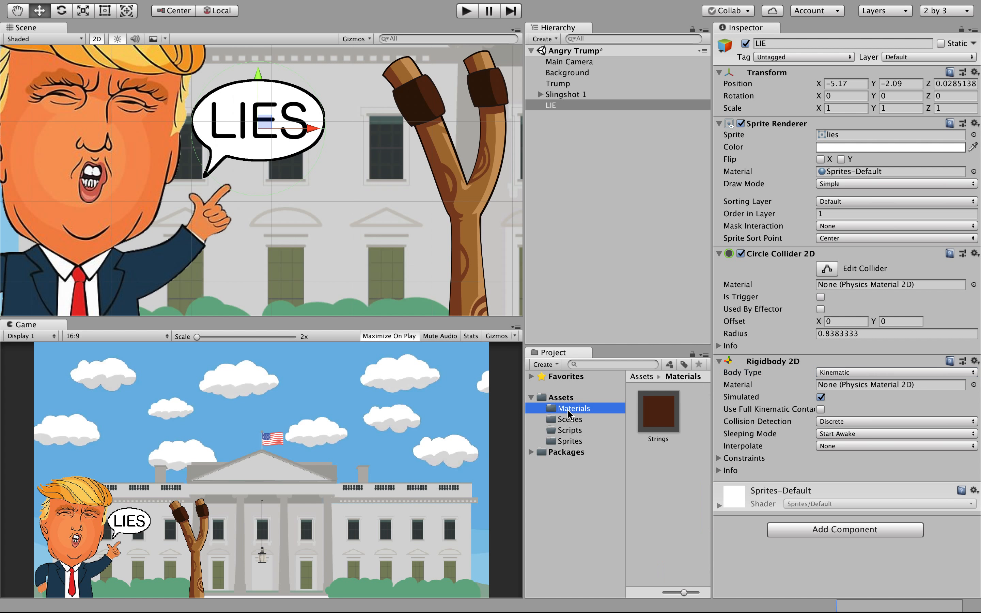
pyautogui.click(547, 364)
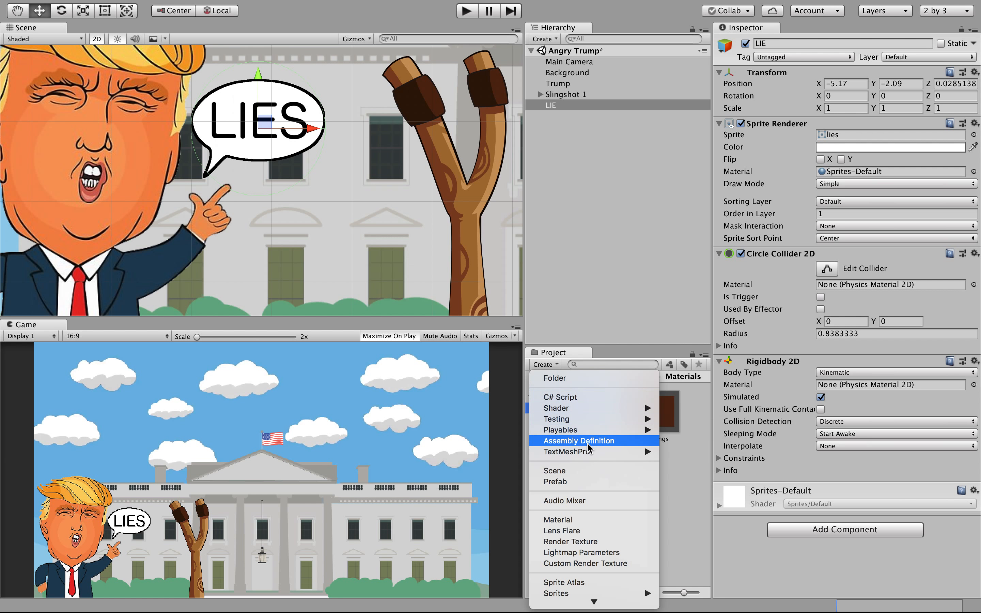
pyautogui.moveTo(613, 607)
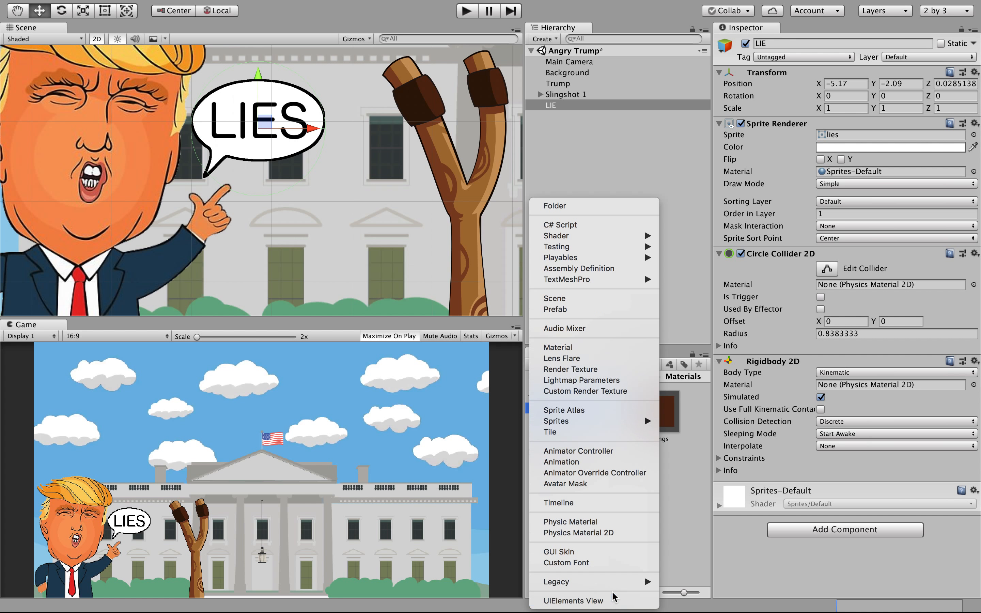
pyautogui.click(599, 533)
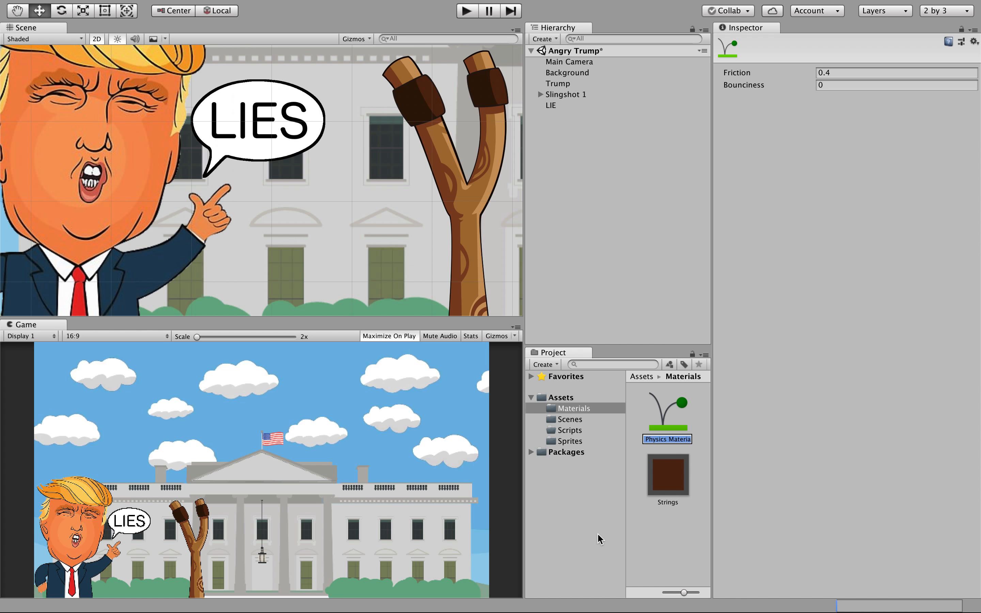
pyautogui.write('Friction')
pyautogui.click(623, 460)
pyautogui.click(636, 504)
pyautogui.click(665, 423)
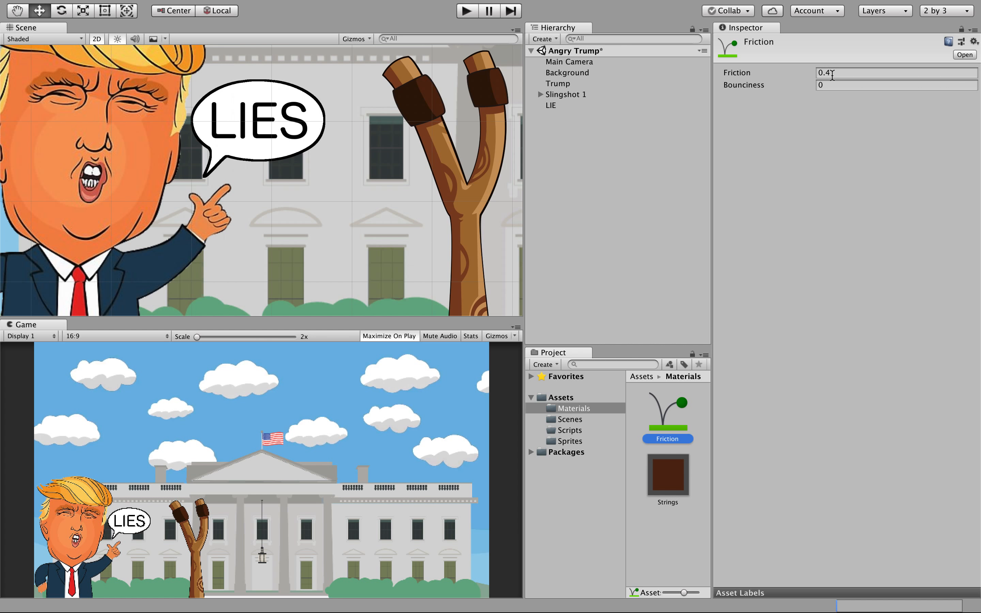
# Enter friction 20 and bounciness 0.25 on the Friction material.
pyautogui.click(832, 73)
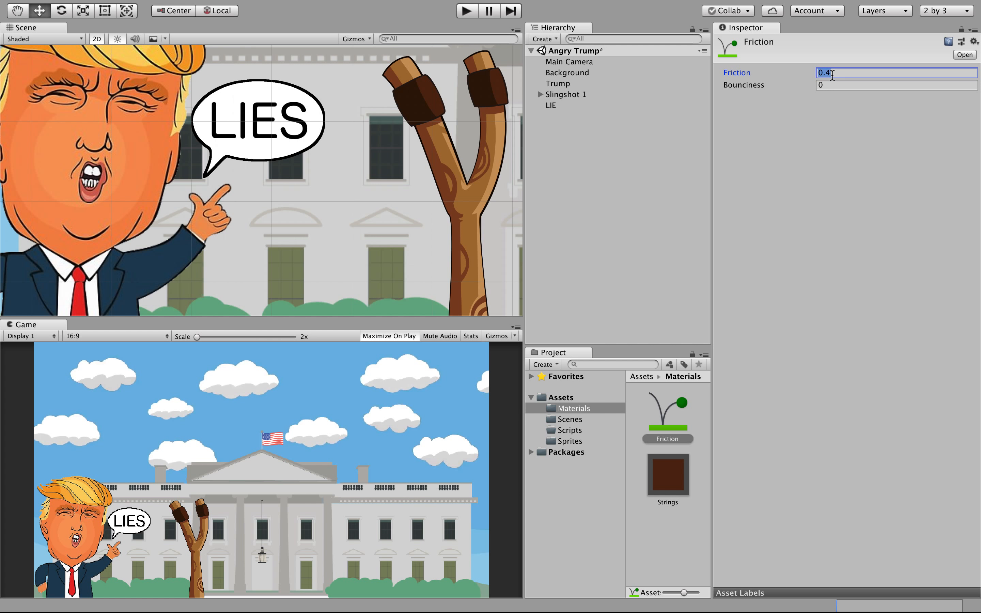
pyautogui.write('20')
pyautogui.click(826, 87)
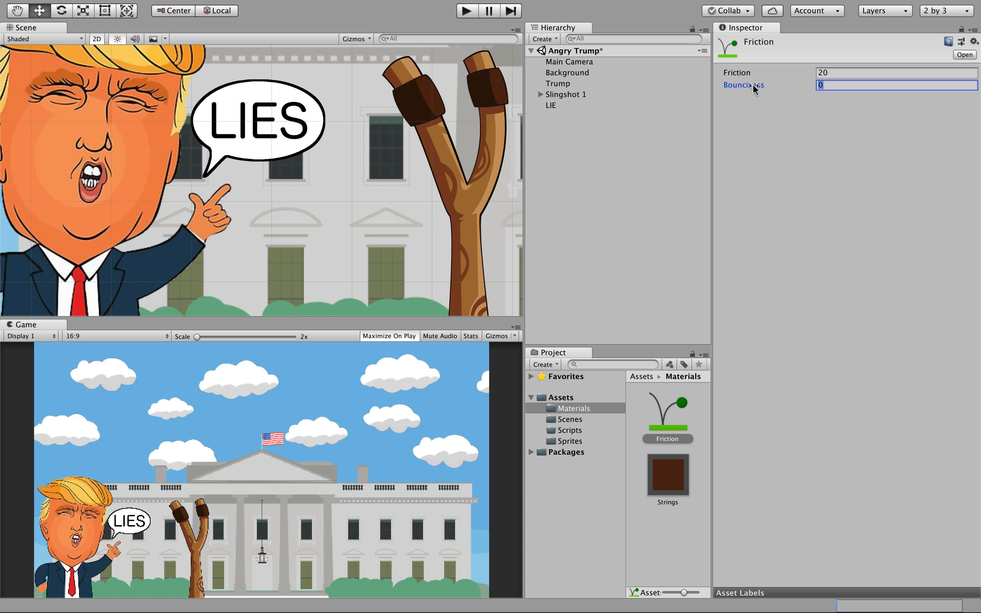
pyautogui.click(763, 120)
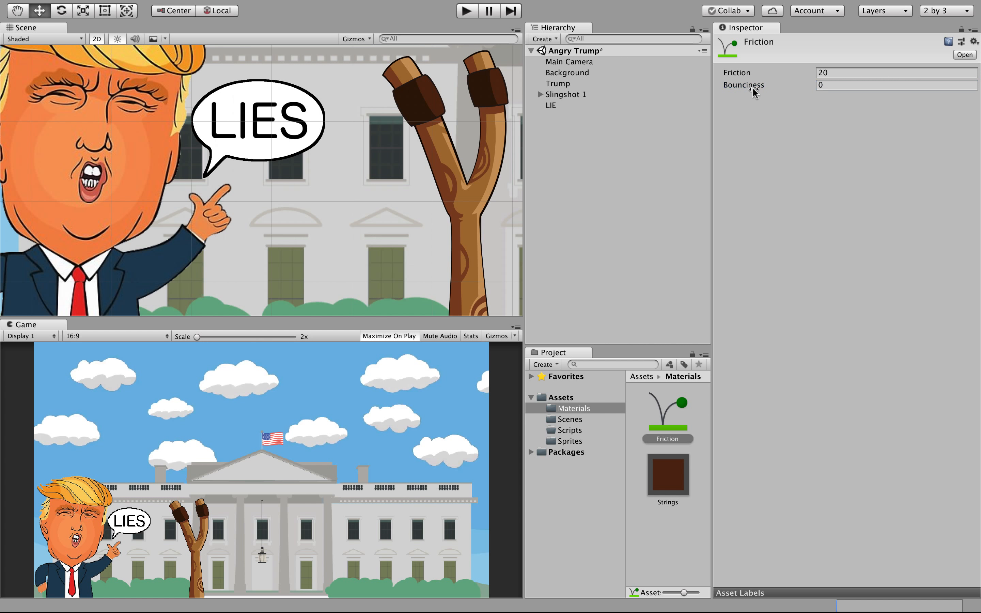
pyautogui.click(823, 86)
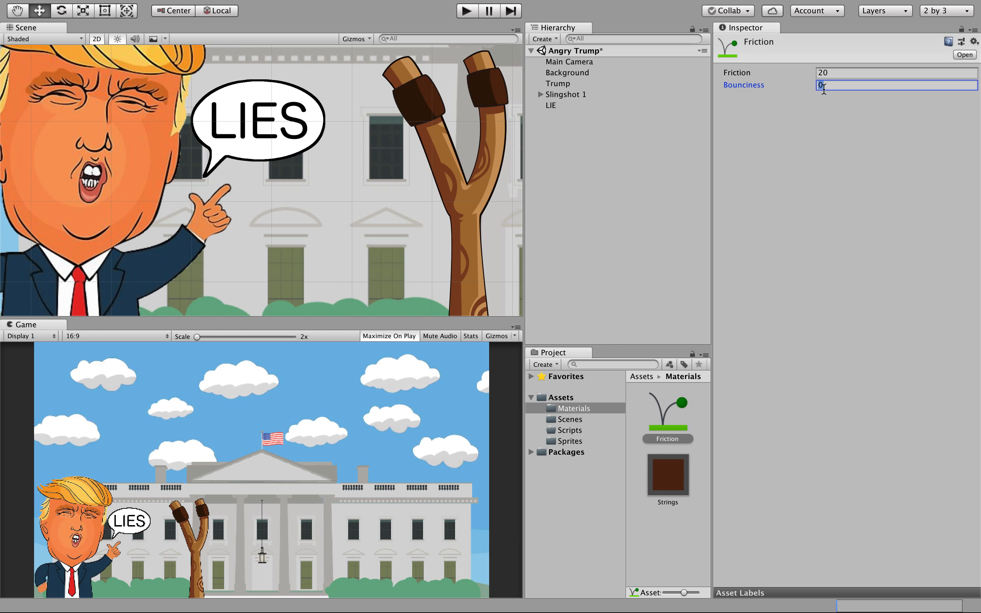
pyautogui.write('.25')
pyautogui.click(813, 121)
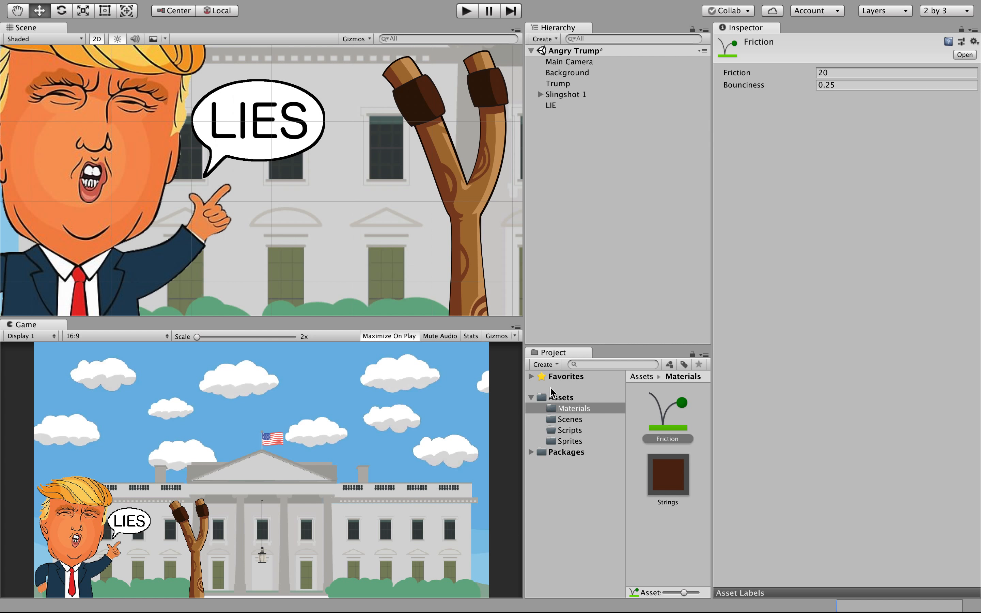
# Assign the Friction material to the Material slot of LIE's Circle Collider 2D.
pyautogui.click(558, 106)
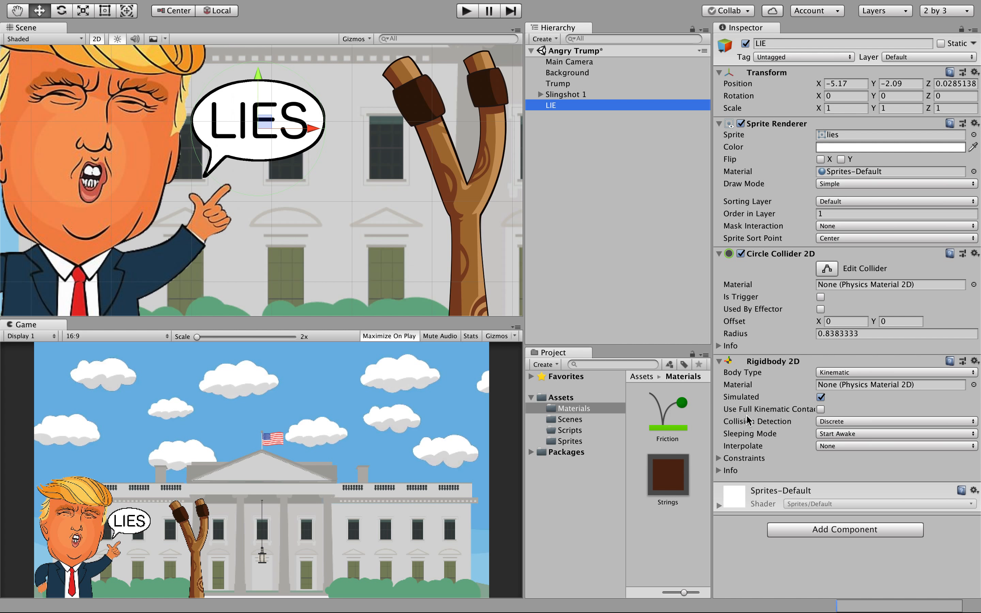
pyautogui.click(742, 286)
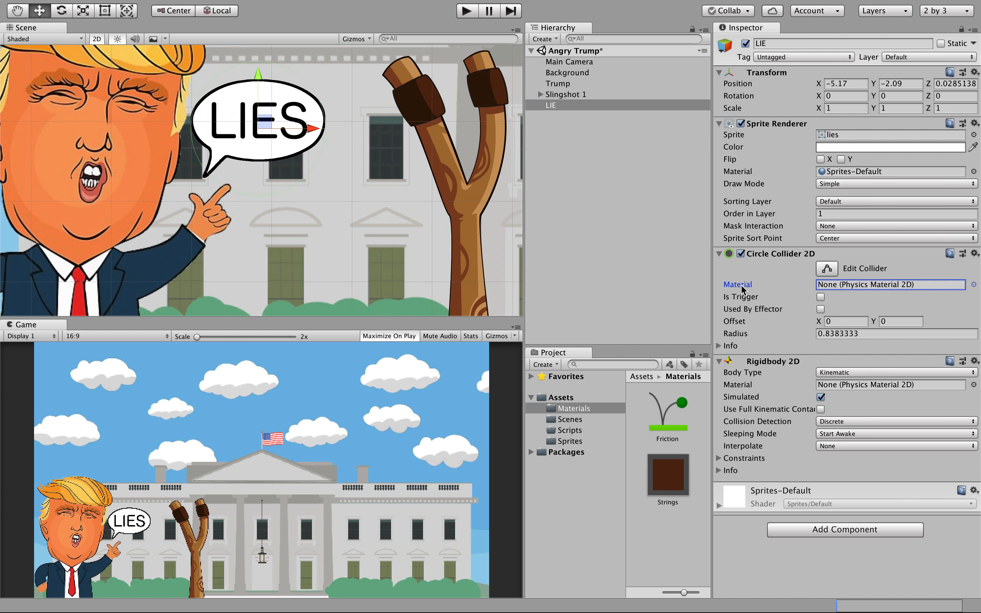
pyautogui.click(973, 285)
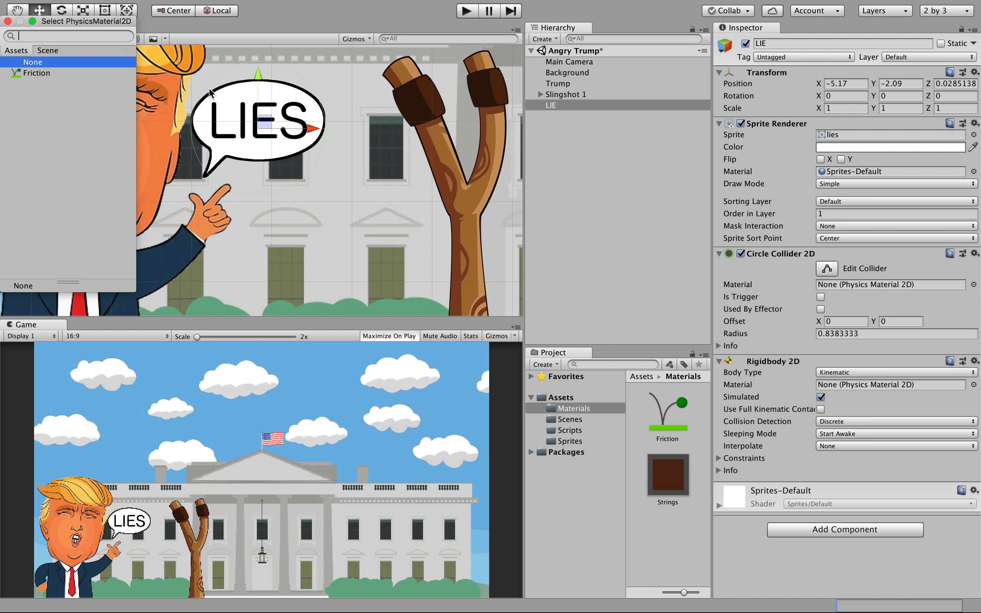
pyautogui.click(26, 75)
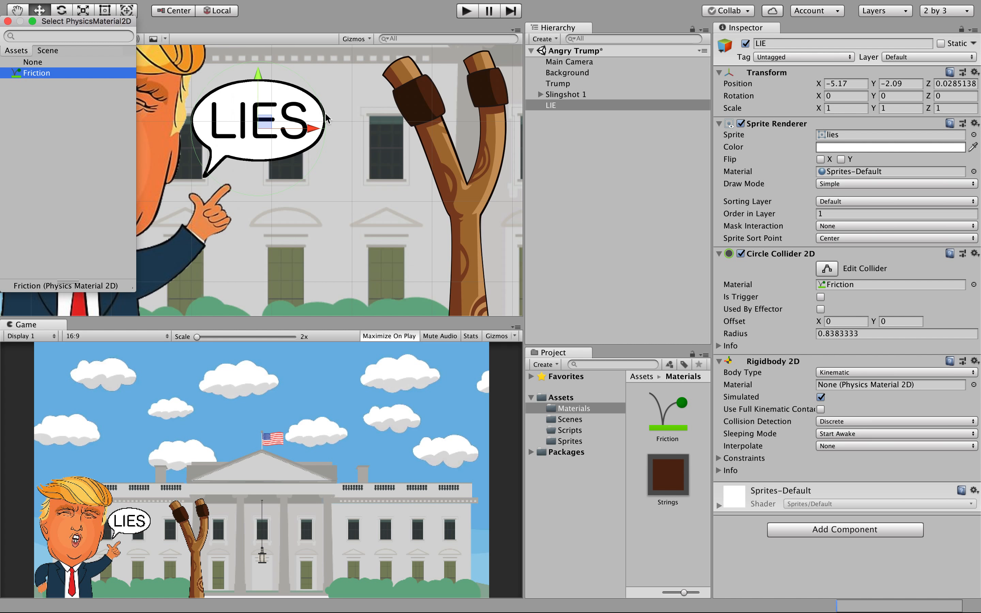
pyautogui.click(8, 21)
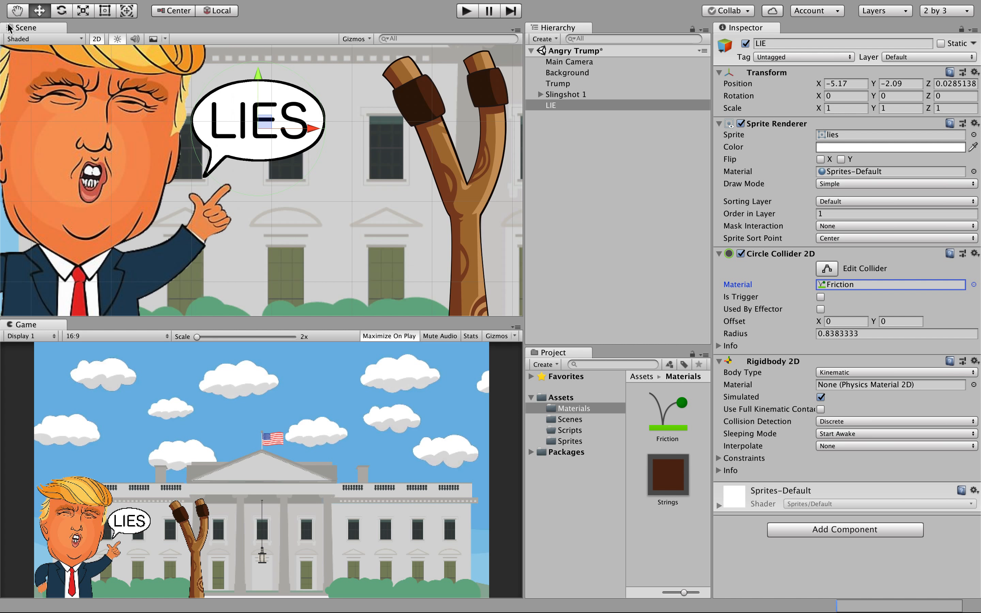
pyautogui.click(561, 164)
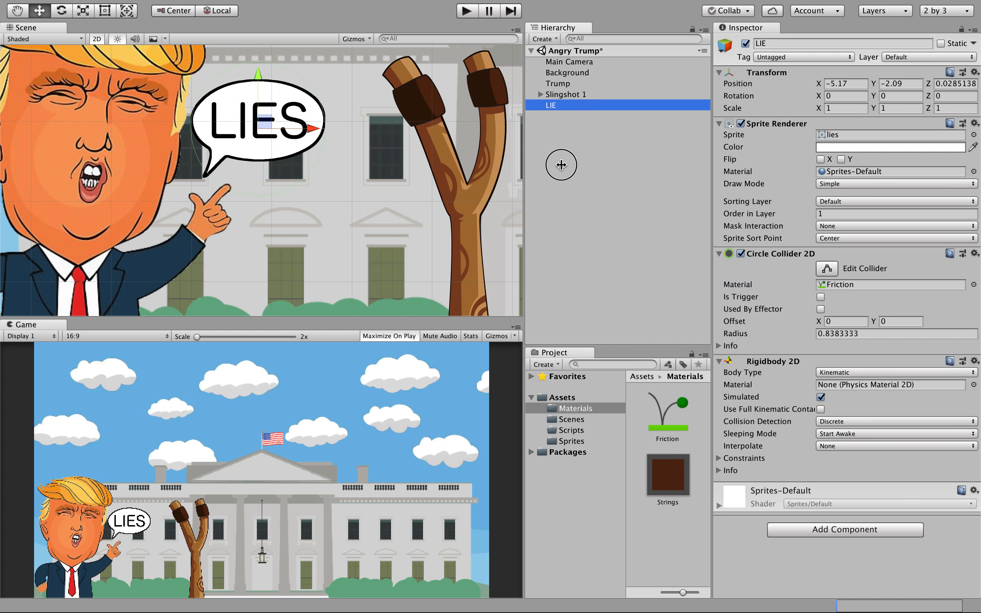
# Widen the Scene view and select the Background object.
pyautogui.moveTo(524, 164); pyautogui.dragTo(574, 164)
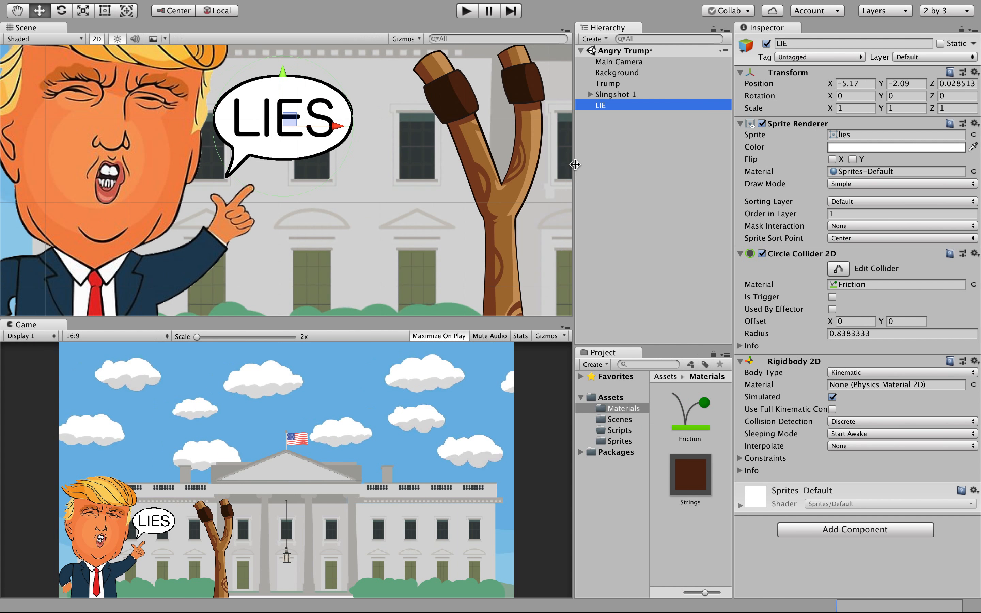
pyautogui.scroll(-5, 397, 208)
pyautogui.scroll(1, 397, 211)
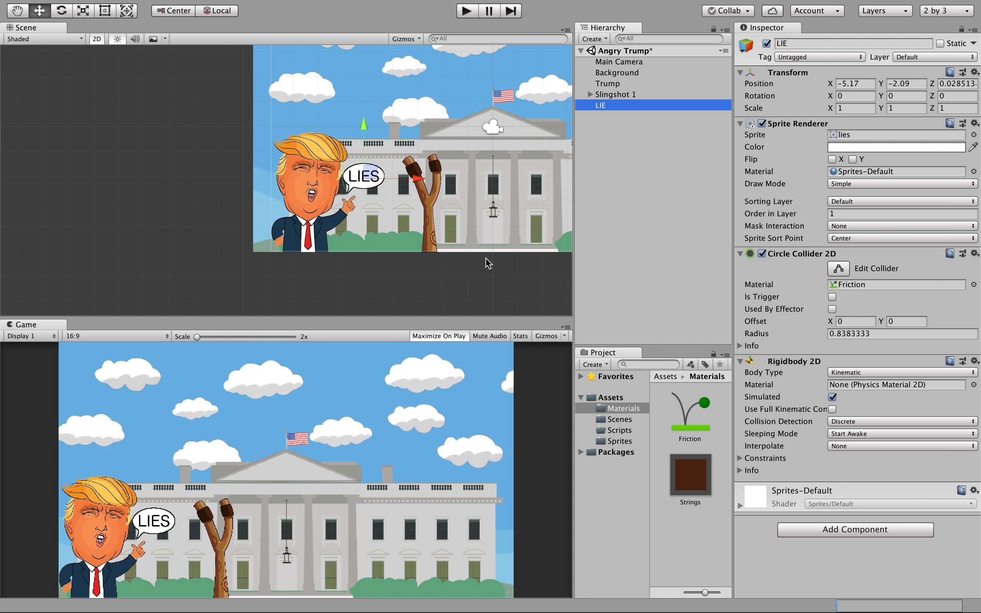
pyautogui.click(621, 73)
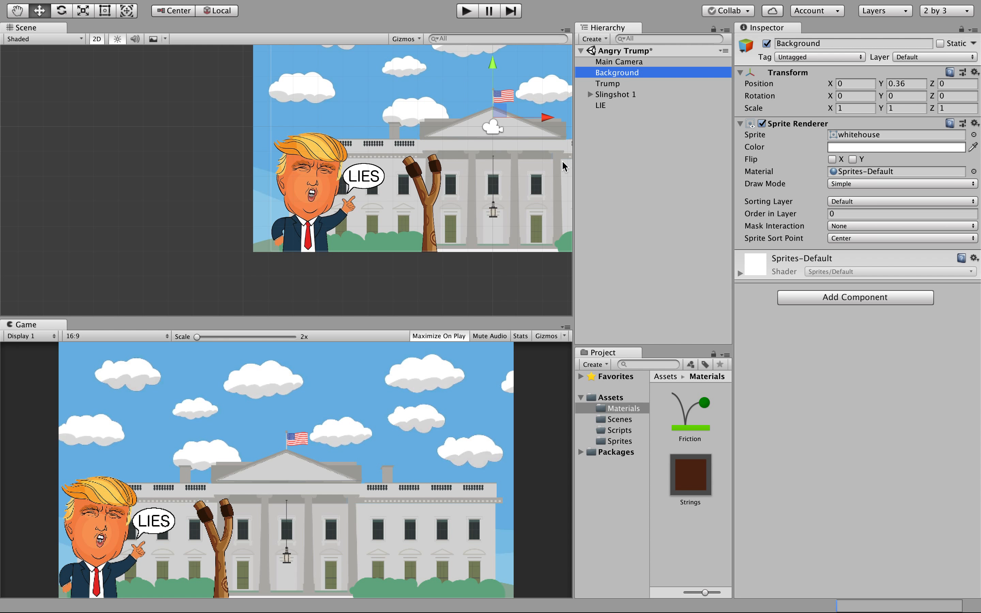
pyautogui.click(593, 39)
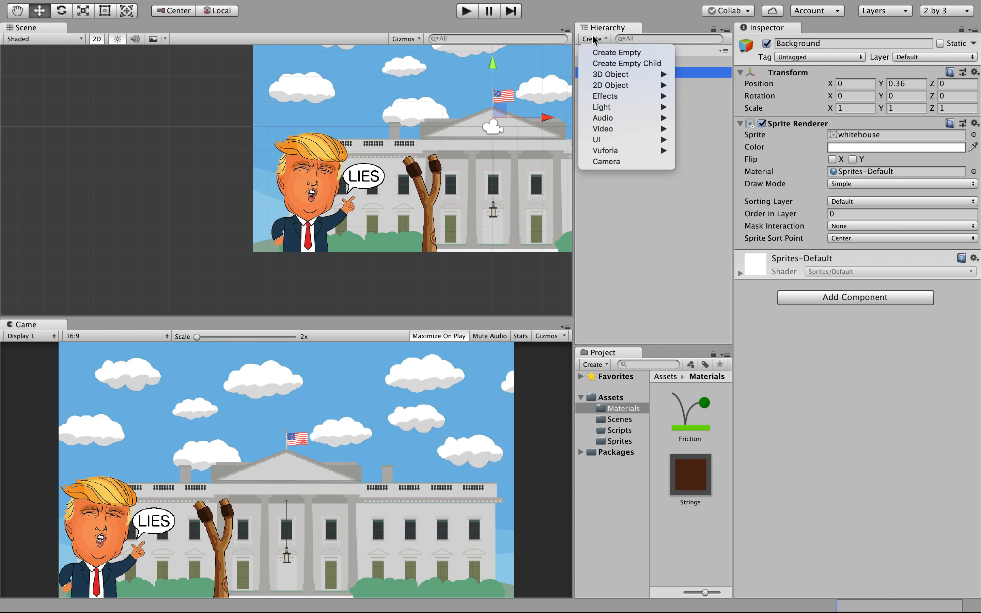
pyautogui.click(634, 239)
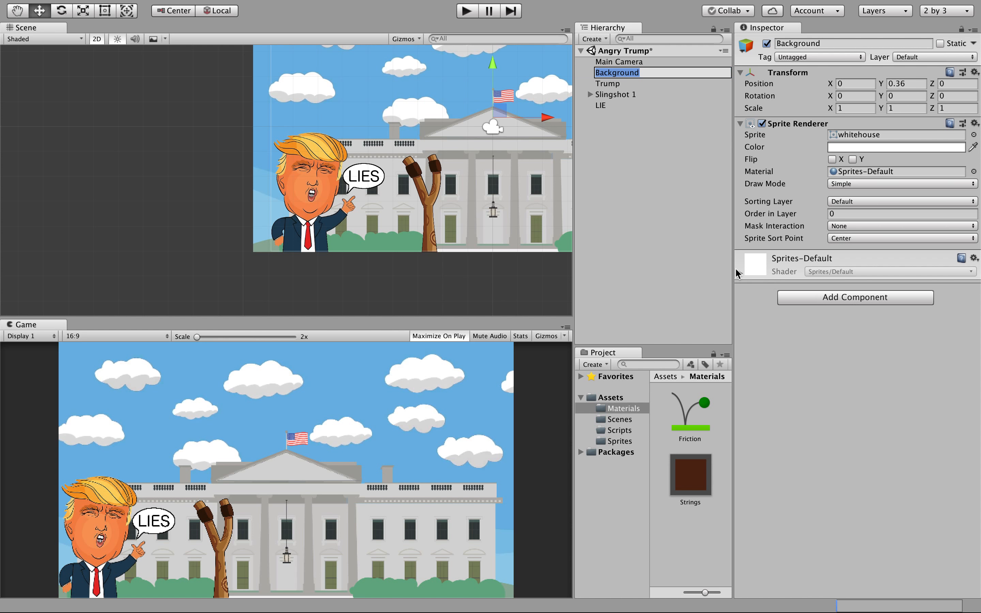
# Reselect Background and add an Edge Collider 2D from Physics 2D.
pyautogui.click(636, 164)
pyautogui.click(612, 61)
pyautogui.click(617, 73)
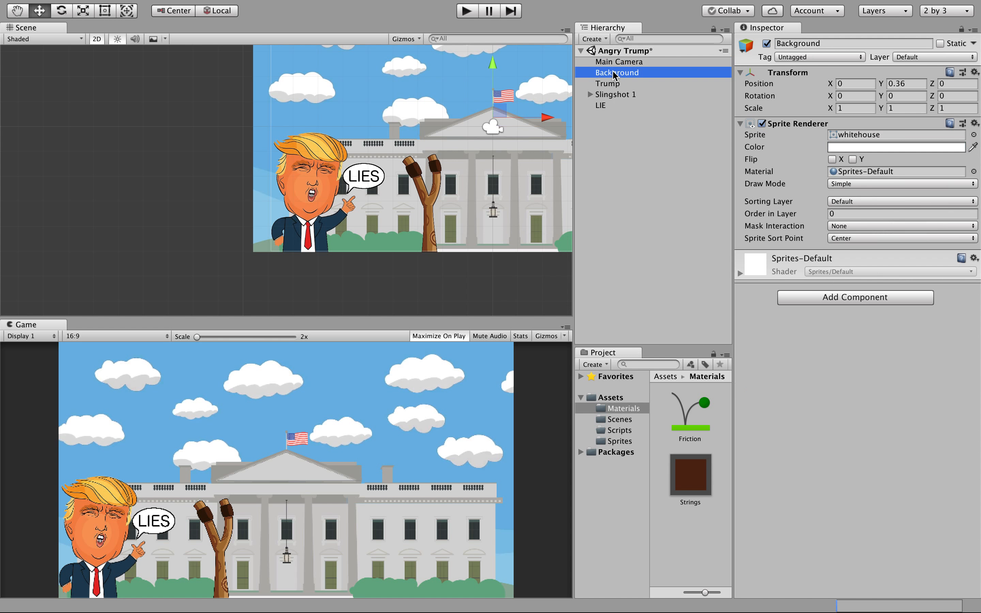
pyautogui.click(832, 308)
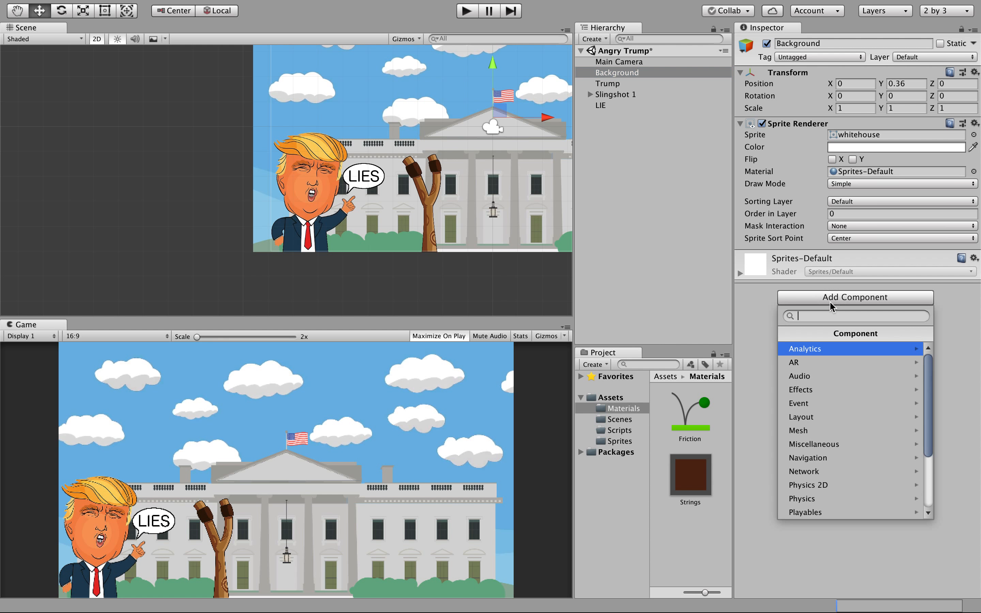
pyautogui.click(826, 485)
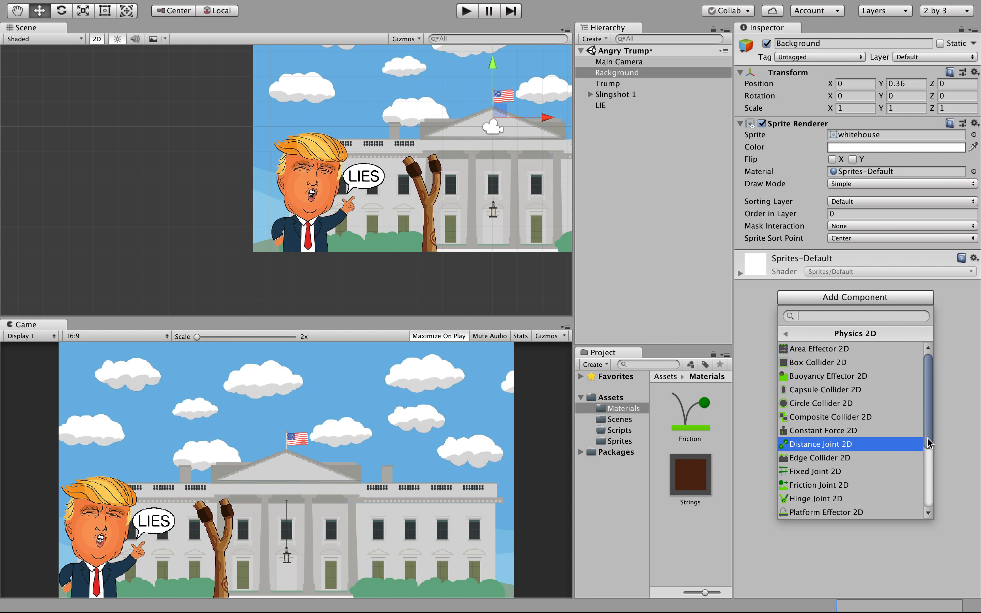
pyautogui.click(890, 458)
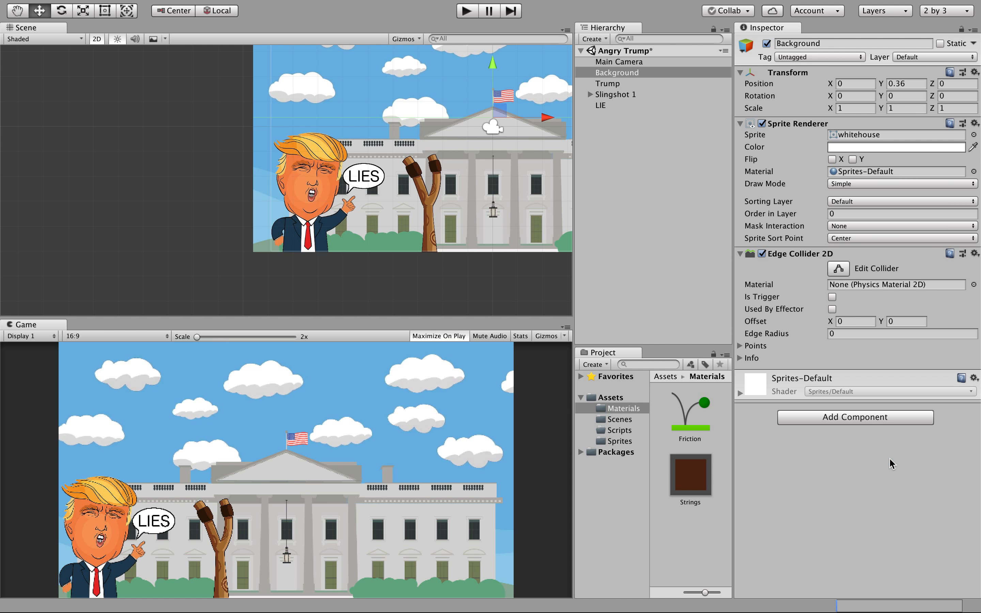
# Zoom the Scene view so the whole level is visible.
pyautogui.scroll(-4, 480, 172)
pyautogui.scroll(6, 480, 172)
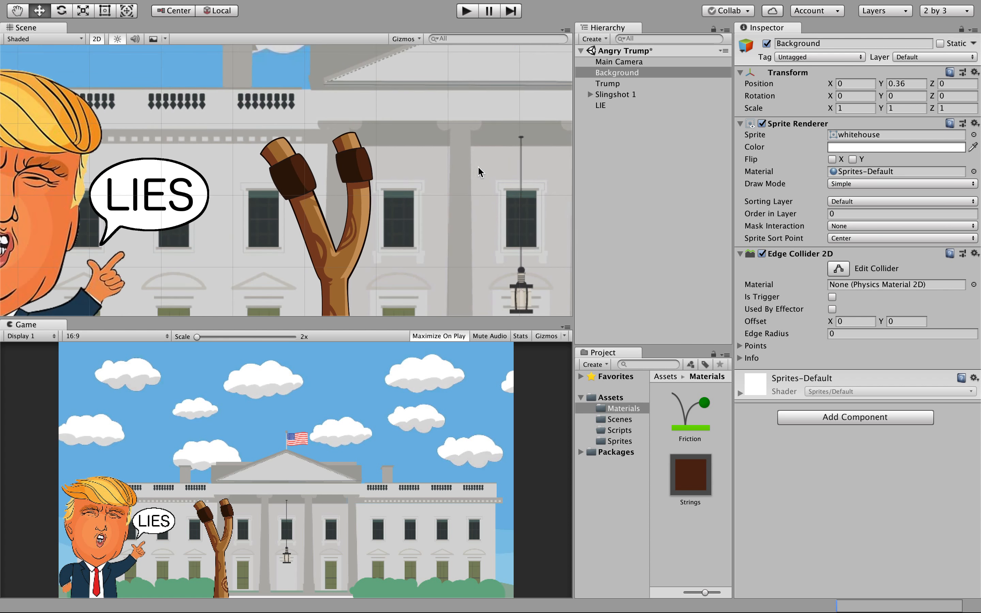
pyautogui.scroll(-4, 480, 173)
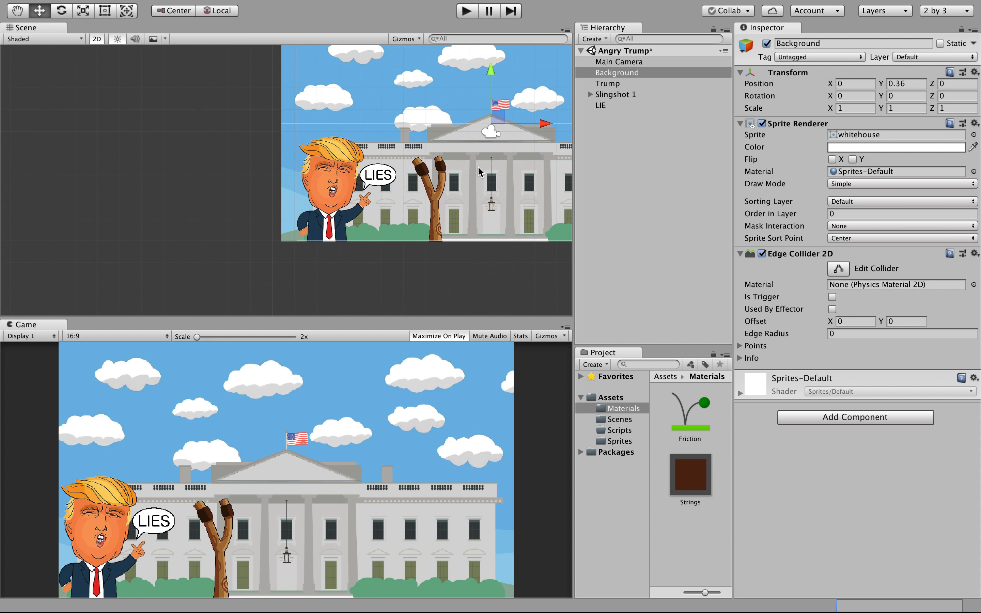
pyautogui.click(447, 284)
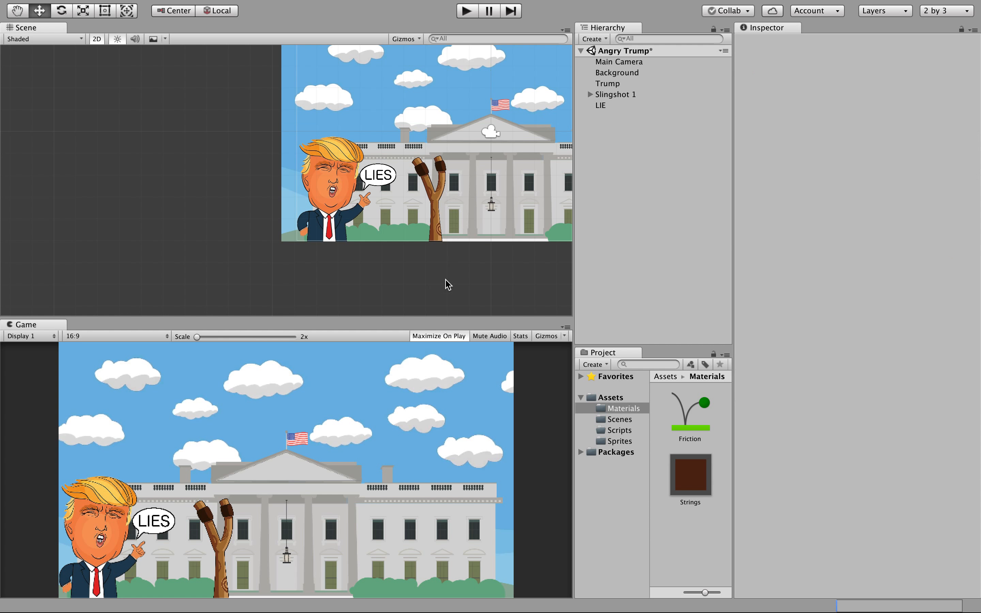
pyautogui.hscroll(3, 448, 284)
pyautogui.hscroll(3, 447, 284)
pyautogui.scroll(3, 447, 284)
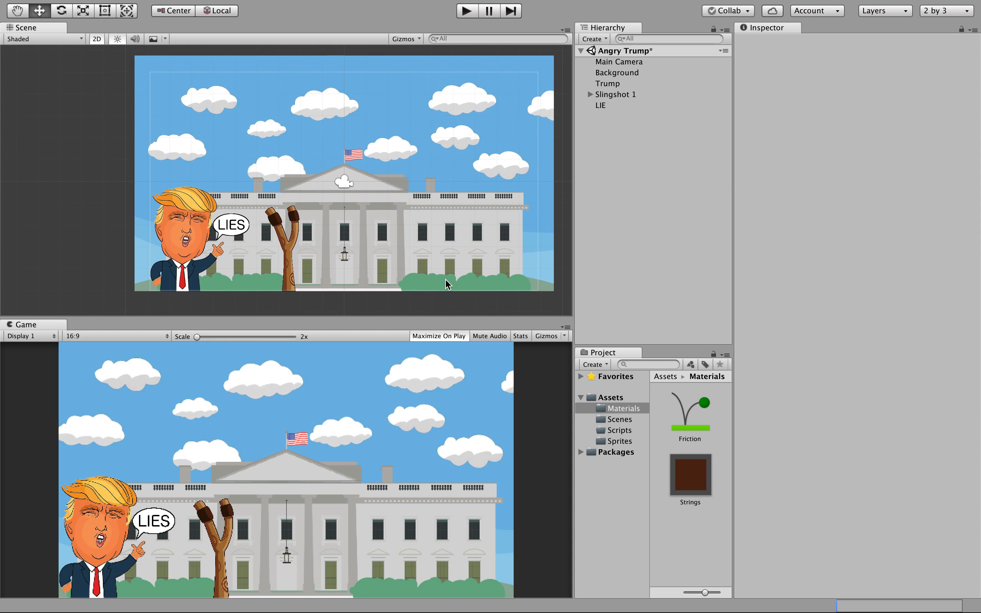
pyautogui.scroll(-8, 448, 283)
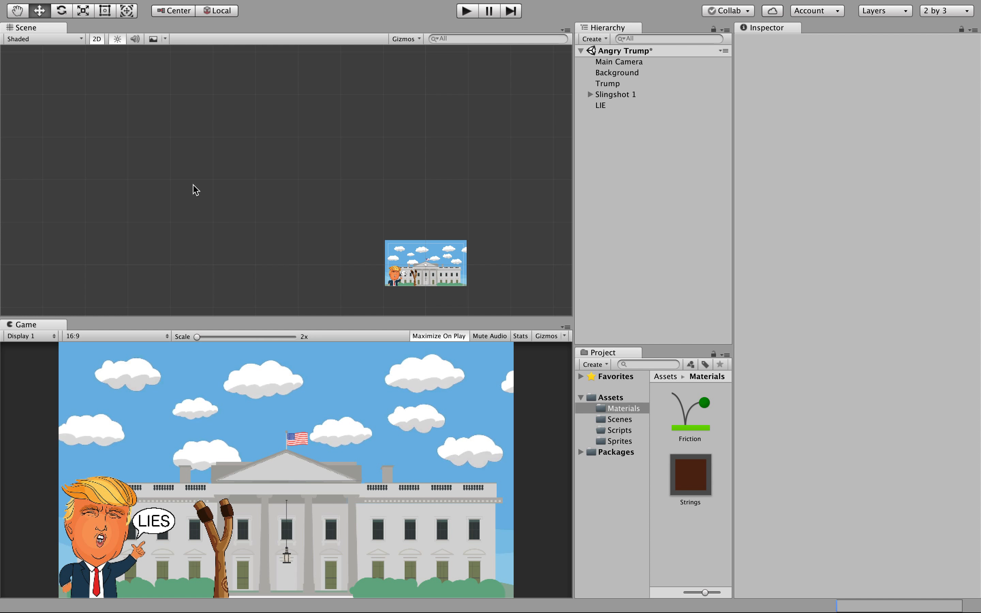
pyautogui.scroll(5, 257, 213)
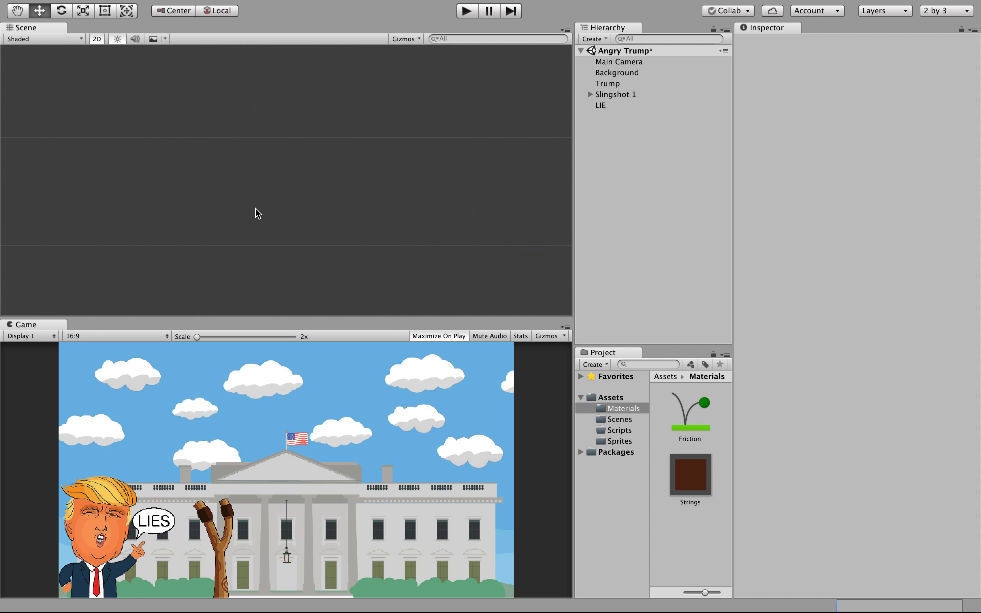
pyautogui.scroll(-3, 258, 213)
pyautogui.scroll(-3, 258, 213)
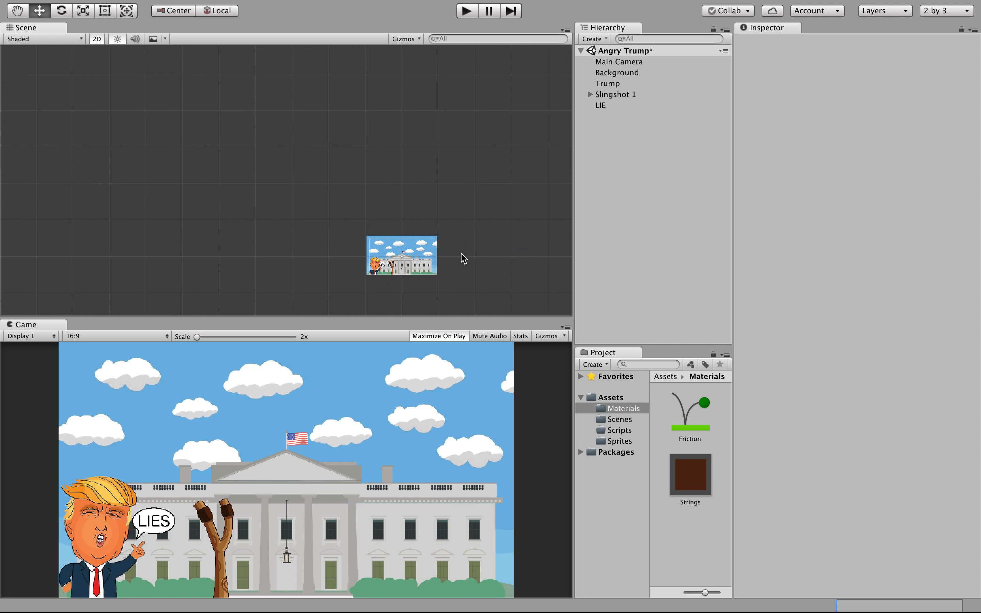
pyautogui.scroll(5, 475, 277)
pyautogui.scroll(-3, 475, 276)
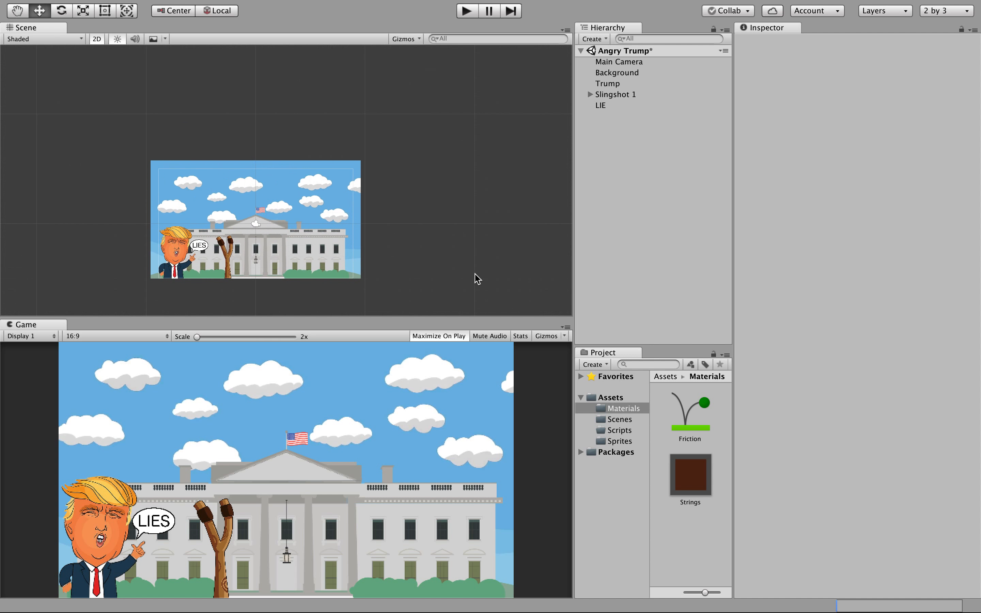
pyautogui.scroll(6, 236, 254)
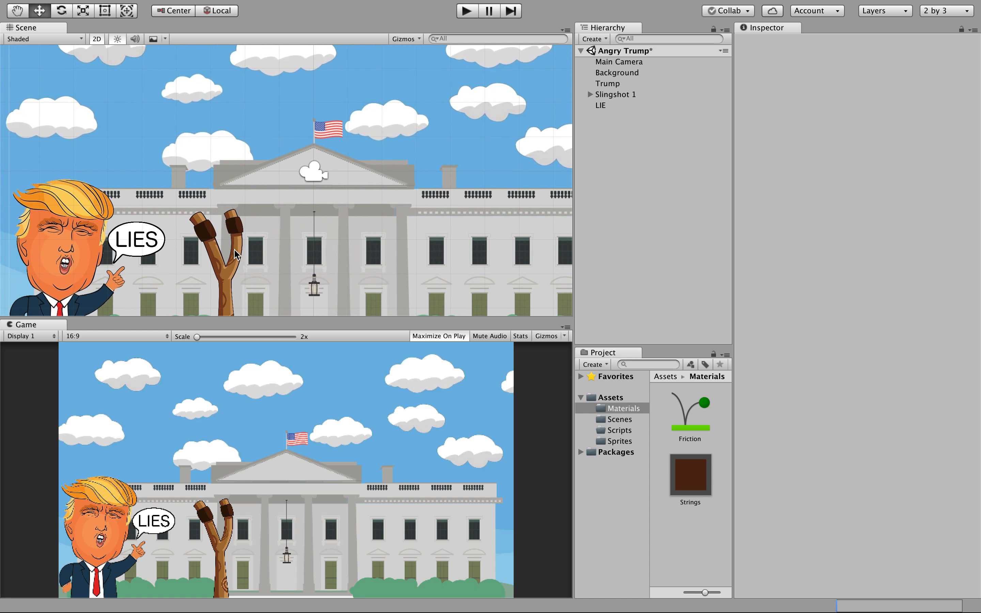
# Pan the view toward the White House and select Background to show its Edge Collider 2D.
pyautogui.press('Right')
pyautogui.press('Left')
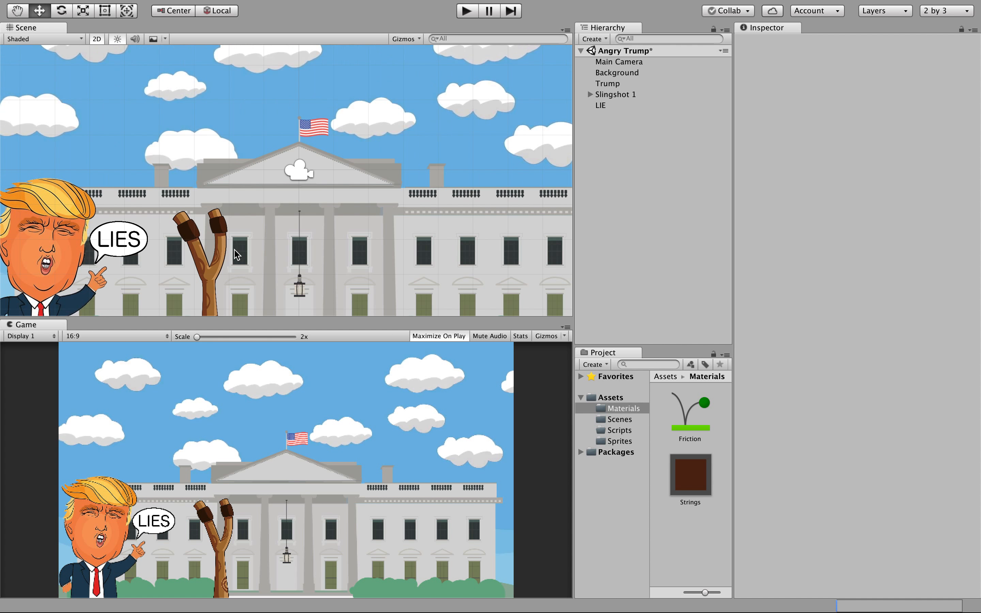
pyautogui.press('Up')
pyautogui.press('Down')
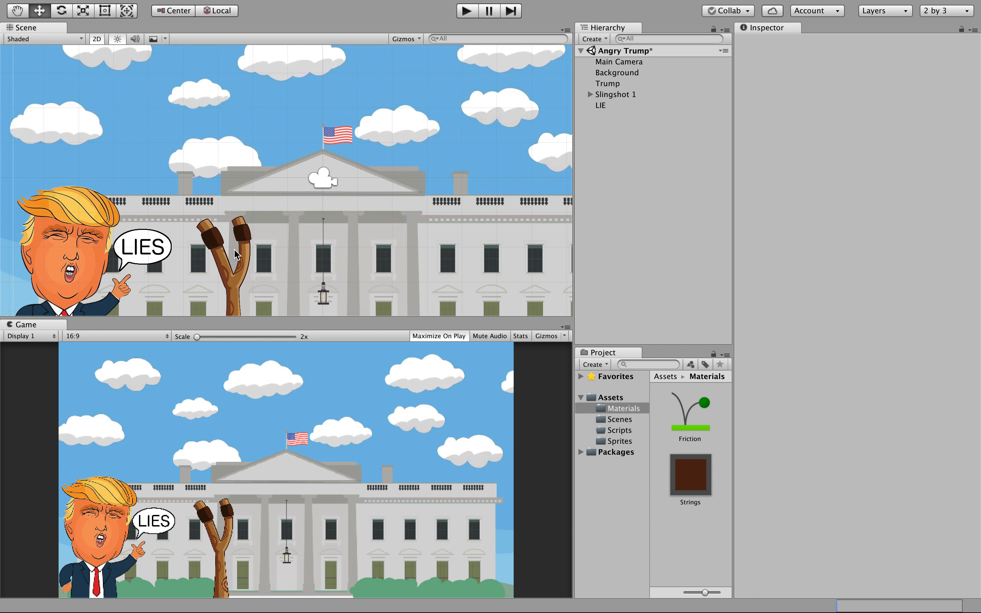
pyautogui.press('Left')
pyautogui.click(632, 72)
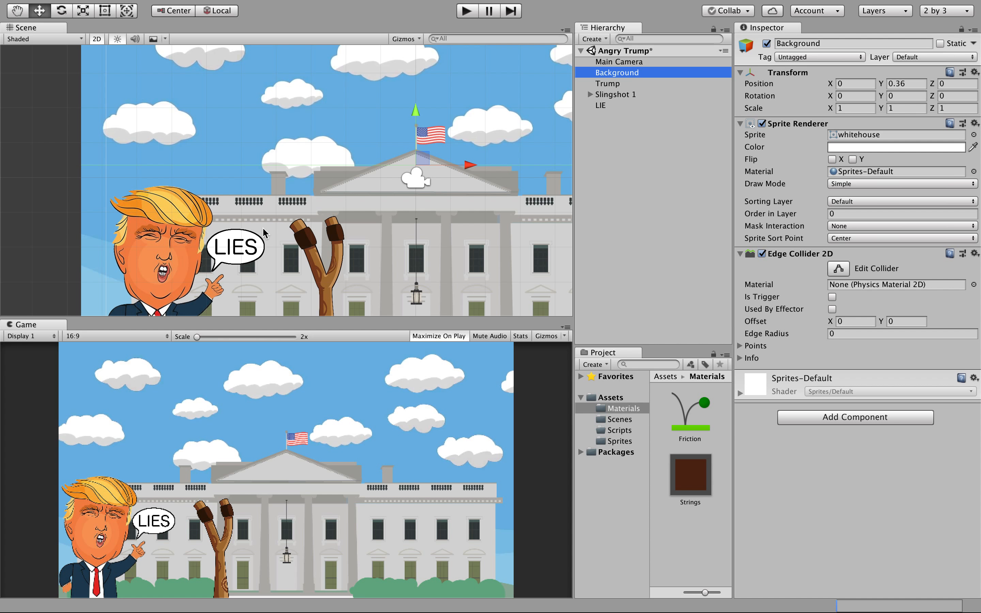
# Select Background and expand the edge collider's Points list to check both X values.
pyautogui.click(369, 175)
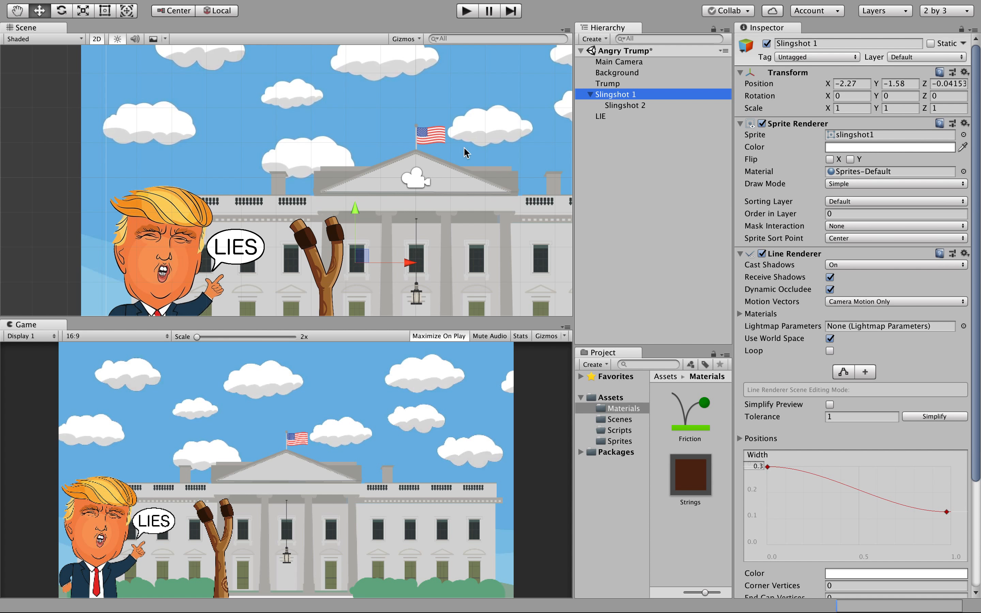
pyautogui.click(627, 74)
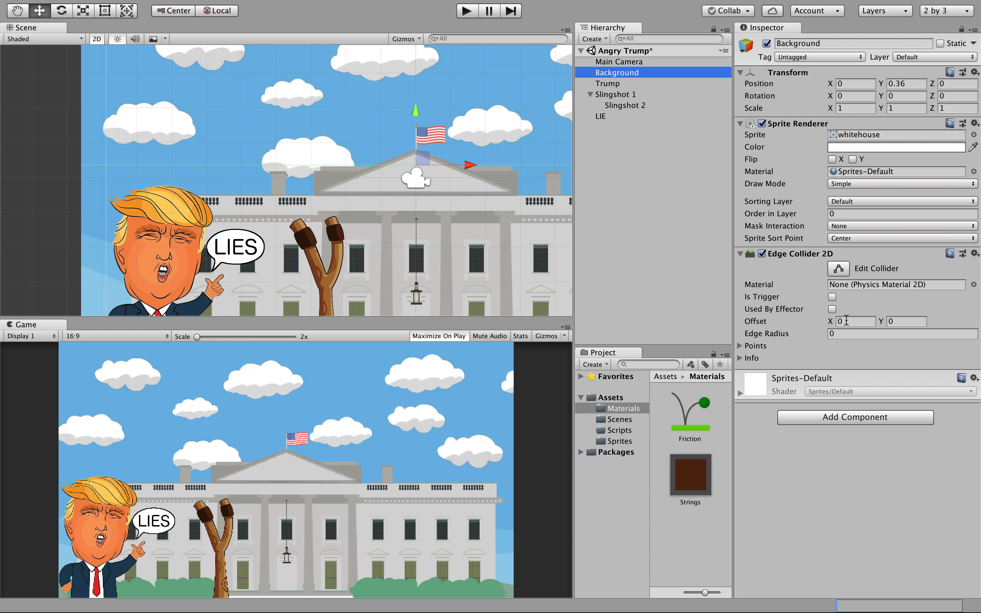
pyautogui.click(740, 346)
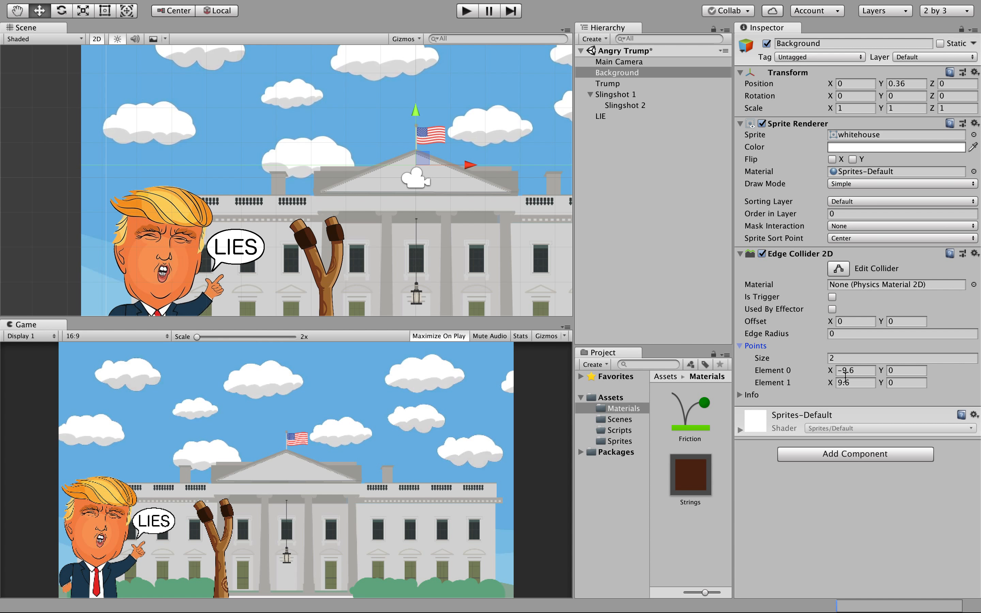
pyautogui.click(855, 370)
pyautogui.click(856, 383)
# Try the first point's Y at -2, -4 and -5 to find the scene bottom.
pyautogui.click(890, 370)
pyautogui.write('-2')
pyautogui.press('BackSpace')
pyautogui.write('4')
pyautogui.scroll(-3, 279, 184)
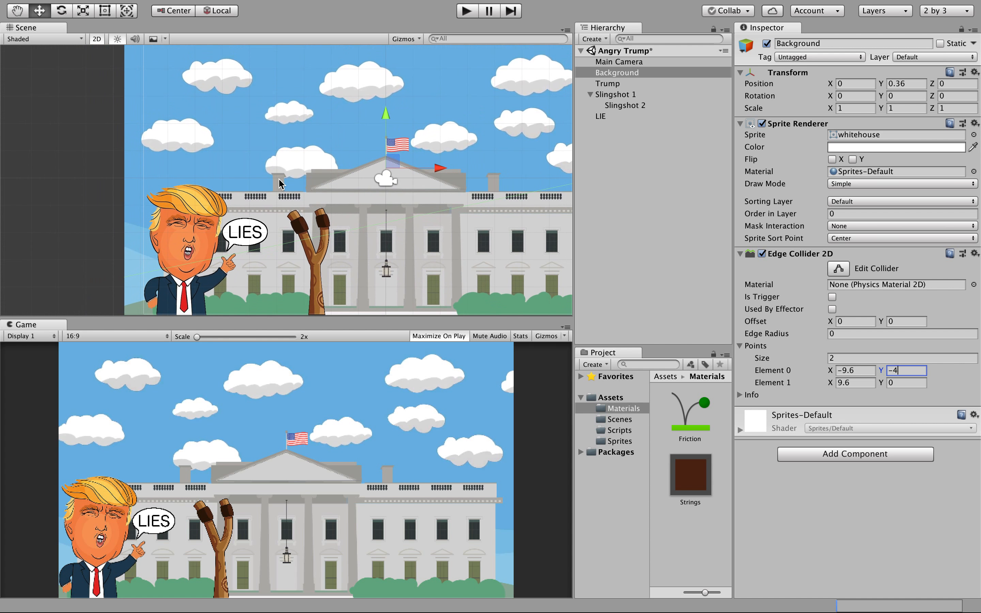
pyautogui.scroll(-2, 279, 184)
pyautogui.scroll(6, 207, 316)
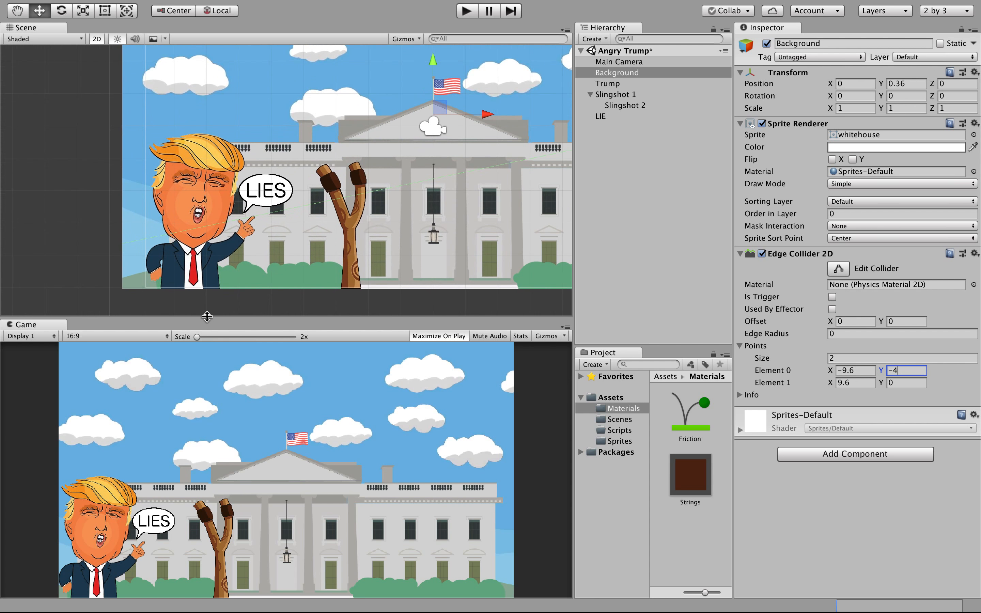
pyautogui.press('BackSpace')
pyautogui.write('5')
# Settle the first point's Y at -5.4 and set the second point's Y to -5.4.
pyautogui.press('BackSpace')
pyautogui.write('6')
pyautogui.press('BackSpace')
pyautogui.write('5.5')
pyautogui.press('BackSpace')
pyautogui.write('3')
pyautogui.press('BackSpace')
pyautogui.write('4')
pyautogui.click(902, 383)
pyautogui.write('-5.4')
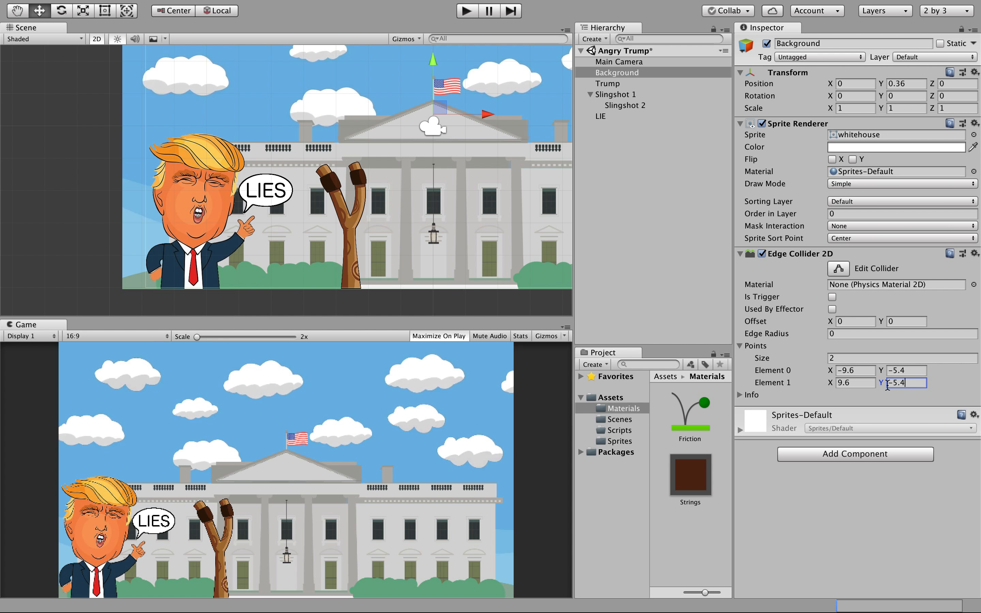
pyautogui.scroll(-5, 528, 300)
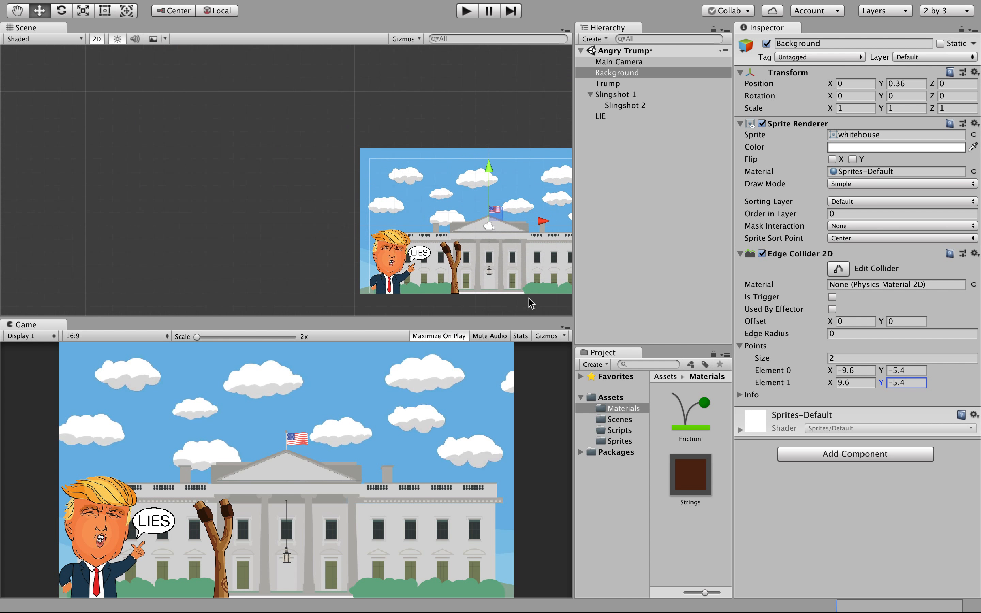
pyautogui.scroll(5, 503, 303)
pyautogui.scroll(1, 503, 303)
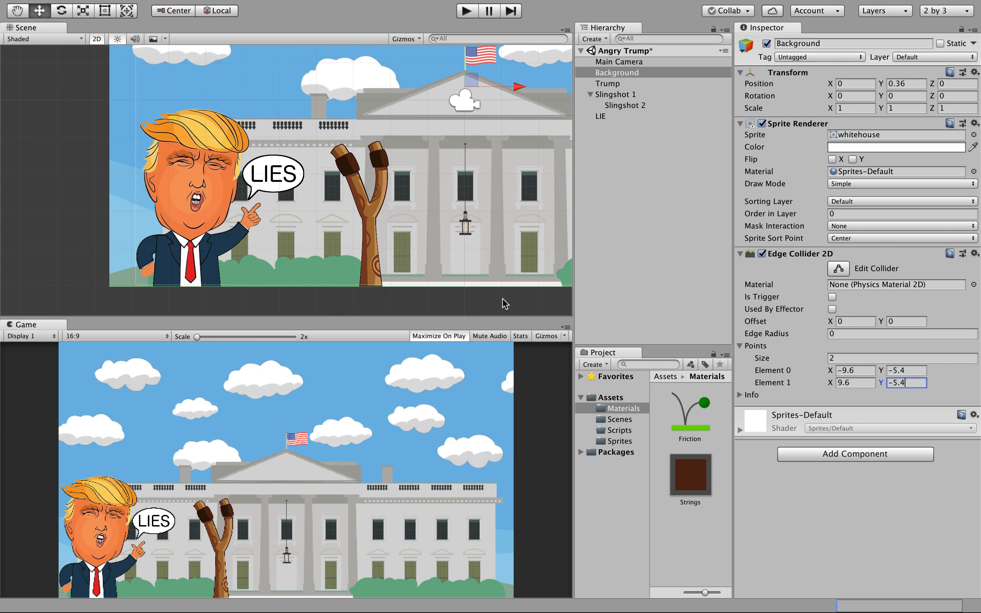
pyautogui.scroll(-5, 144, 269)
pyautogui.scroll(5, 237, 309)
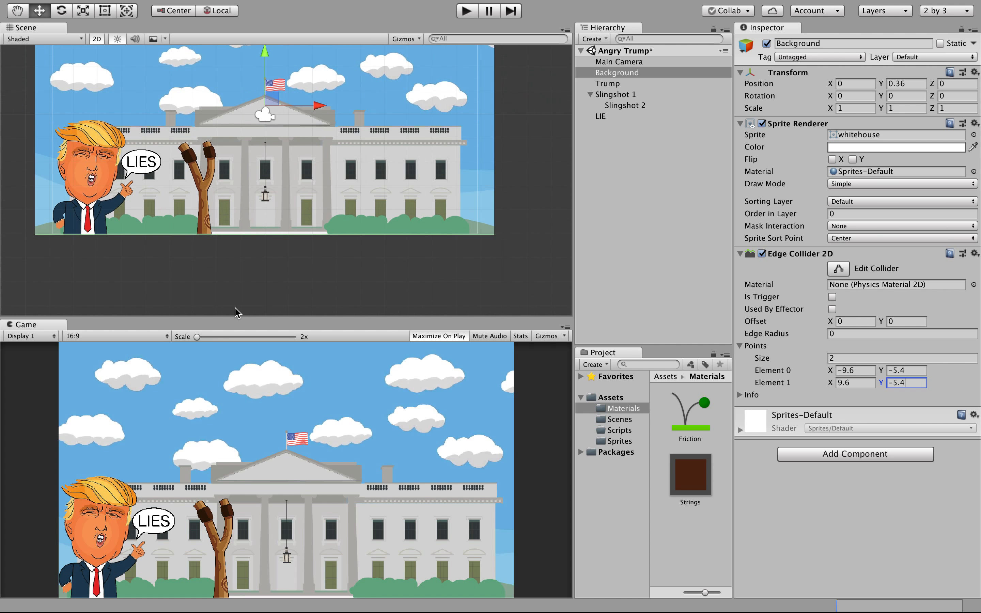
pyautogui.scroll(-5, 372, 218)
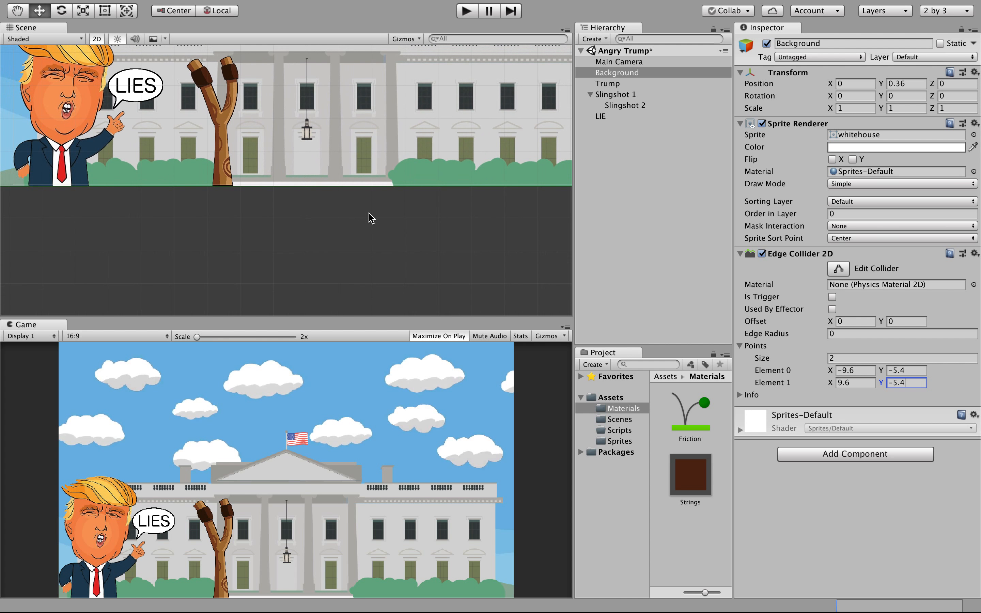
pyautogui.scroll(8, 61, 172)
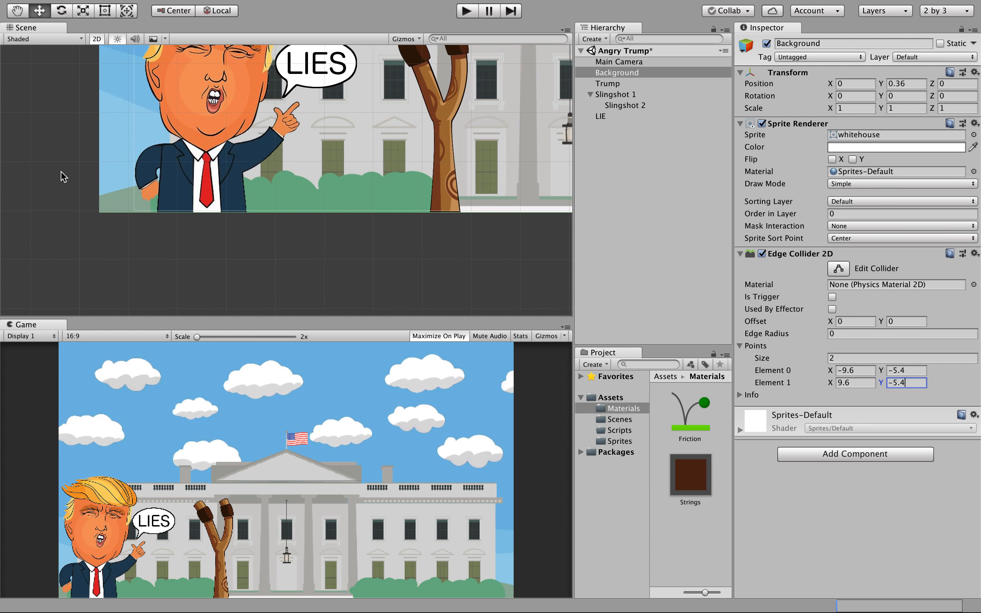
pyautogui.scroll(5, 62, 172)
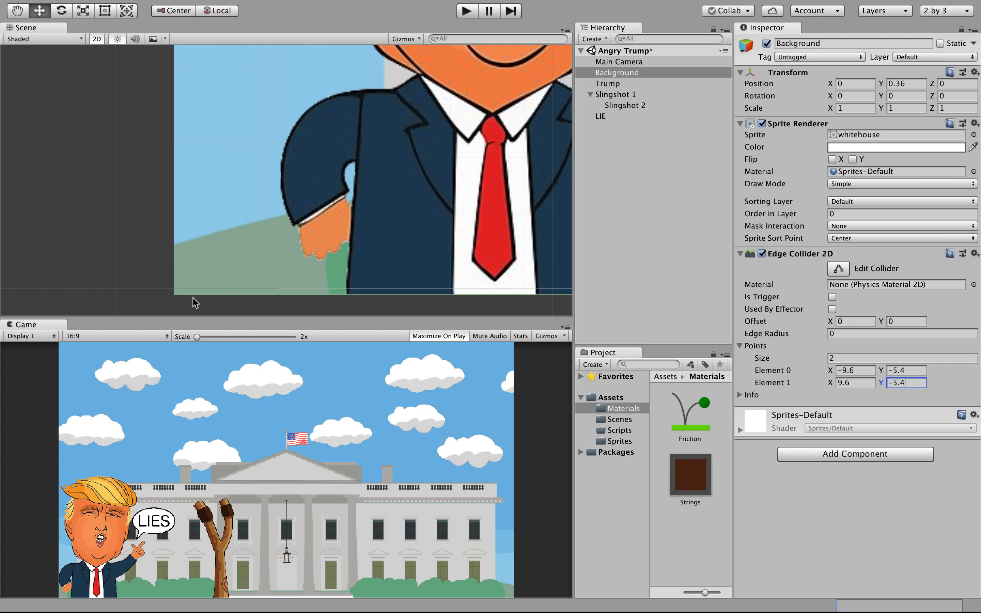
pyautogui.press('f')
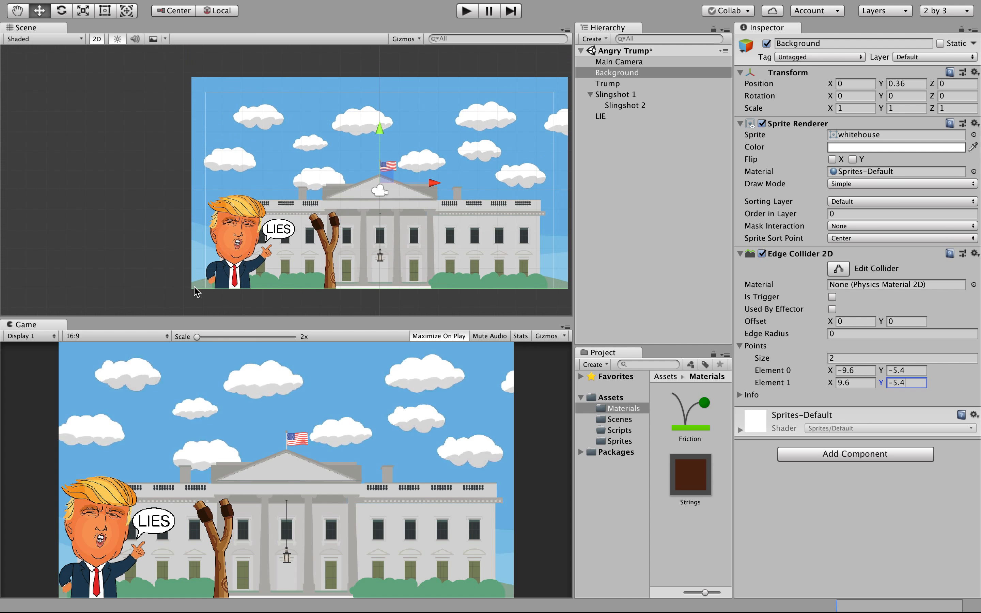
pyautogui.scroll(-4, 194, 287)
pyautogui.scroll(3, 200, 287)
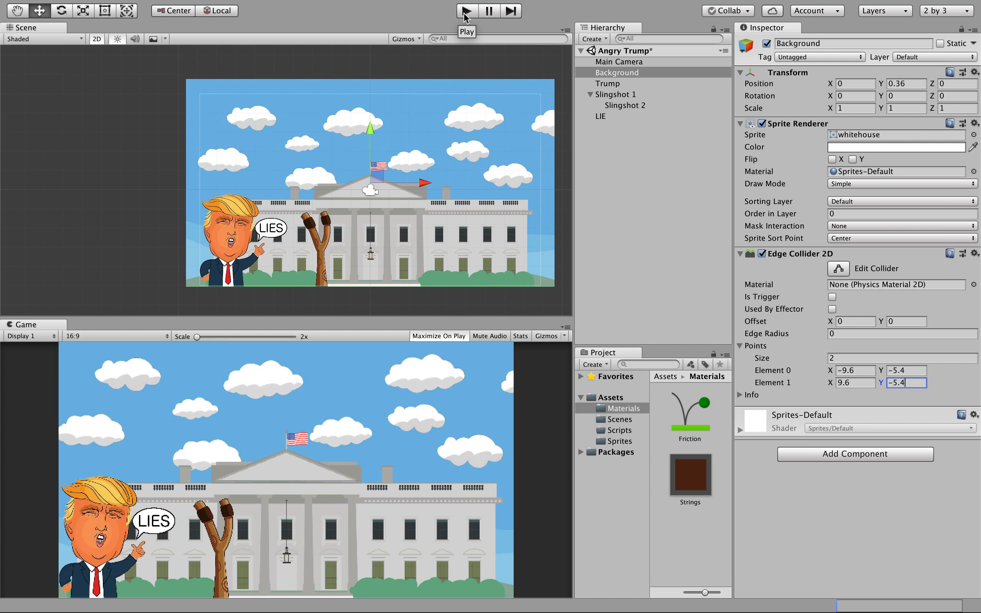
# Switch LIE's Rigidbody 2D to Dynamic and run play mode to watch it drop.
pyautogui.click(272, 228)
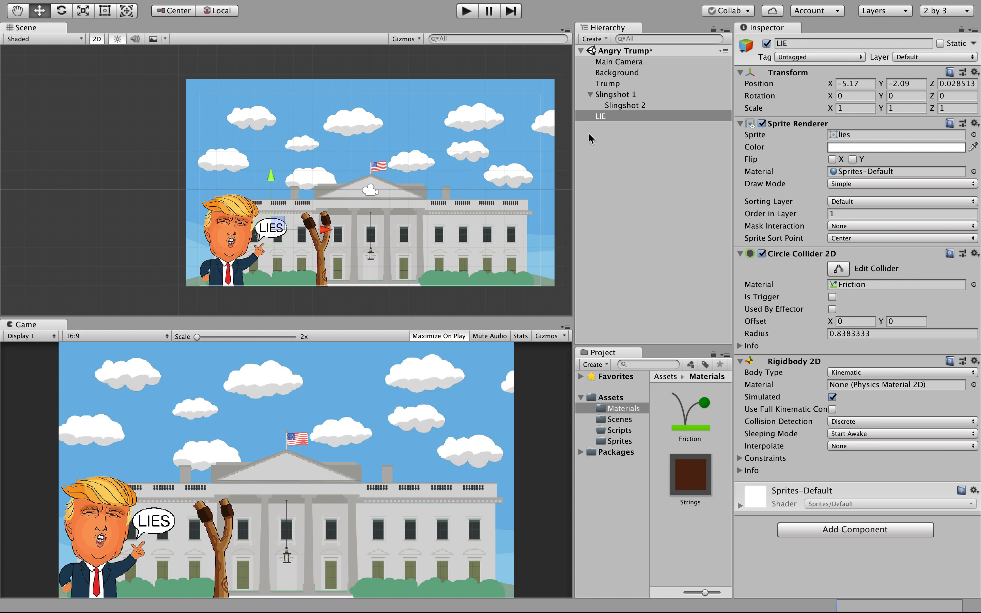
pyautogui.click(645, 105)
pyautogui.click(618, 117)
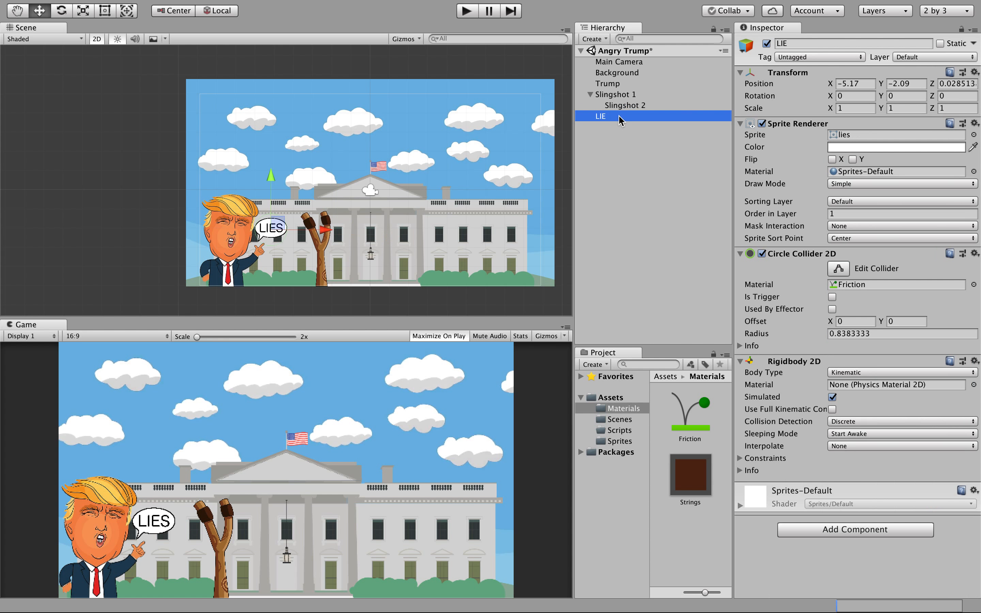
pyautogui.click(852, 374)
pyautogui.click(847, 364)
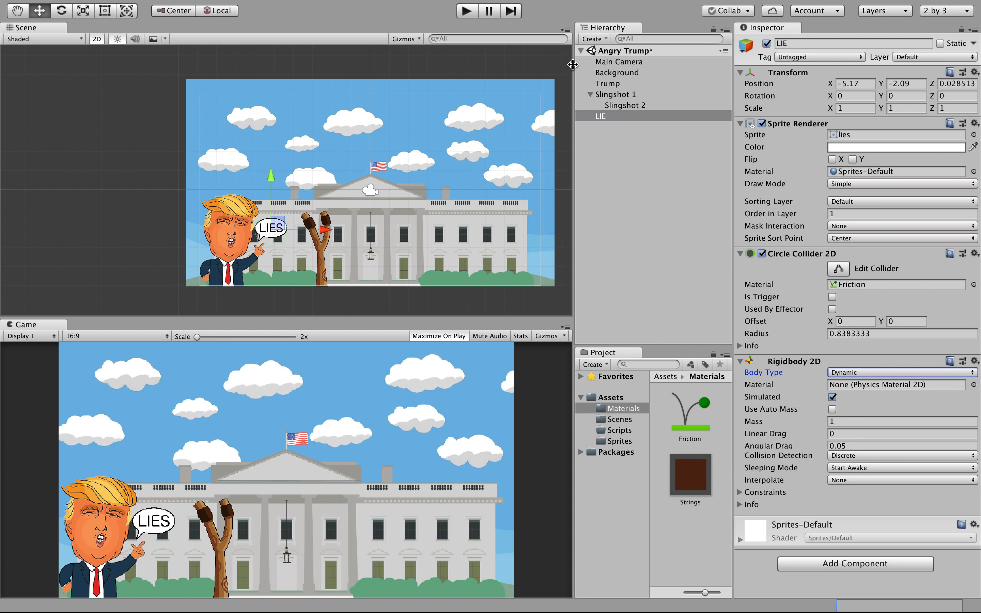
pyautogui.click(464, 15)
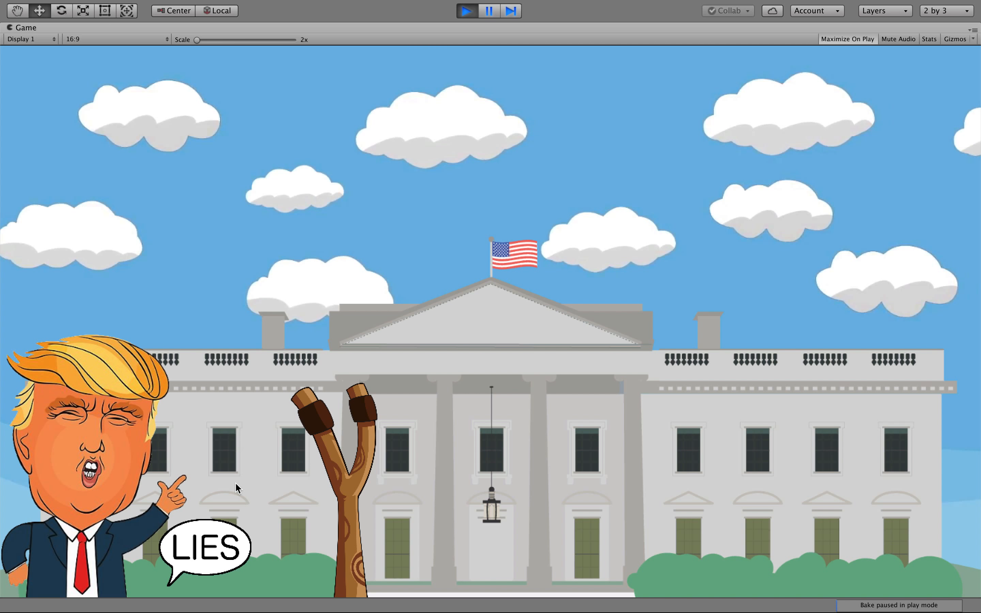
pyautogui.click(467, 11)
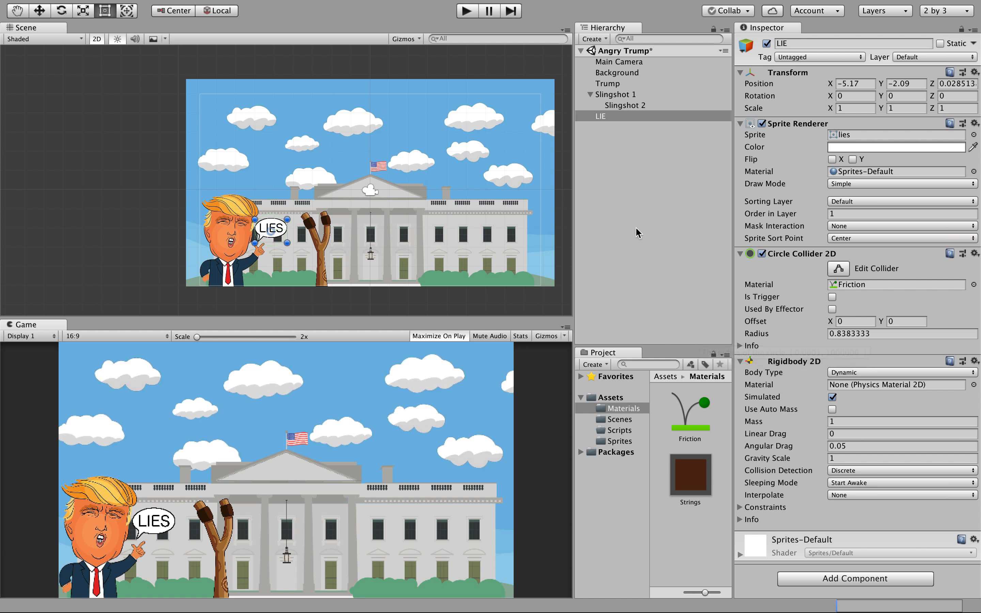
pyautogui.click(624, 118)
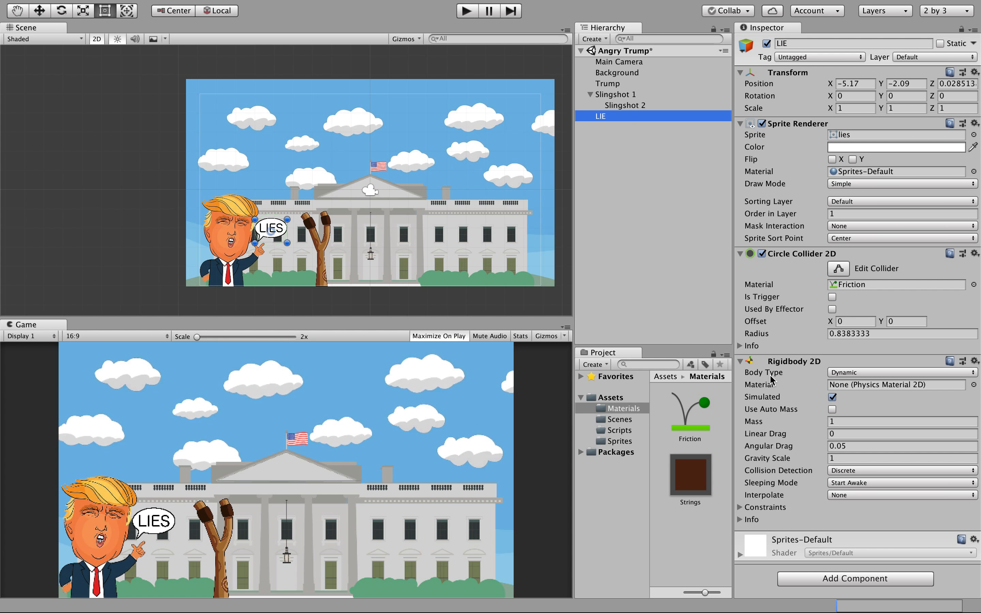
pyautogui.click(804, 579)
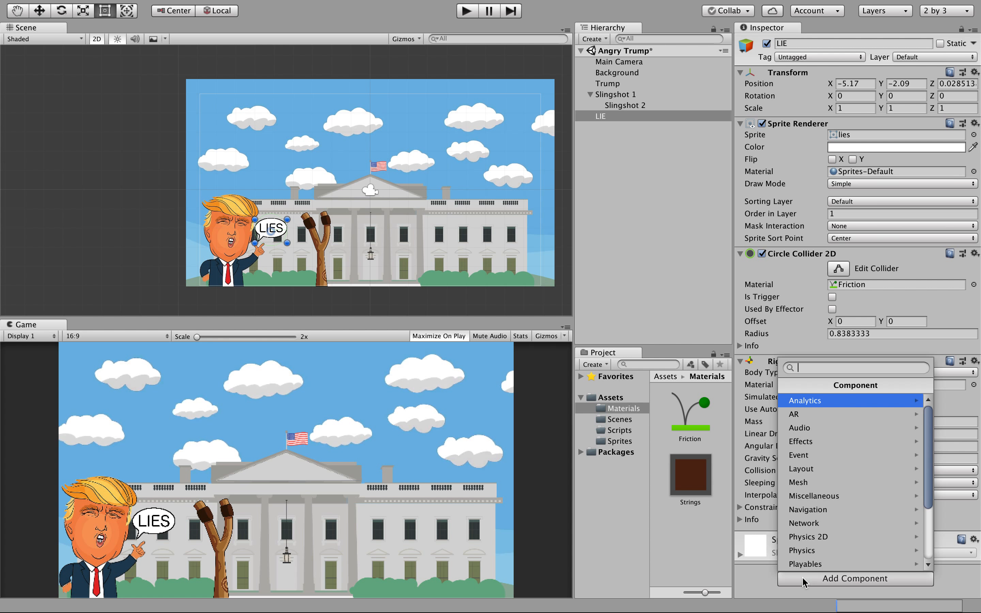
pyautogui.click(812, 538)
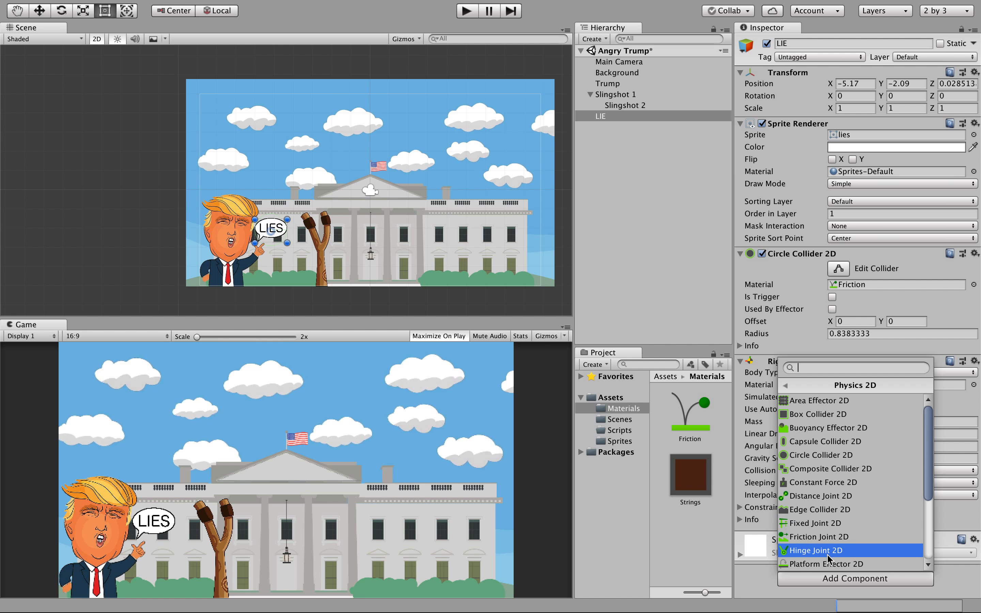
pyautogui.click(927, 499)
pyautogui.moveTo(928, 498); pyautogui.dragTo(926, 566)
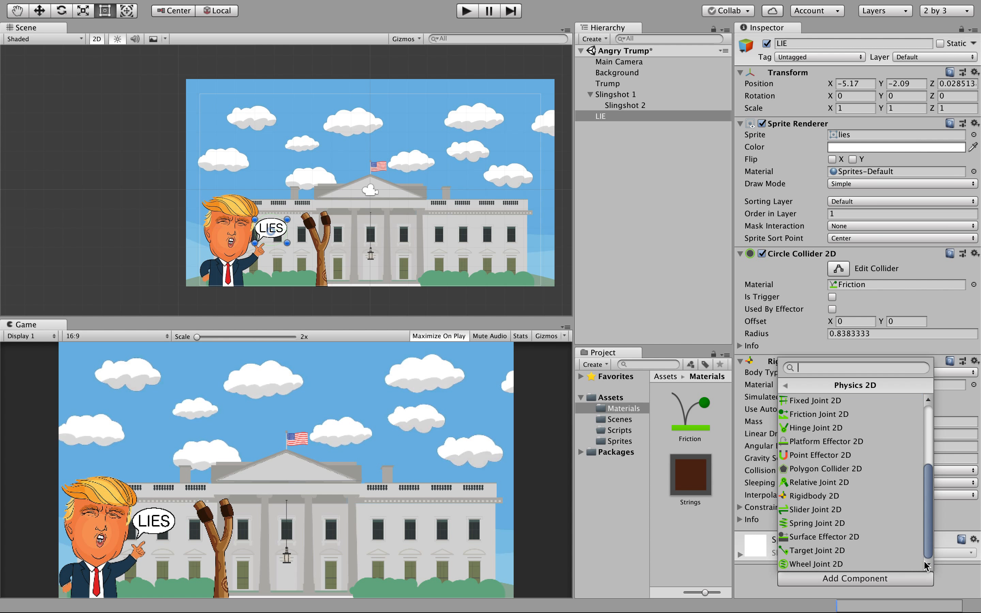
pyautogui.click(855, 523)
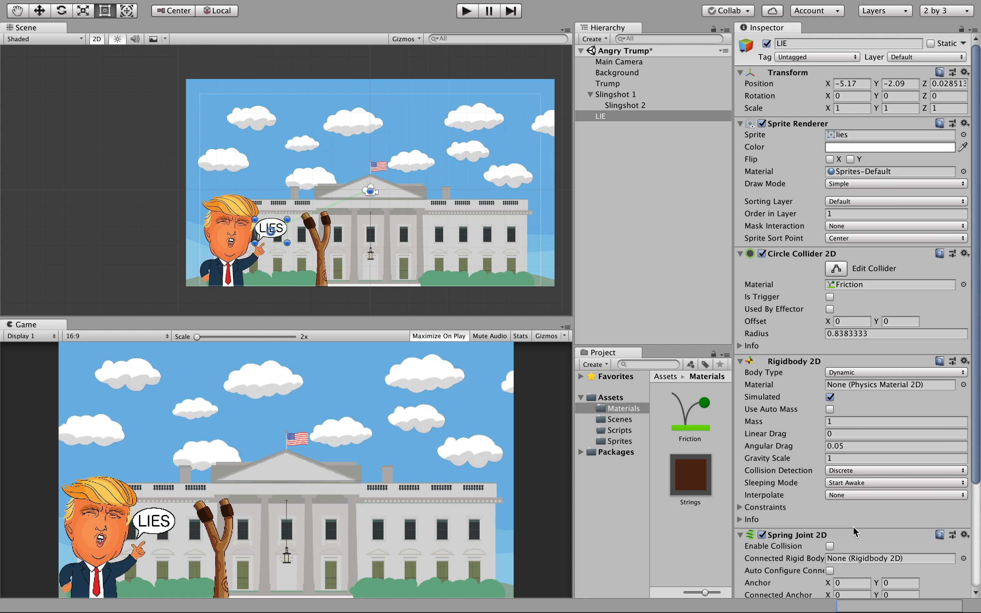
pyautogui.scroll(-5, 855, 531)
pyautogui.scroll(5, 855, 532)
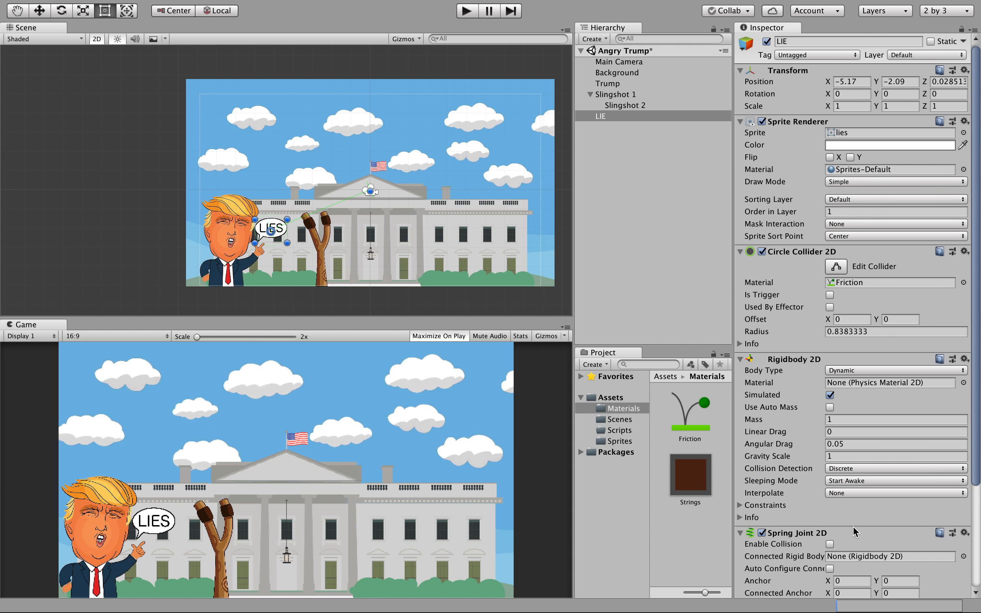
# Turn off Auto Configure Distance and set the spring Distance to 0.005.
pyautogui.scroll(-5, 853, 532)
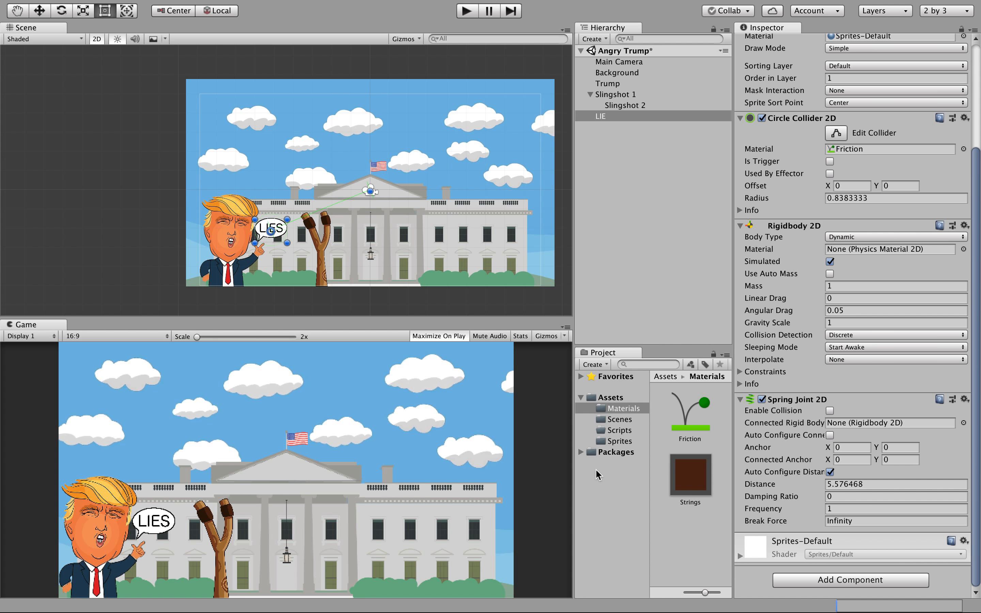
pyautogui.click(838, 484)
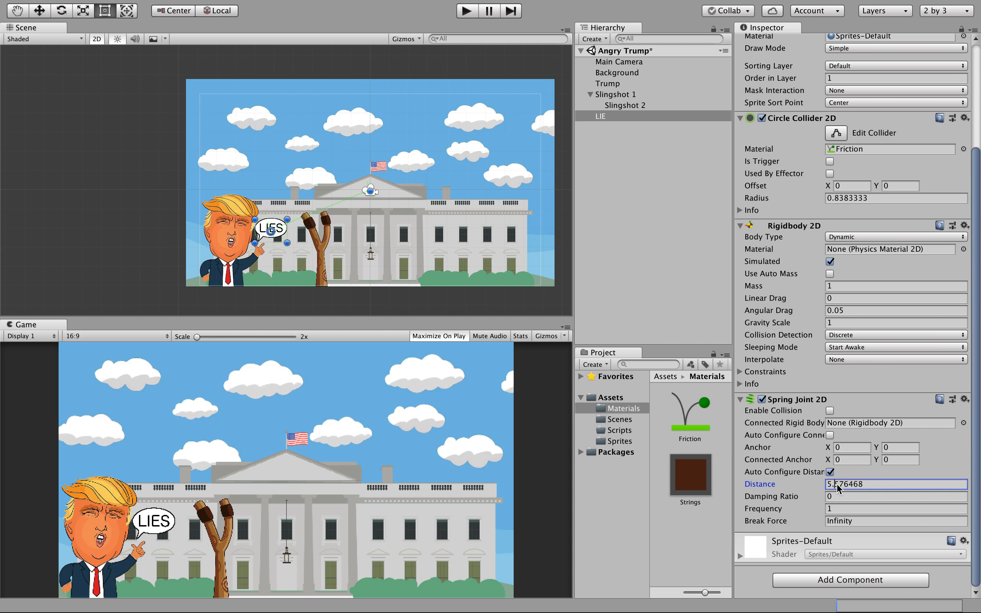
pyautogui.write('0')
pyautogui.press('Return')
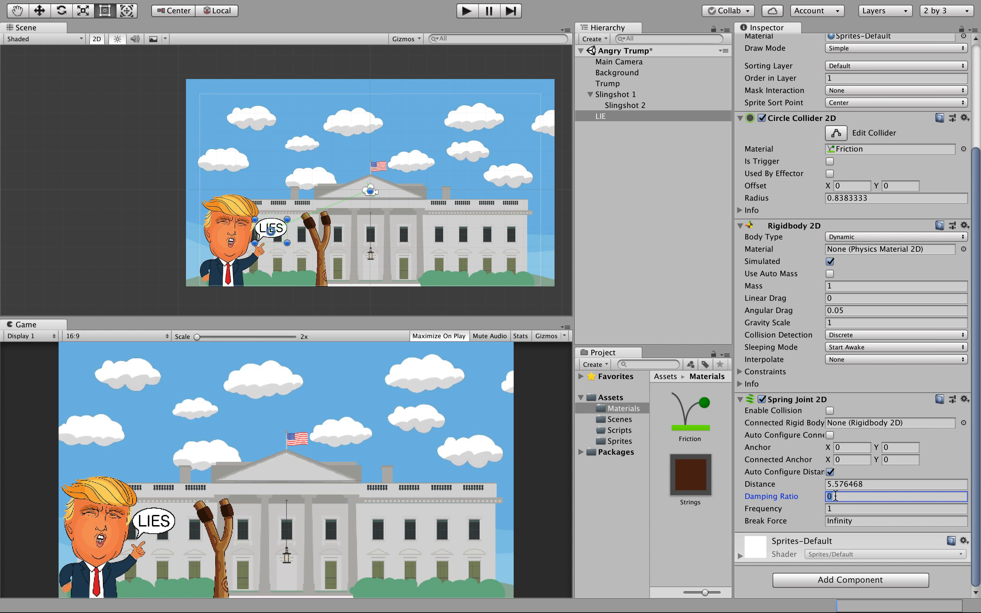
pyautogui.click(838, 485)
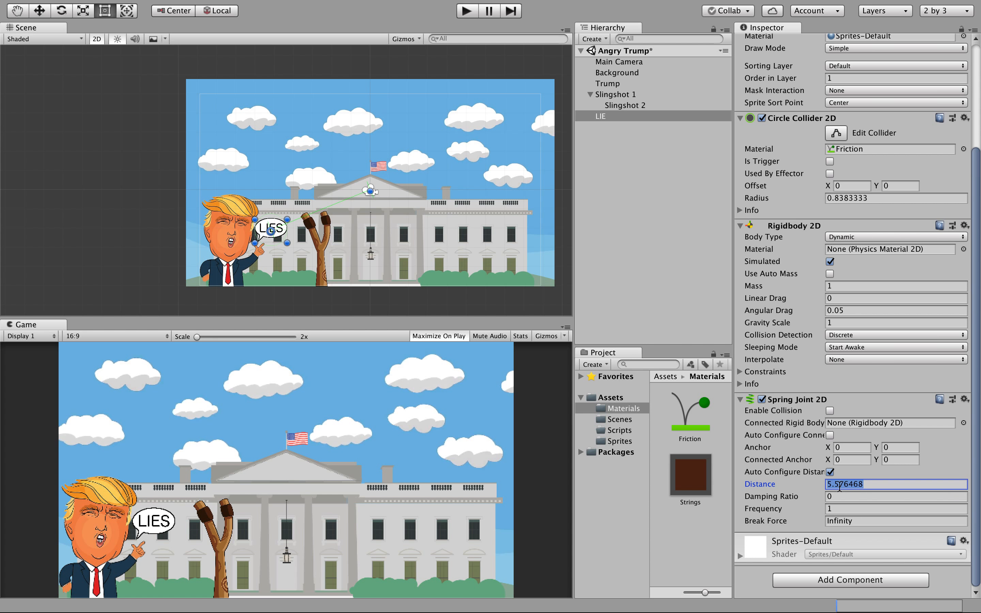
pyautogui.click(829, 472)
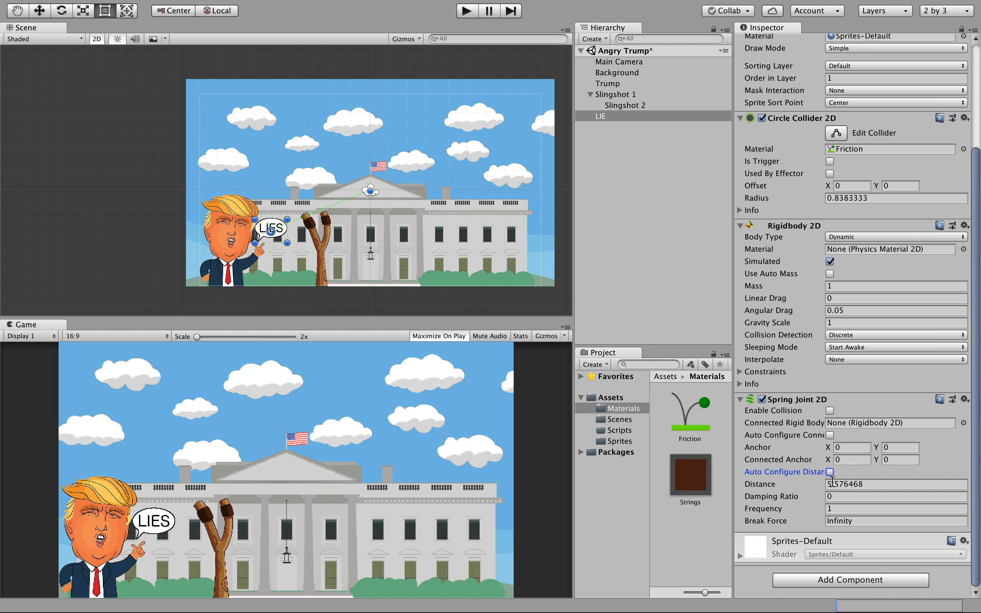
pyautogui.click(832, 484)
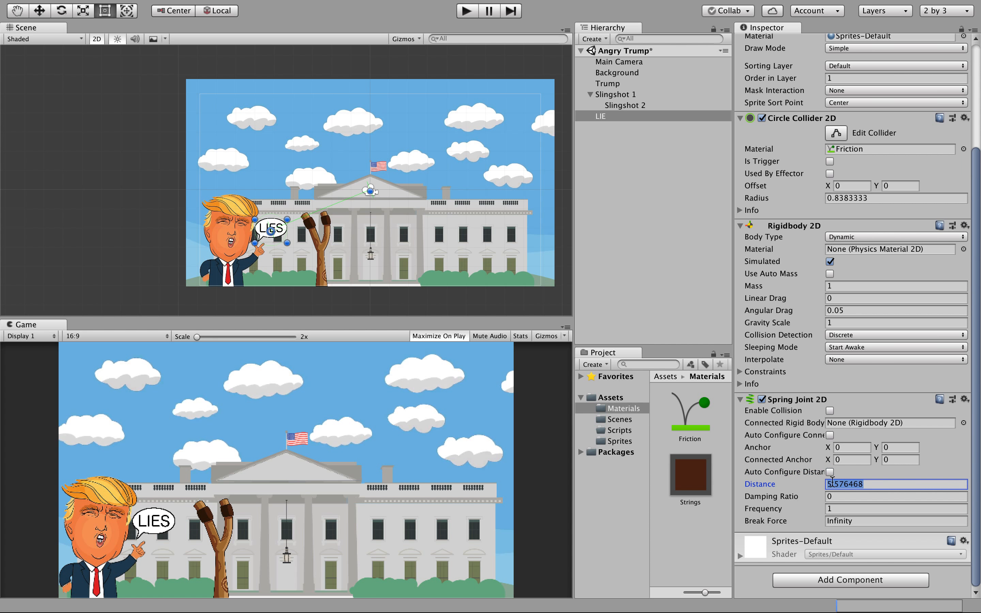
pyautogui.write('0.005')
pyautogui.press('Tab')
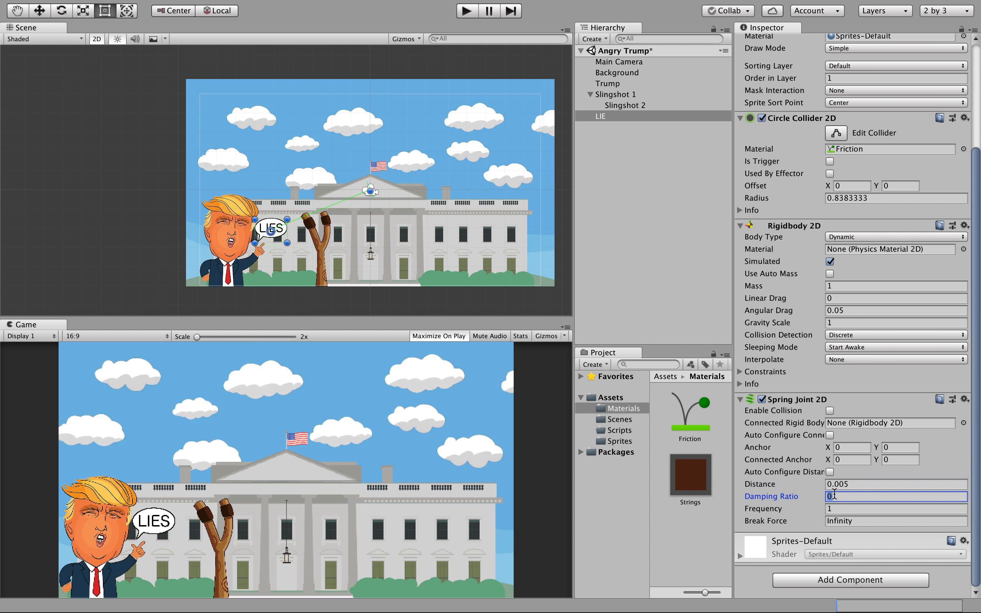
pyautogui.click(840, 483)
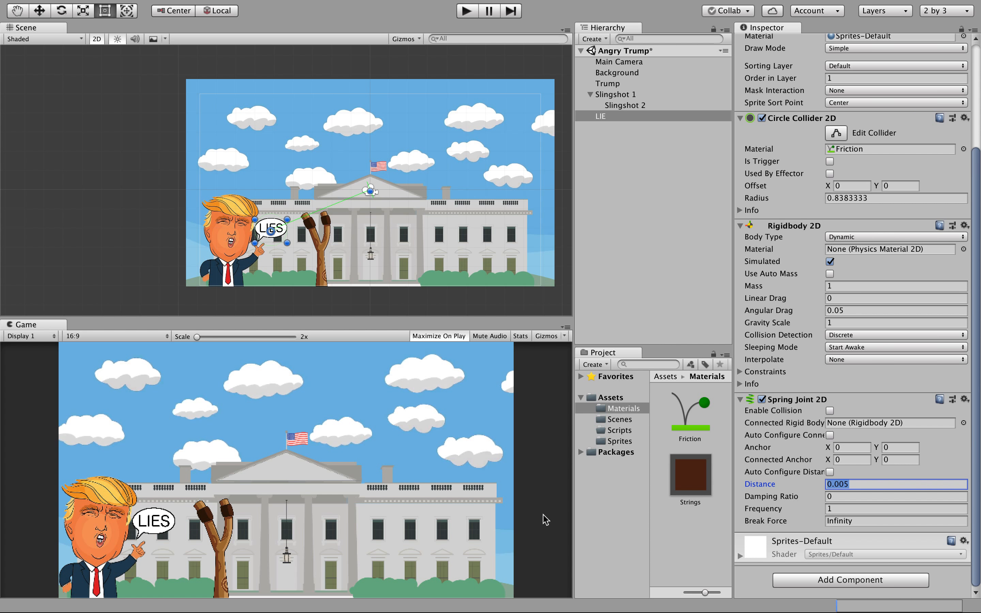
# Set the spring joint's Damping Ratio to 0.2.
pyautogui.click(829, 497)
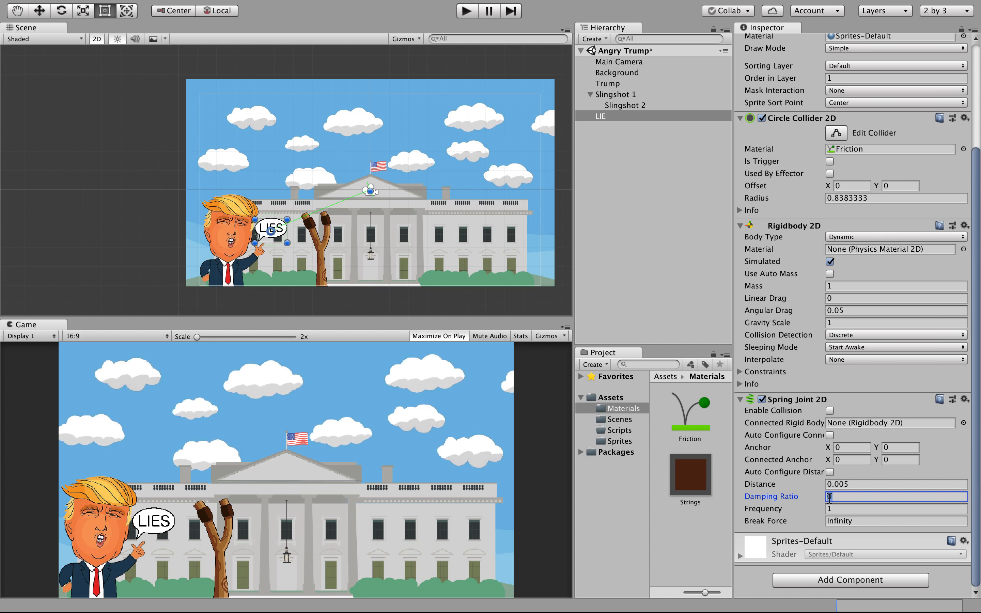
pyautogui.press('BackSpace')
pyautogui.write('2')
pyautogui.click(810, 524)
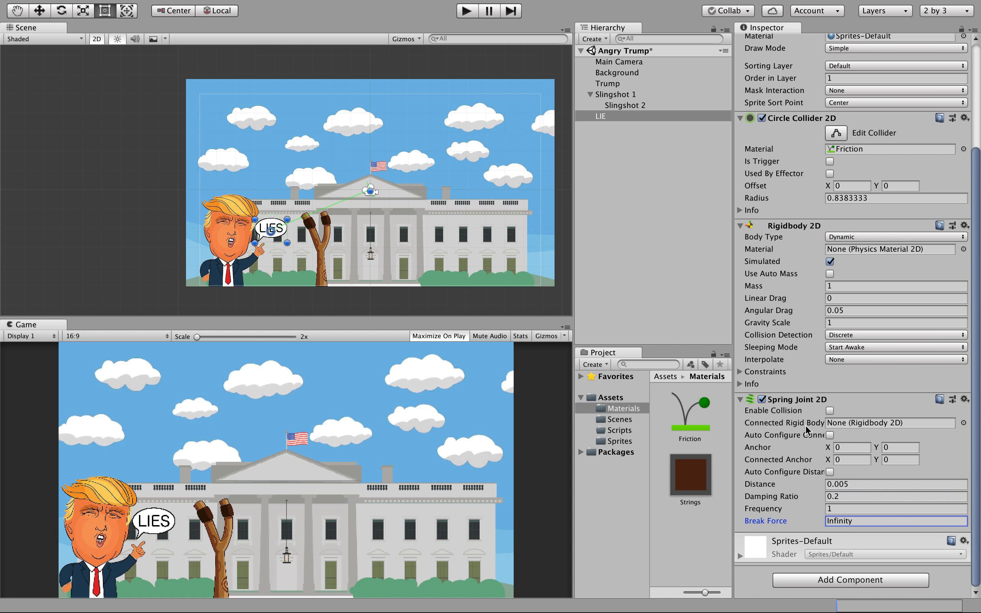
# Browse the Connected Rigid Body picker's lists without choosing, then reselect LIE.
pyautogui.click(880, 424)
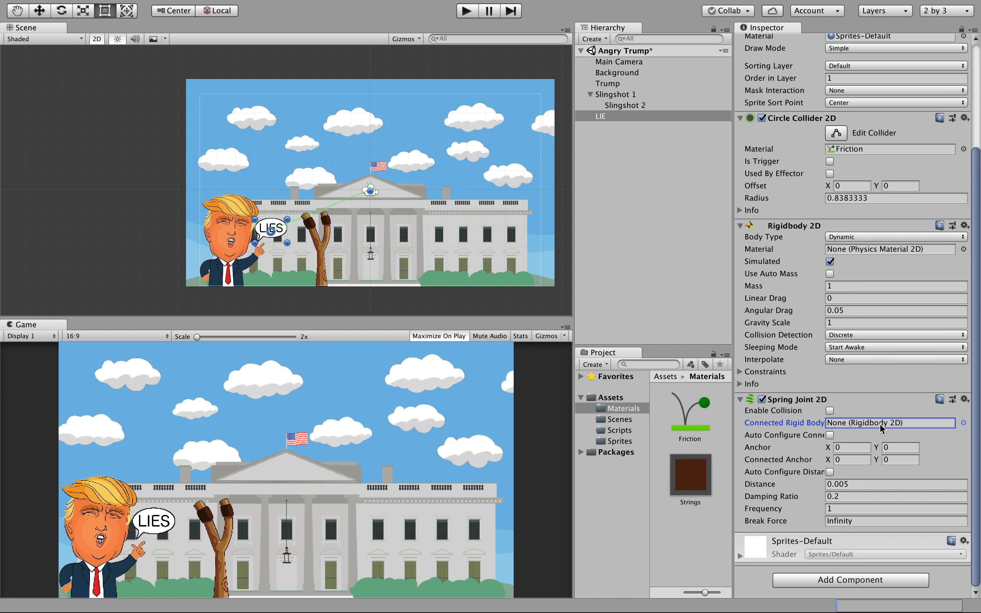
pyautogui.click(964, 423)
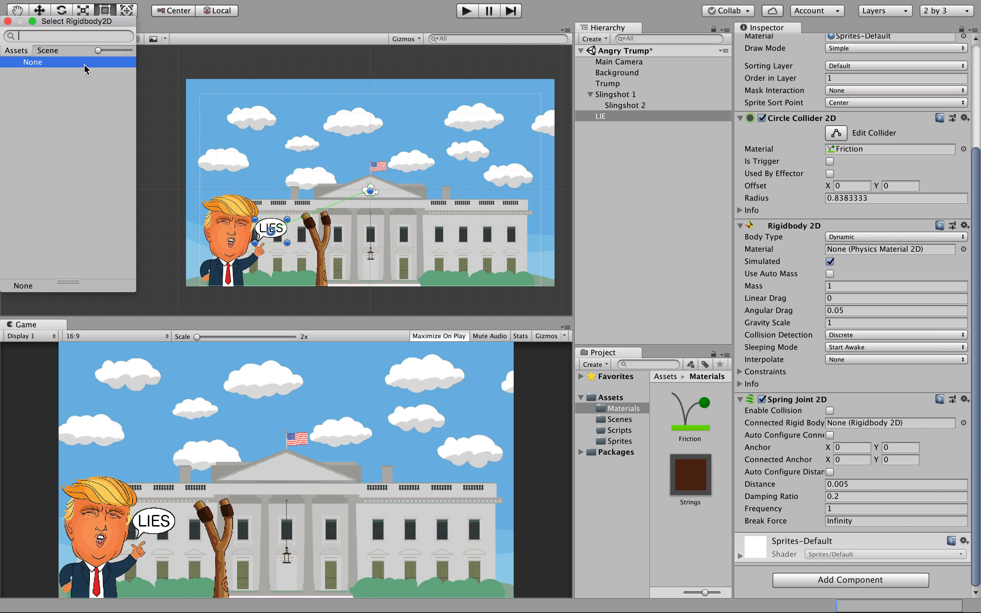
pyautogui.click(46, 51)
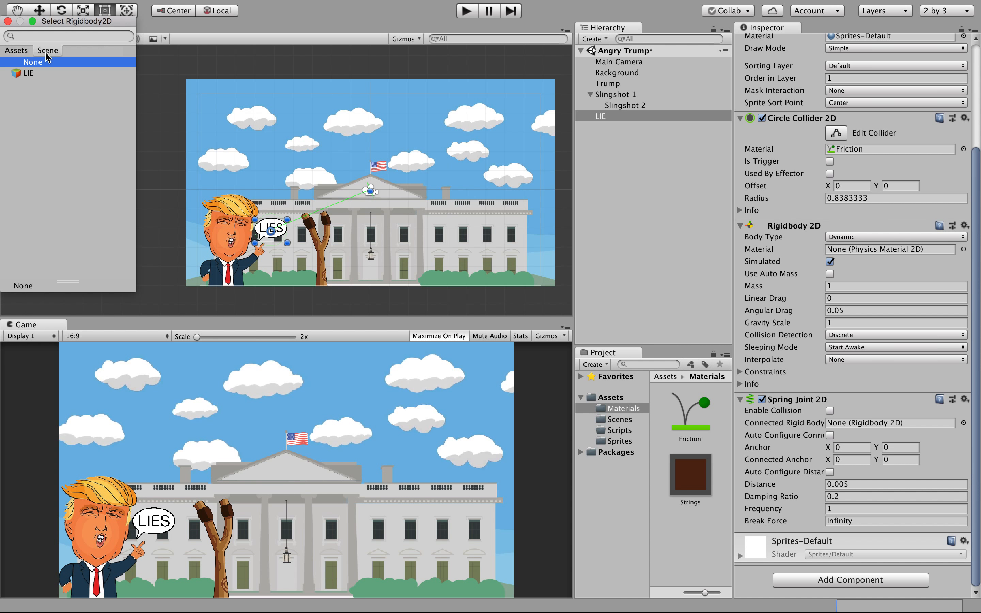
pyautogui.click(16, 50)
pyautogui.click(8, 21)
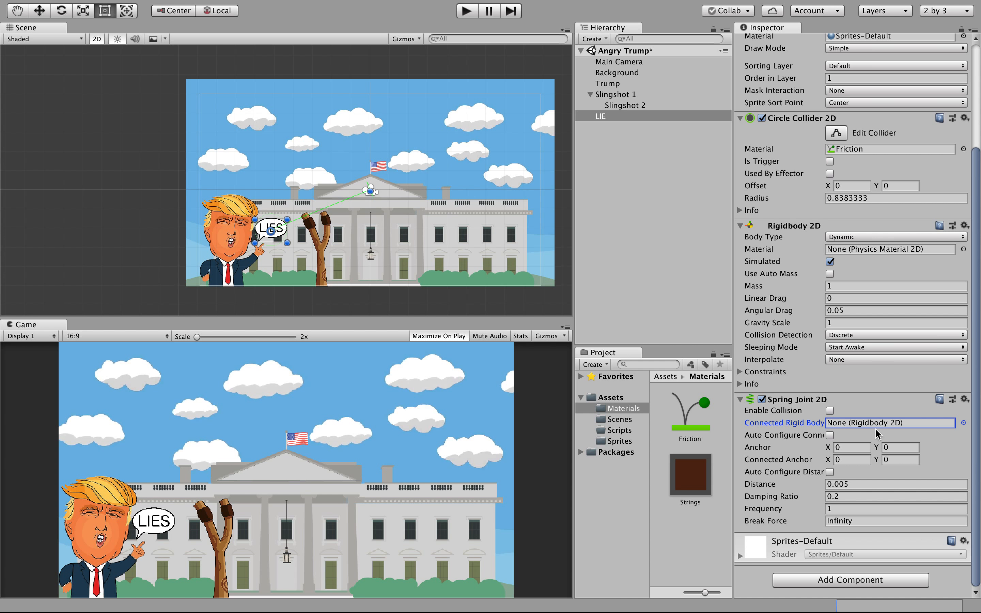
pyautogui.click(350, 210)
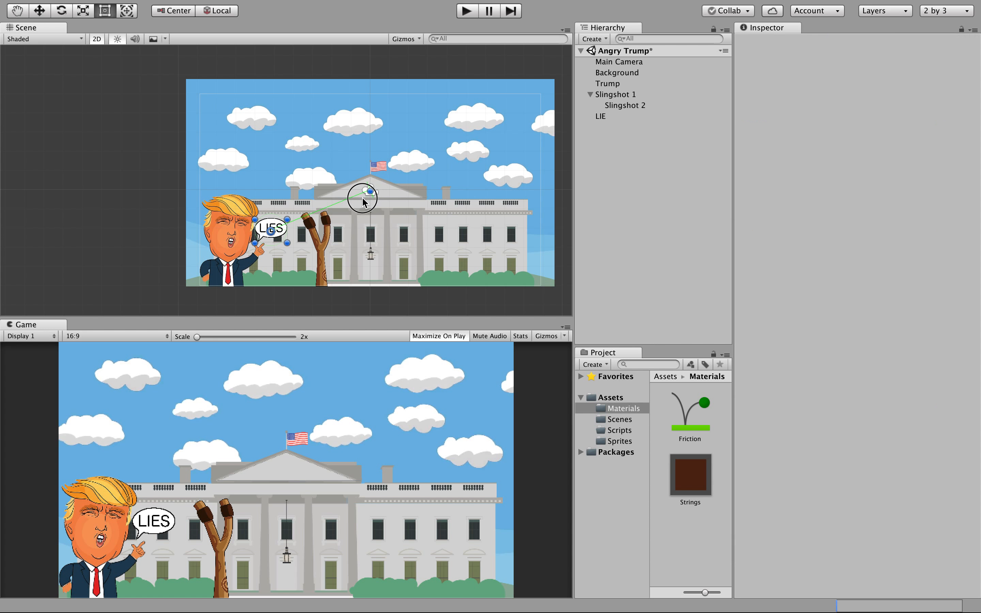
pyautogui.click(266, 235)
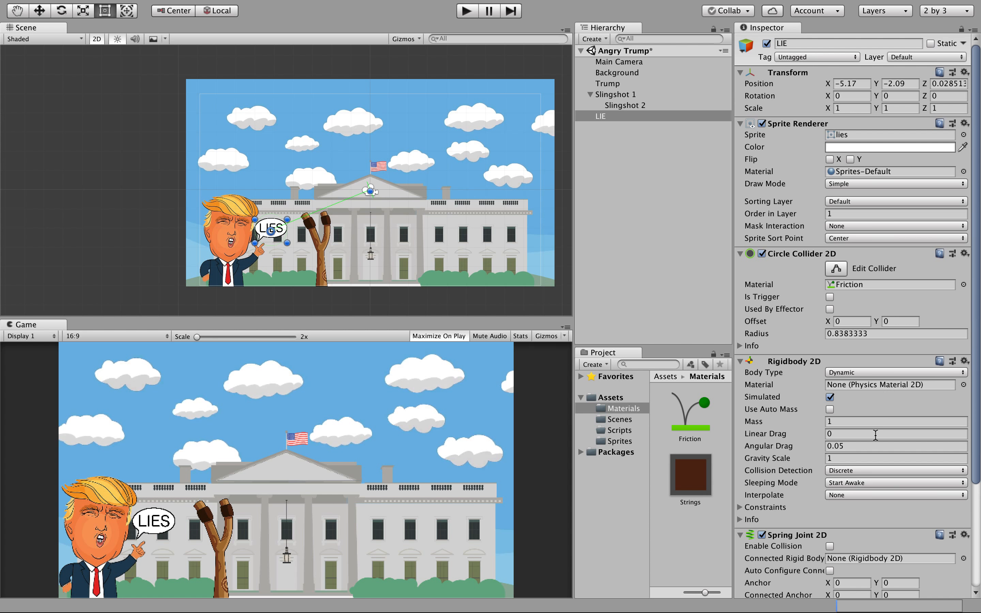
# Pick LIE's own Rigidbody 2D as the spring joint's connected body from the scene list.
pyautogui.scroll(-3, 835, 544)
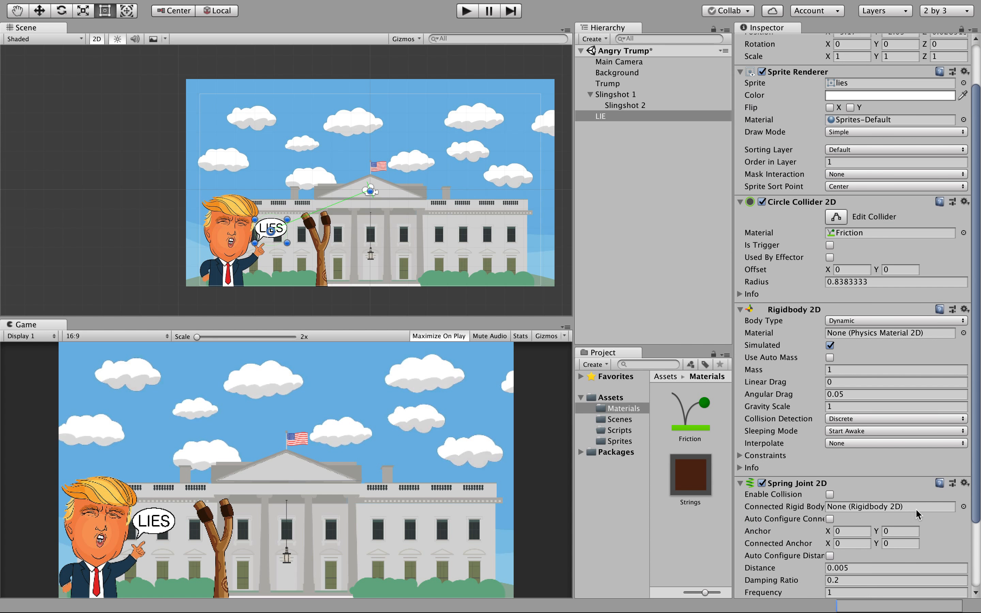
pyautogui.click(964, 507)
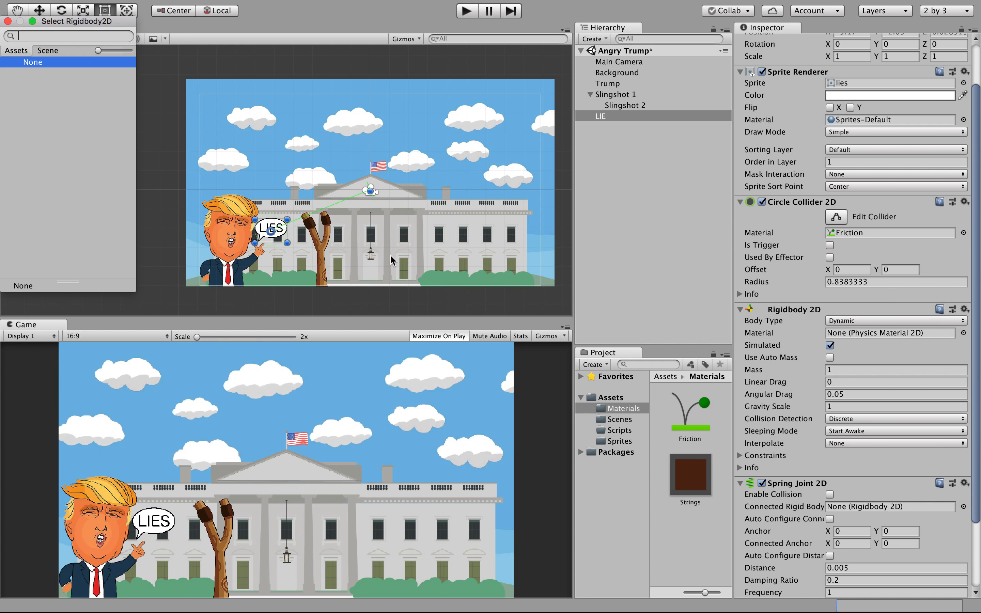
pyautogui.click(47, 51)
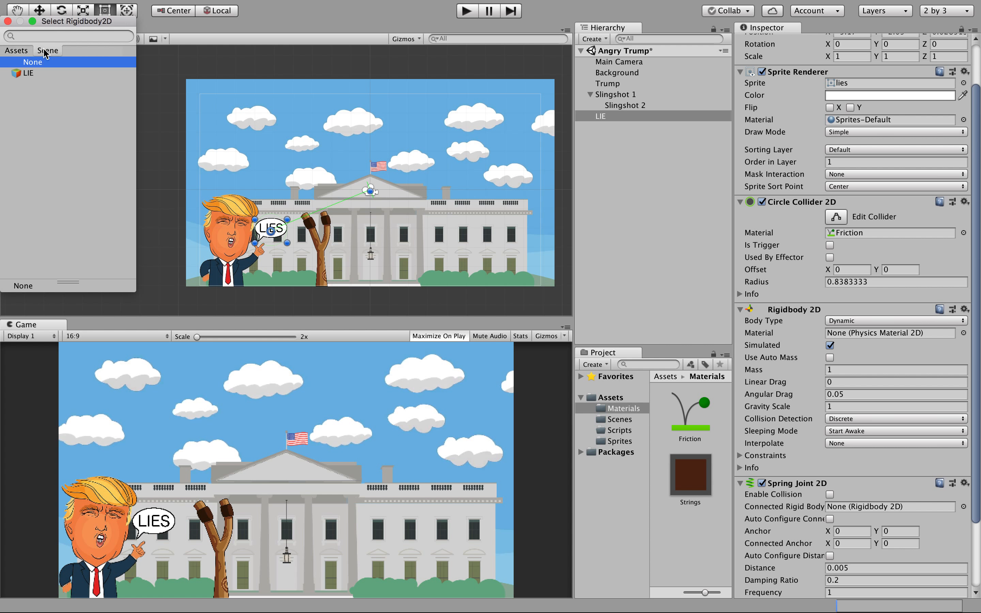
pyautogui.click(32, 74)
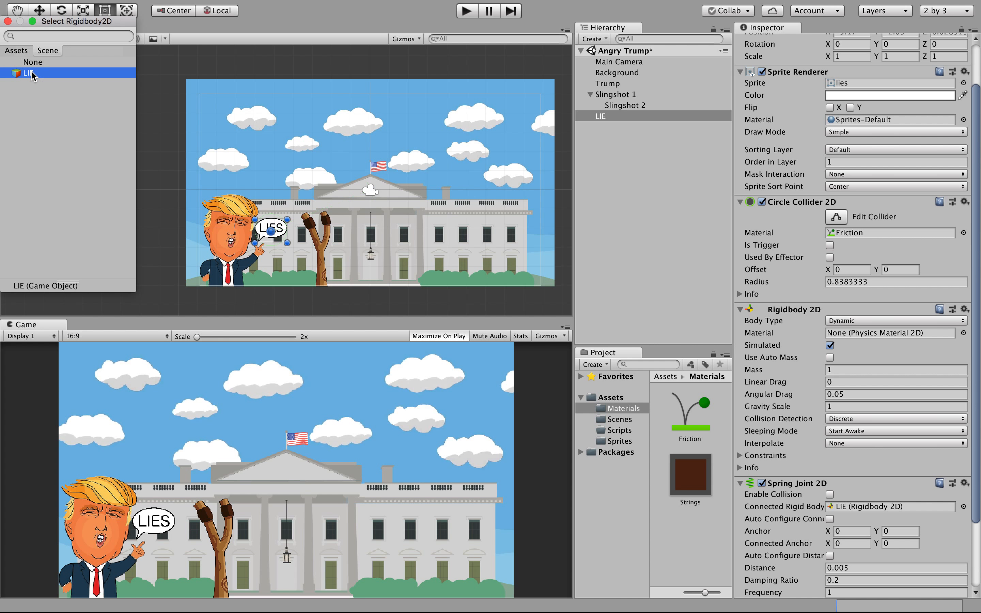
pyautogui.click(21, 52)
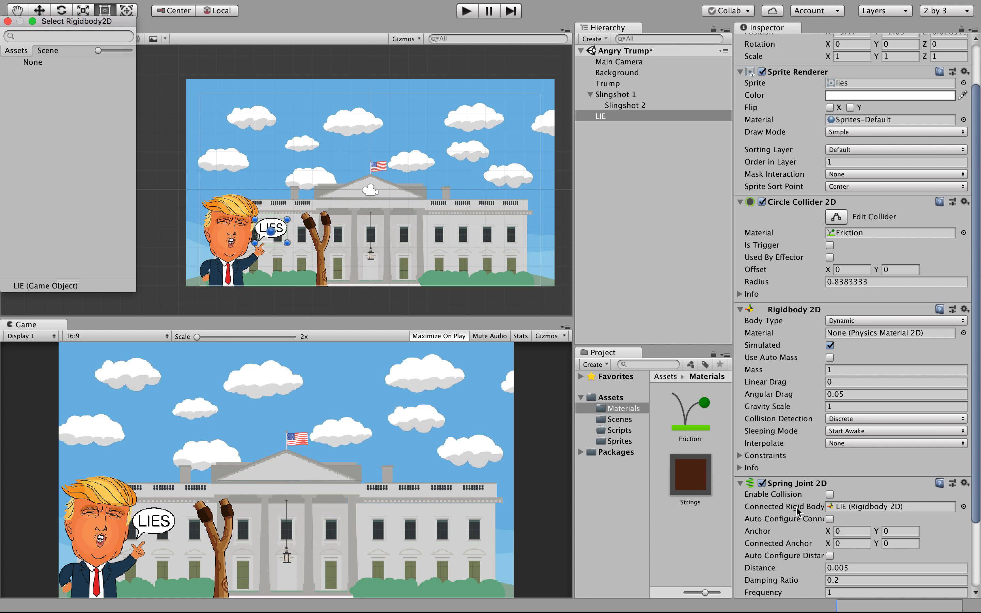
pyautogui.click(842, 510)
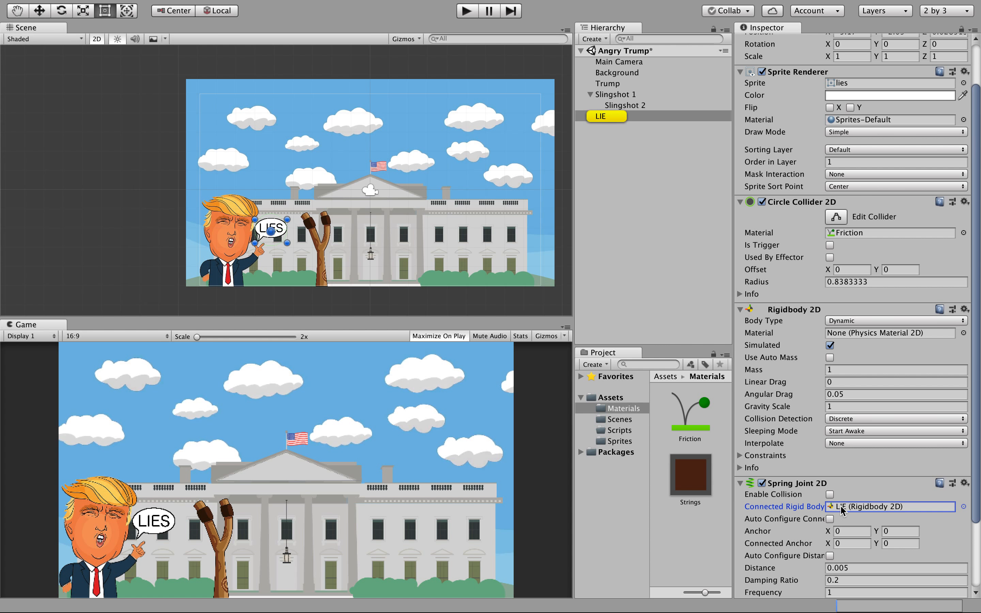
pyautogui.click(616, 98)
pyautogui.moveTo(616, 100); pyautogui.dragTo(824, 509)
pyautogui.click(610, 115)
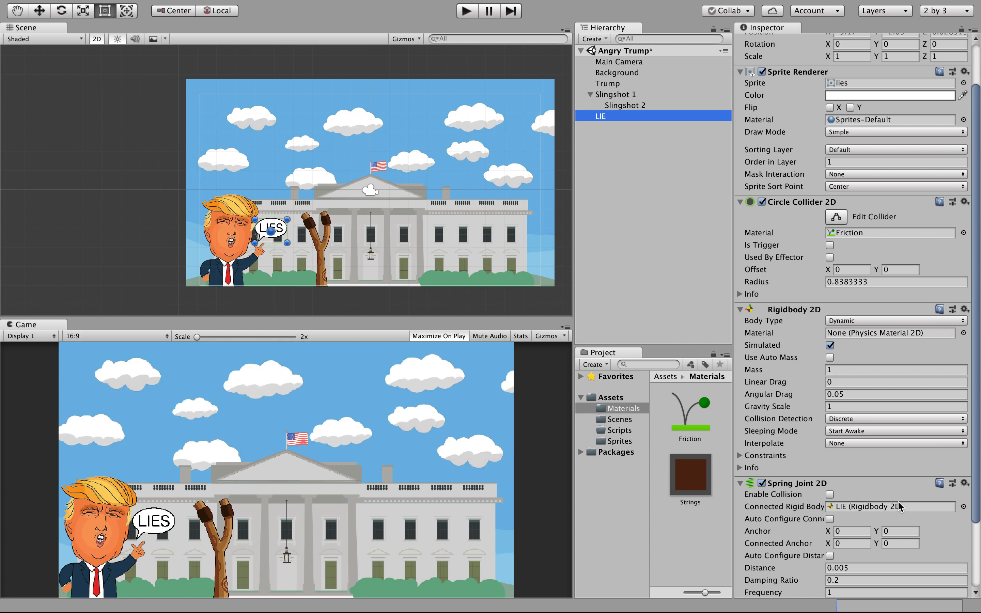
# Set Connected Rigid Body to None and drag the connected anchor onto the slingshot at -1.73843, -1.41913.
pyautogui.click(963, 507)
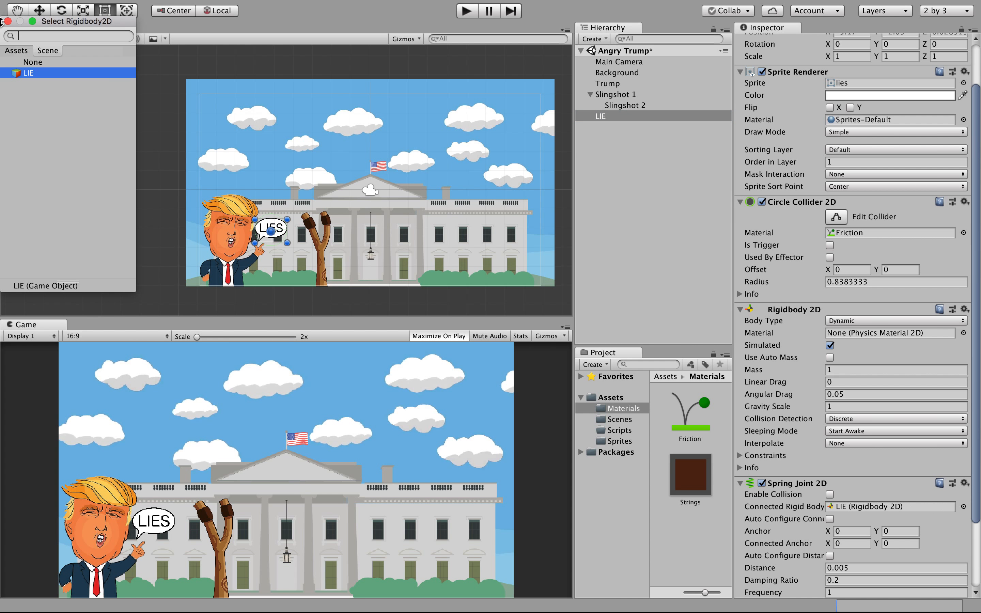
pyautogui.click(39, 62)
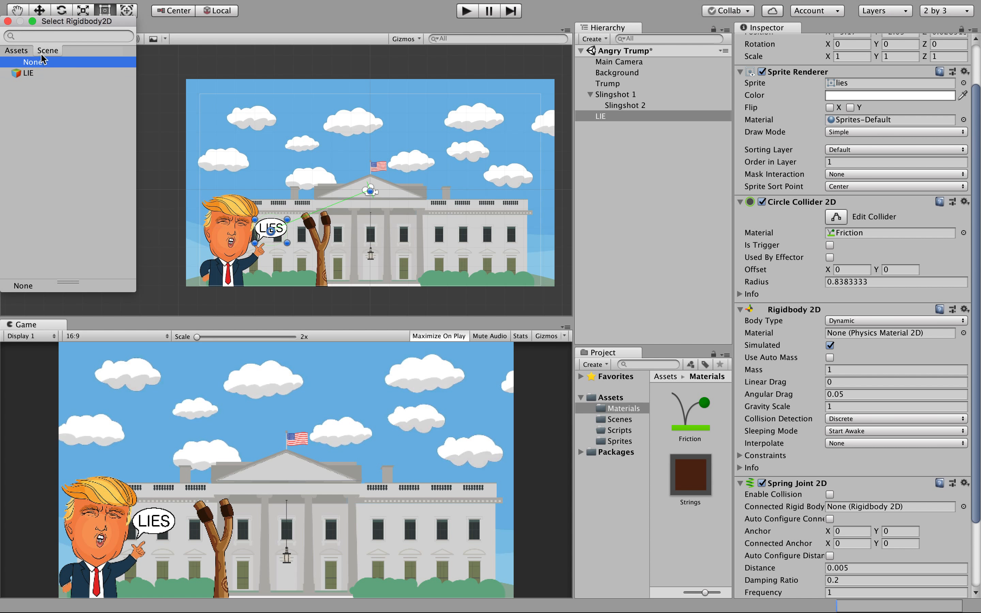
pyautogui.moveTo(370, 189); pyautogui.dragTo(325, 227)
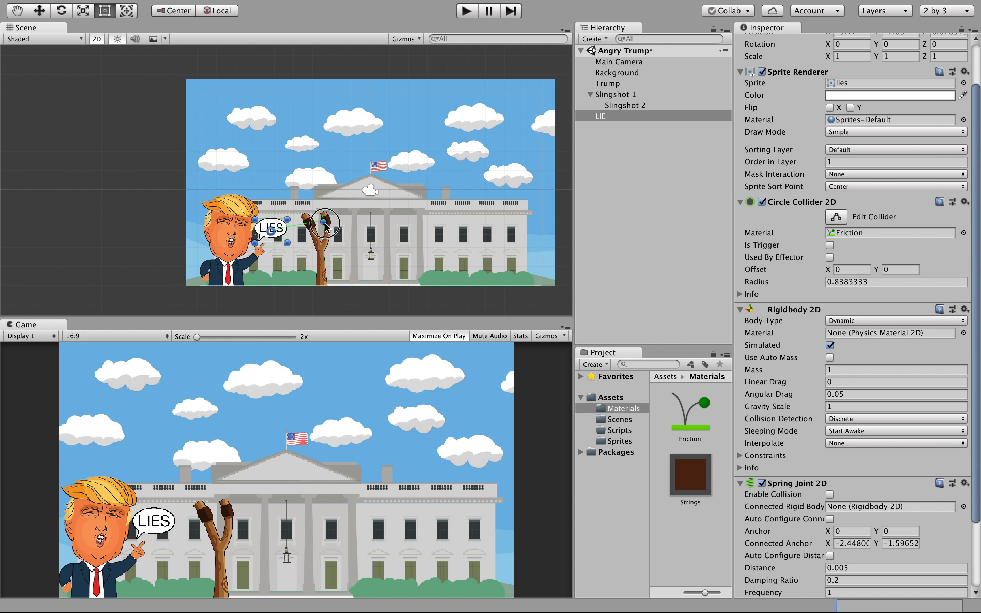
pyautogui.moveTo(326, 226); pyautogui.dragTo(337, 218)
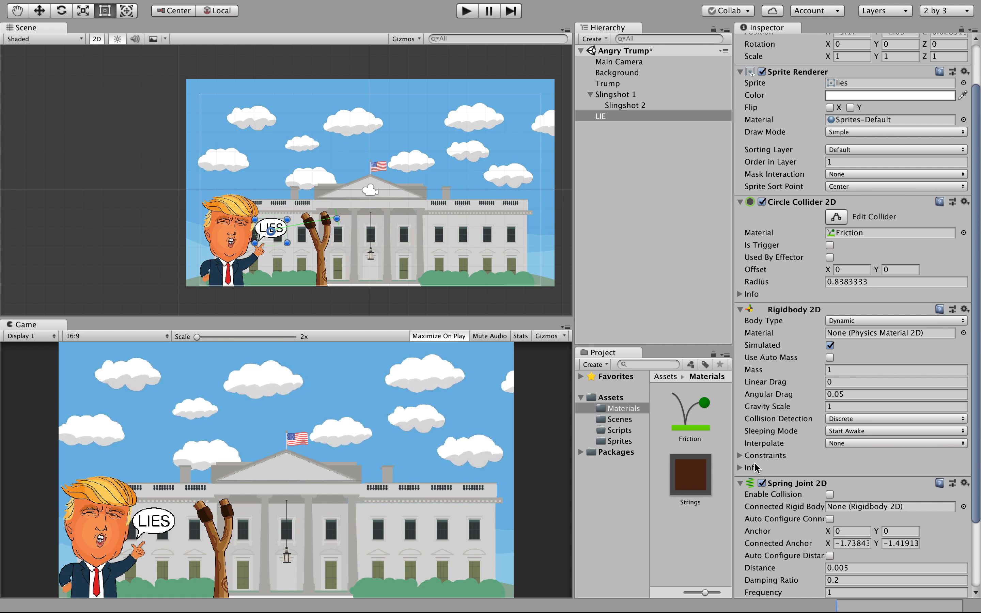
pyautogui.click(869, 507)
pyautogui.click(963, 507)
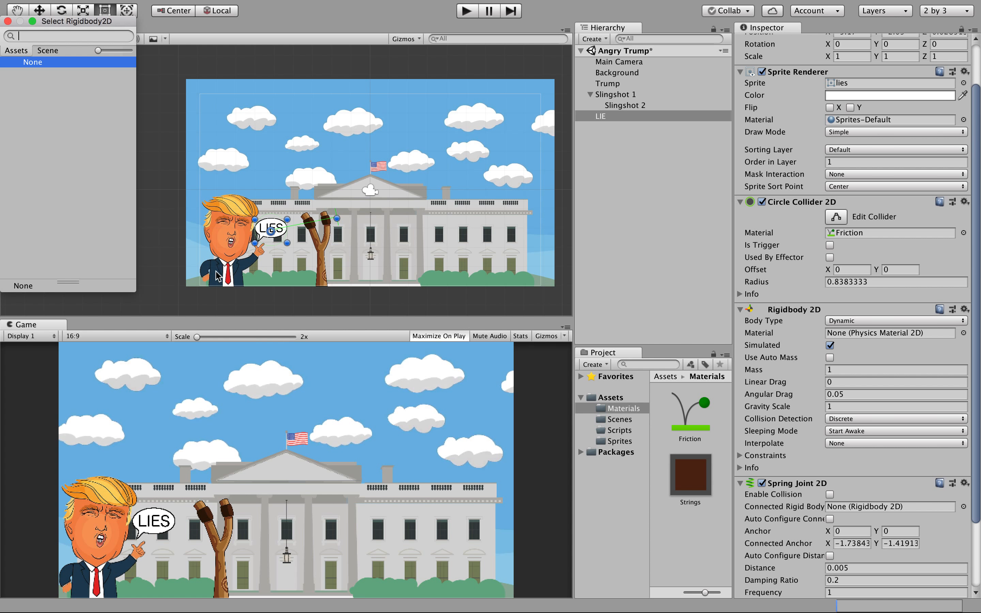
pyautogui.click(7, 22)
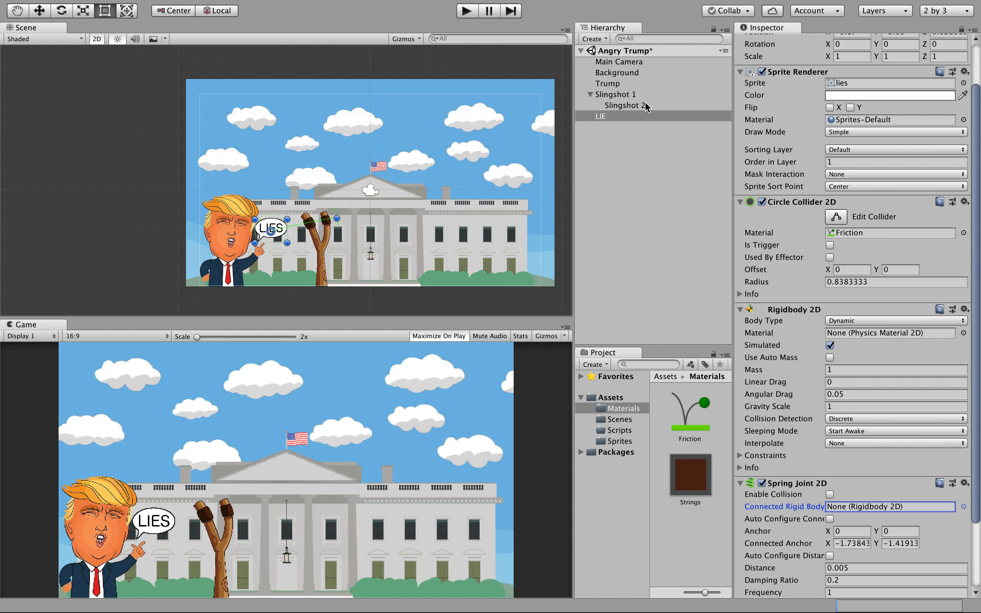
# Add a Physics 2D Rigidbody 2D component to Slingshot 1.
pyautogui.click(626, 105)
pyautogui.scroll(-4, 799, 287)
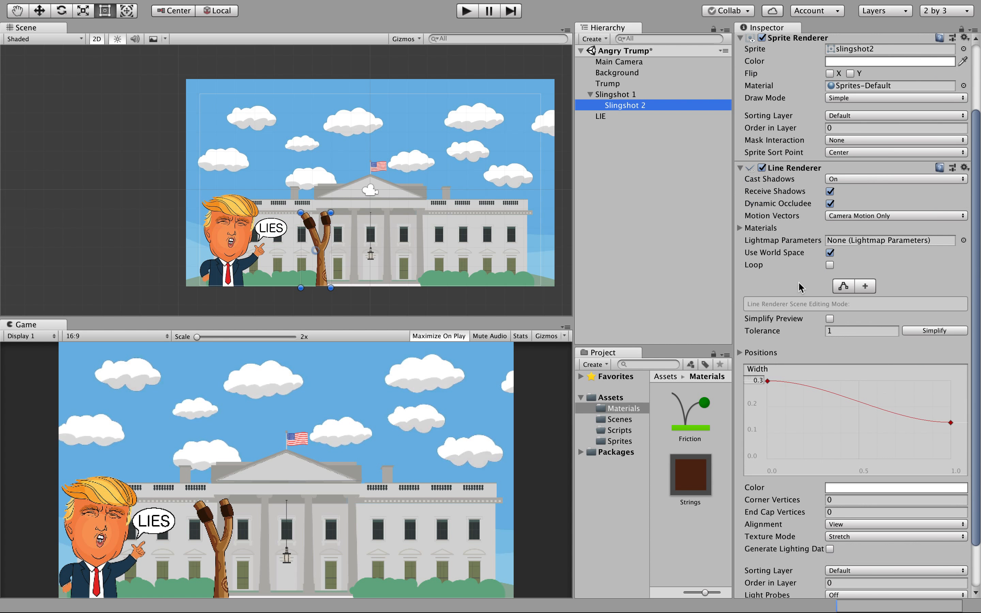
pyautogui.scroll(5, 801, 288)
pyautogui.scroll(-4, 799, 287)
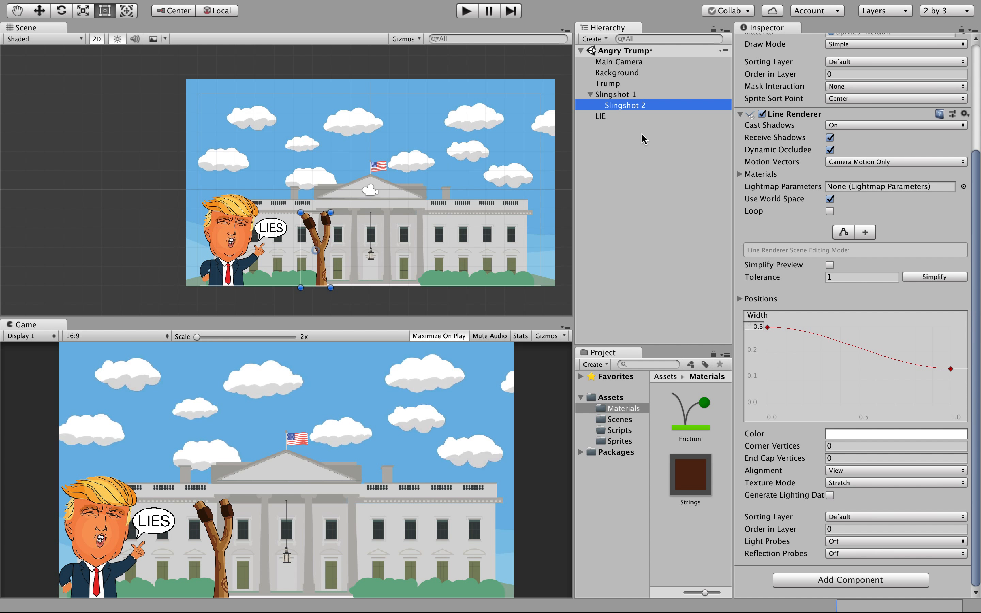
pyautogui.click(624, 97)
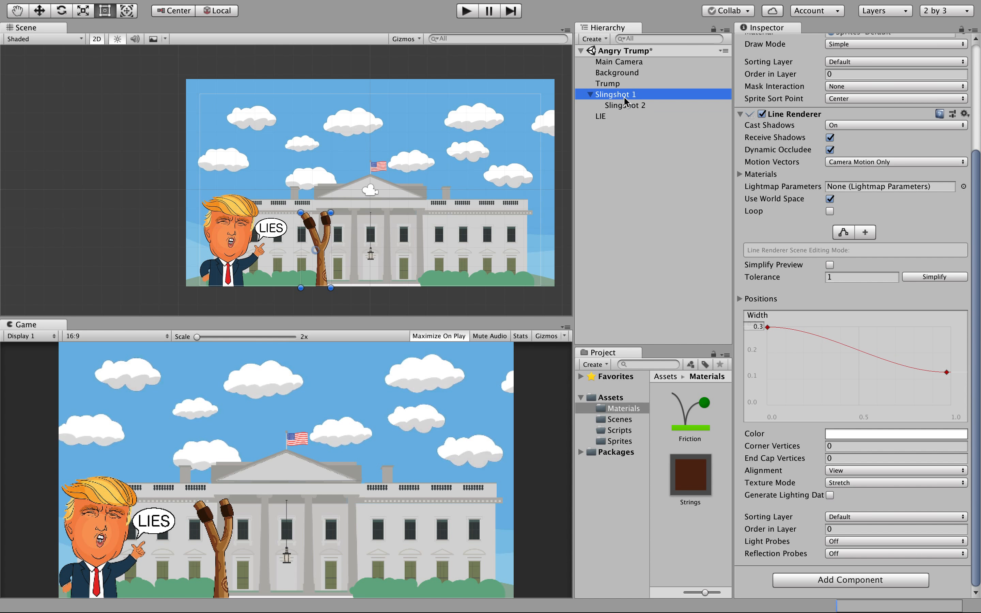
pyautogui.click(849, 579)
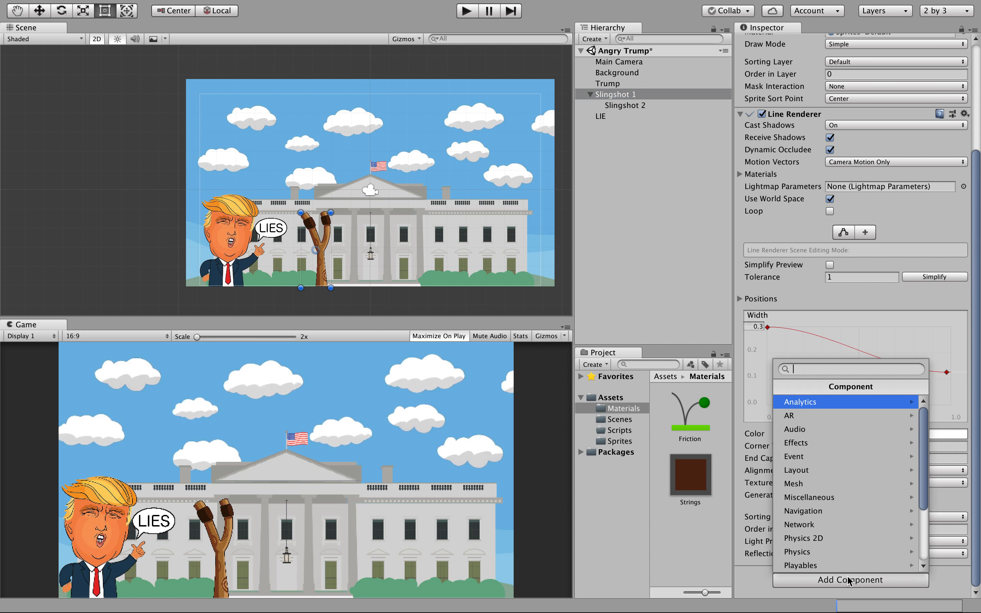
pyautogui.click(881, 539)
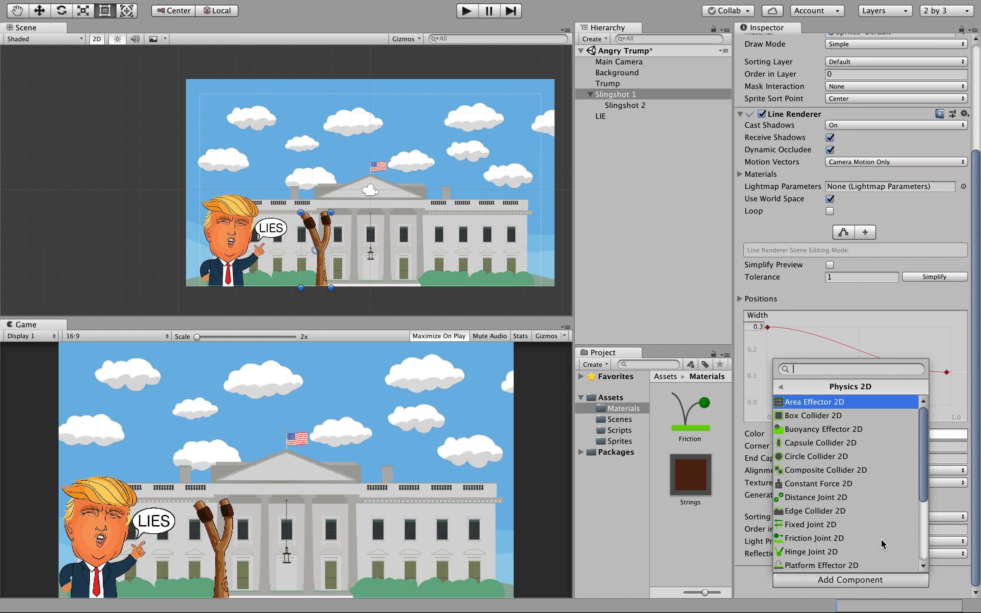
pyautogui.click(920, 524)
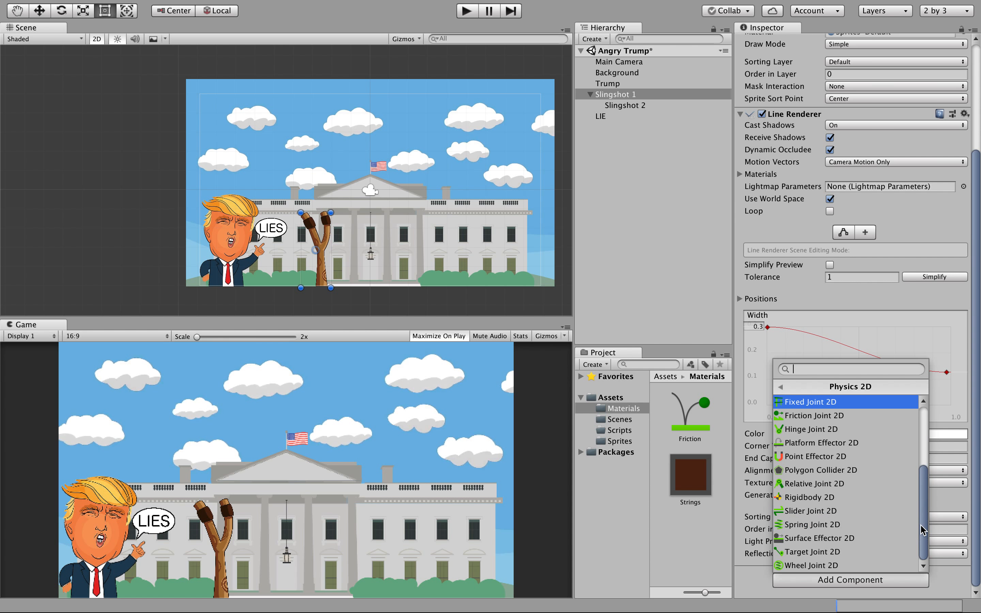
pyautogui.click(850, 497)
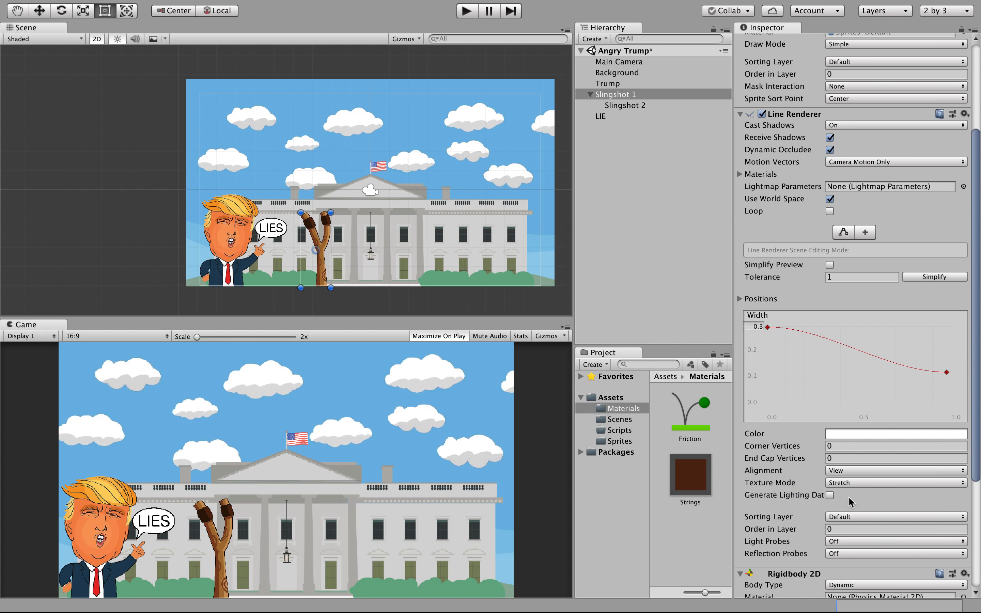
# Change Slingshot 1's Rigidbody 2D body type from Dynamic to Kinematic.
pyautogui.scroll(3, 803, 453)
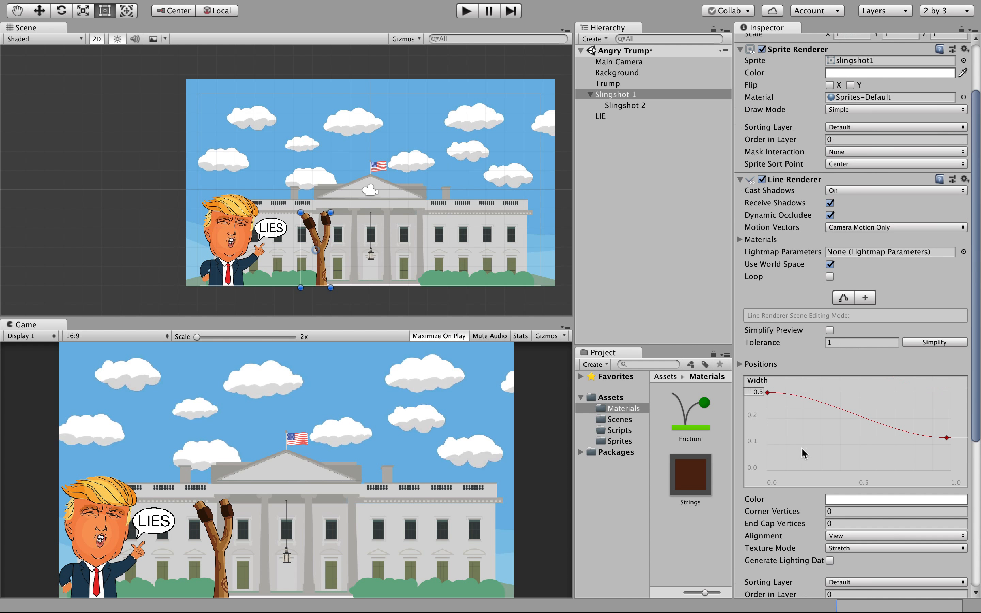
pyautogui.scroll(-8, 803, 453)
pyautogui.scroll(10, 801, 447)
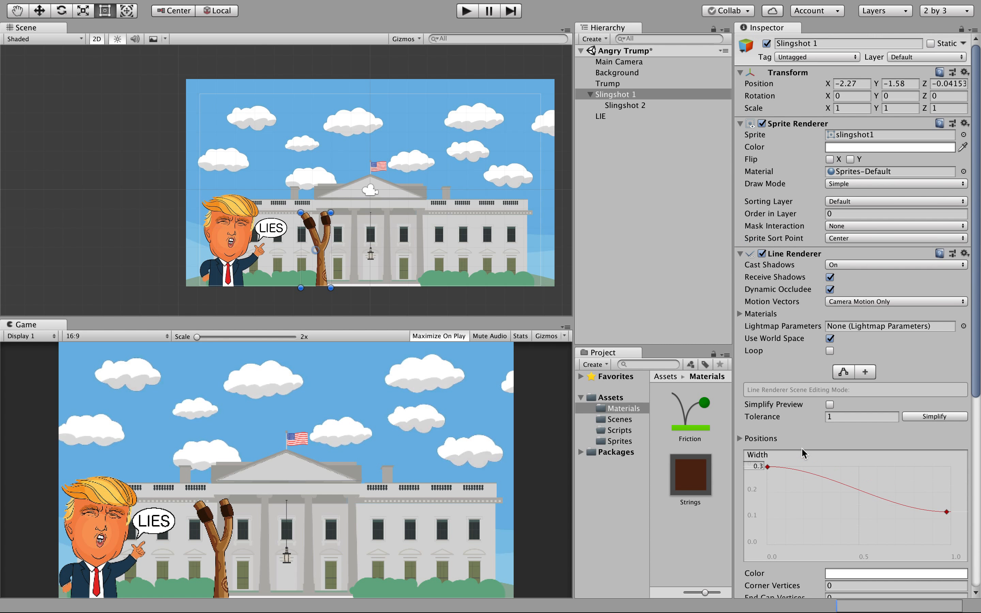
pyautogui.scroll(-12, 802, 448)
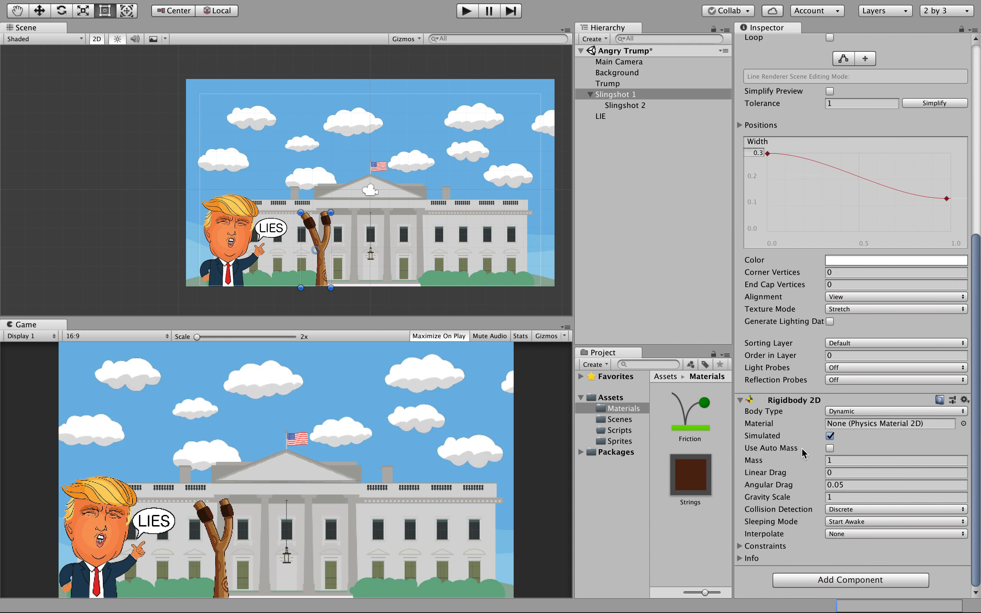
pyautogui.click(838, 412)
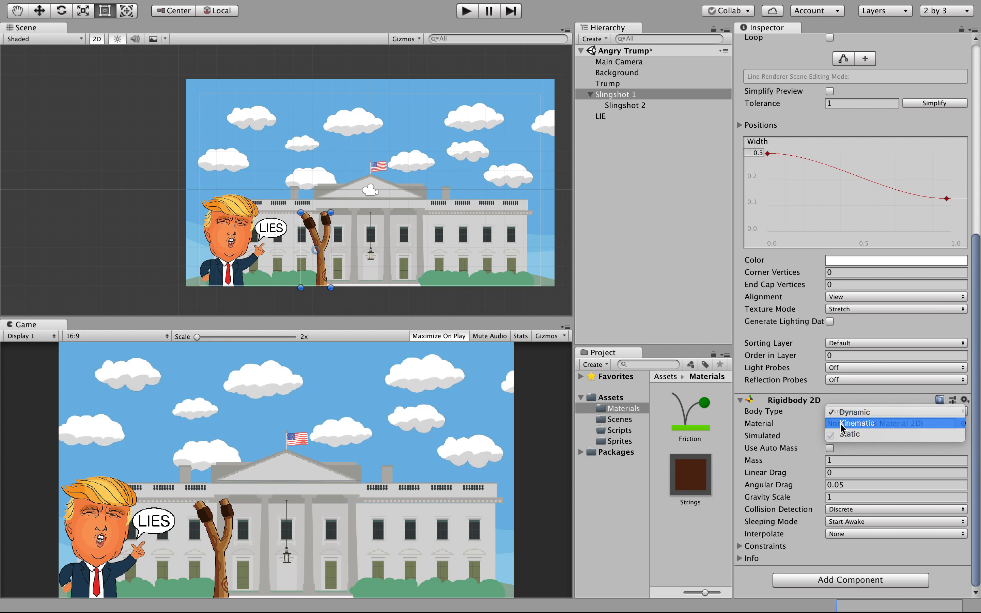
pyautogui.click(841, 423)
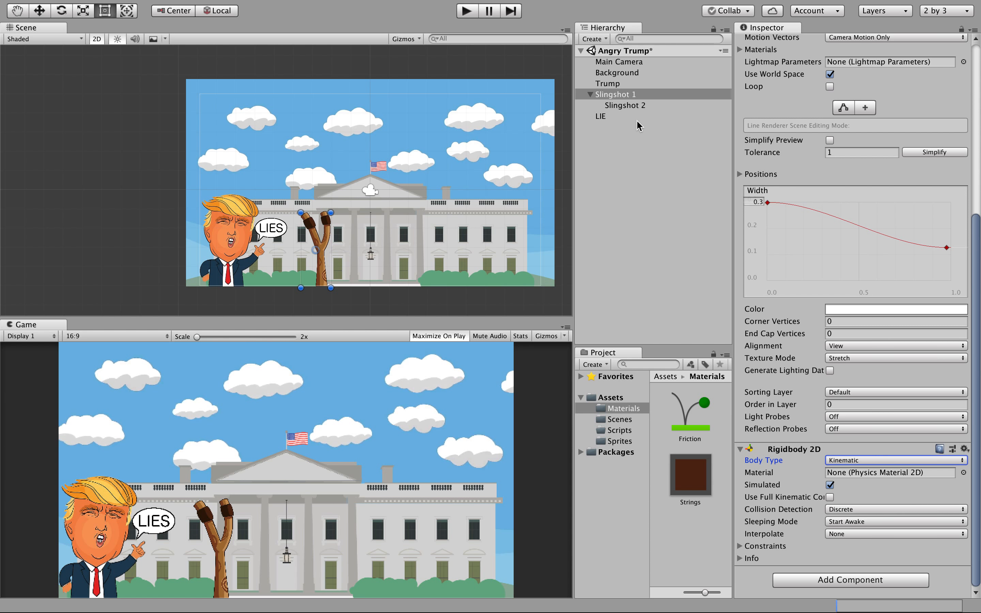
pyautogui.click(623, 106)
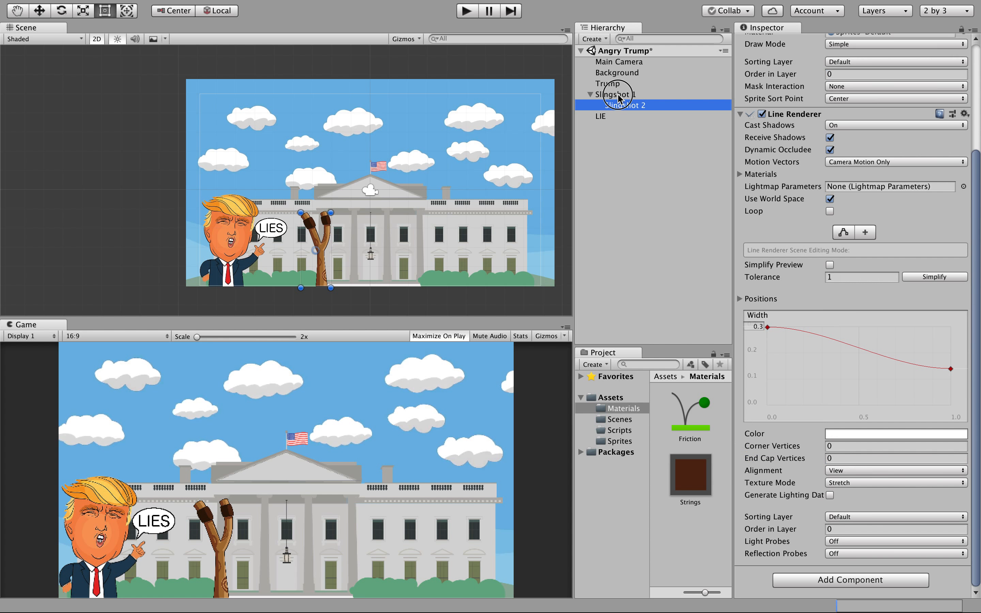
# Set LIE's Spring Joint 2D connected rigid body to Slingshot 1, undoing an accidental bubble resize.
pyautogui.click(608, 94)
pyautogui.click(605, 117)
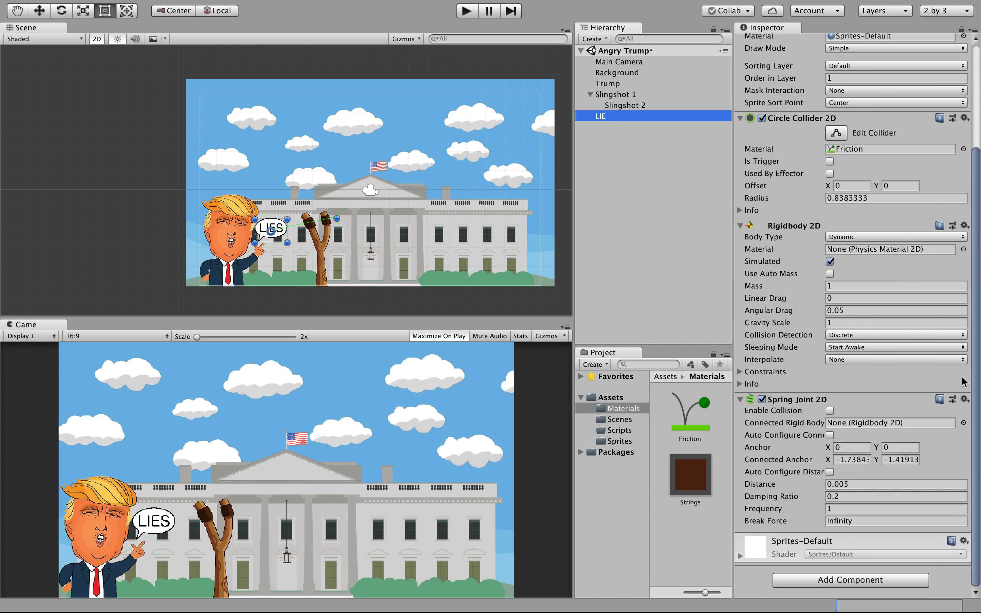
pyautogui.click(963, 422)
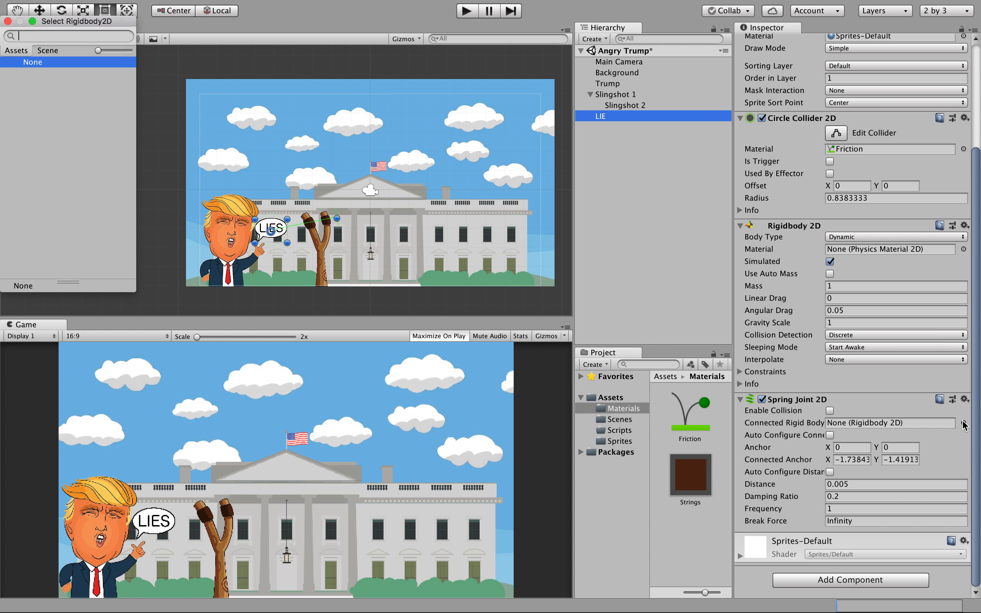
pyautogui.click(43, 51)
pyautogui.click(42, 85)
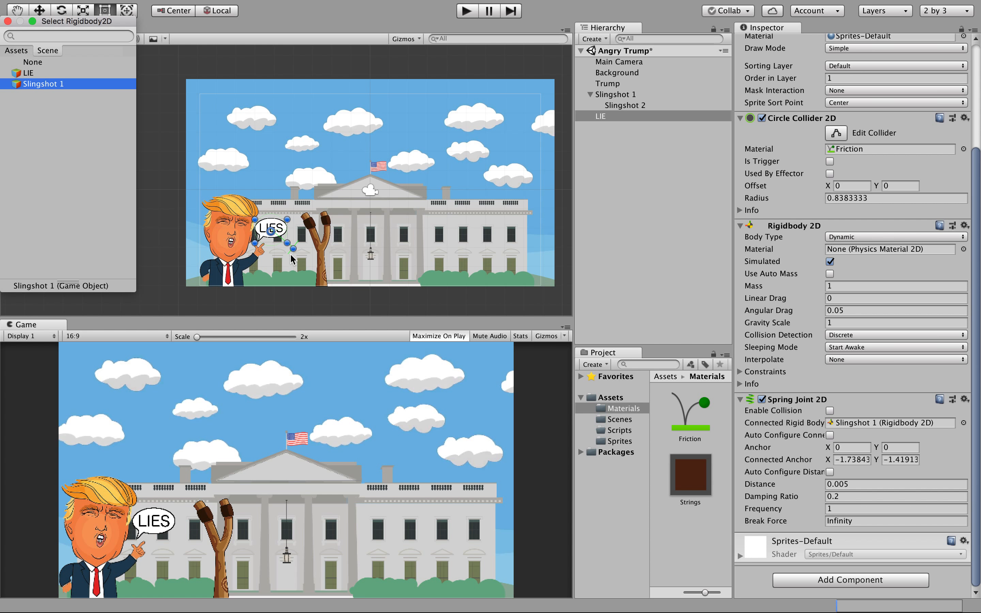
pyautogui.moveTo(294, 248)
pyautogui.mouseDown()
pyautogui.moveTo(310, 244)
pyautogui.moveTo(296, 251)
pyautogui.mouseUp()
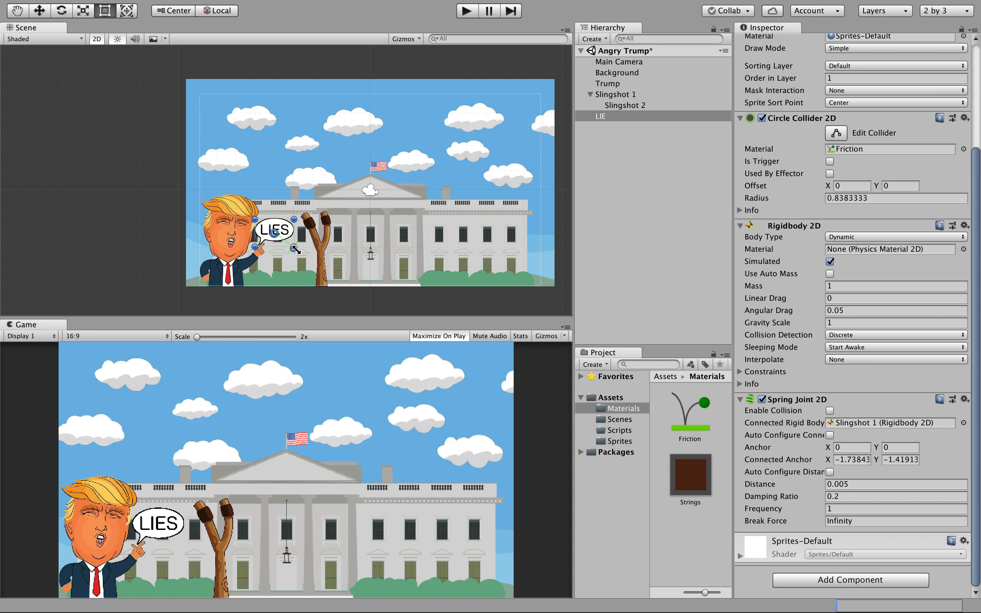
pyautogui.press('super+z')
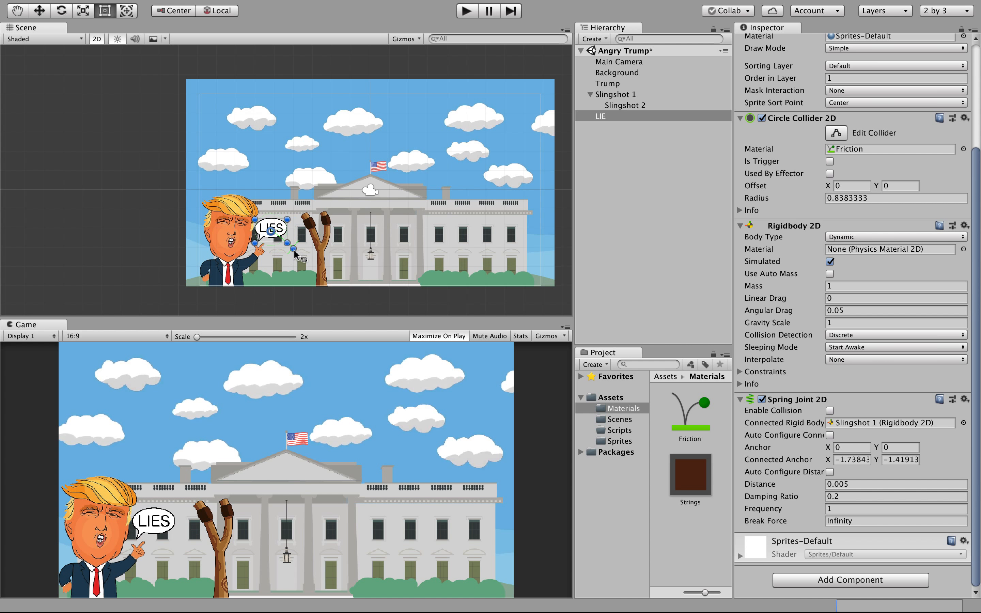
pyautogui.click(295, 257)
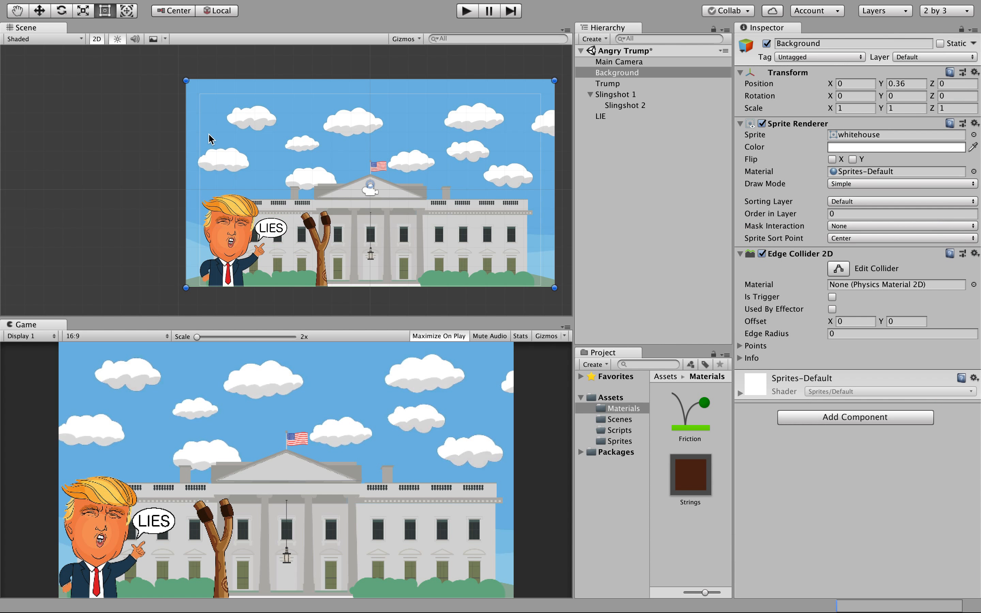
# With the Move tool, drag the LIE spring's connected anchor onto the slingshot's fork top.
pyautogui.click(42, 11)
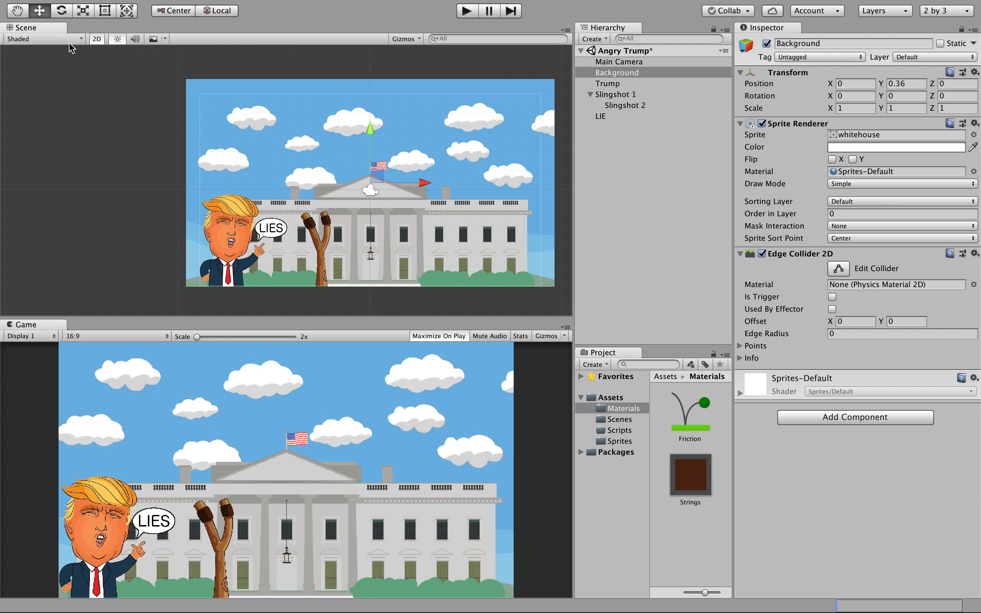
pyautogui.click(263, 231)
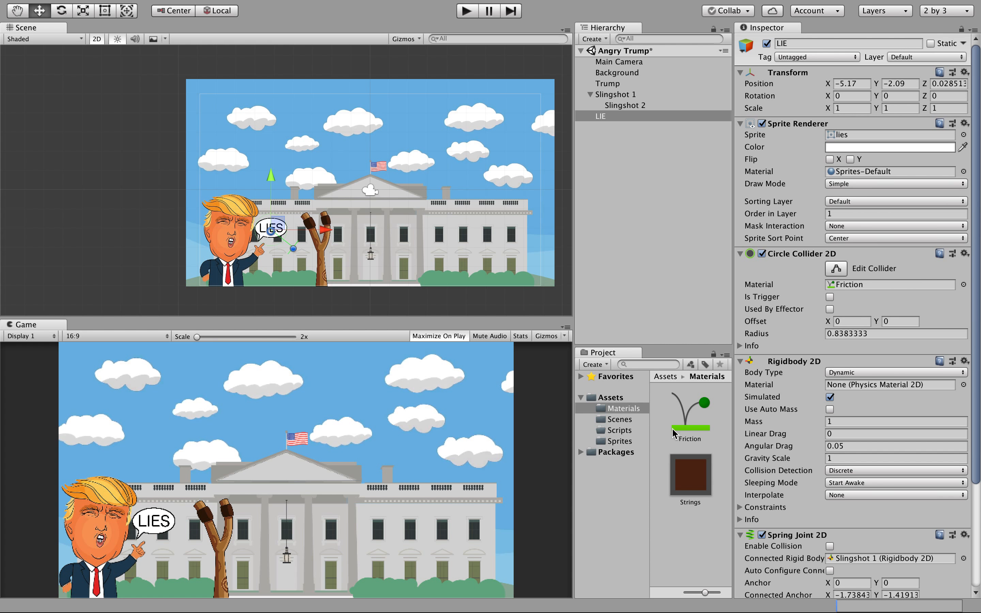
pyautogui.moveTo(301, 249); pyautogui.dragTo(329, 222)
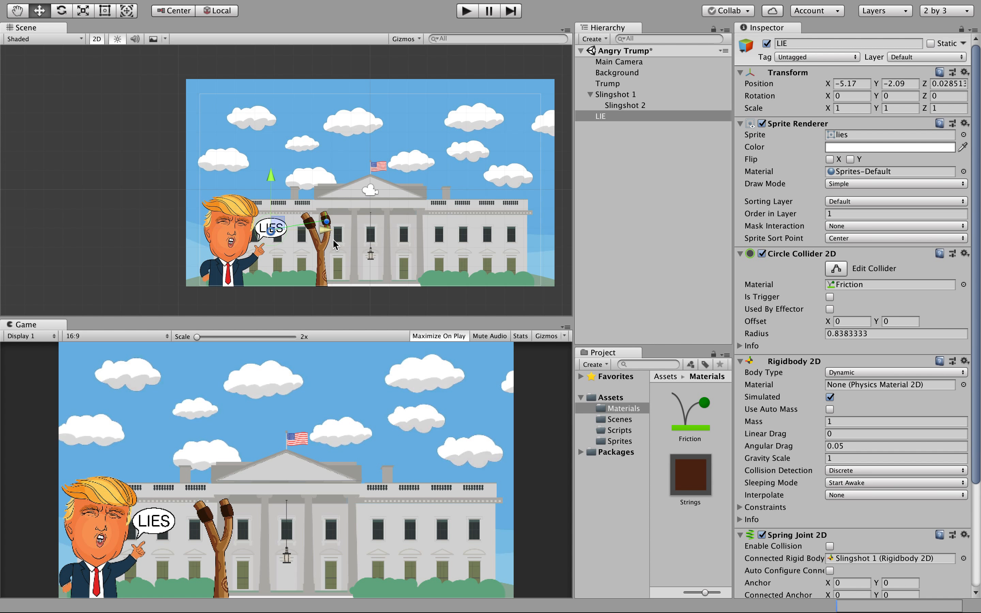
# Create a new C# script named DragBird inside Assets/Scripts.
pyautogui.click(610, 432)
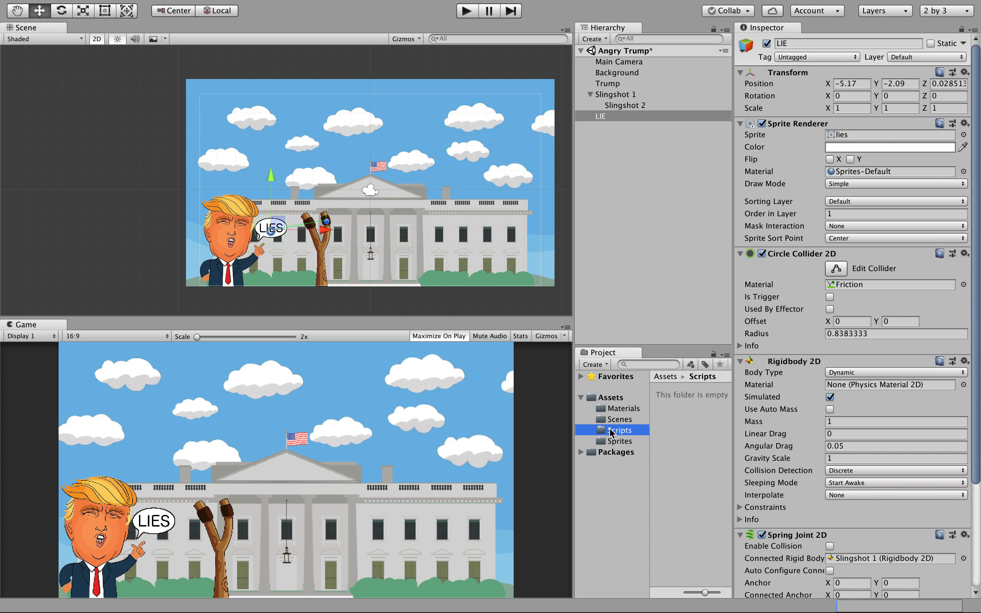
pyautogui.click(599, 364)
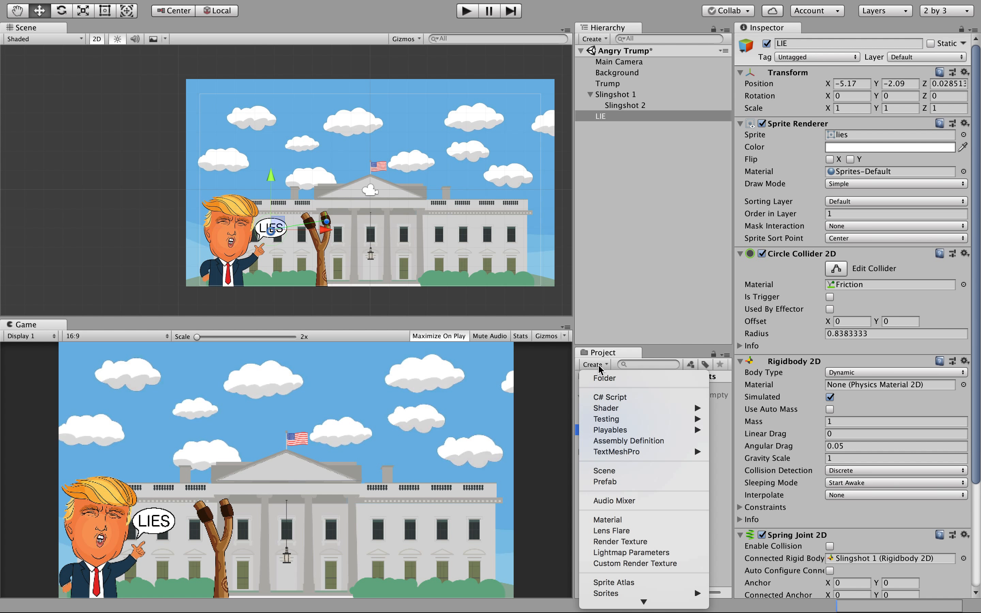
pyautogui.click(610, 398)
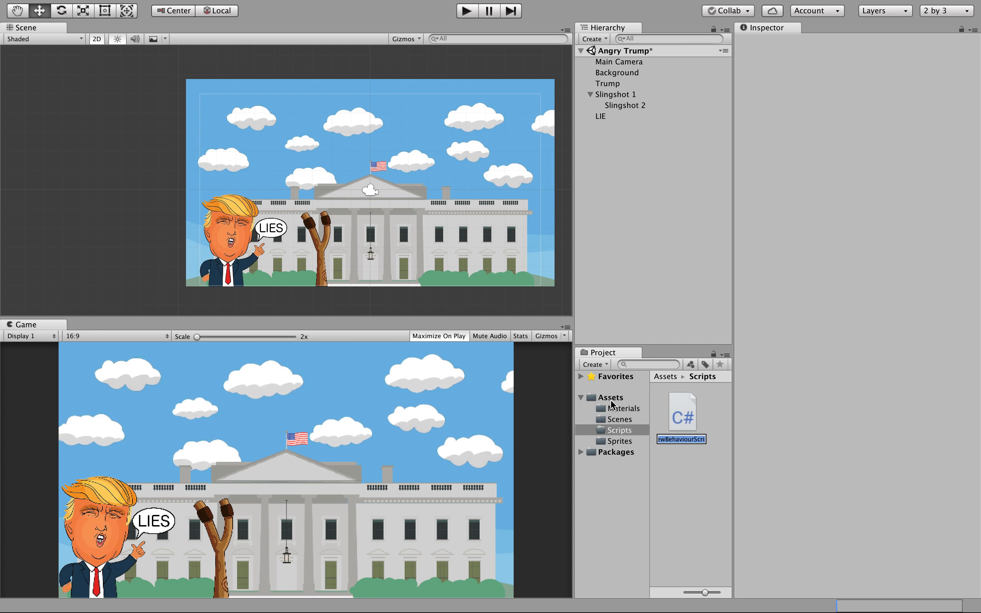
pyautogui.write('DragBird')
pyautogui.press('Return')
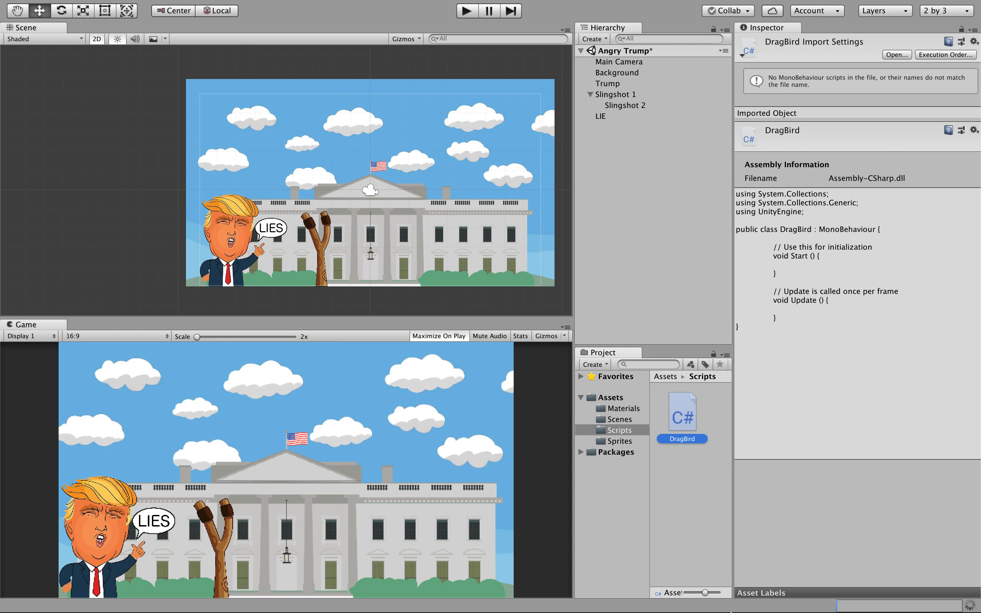
# Launch Visual Studio for Mac from the Dock, reaching its recent-solutions start window.
pyautogui.moveTo(739, 607)
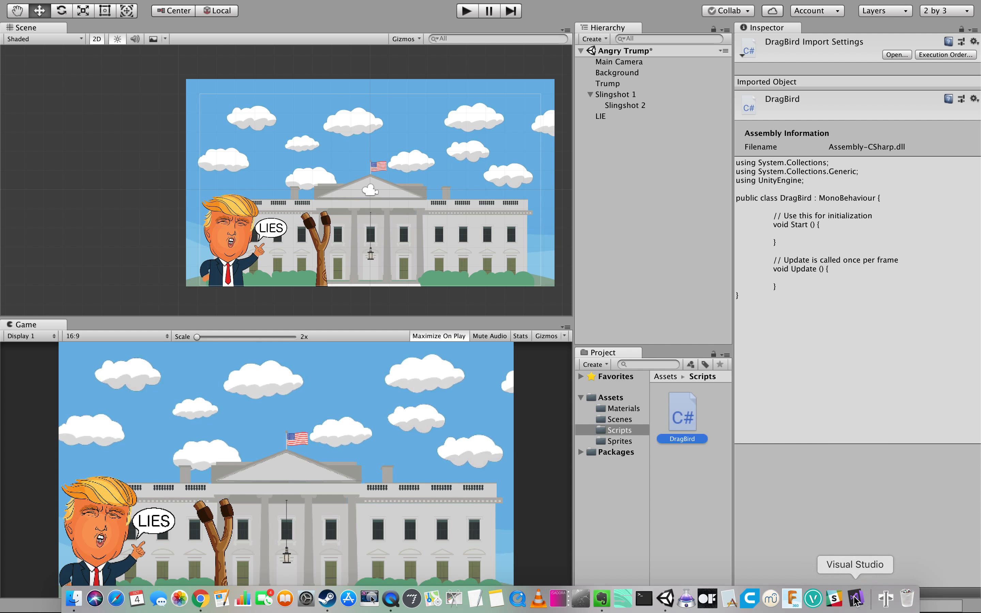
pyautogui.moveTo(384, 4)
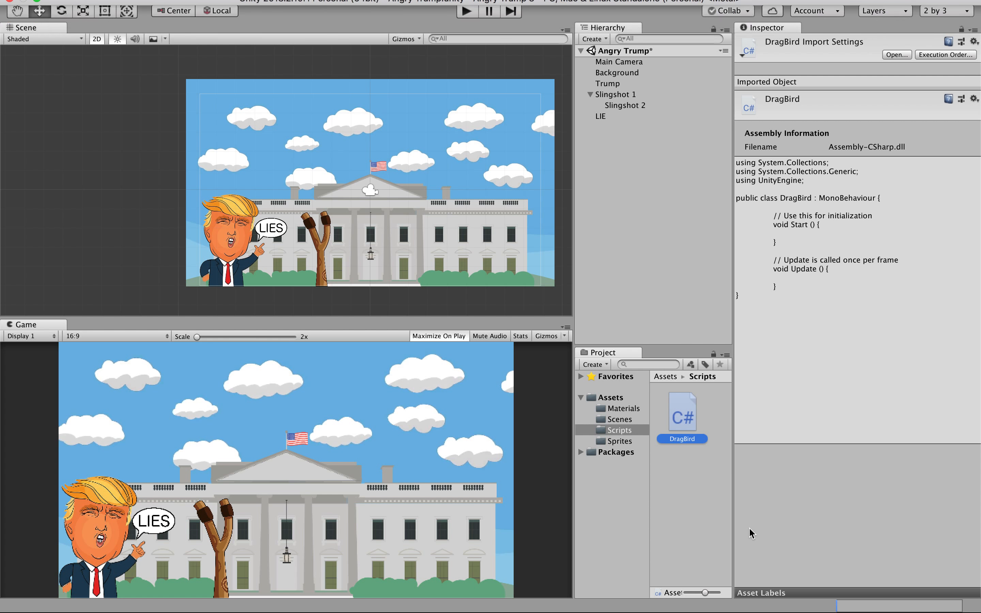
pyautogui.moveTo(793, 611)
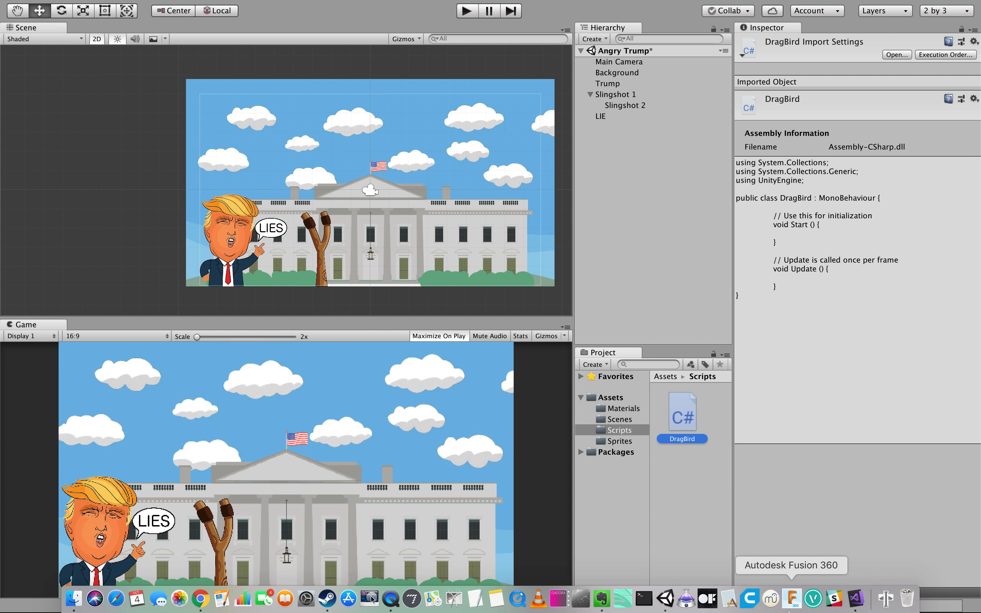
pyautogui.click(855, 604)
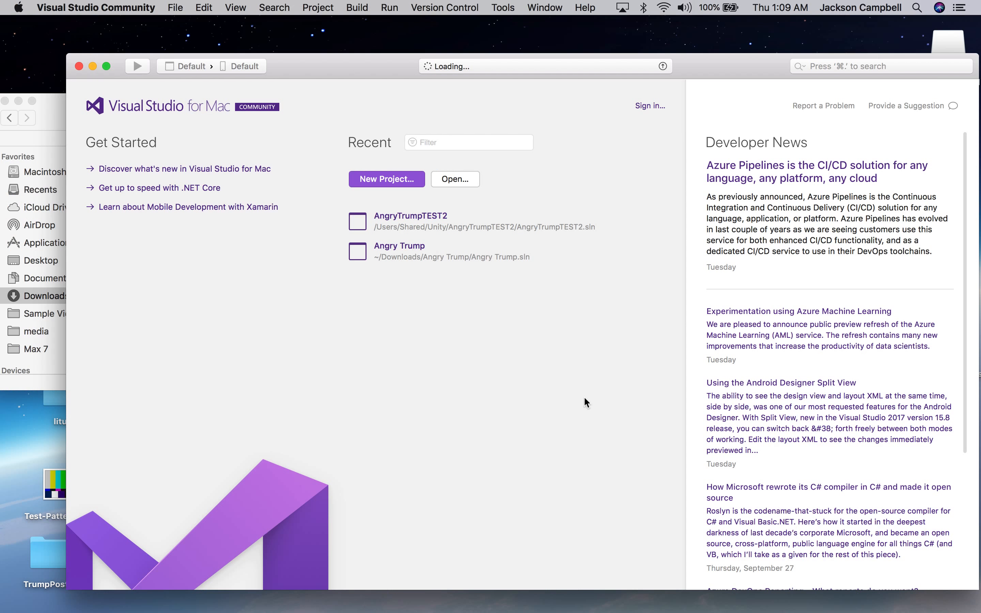
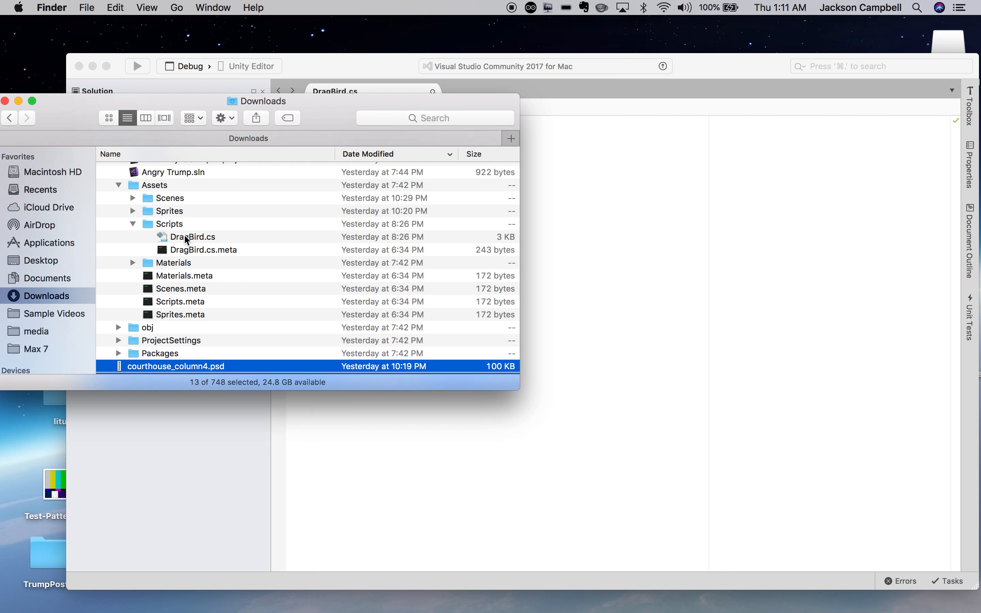
# Copy the old project's DragBird.cs code and paste it into Visual Studio's empty DragBird.cs.
pyautogui.click(185, 237)
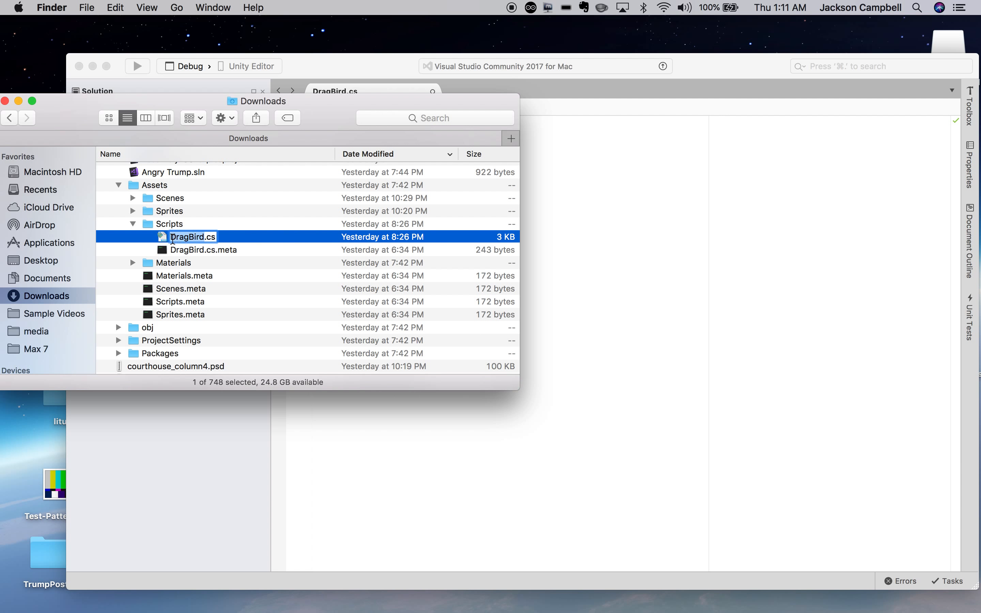
pyautogui.doubleClick(163, 238)
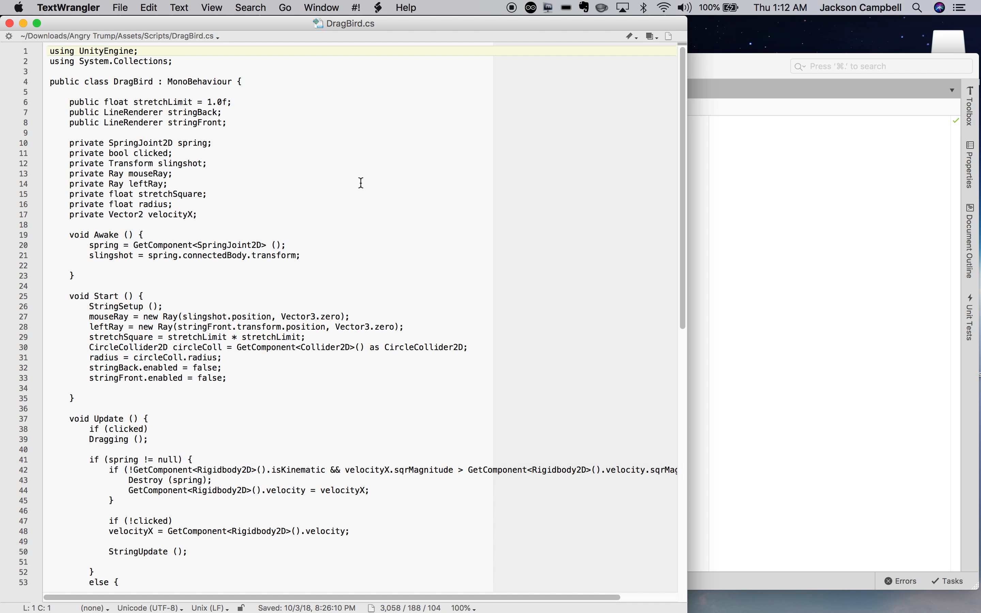
pyautogui.press('super+a')
pyautogui.press('super+c')
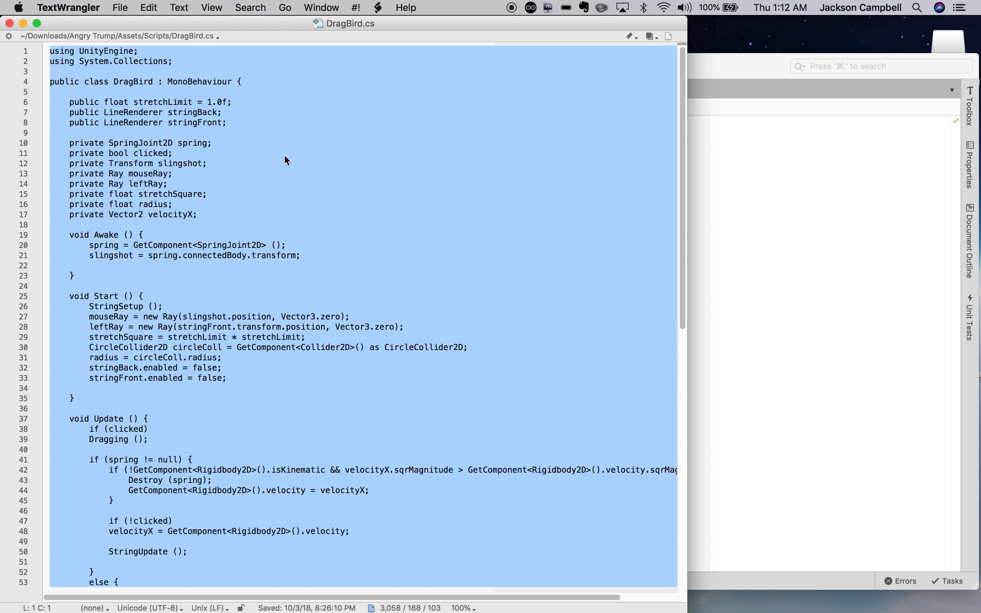
pyautogui.click(9, 23)
pyautogui.click(605, 165)
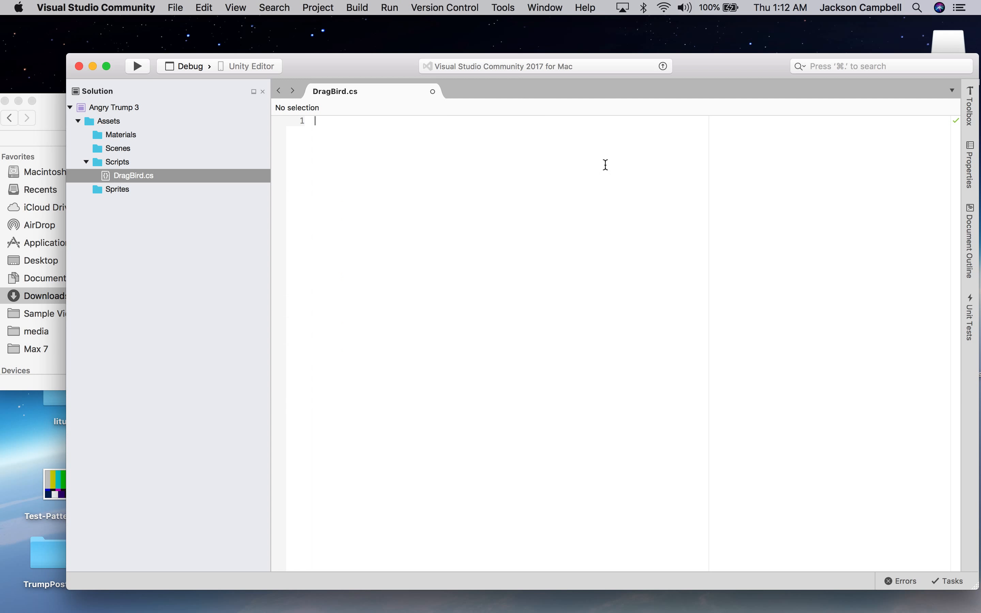
pyautogui.press('super+v')
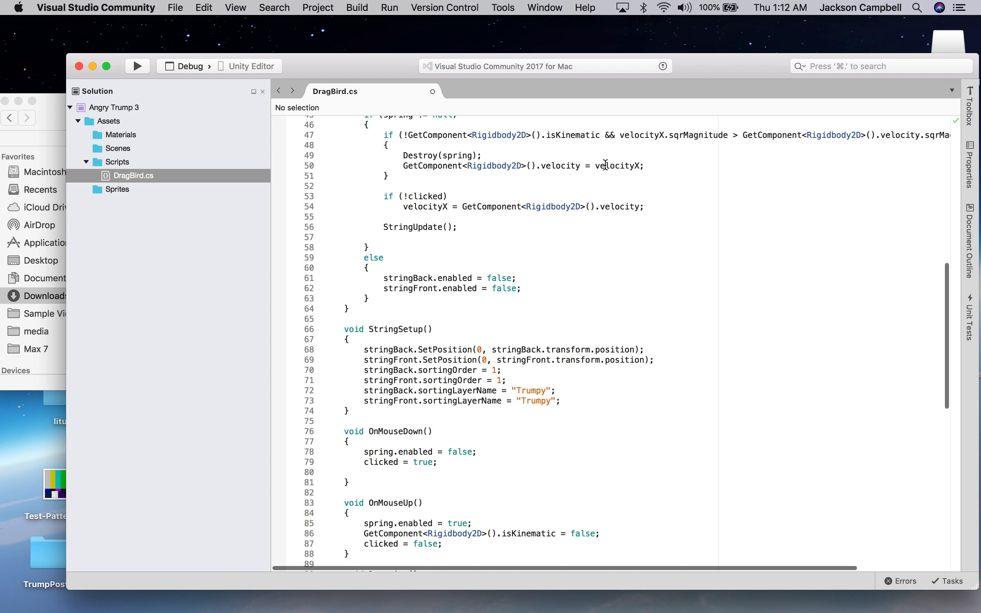
# Build and run the project to check the pasted DragBird script, then stop the run.
pyautogui.scroll(15, 645, 262)
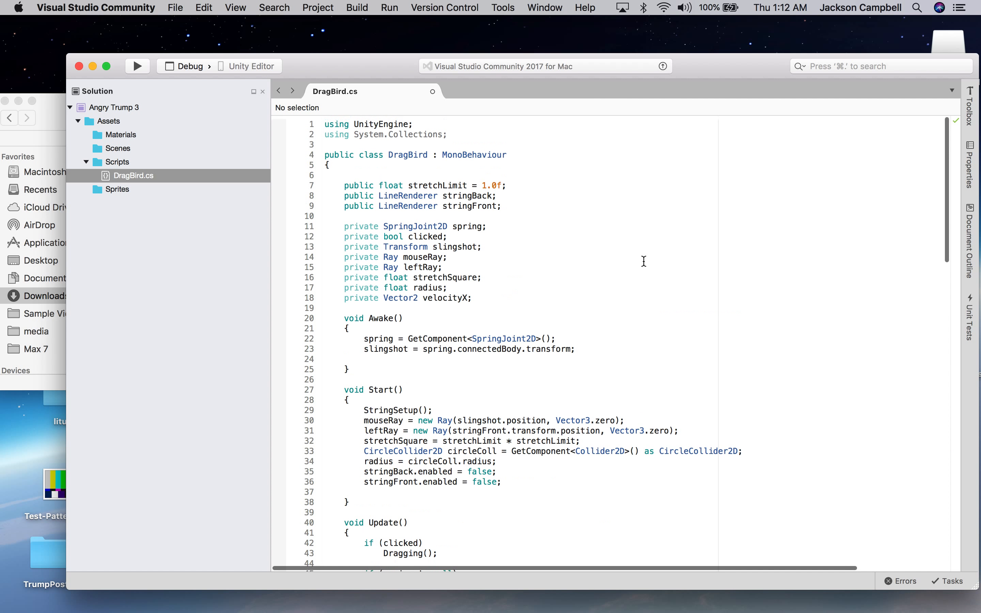
pyautogui.click(138, 68)
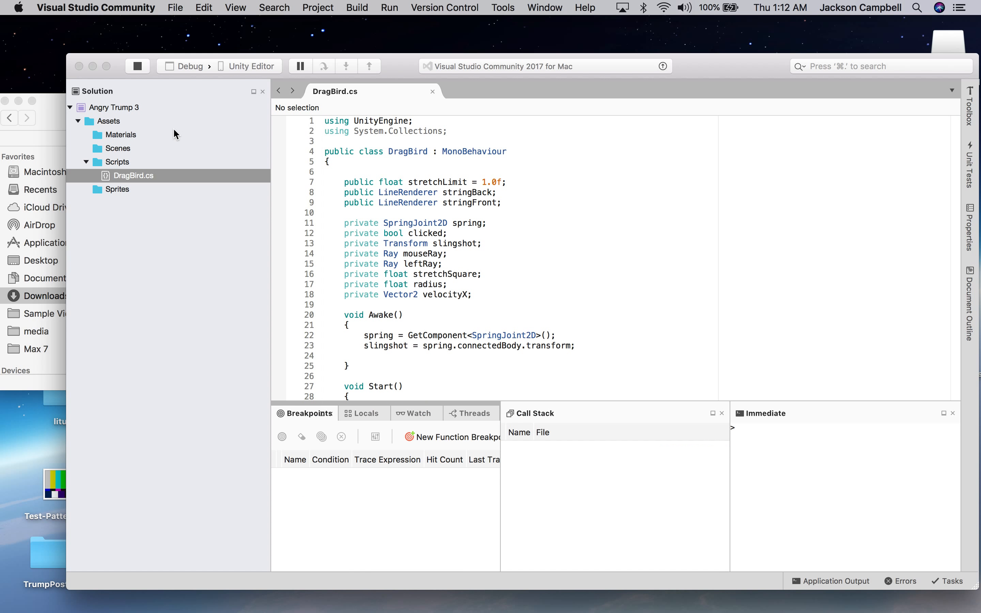
pyautogui.click(141, 65)
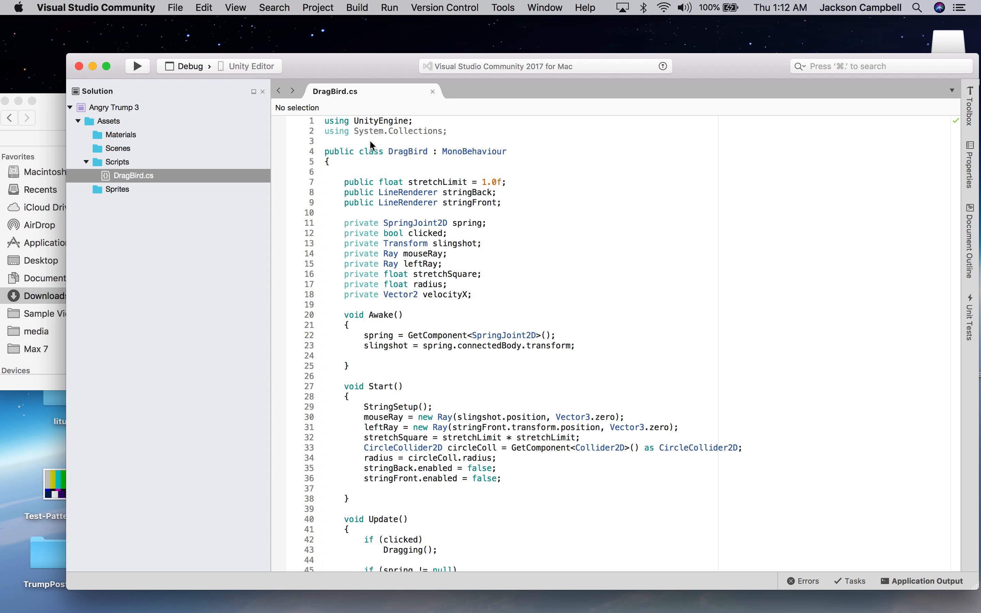
# Close the Visual Studio Community window, leaving Finder showing.
pyautogui.click(168, 12)
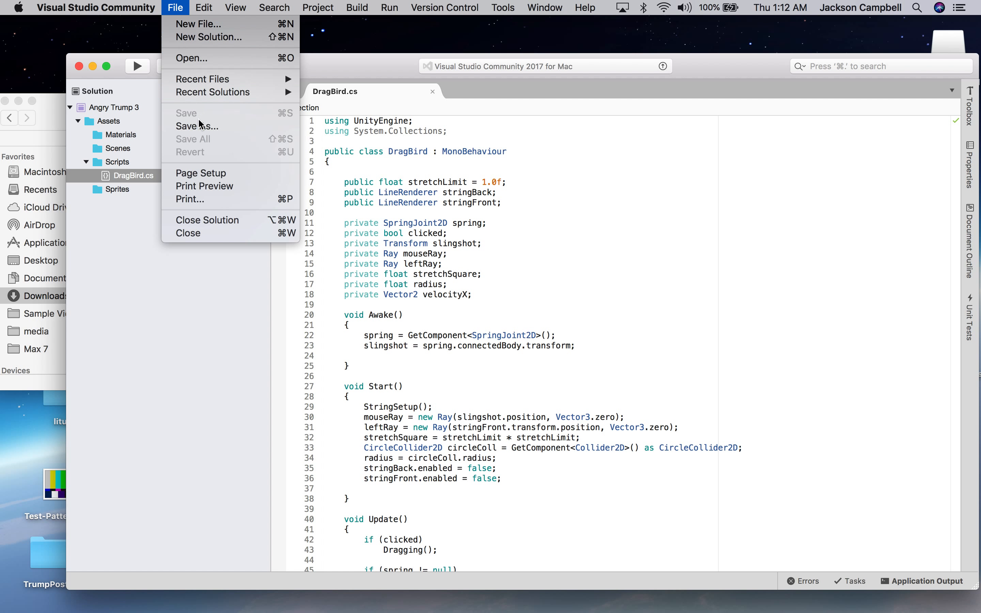
pyautogui.click(79, 70)
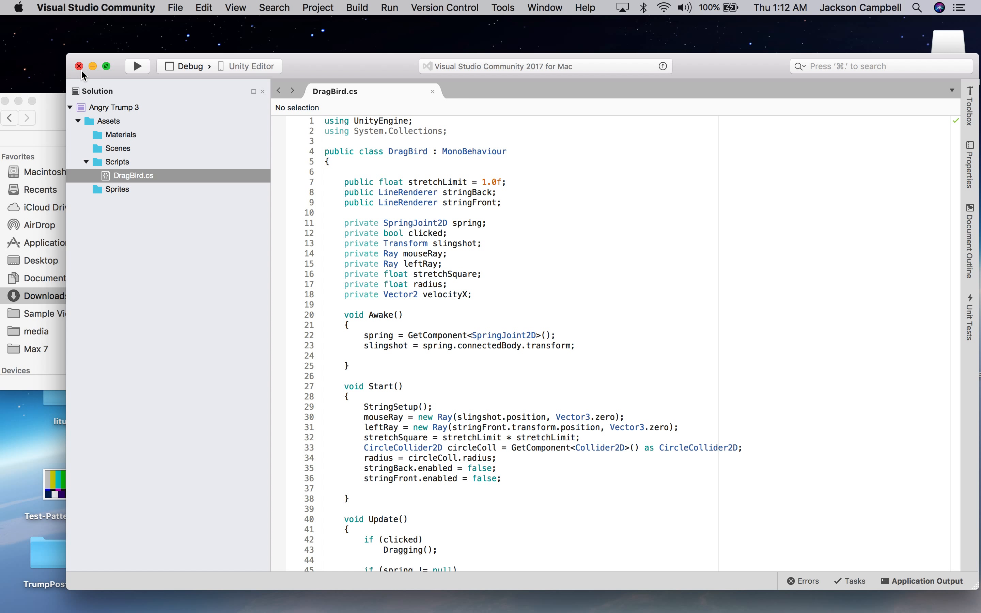
pyautogui.click(81, 70)
pyautogui.moveTo(362, 599)
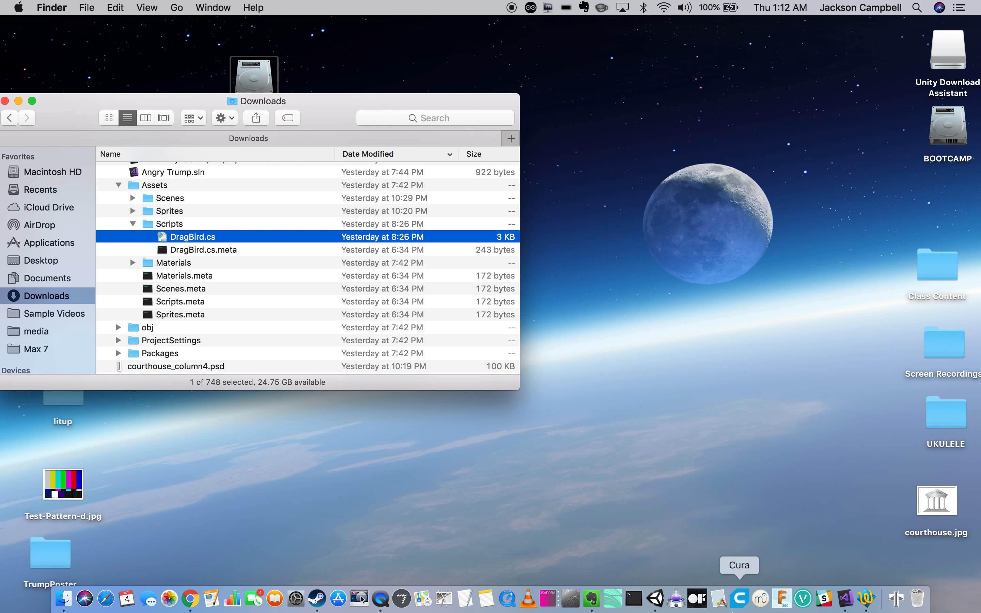
# Check in Unity's Inspector that DragBird holds the full slingshot code, then return to Visual Studio.
pyautogui.click(656, 600)
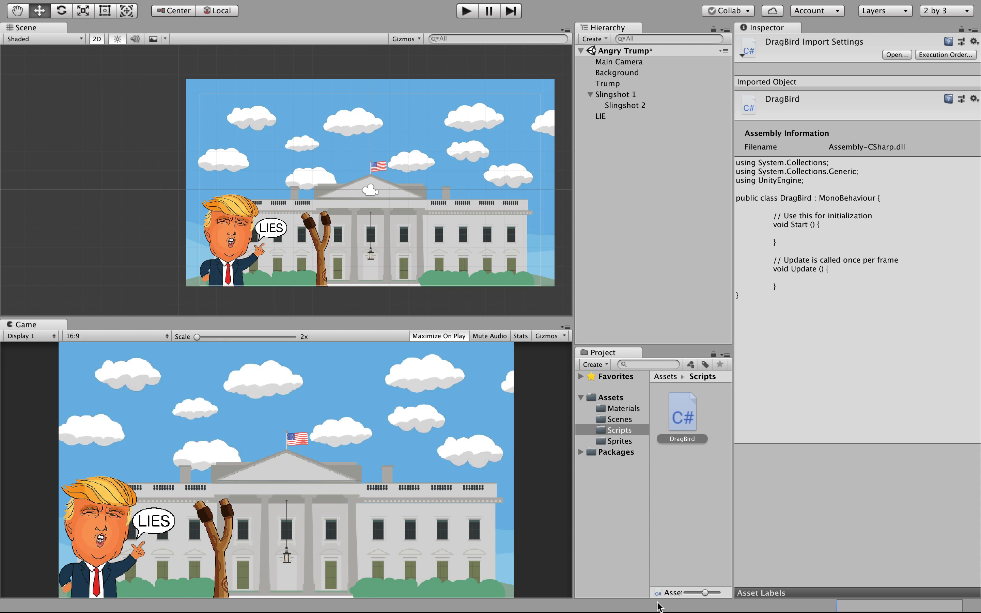
pyautogui.click(804, 254)
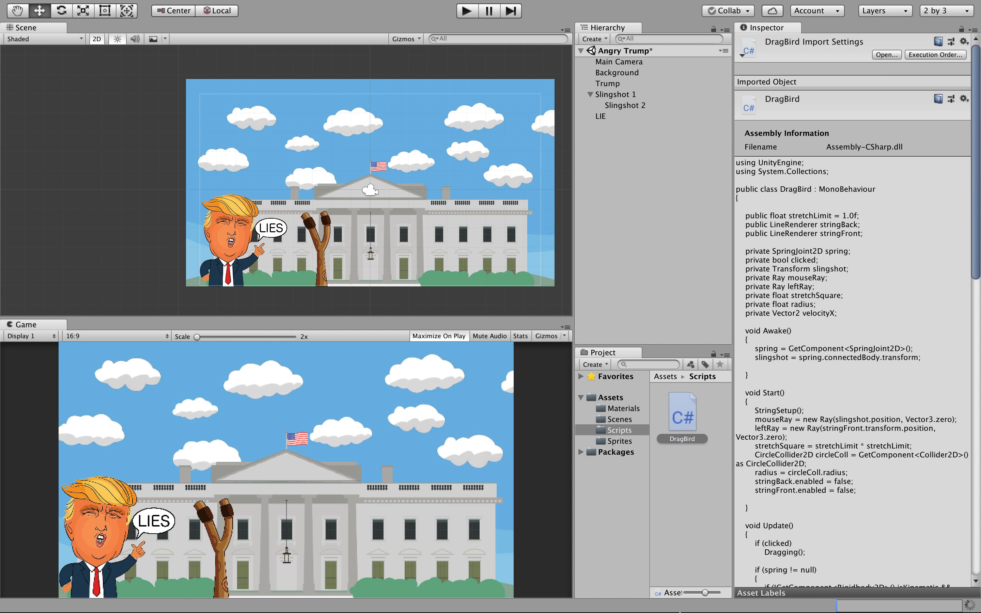
pyautogui.moveTo(676, 600)
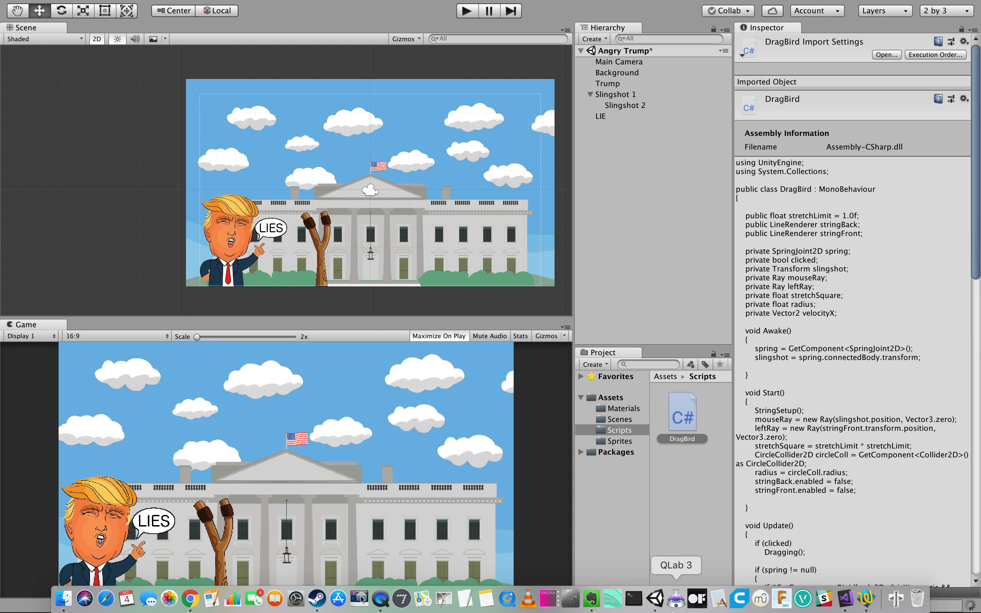
pyautogui.click(843, 599)
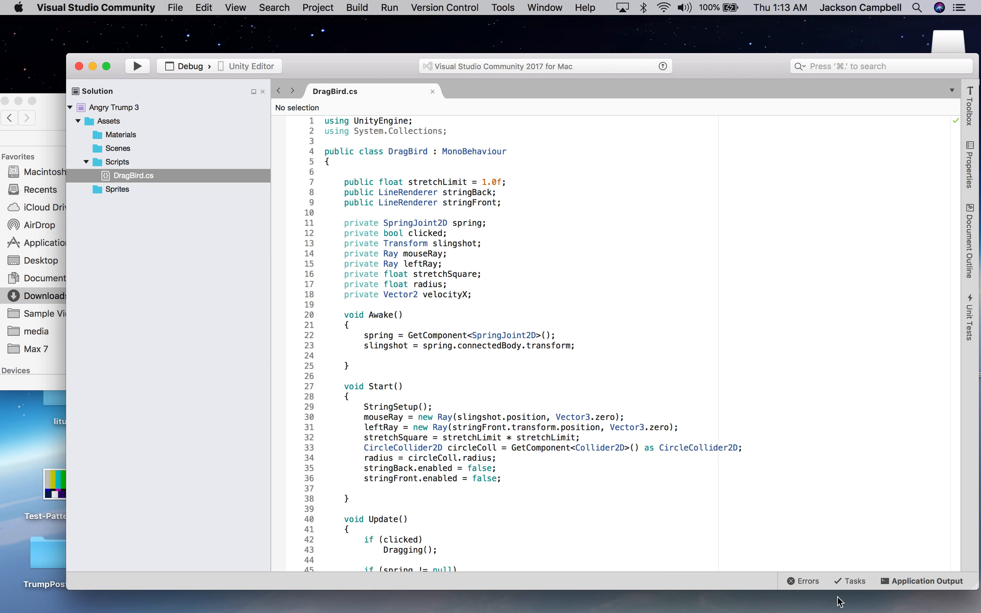
pyautogui.scroll(2, 566, 288)
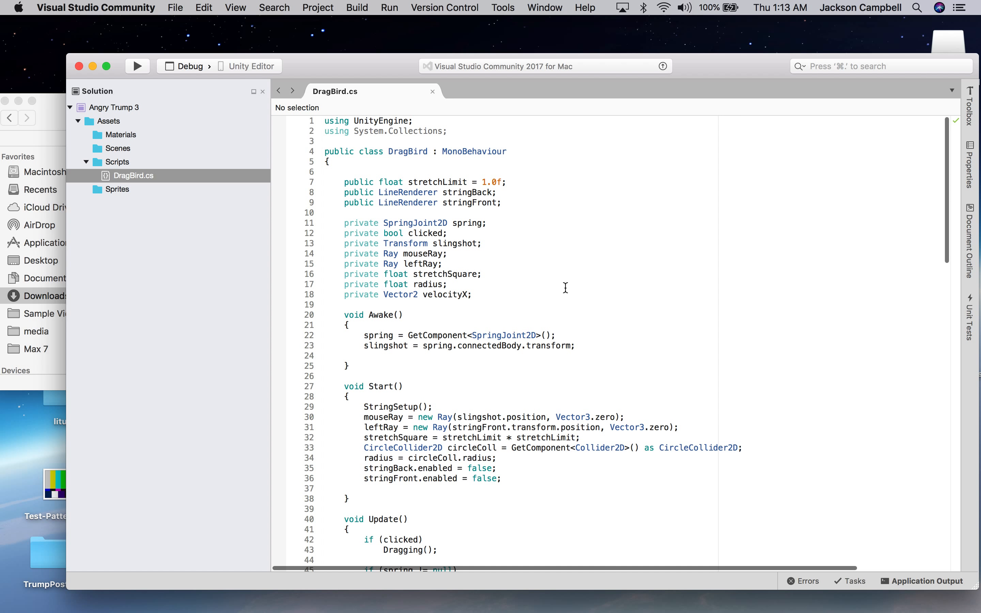
pyautogui.scroll(-3, 566, 288)
pyautogui.scroll(3, 566, 287)
pyautogui.moveTo(449, 137); pyautogui.dragTo(358, 134)
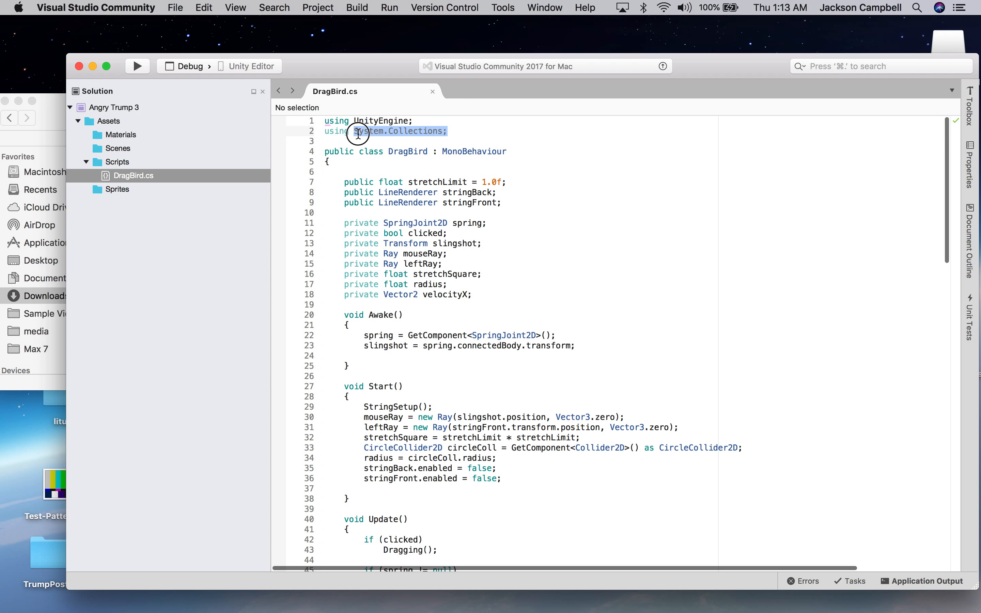
pyautogui.click(542, 142)
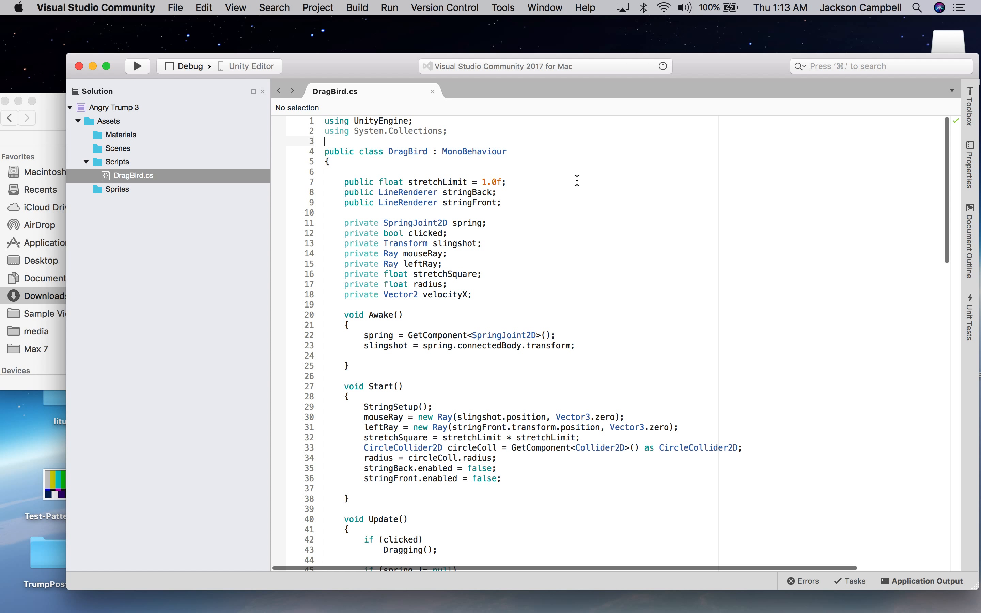
pyautogui.moveTo(508, 152); pyautogui.dragTo(448, 152)
pyautogui.click(578, 207)
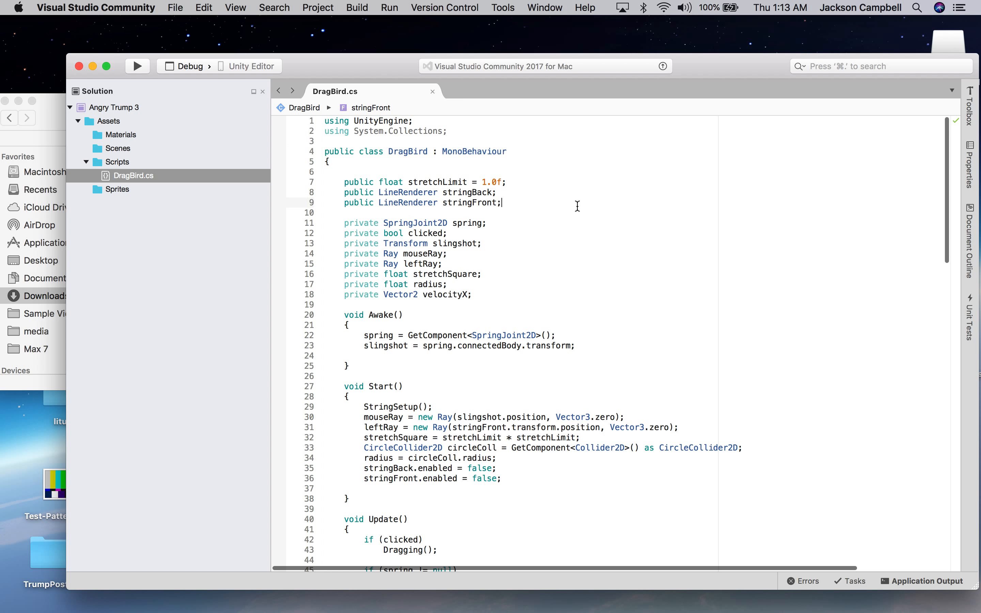
pyautogui.scroll(-2, 578, 206)
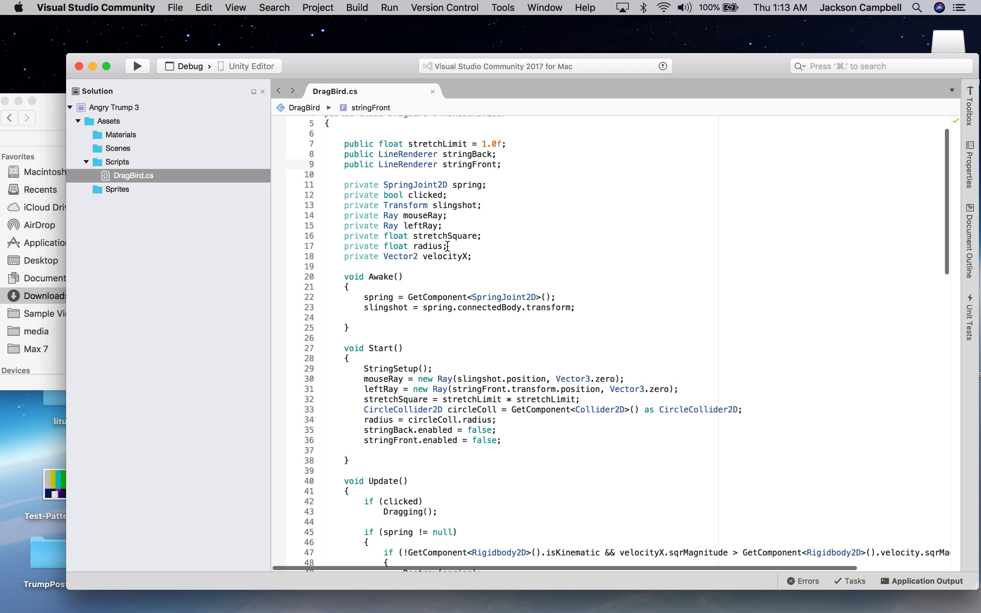
pyautogui.scroll(-5, 532, 278)
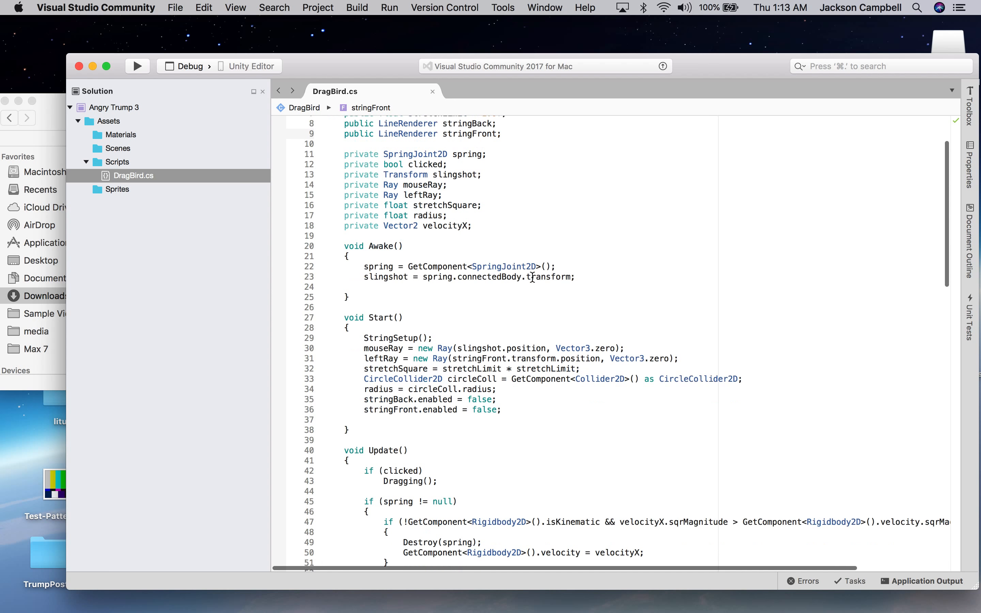
pyautogui.scroll(-1, 532, 278)
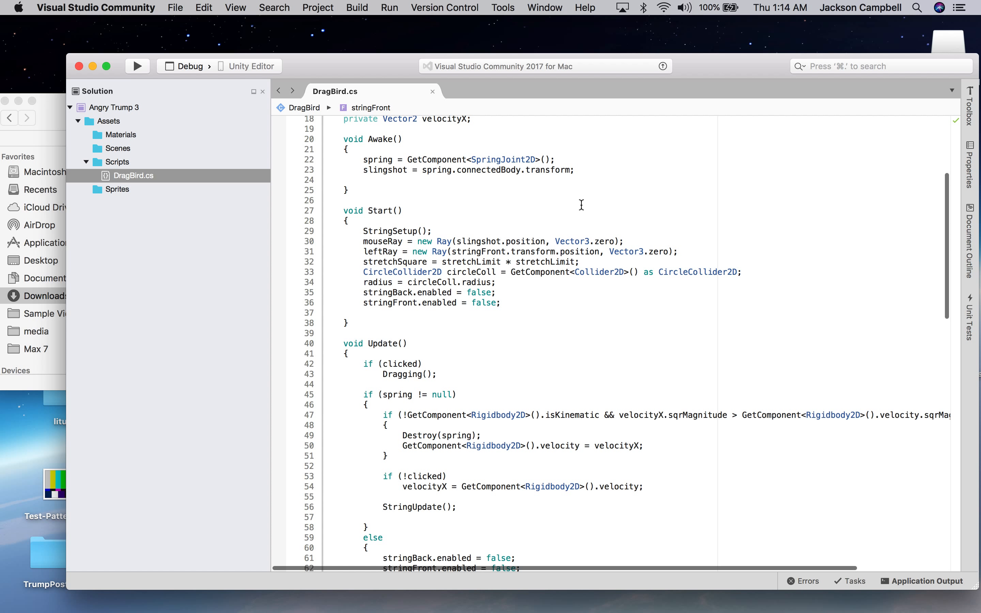
pyautogui.scroll(-1, 582, 205)
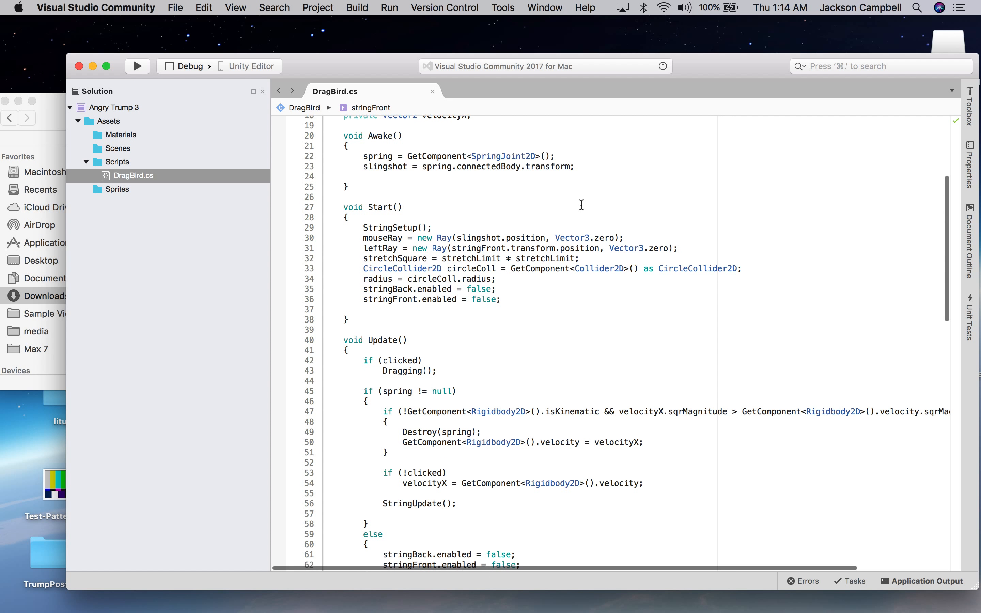
pyautogui.scroll(5, 581, 205)
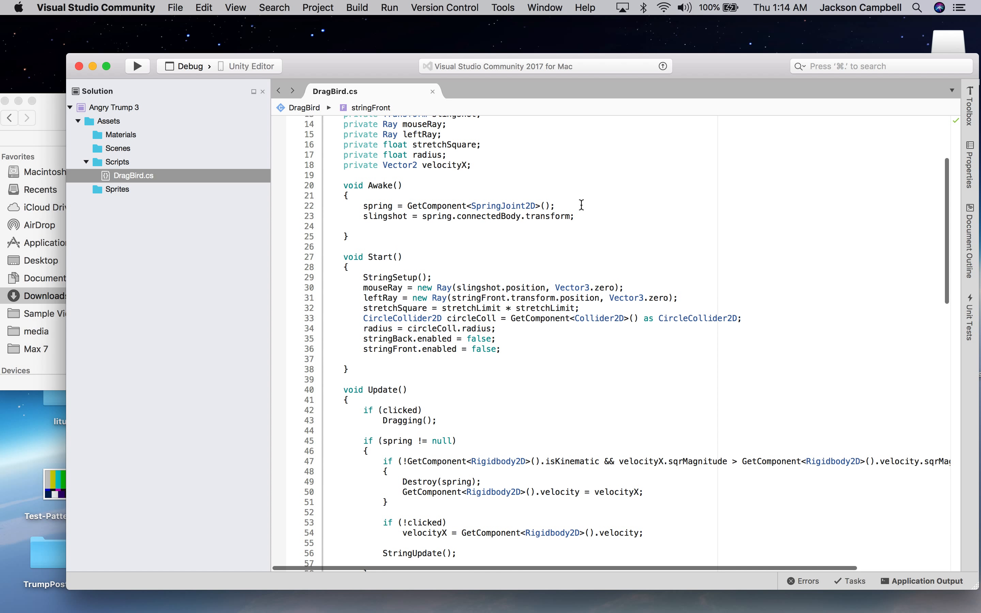
pyautogui.doubleClick(380, 186)
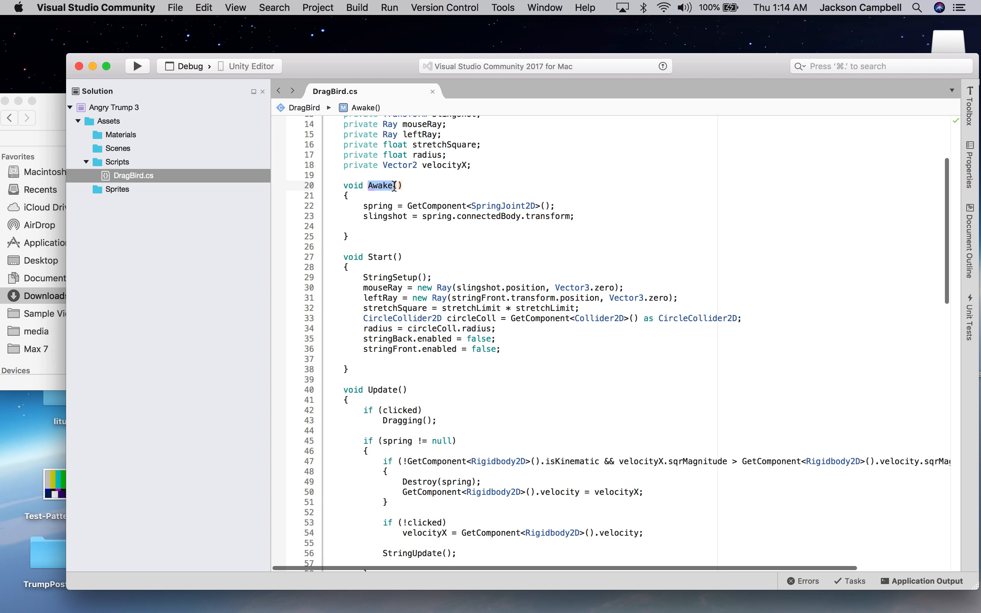
pyautogui.click(401, 257)
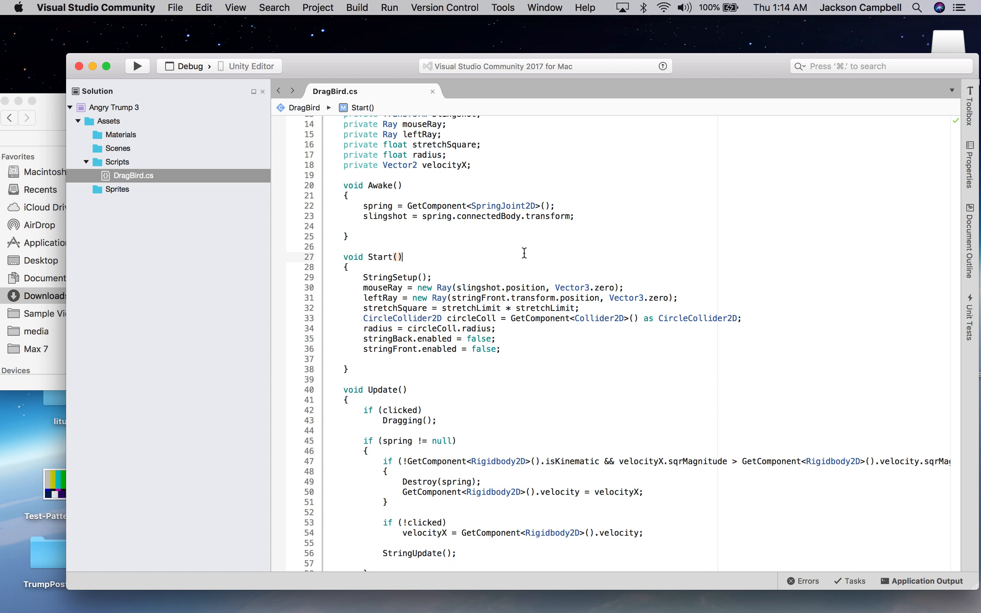
pyautogui.click(356, 255)
pyautogui.scroll(-10, 476, 358)
pyautogui.scroll(-5, 477, 359)
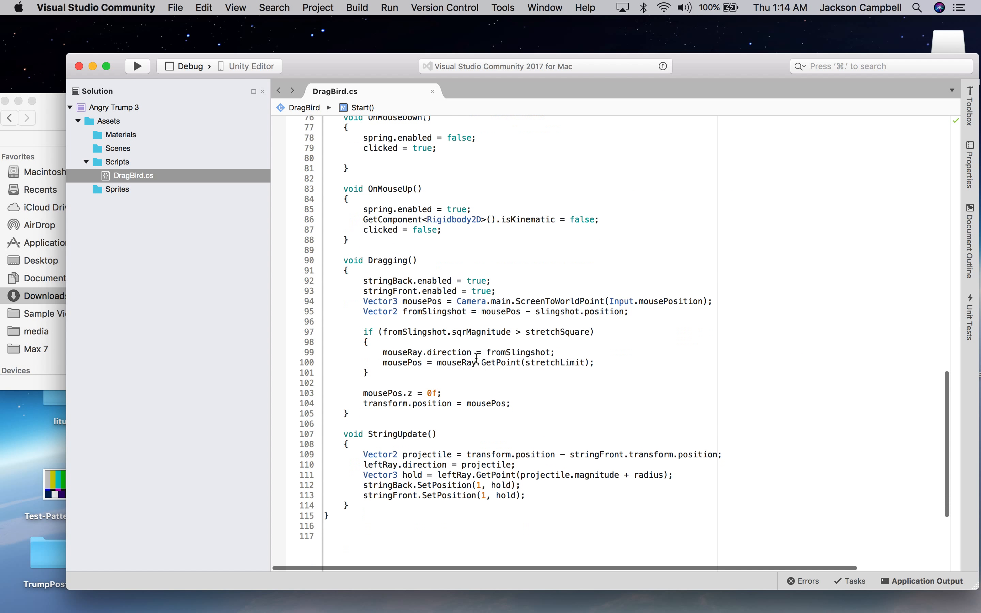
pyautogui.scroll(-4, 477, 358)
pyautogui.scroll(9, 477, 359)
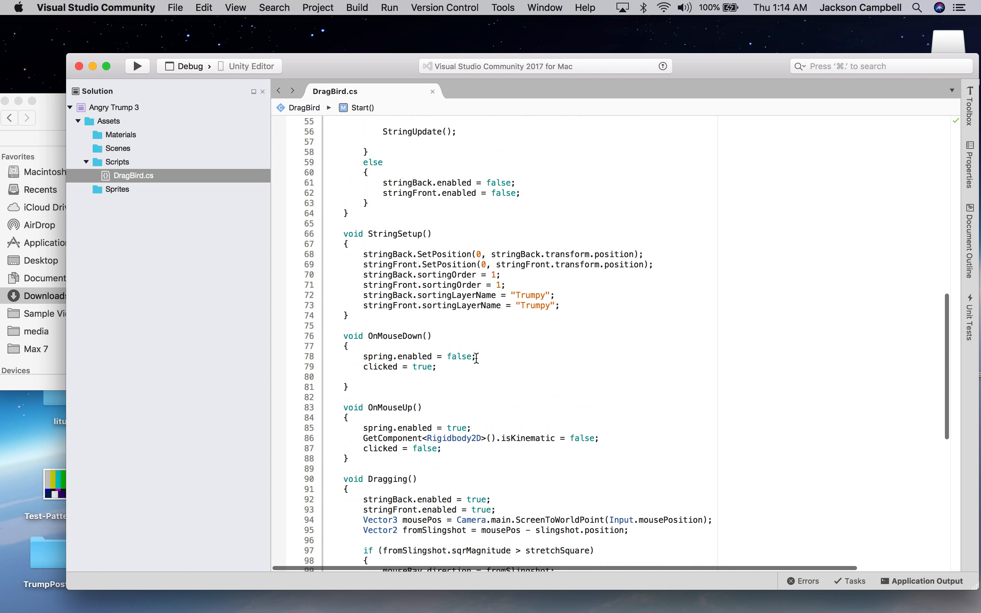
pyautogui.rightClick(376, 243)
pyautogui.click(352, 306)
pyautogui.scroll(4, 352, 306)
pyautogui.scroll(5, 351, 313)
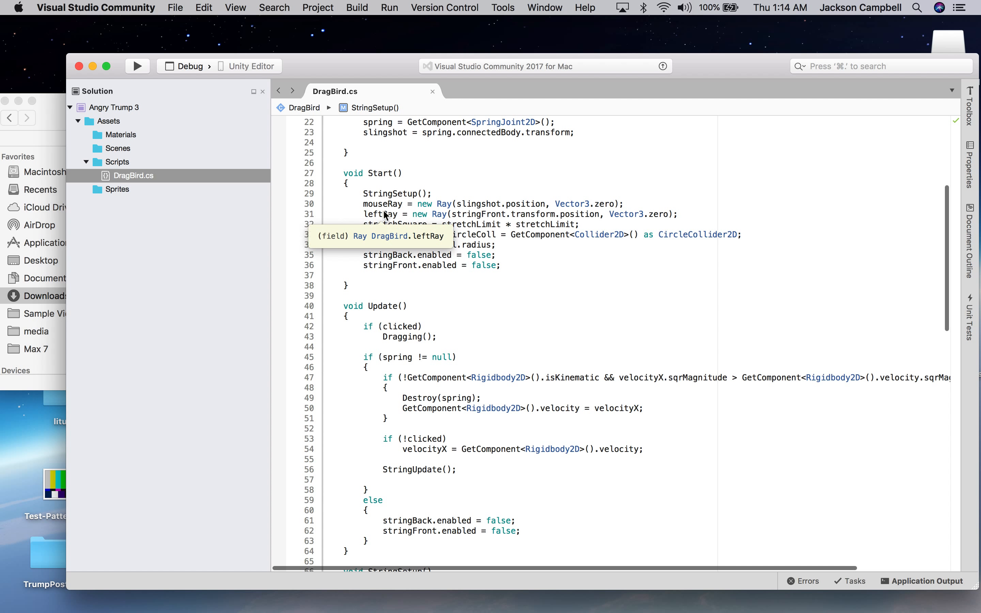
pyautogui.moveTo(439, 215)
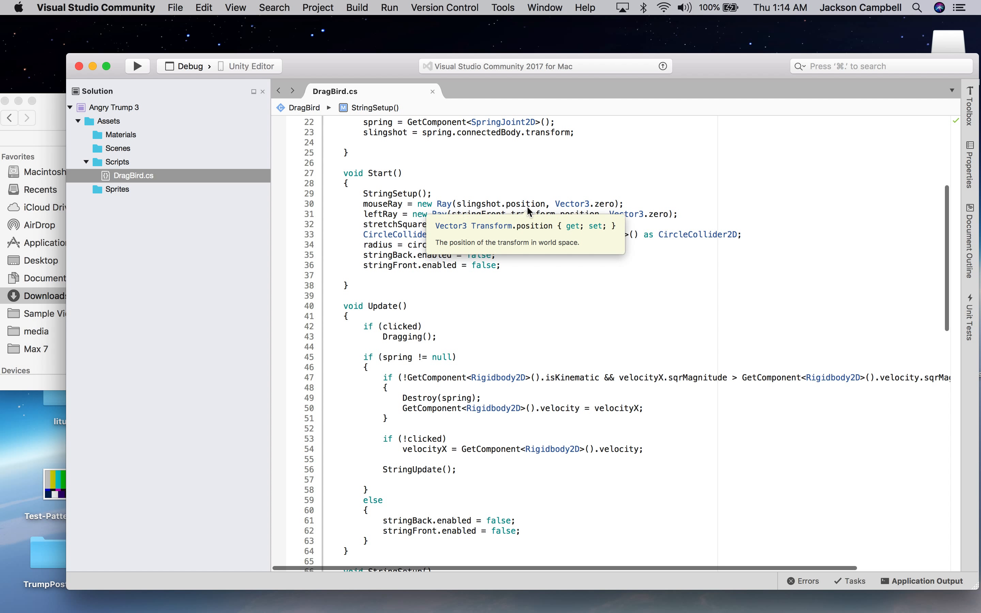
pyautogui.moveTo(472, 206)
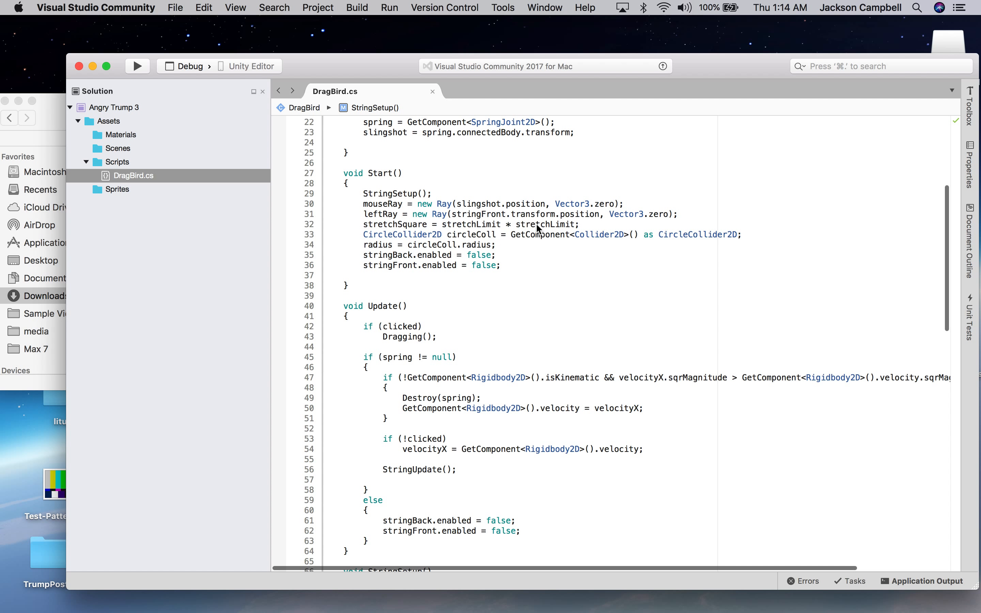
pyautogui.moveTo(535, 223)
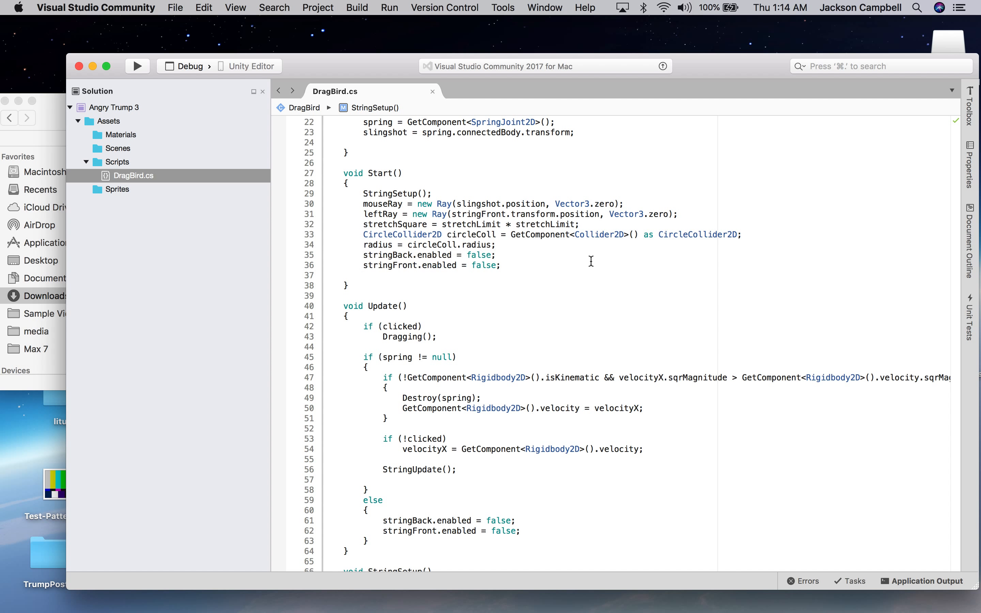
pyautogui.scroll(-1, 591, 261)
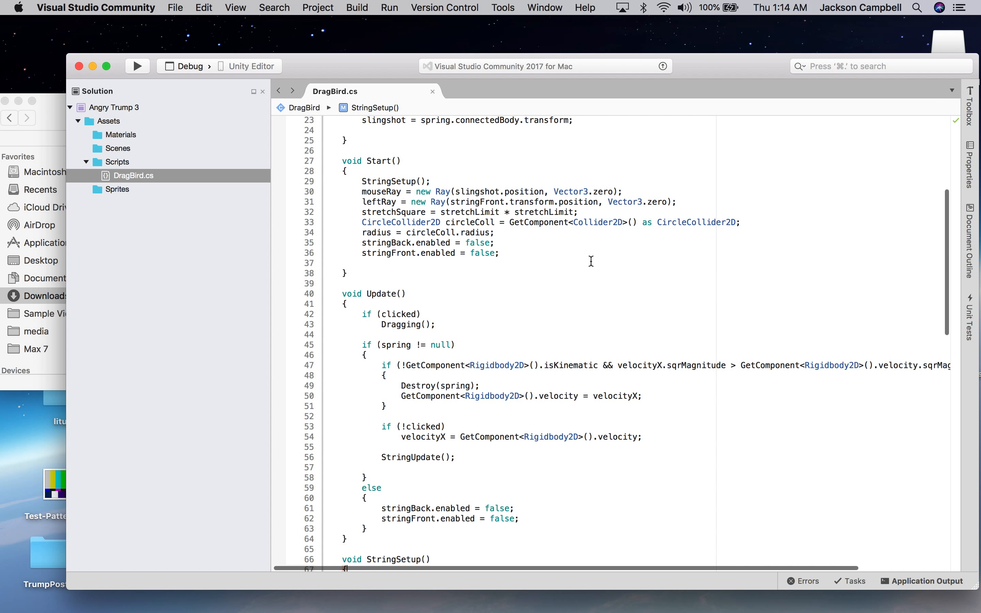
pyautogui.scroll(-4, 591, 262)
pyautogui.scroll(4, 591, 262)
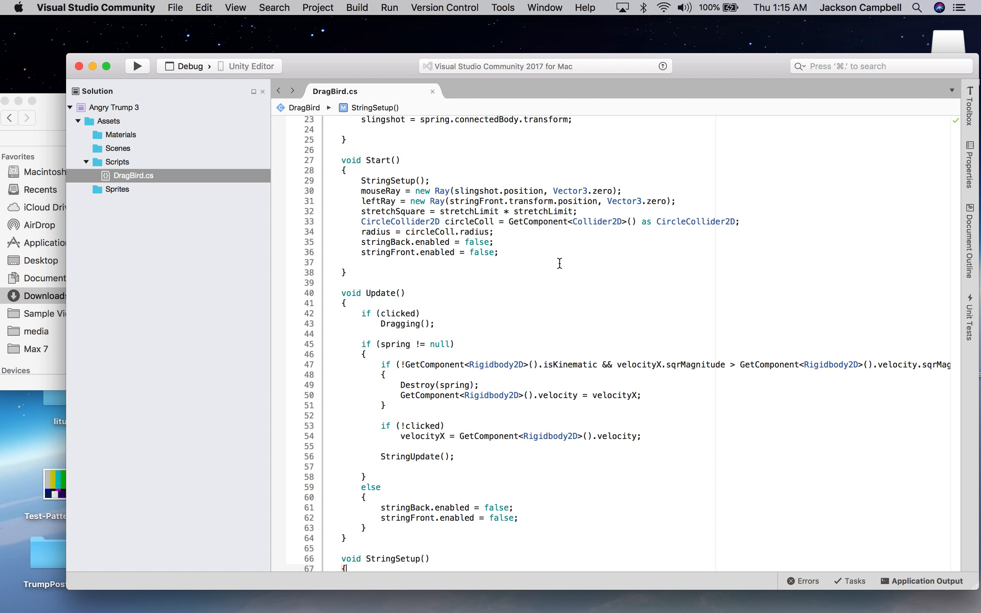
pyautogui.scroll(-3, 560, 264)
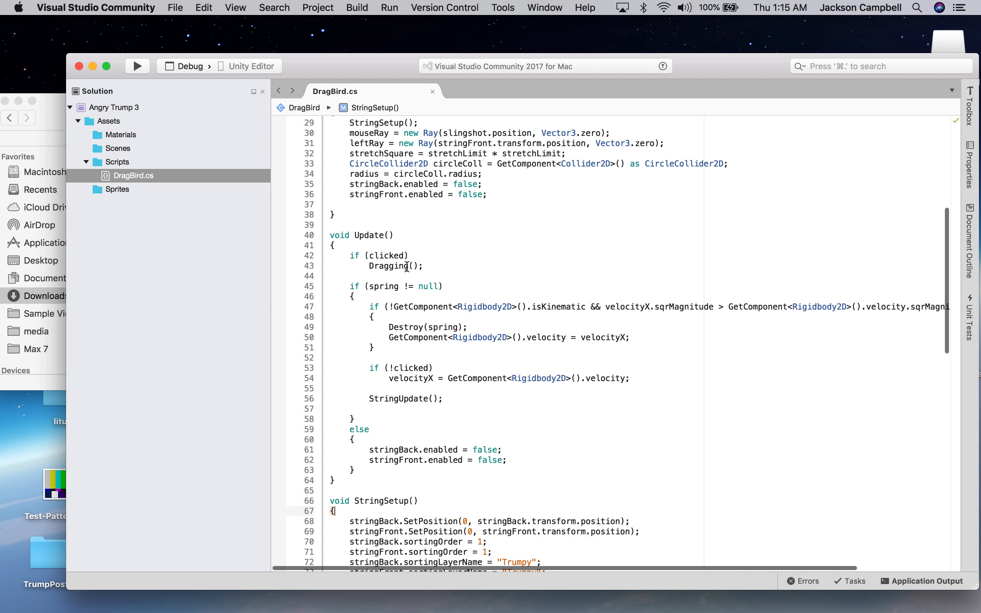
pyautogui.scroll(-1, 407, 266)
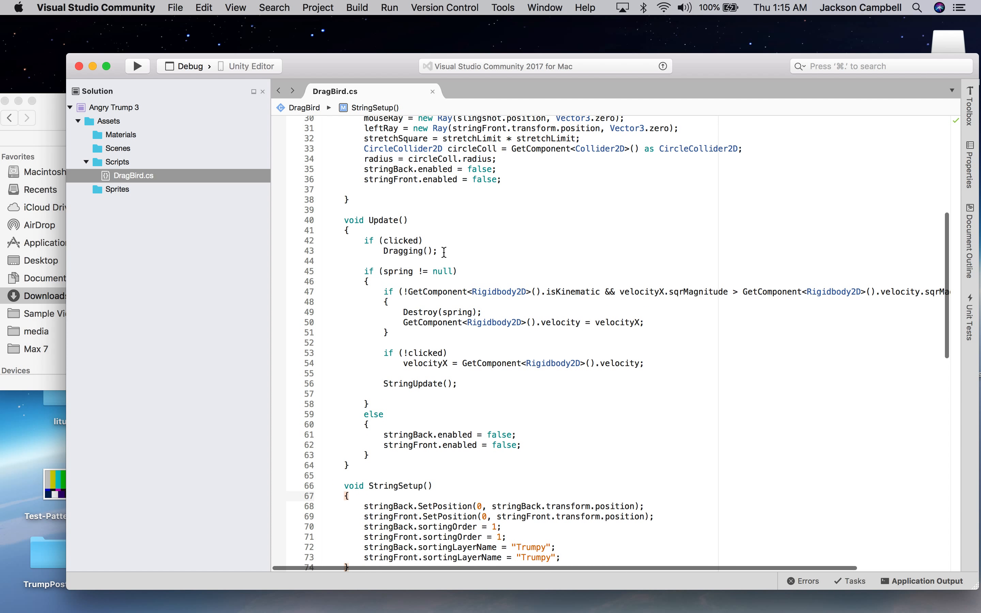
pyautogui.scroll(-10, 411, 411)
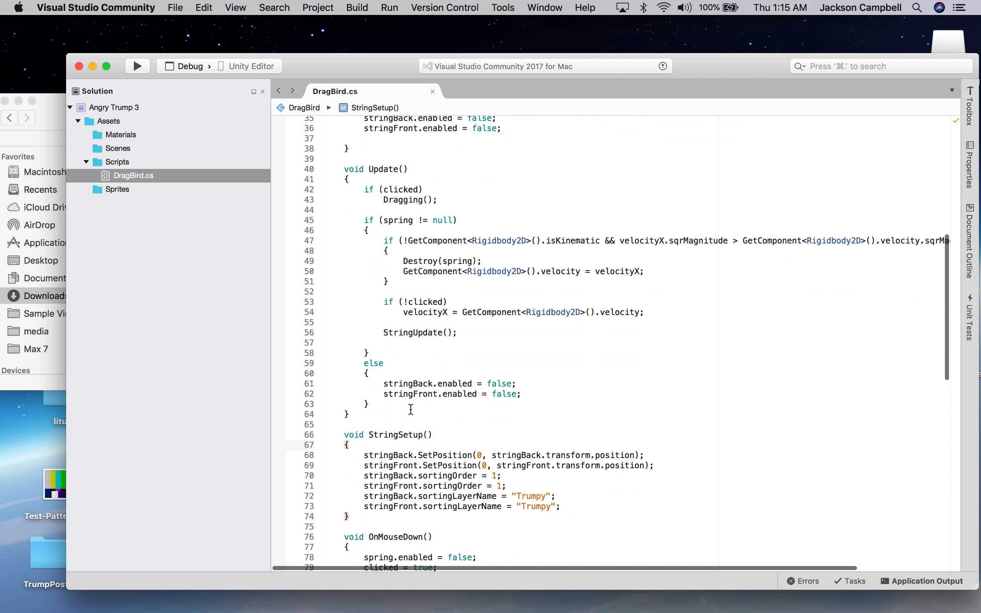
pyautogui.scroll(-2, 410, 409)
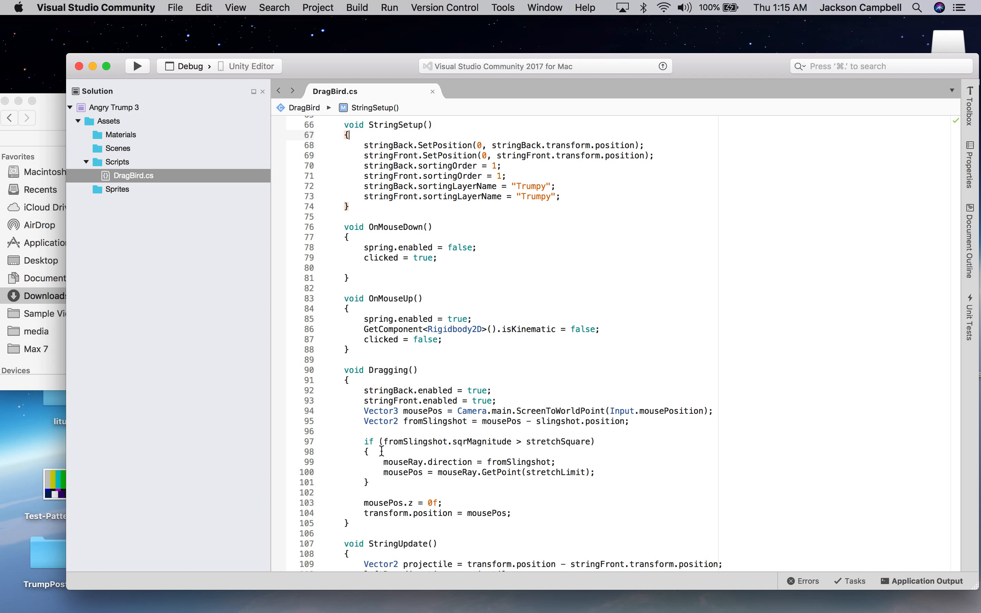
pyautogui.scroll(-2, 431, 486)
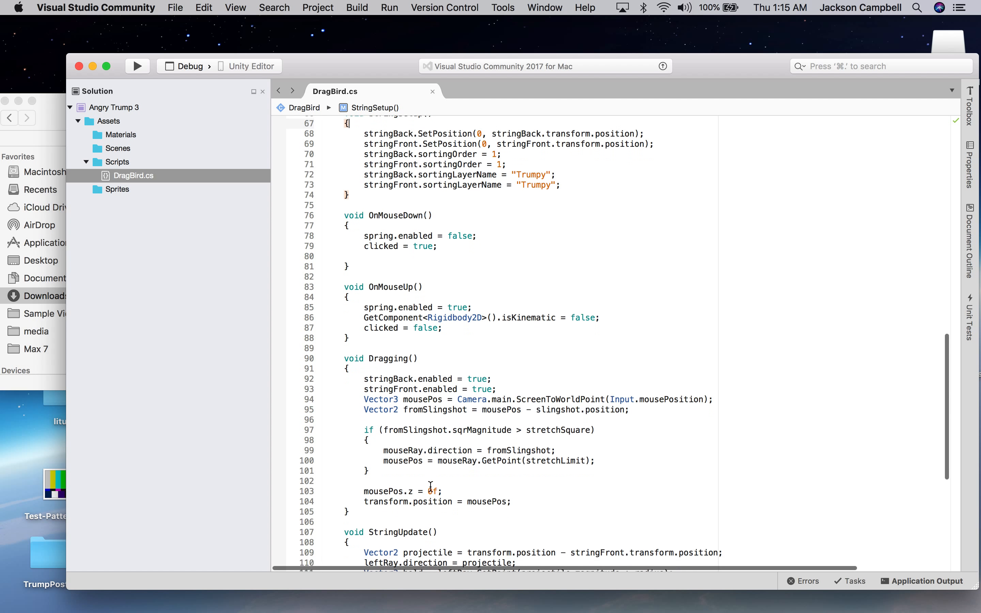
pyautogui.scroll(-3, 430, 486)
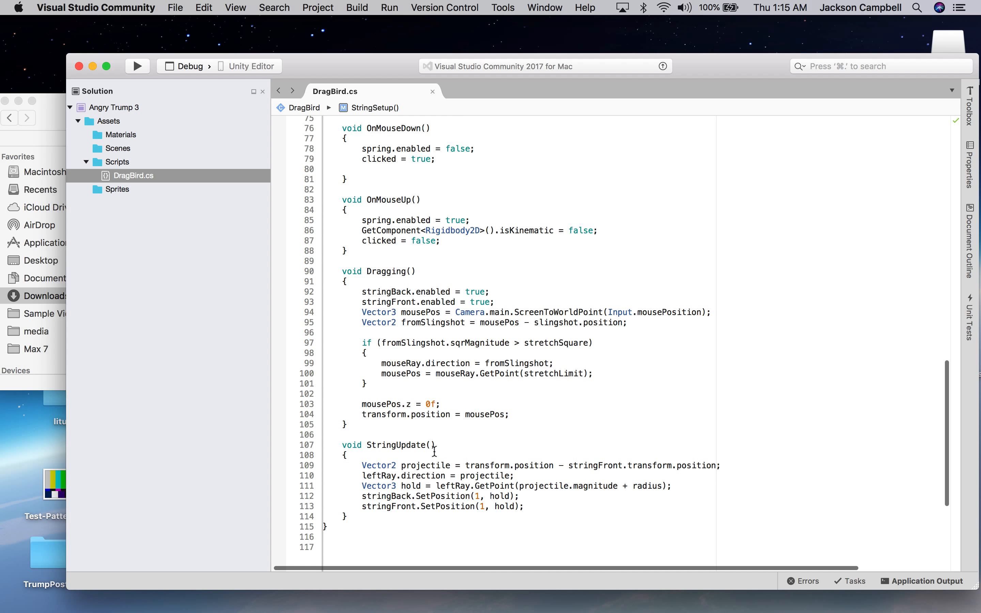
pyautogui.scroll(-2, 437, 405)
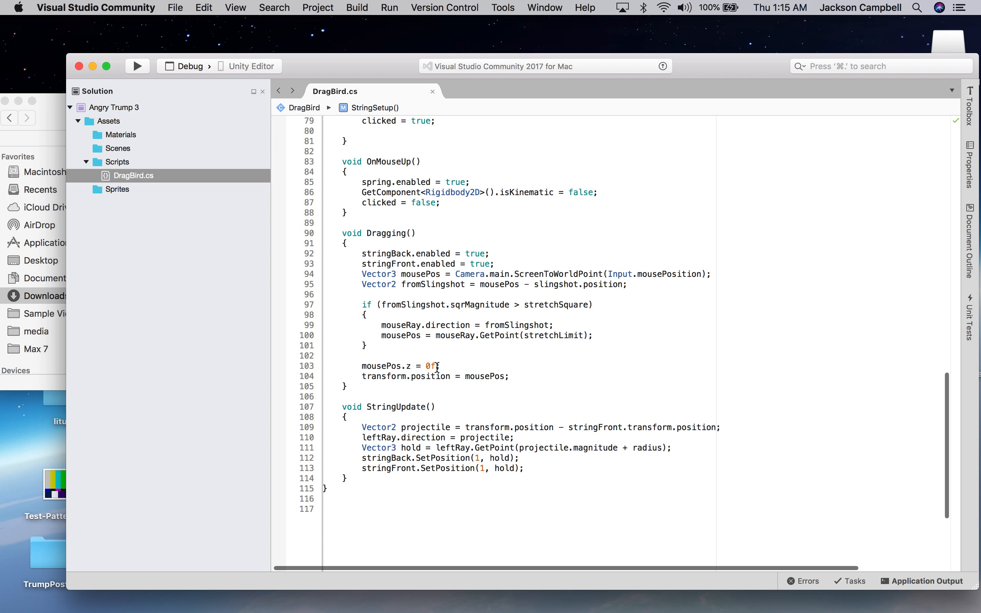
pyautogui.scroll(-1, 437, 367)
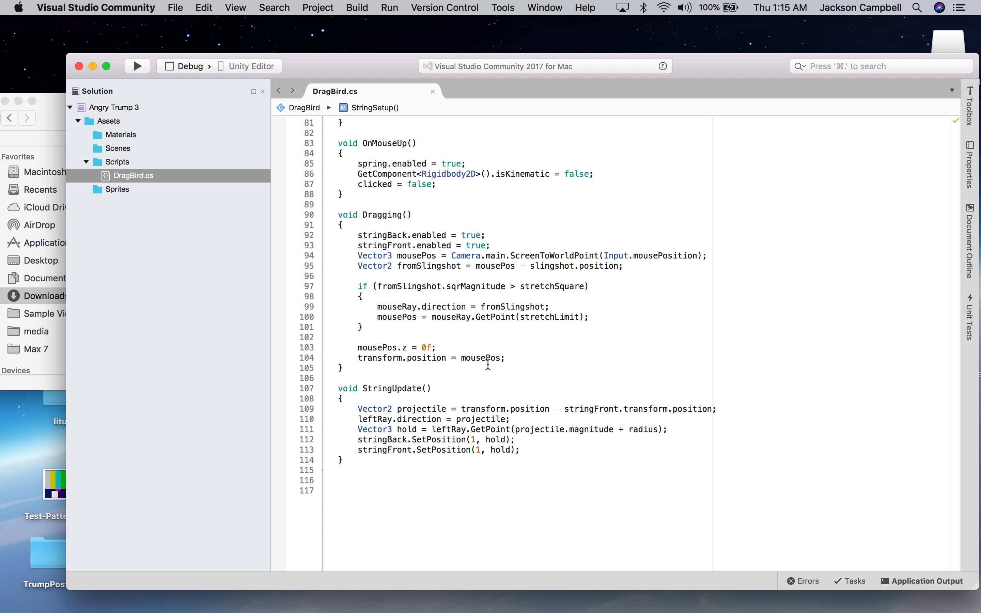
pyautogui.scroll(3, 488, 364)
pyautogui.scroll(3, 488, 364)
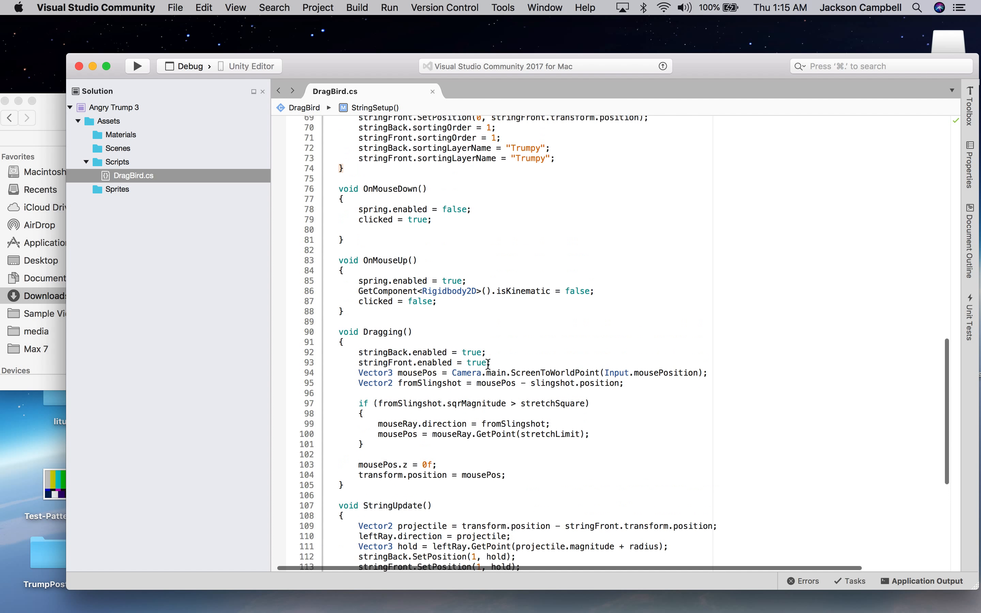
pyautogui.scroll(10, 488, 365)
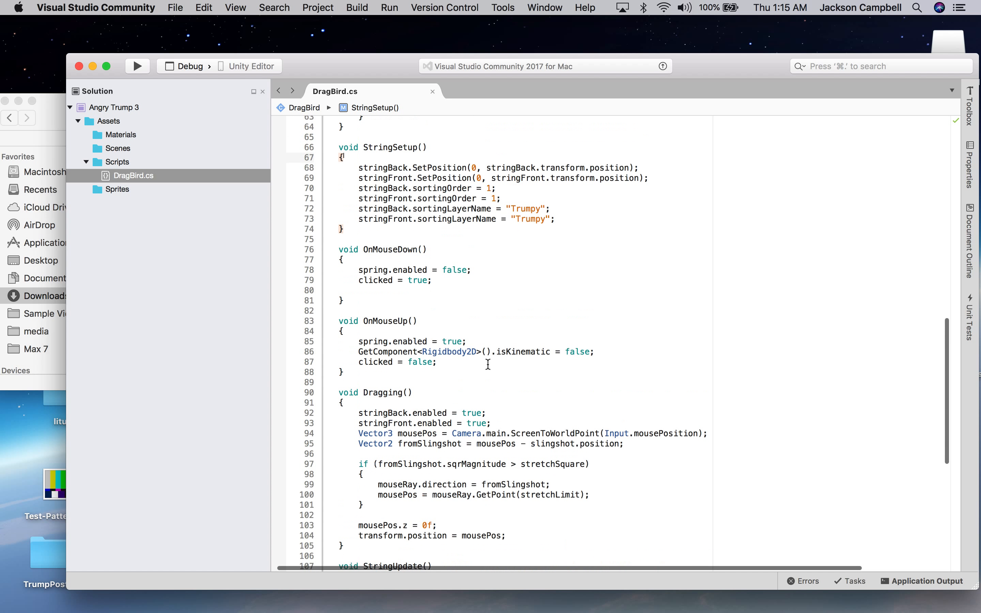
pyautogui.scroll(1, 488, 367)
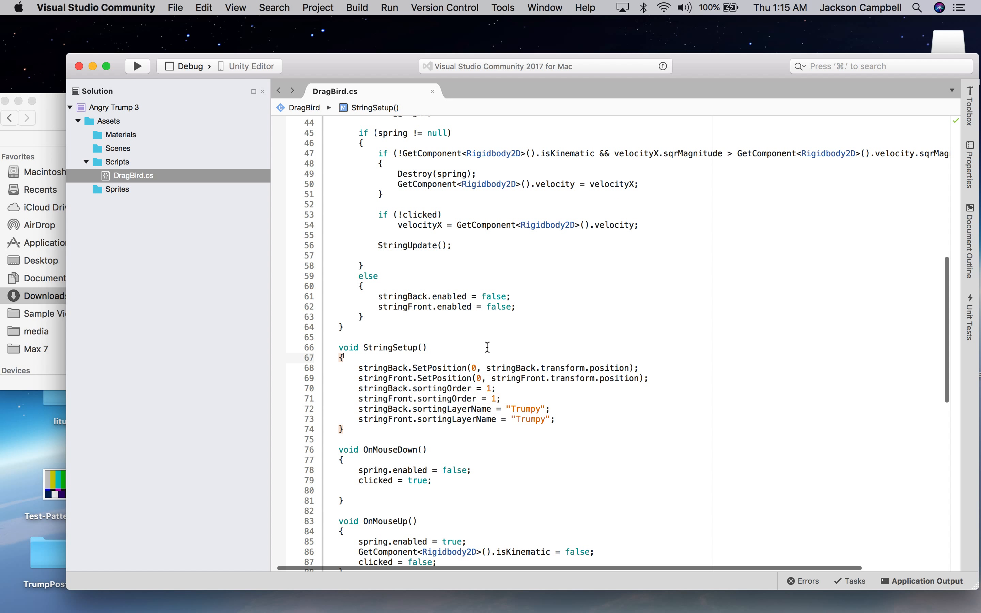
pyautogui.moveTo(539, 307); pyautogui.dragTo(467, 307)
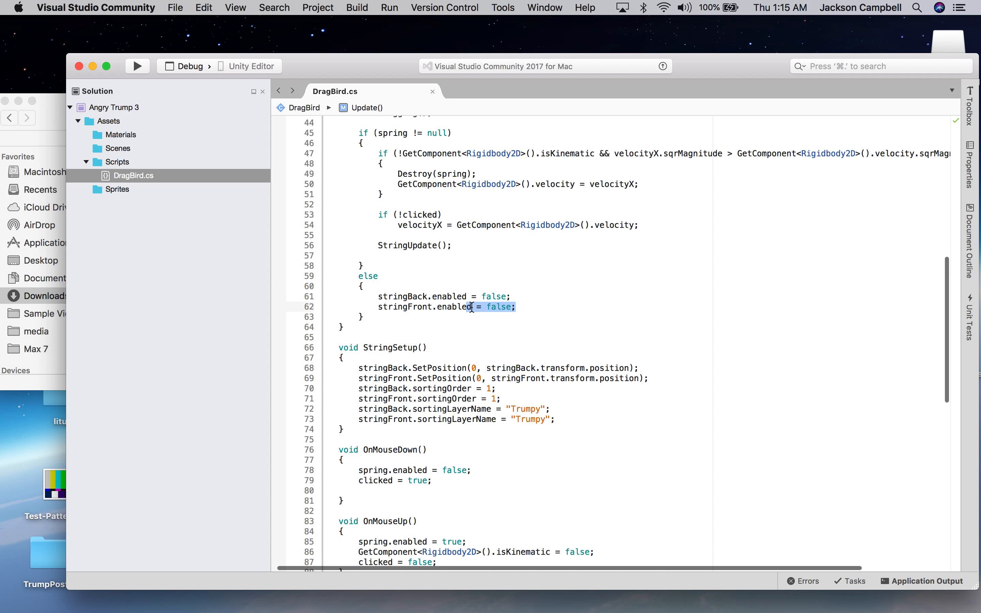
pyautogui.scroll(7, 556, 300)
pyautogui.scroll(4, 557, 300)
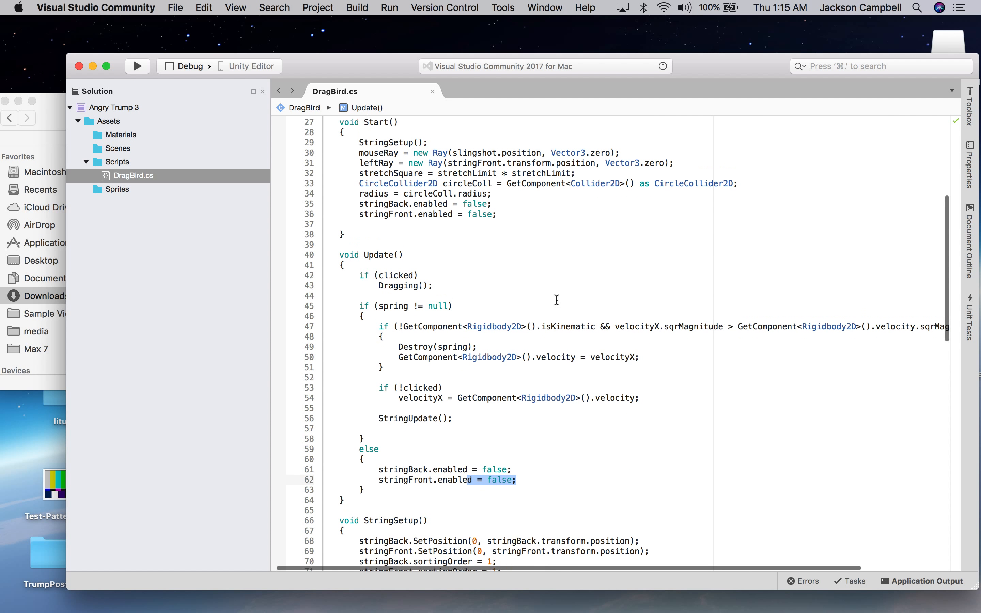
pyautogui.moveTo(520, 288); pyautogui.dragTo(359, 284)
pyautogui.click(554, 343)
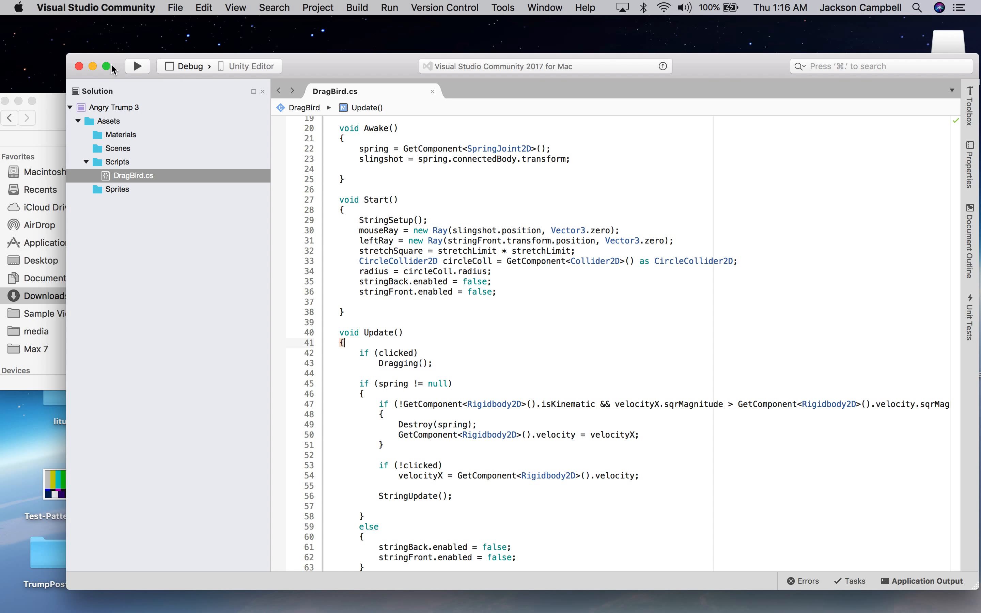
# Close the Visual Studio window and bring the Unity project back to the front.
pyautogui.click(79, 66)
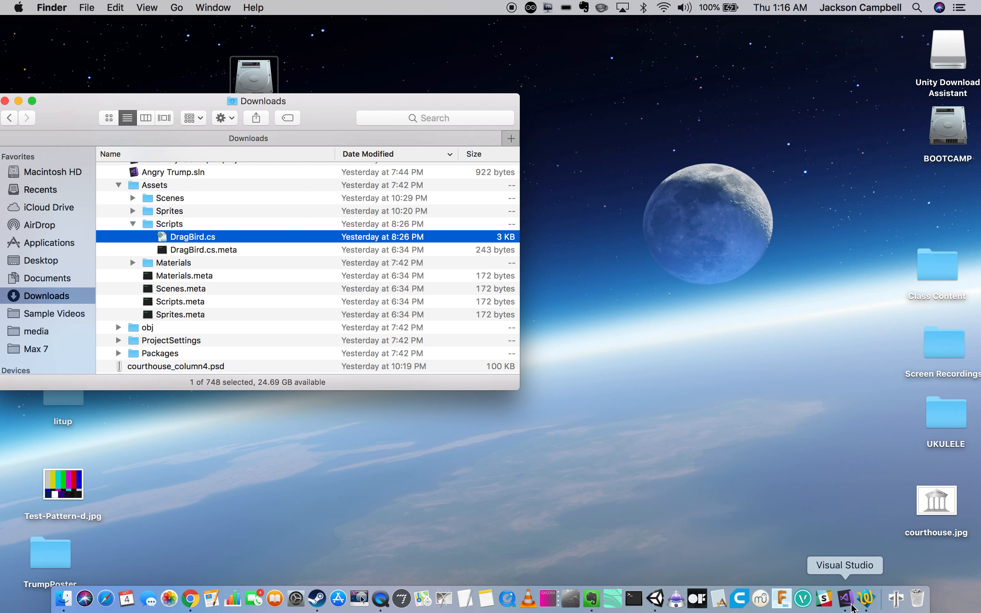
pyautogui.click(655, 599)
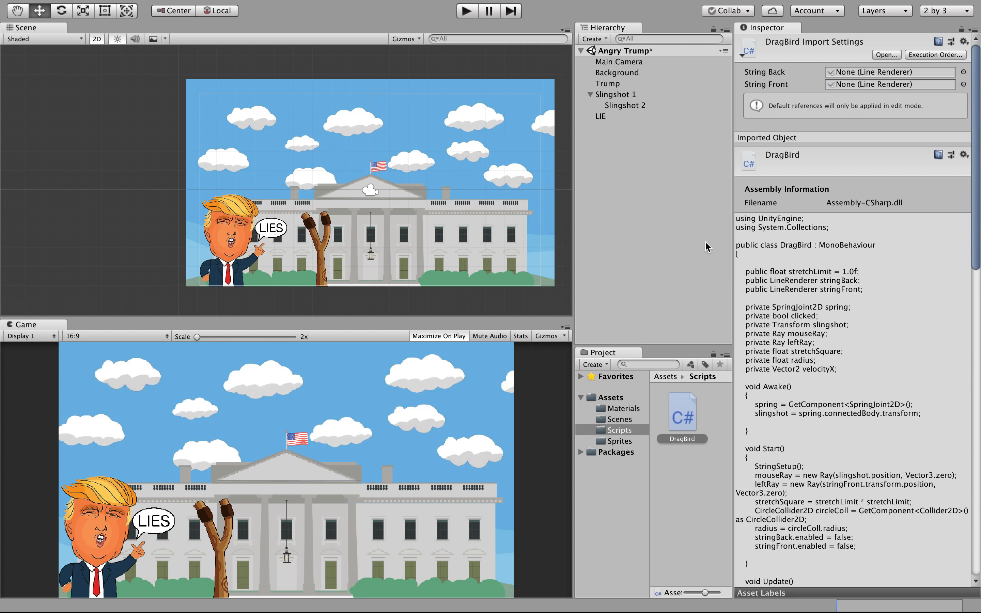
# Attach the DragBird script to LIE, confirm its Drag Bird component, and start Play mode.
pyautogui.click(600, 119)
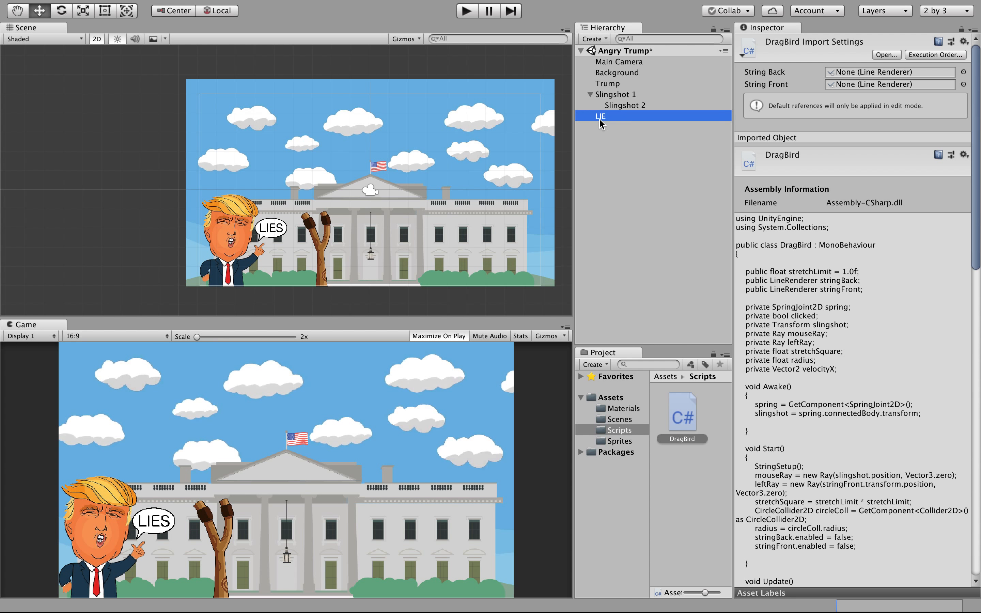
pyautogui.click(600, 118)
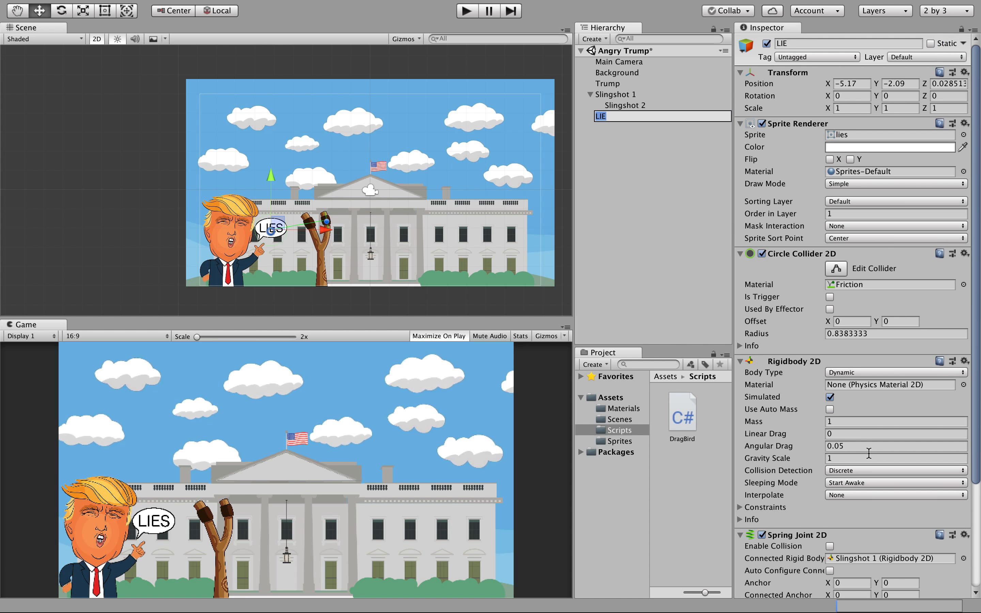
pyautogui.scroll(-5, 847, 472)
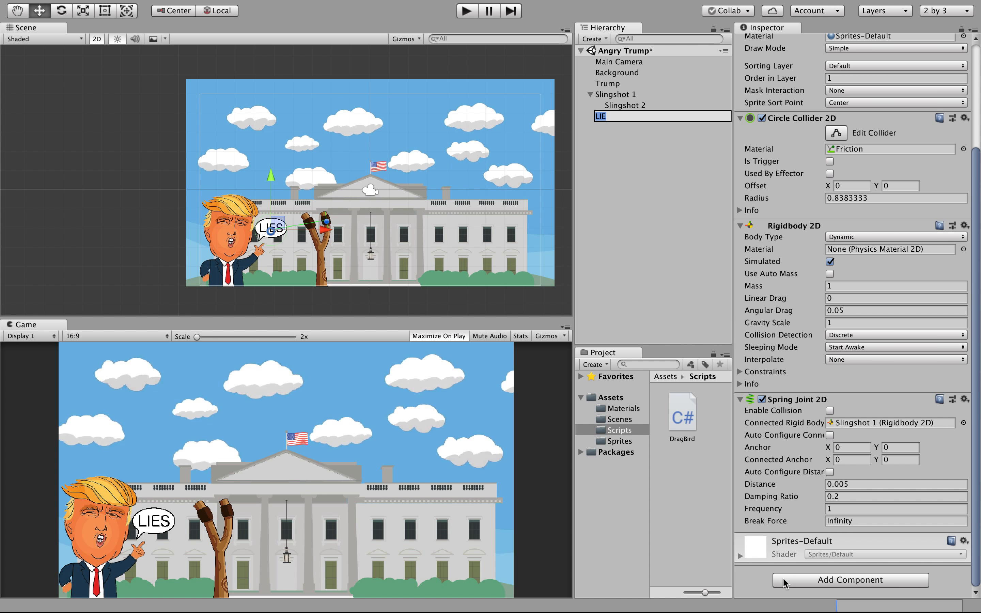
pyautogui.click(683, 422)
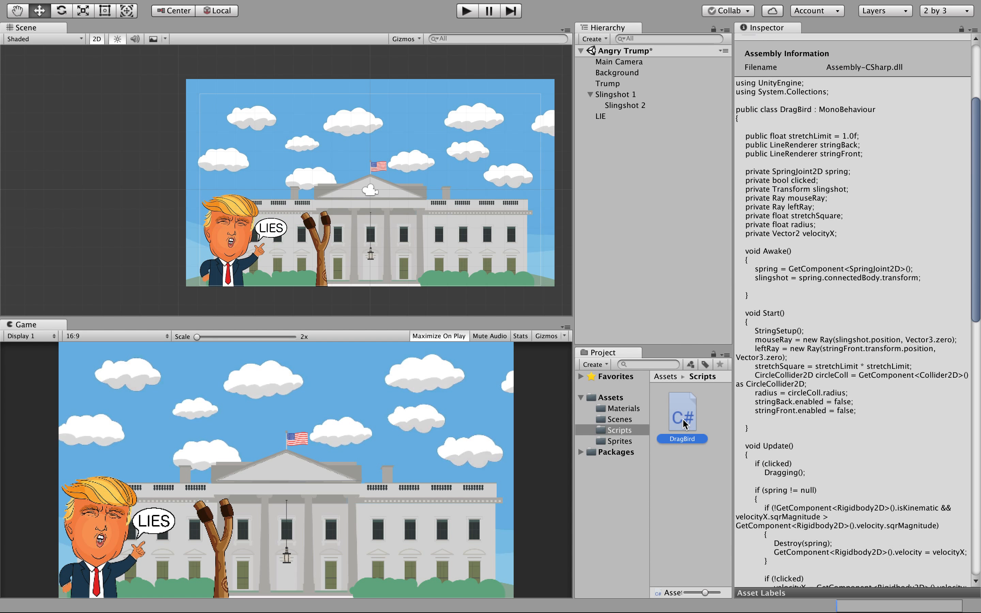
pyautogui.moveTo(684, 421); pyautogui.dragTo(612, 119)
pyautogui.click(607, 118)
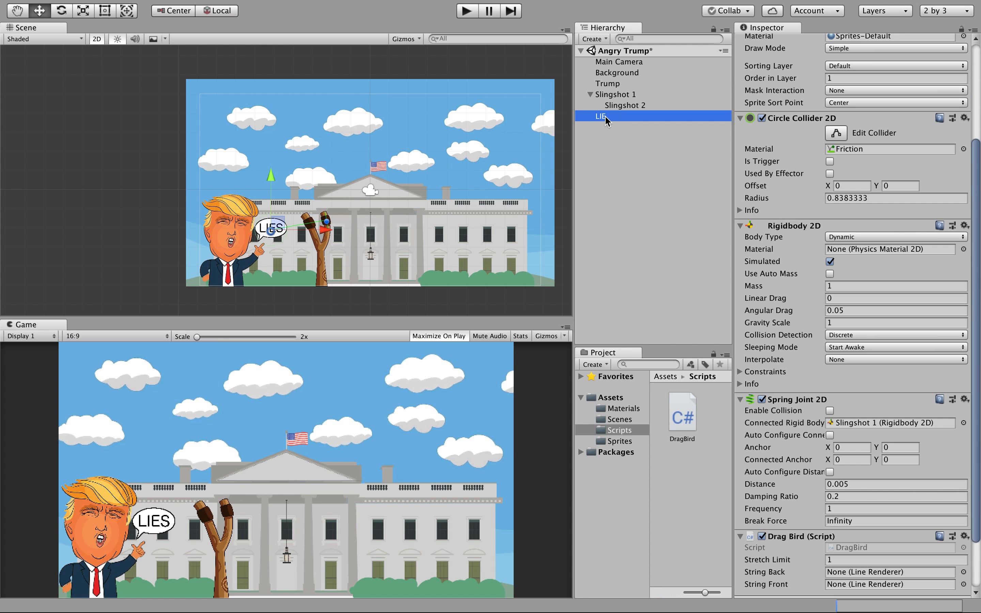
pyautogui.scroll(-5, 816, 438)
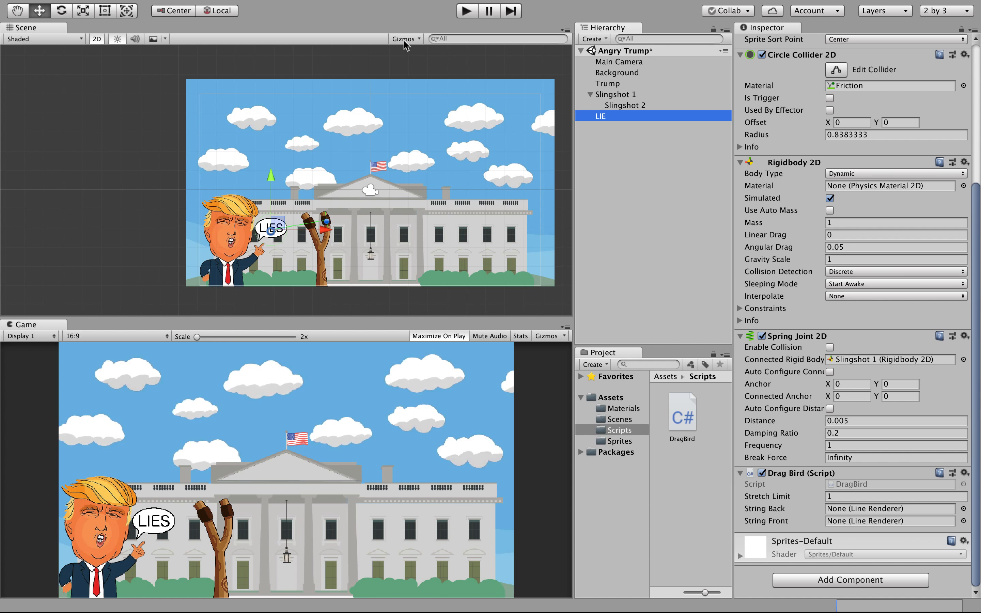
pyautogui.click(465, 12)
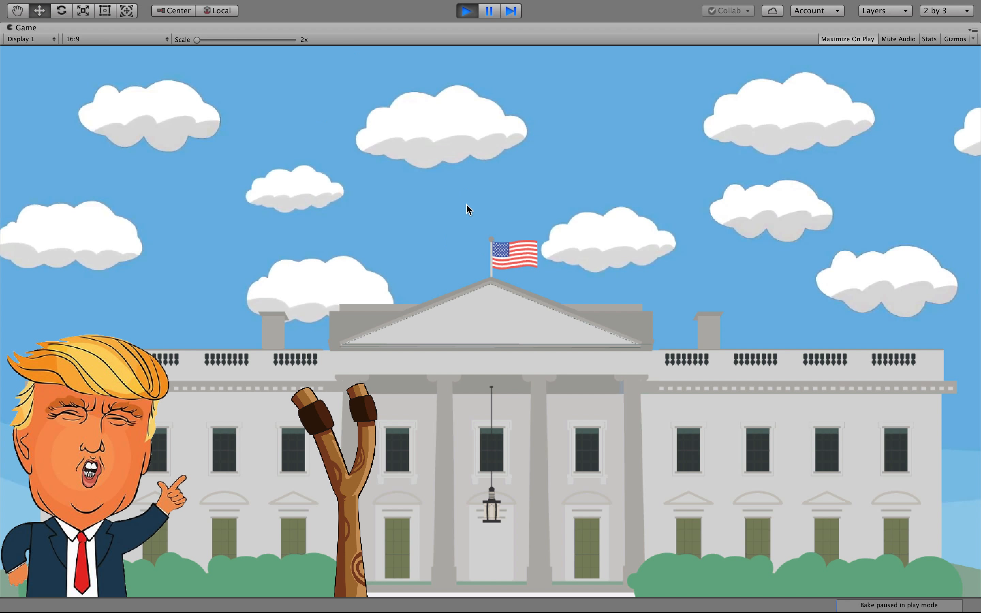
pyautogui.click(462, 11)
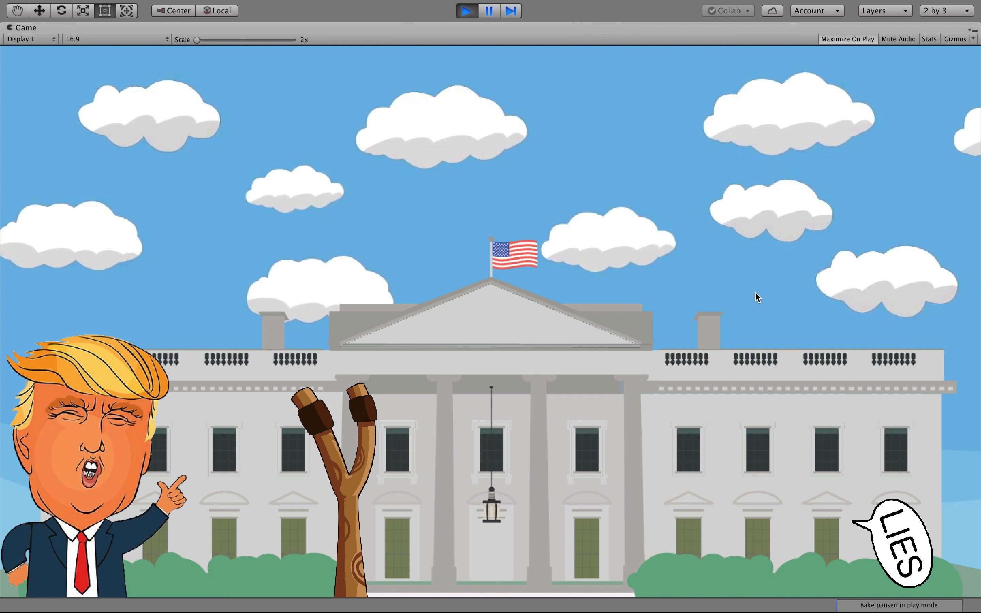
pyautogui.click(469, 17)
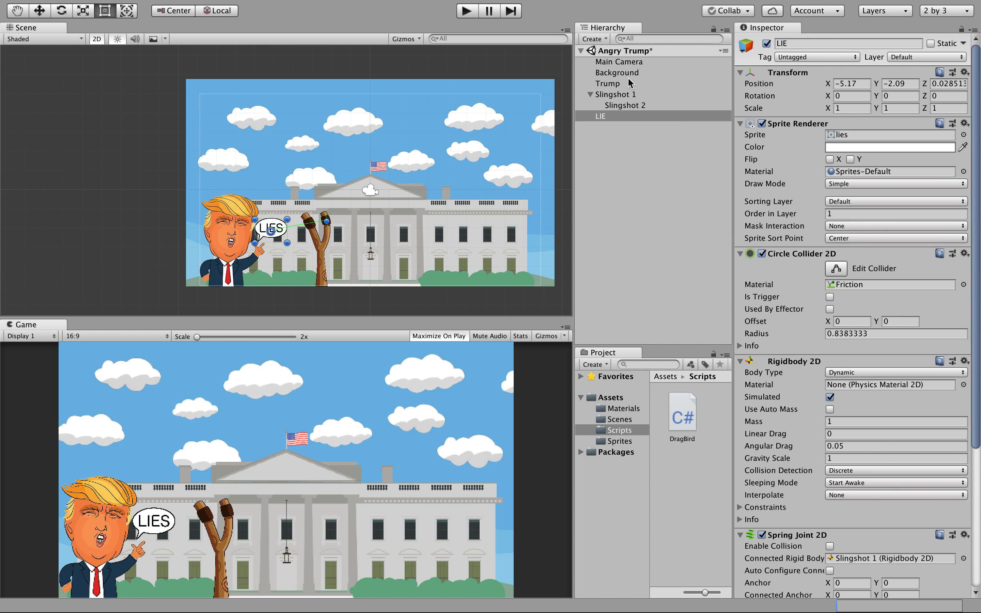
# Set LIE's Rigidbody 2D Body Type to Kinematic.
pyautogui.click(632, 117)
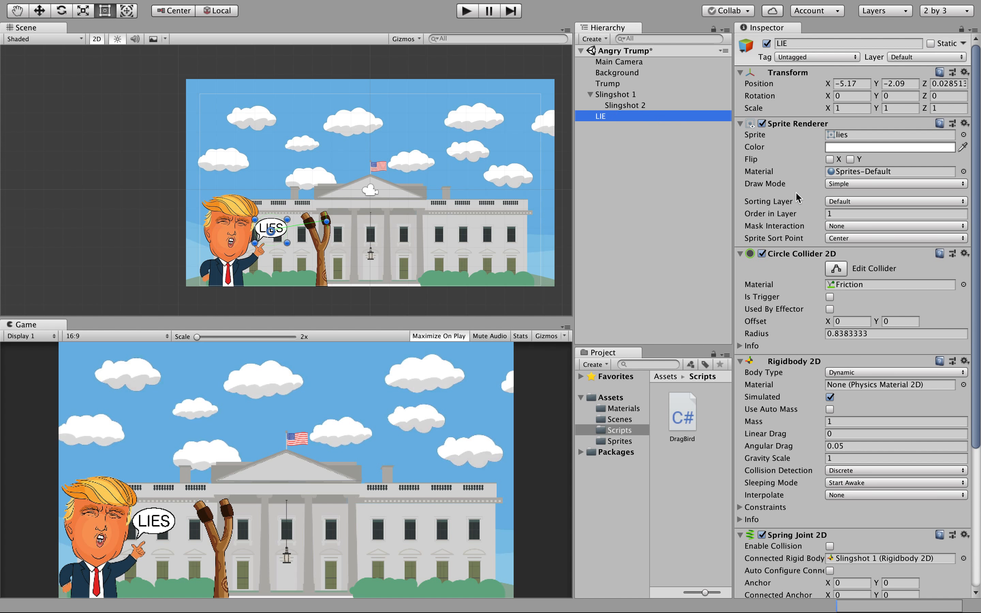
pyautogui.click(845, 373)
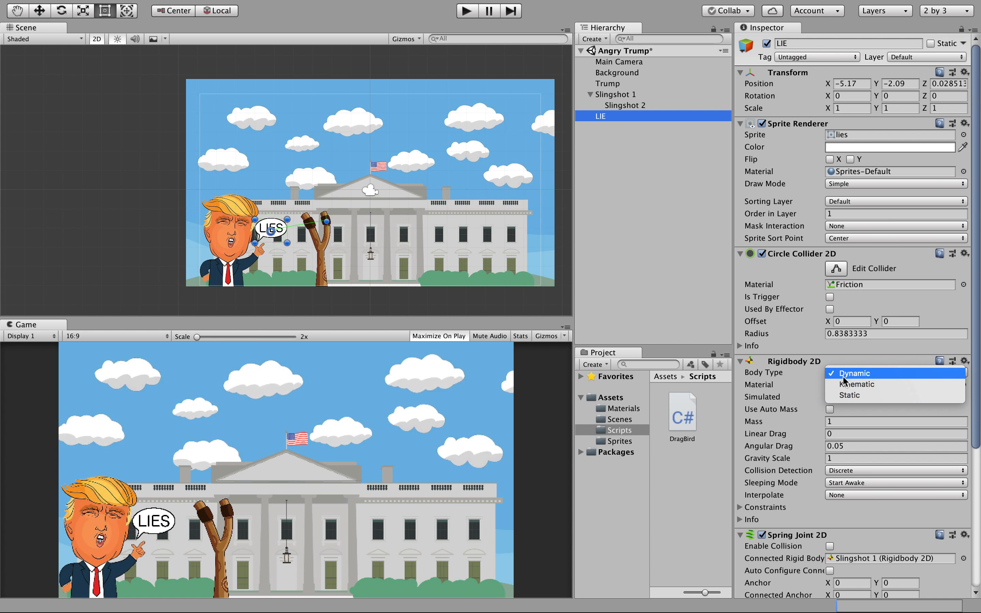
pyautogui.click(847, 384)
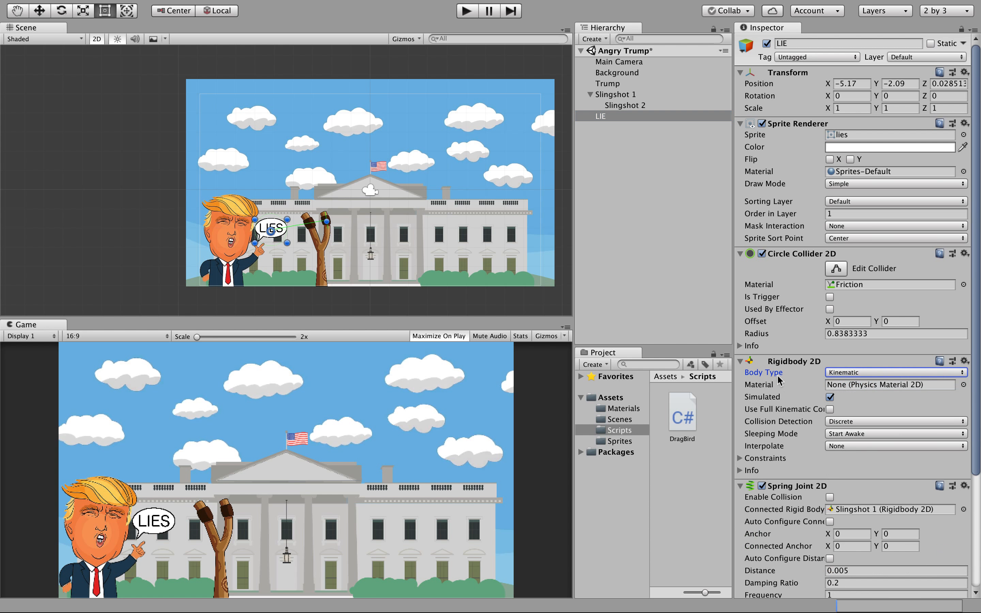
# Play the game, fling the LIES bubble from the slingshot, then stop playing.
pyautogui.click(468, 12)
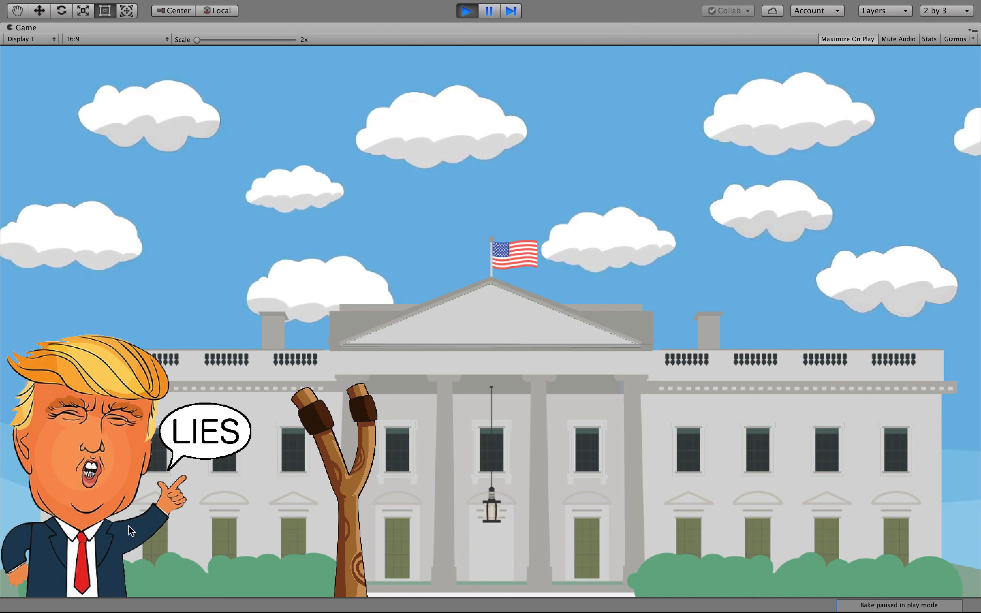
pyautogui.click(207, 450)
pyautogui.moveTo(207, 449); pyautogui.dragTo(209, 432)
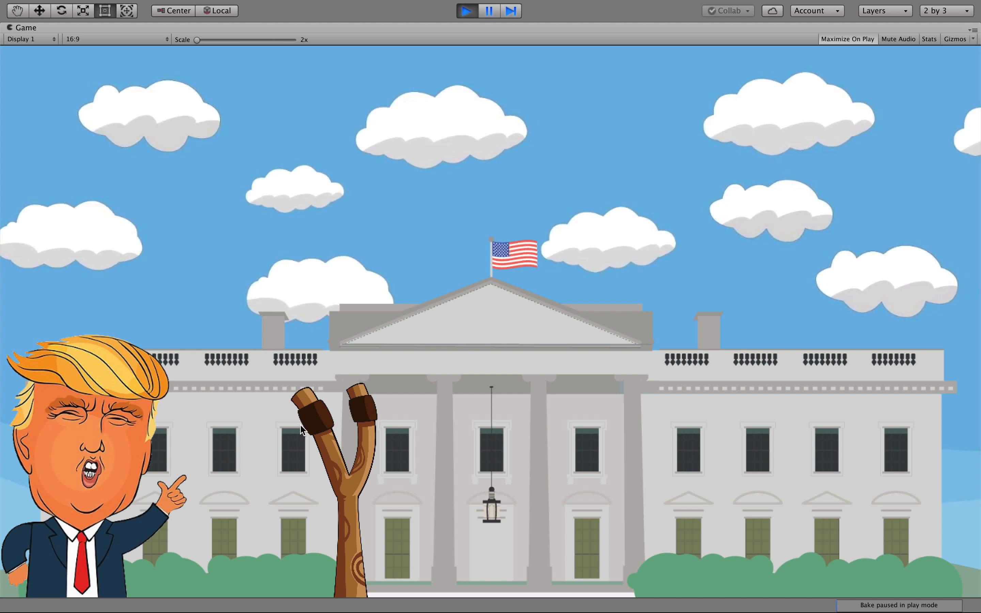
pyautogui.moveTo(338, 15)
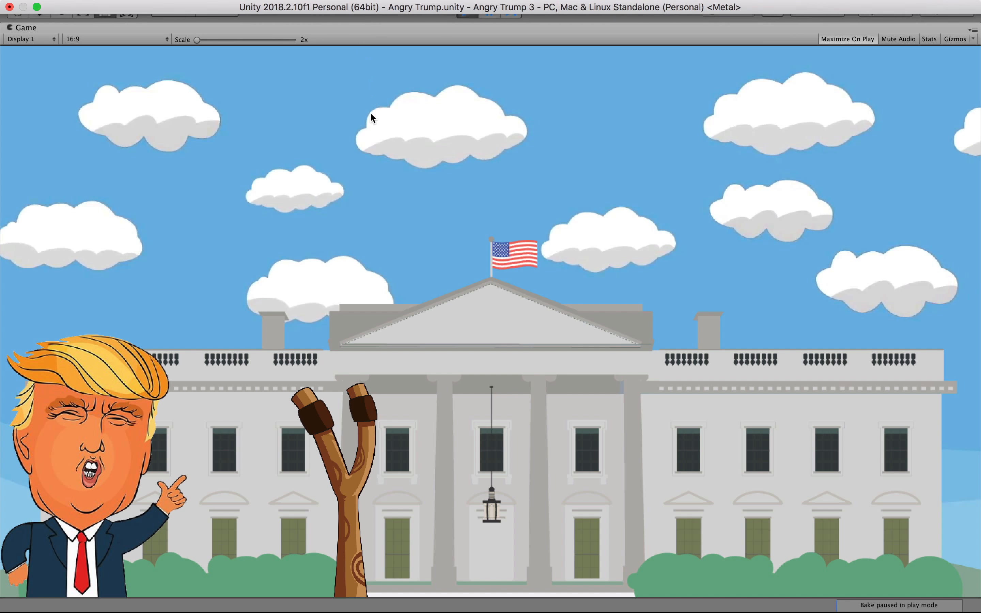
pyautogui.click(467, 12)
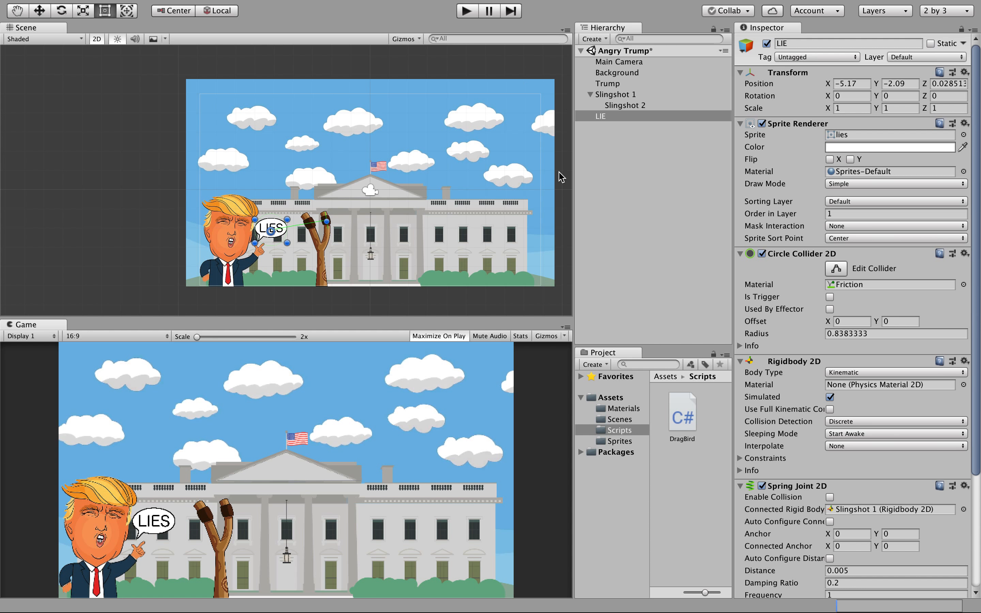
# Scroll through the DragBird script's code in the Inspector, then select Slingshot 2.
pyautogui.click(684, 414)
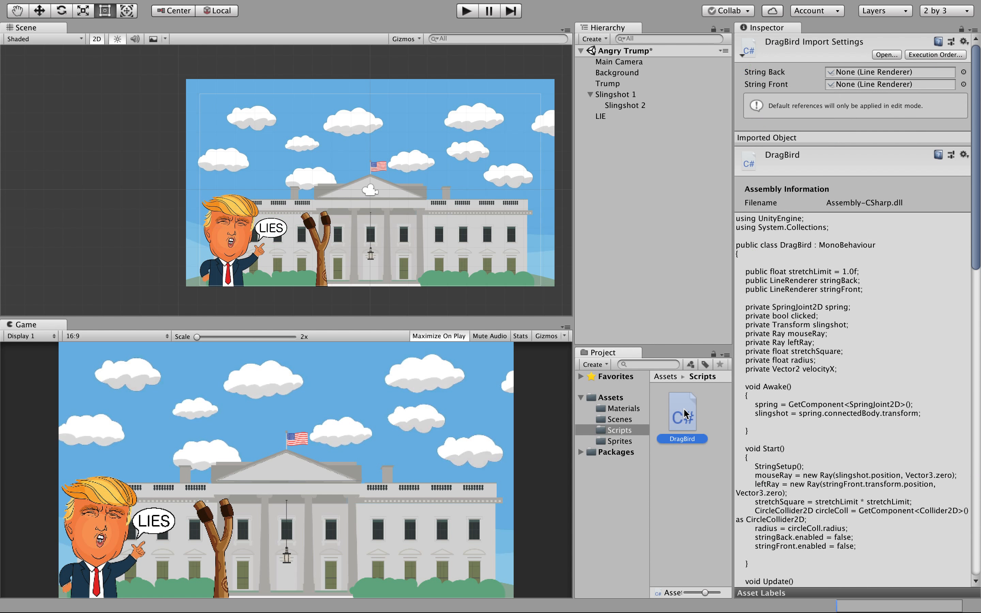
pyautogui.scroll(-10, 791, 403)
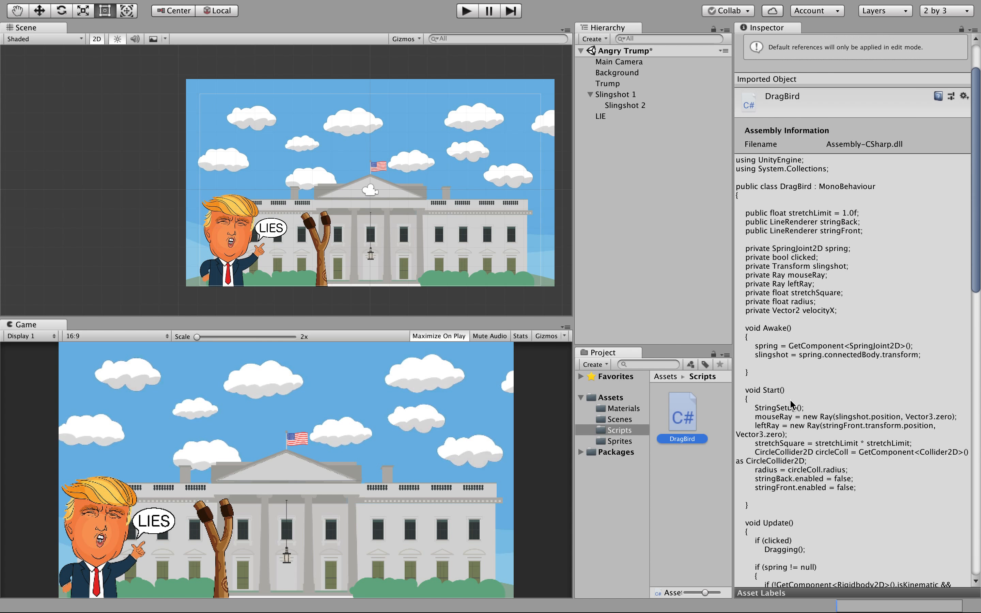
pyautogui.scroll(-13, 791, 403)
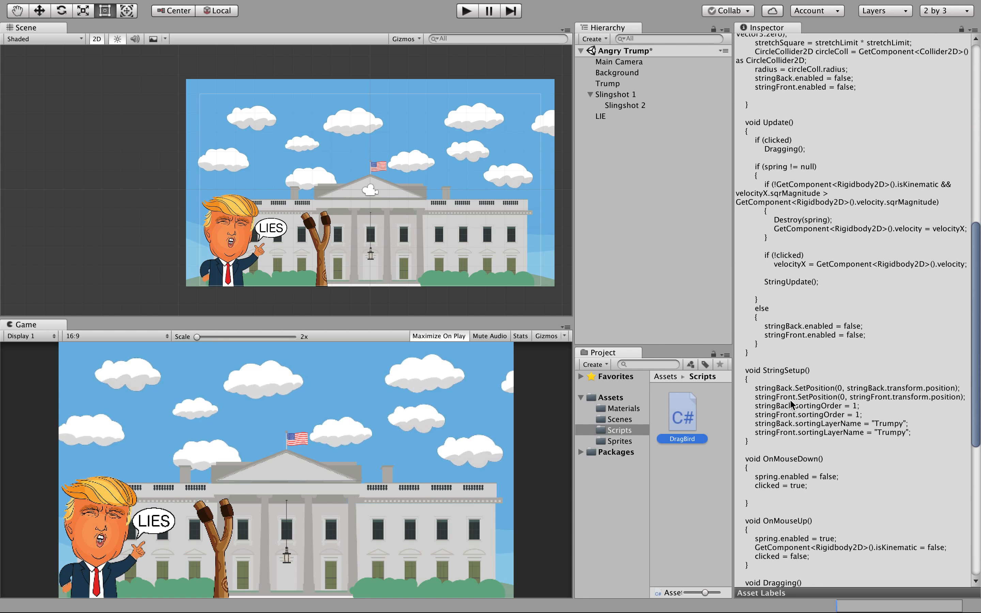
pyautogui.click(885, 418)
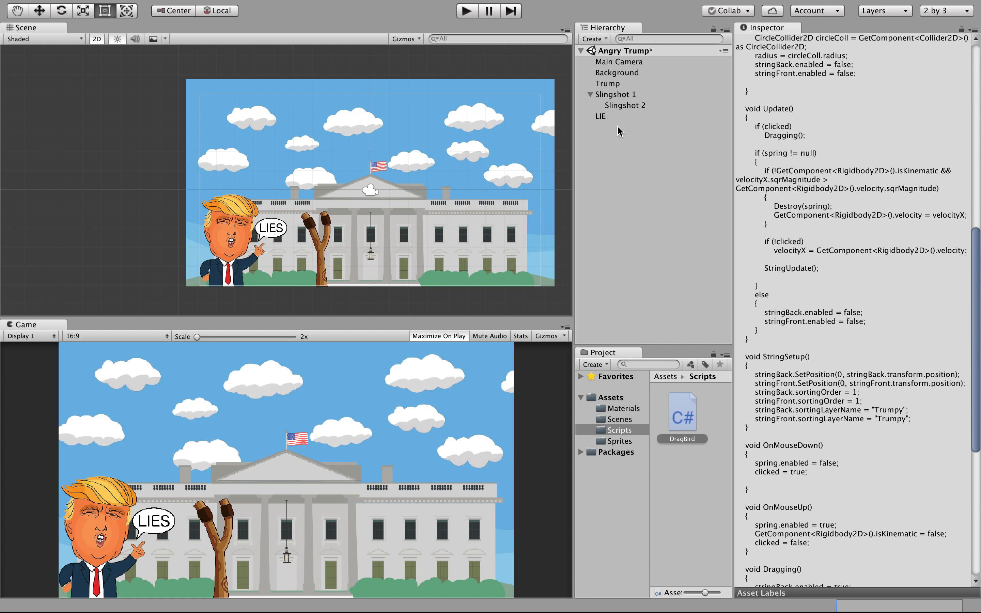
pyautogui.click(612, 107)
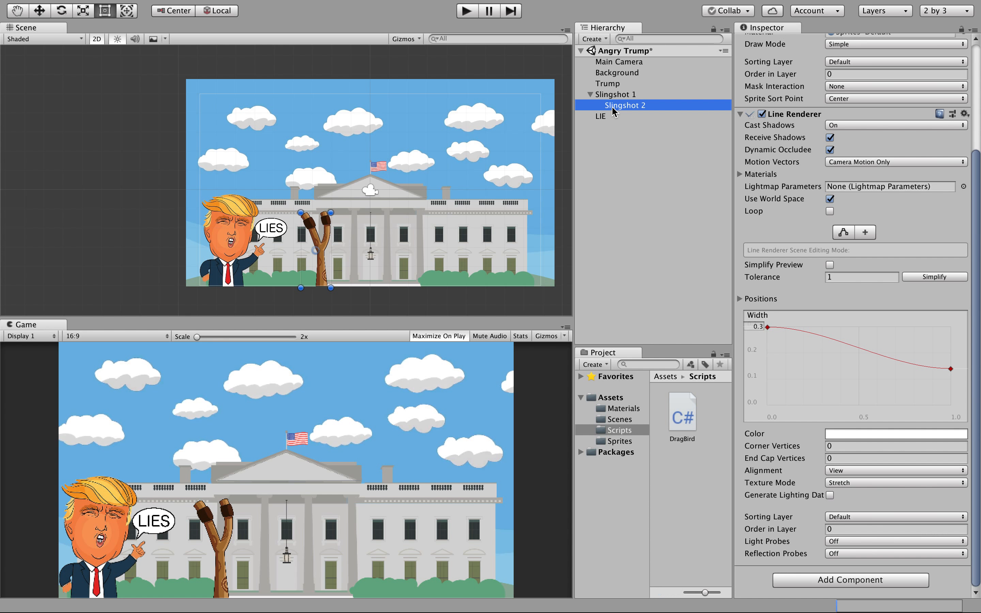
# Add a new sorting layer named 'Trumpy' from the Background's Sorting Layer menu.
pyautogui.click(616, 74)
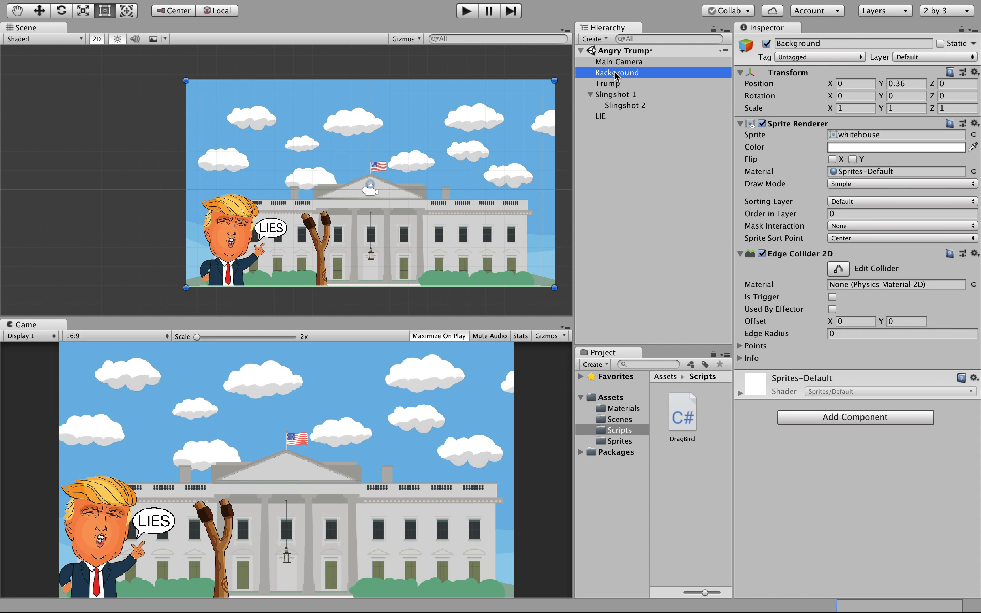
pyautogui.click(868, 203)
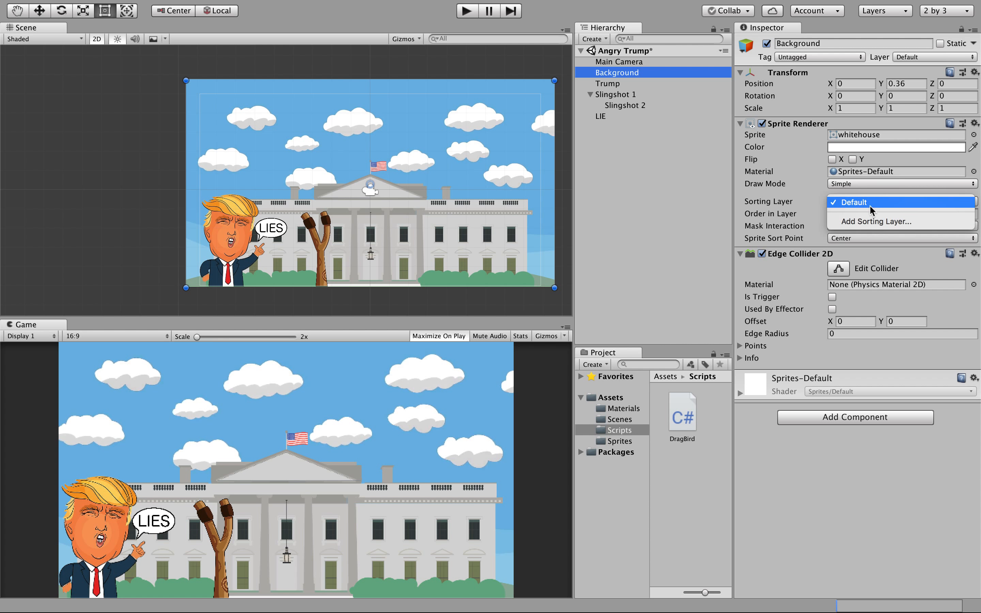
pyautogui.click(873, 222)
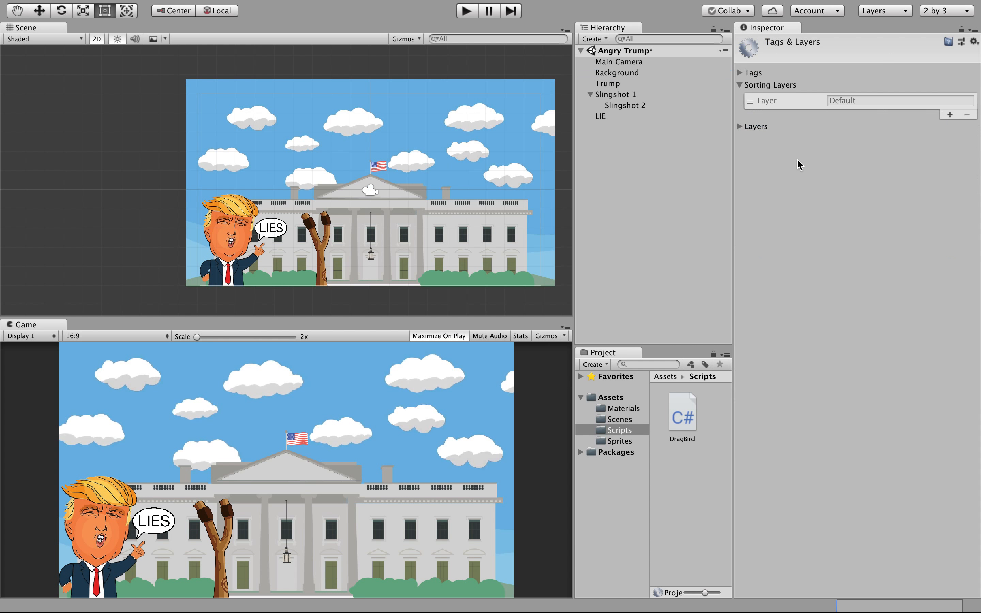
pyautogui.click(949, 115)
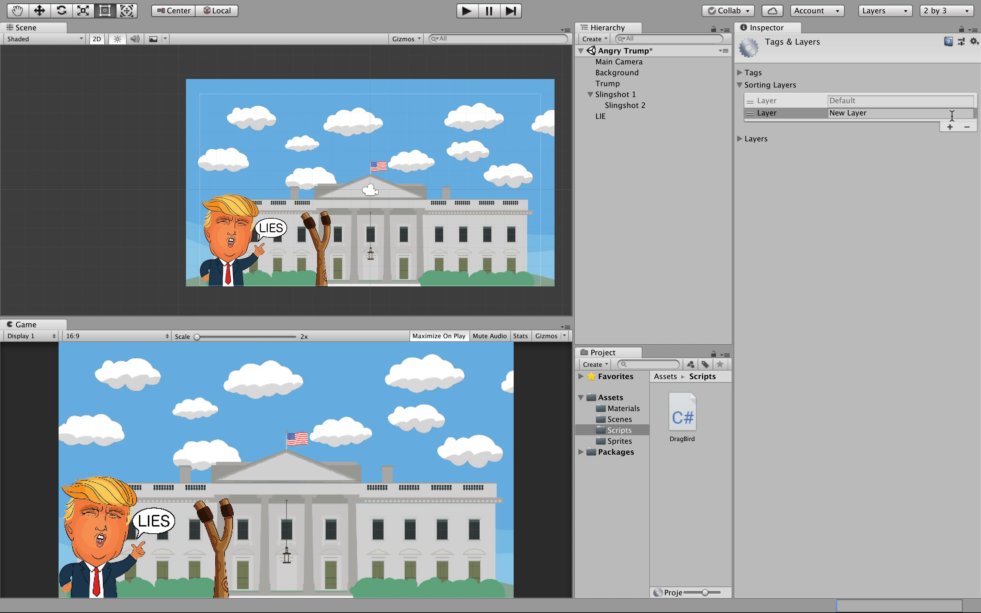
pyautogui.click(867, 113)
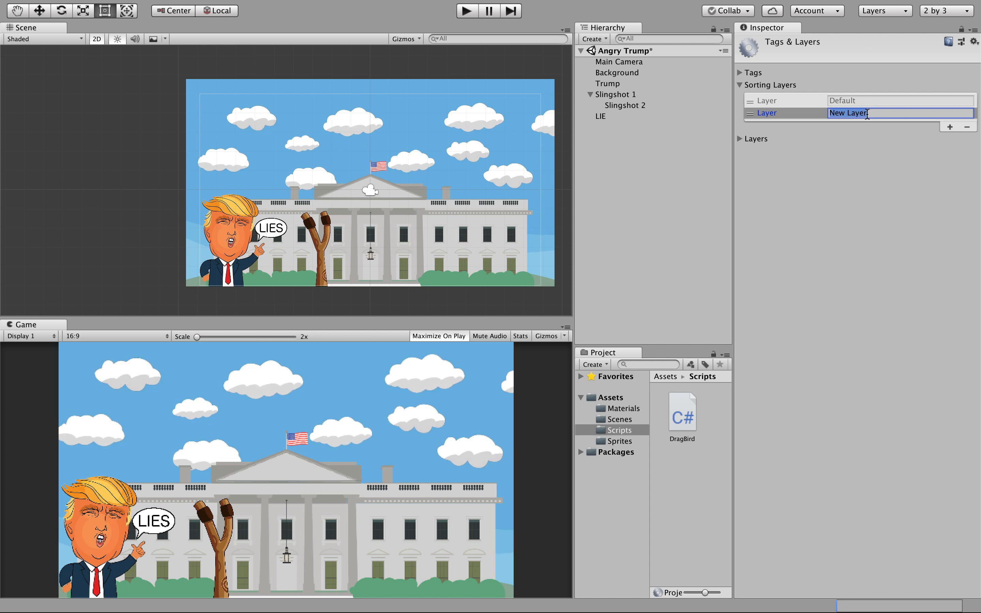
pyautogui.write('Trumpy')
pyautogui.click(902, 157)
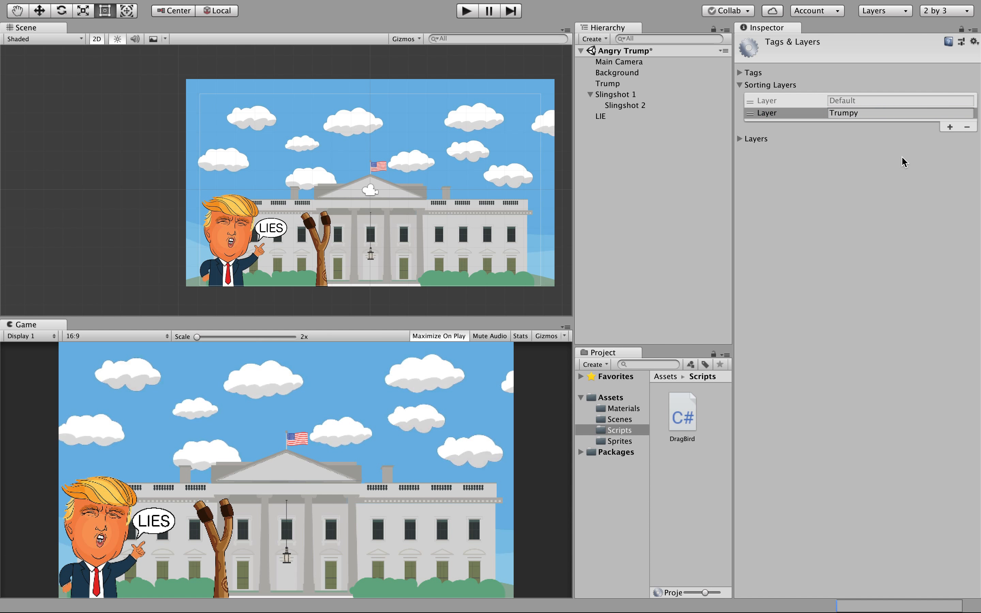
pyautogui.click(875, 138)
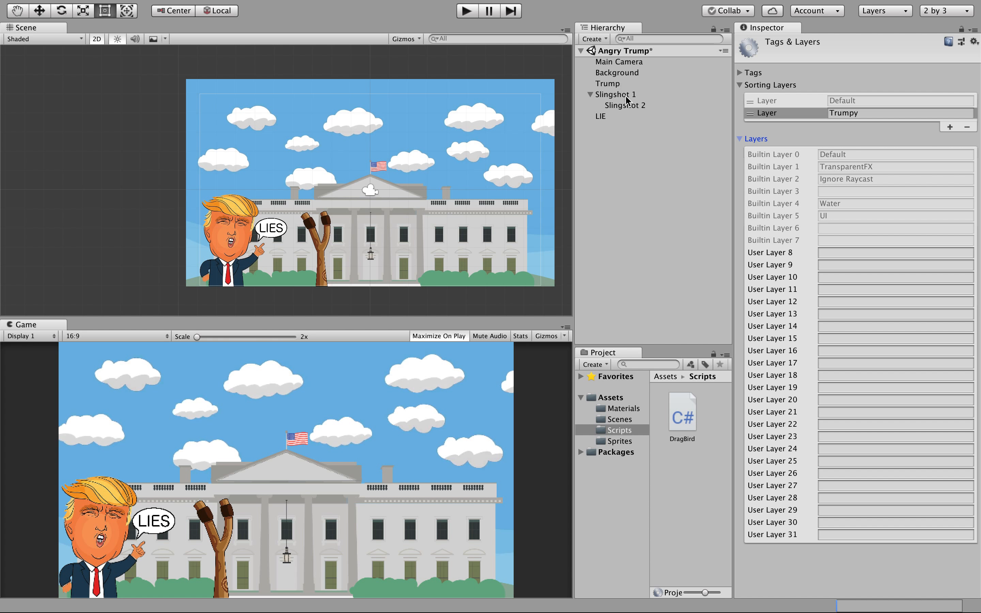
pyautogui.click(616, 73)
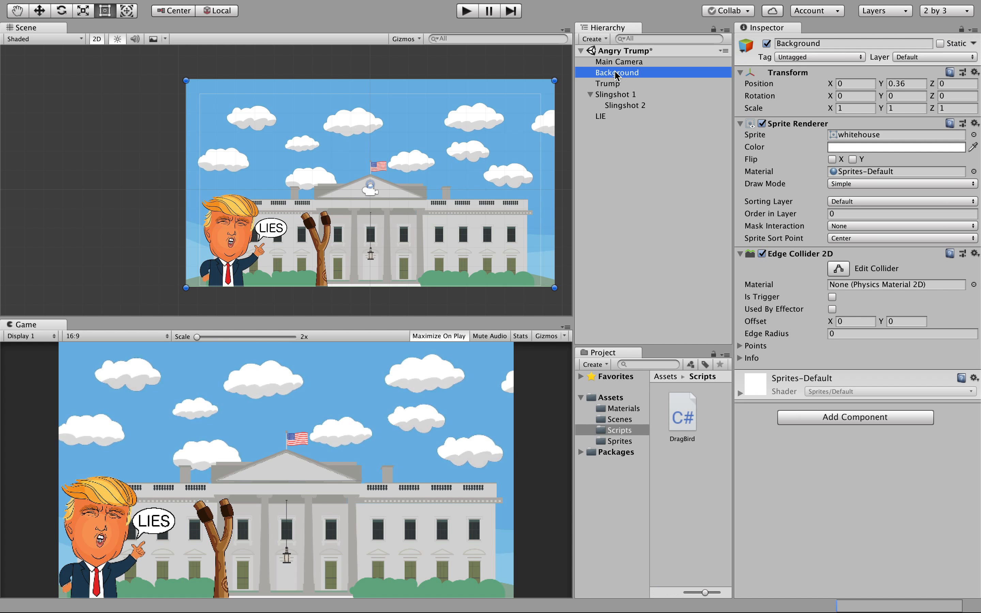
# Put the Background on the Trumpy sorting layer, and Trump on Trumpy with order 1.
pyautogui.click(850, 202)
pyautogui.click(853, 212)
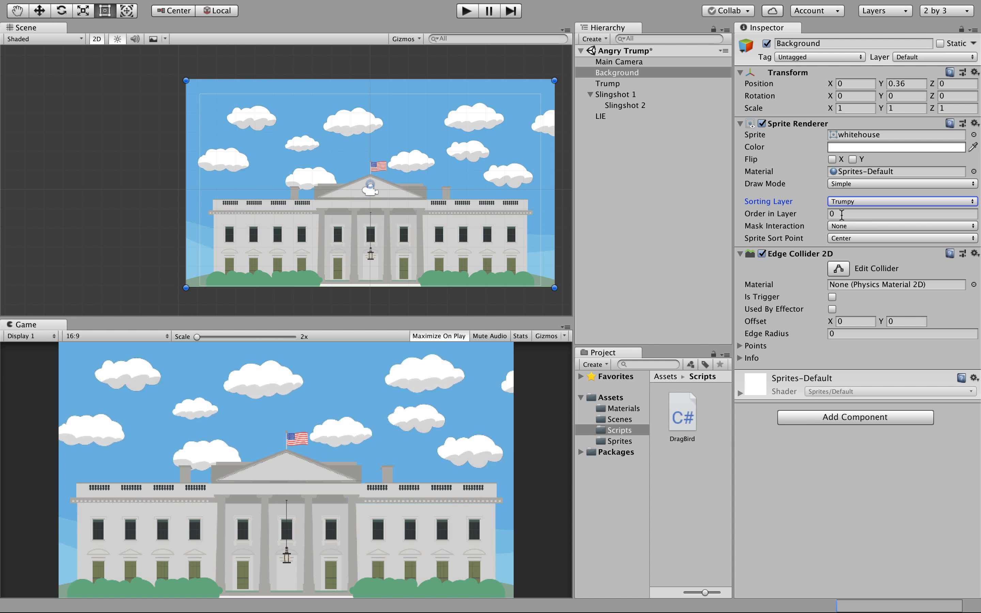
pyautogui.click(625, 85)
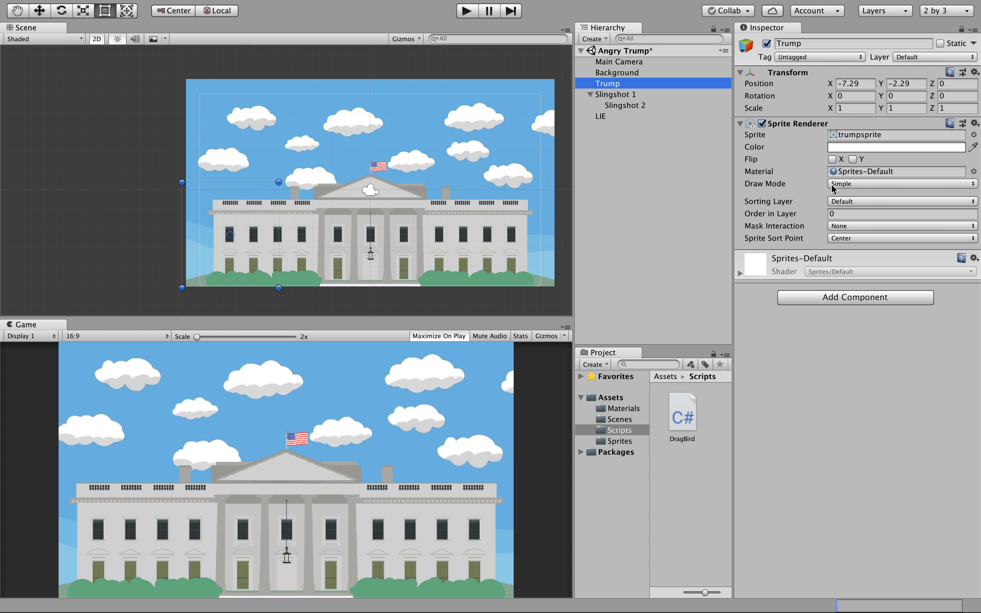
pyautogui.click(835, 202)
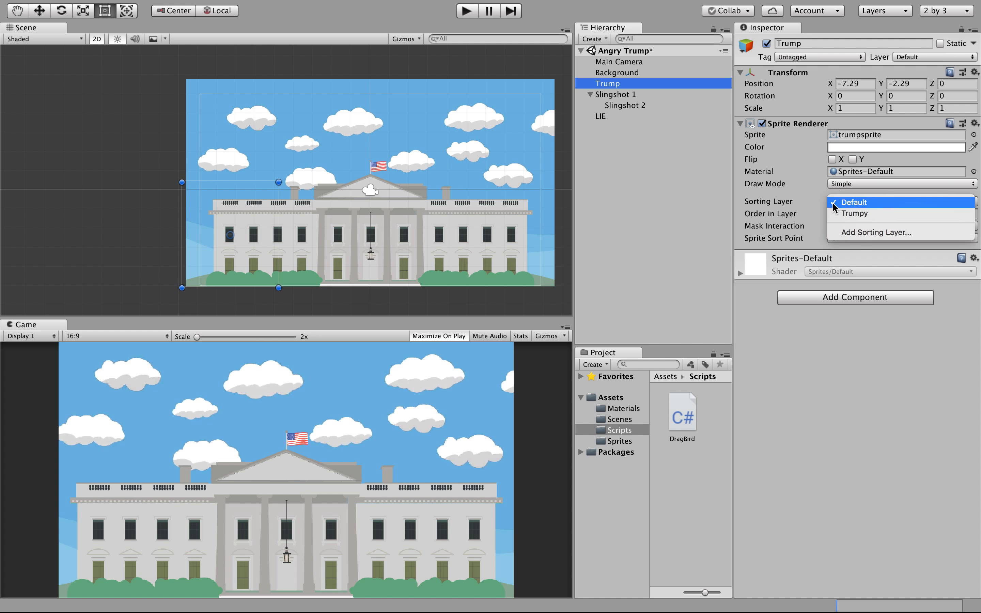
pyautogui.click(838, 215)
pyautogui.click(836, 213)
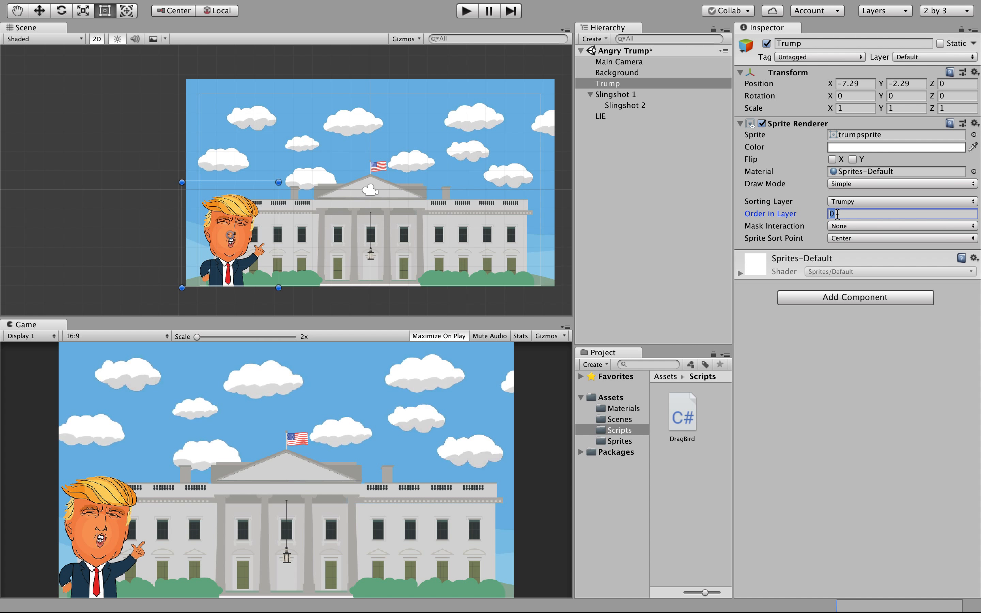
pyautogui.write('1')
pyautogui.hotkey('shift', 'Tab')
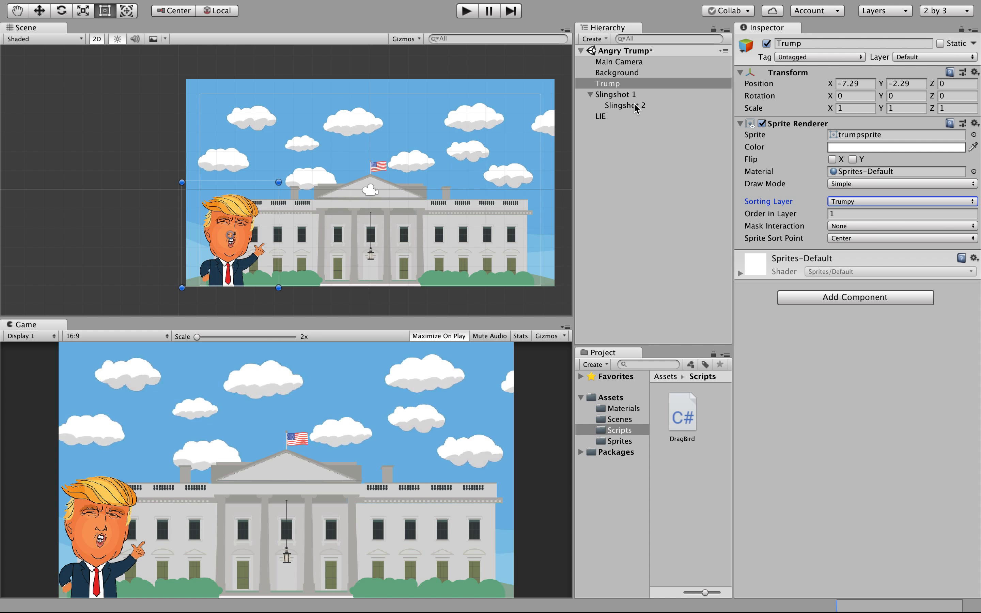
# Put Slingshot 1 on the Trumpy sorting layer with Order in Layer 2.
pyautogui.click(625, 96)
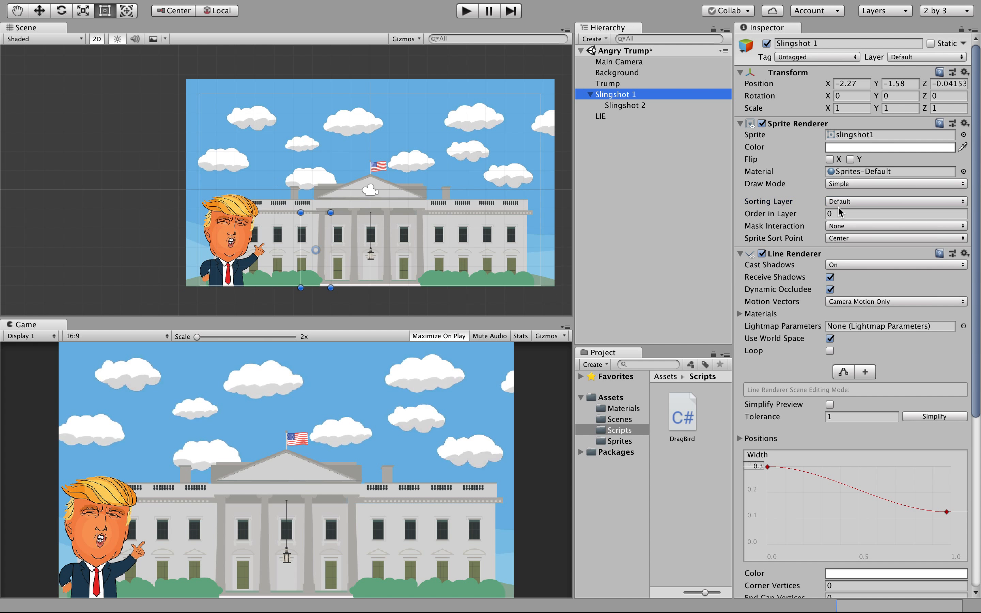
pyautogui.click(840, 202)
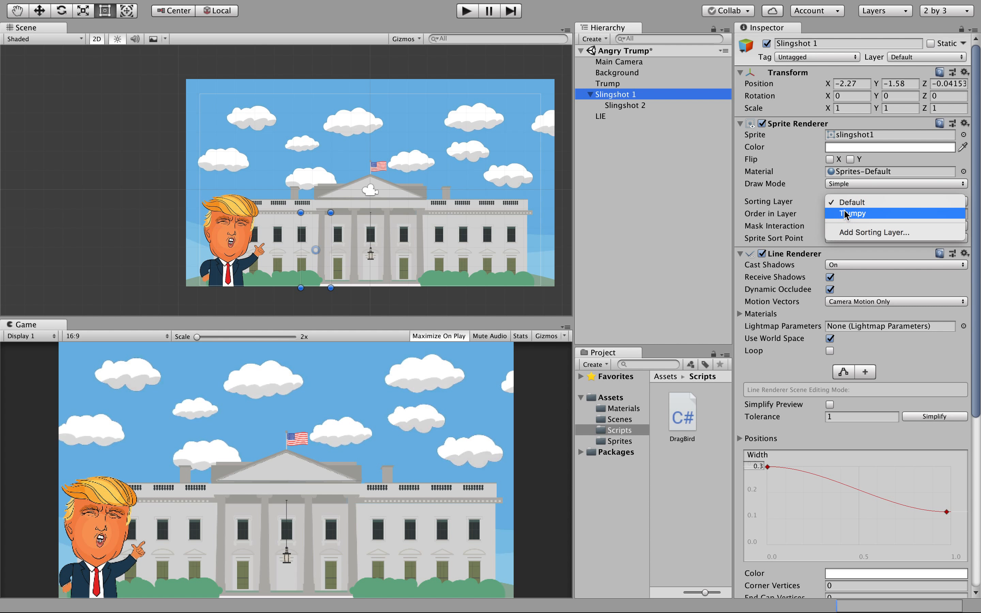
pyautogui.click(846, 214)
pyautogui.click(836, 213)
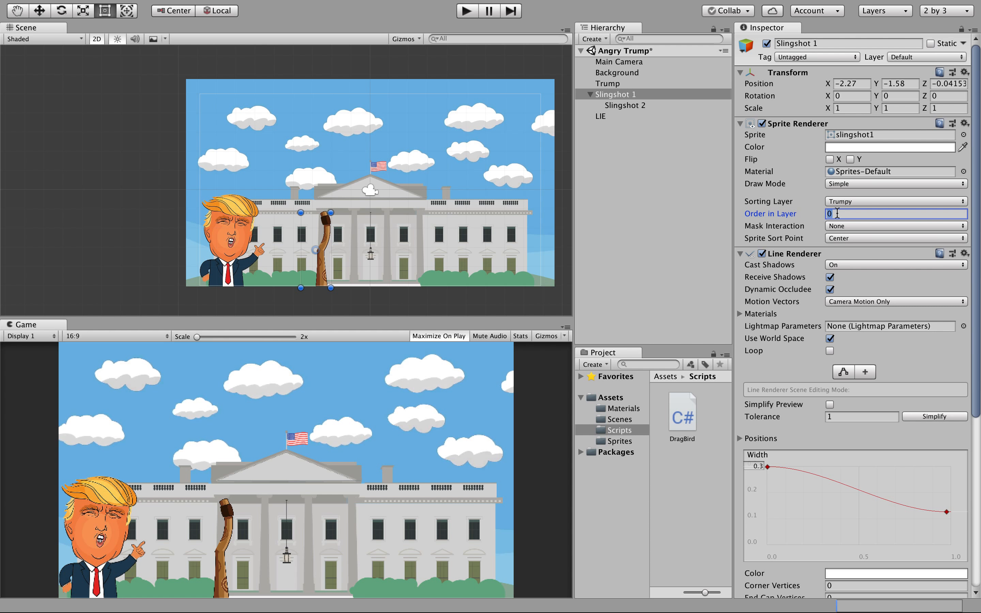
pyautogui.write('2')
# Put Slingshot 2 on the Trumpy sorting layer with Order in Layer 3.
pyautogui.click(627, 107)
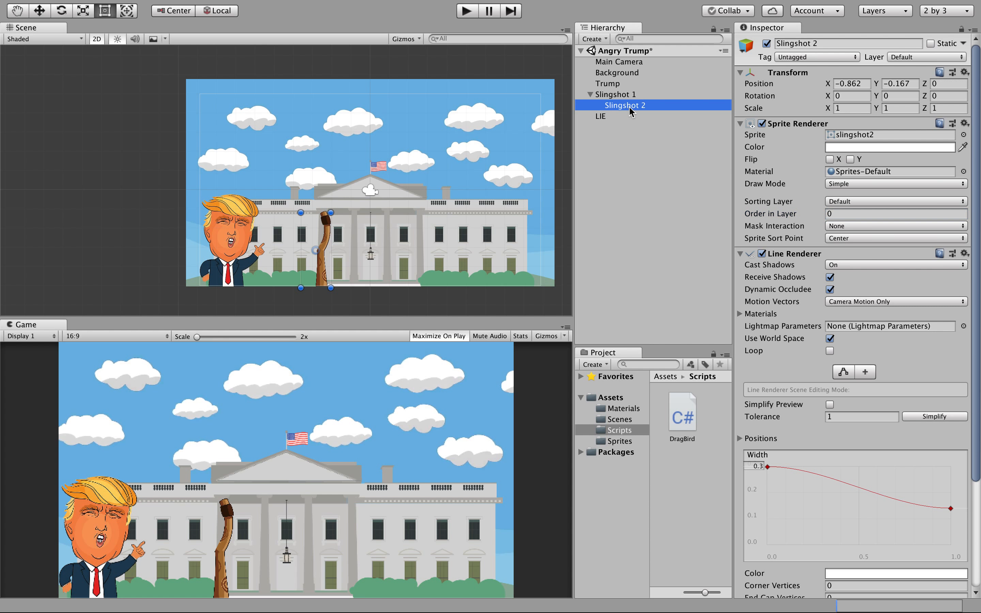
pyautogui.click(831, 202)
pyautogui.click(837, 215)
pyautogui.click(832, 213)
pyautogui.write('3')
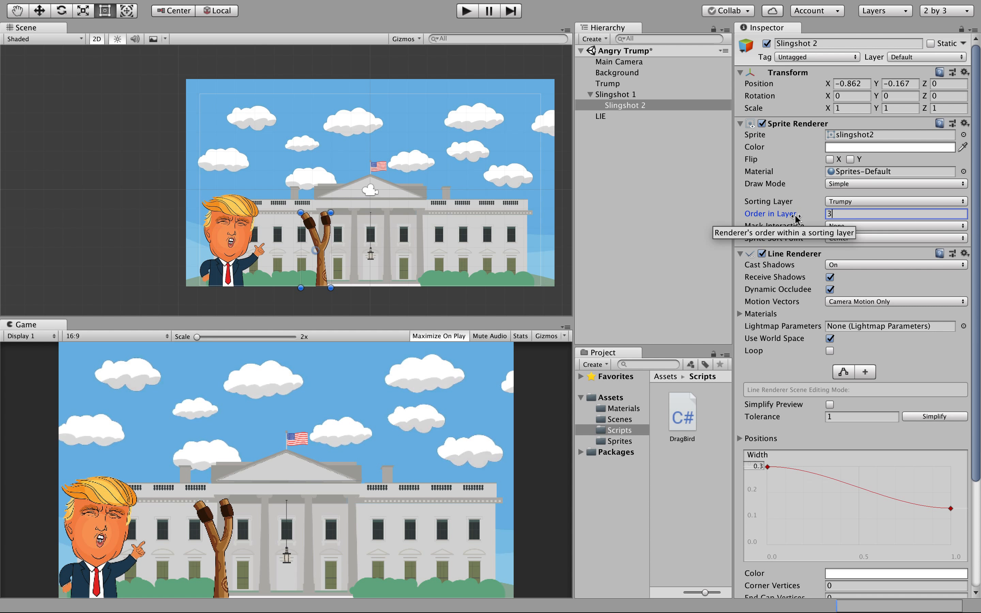
pyautogui.click(805, 204)
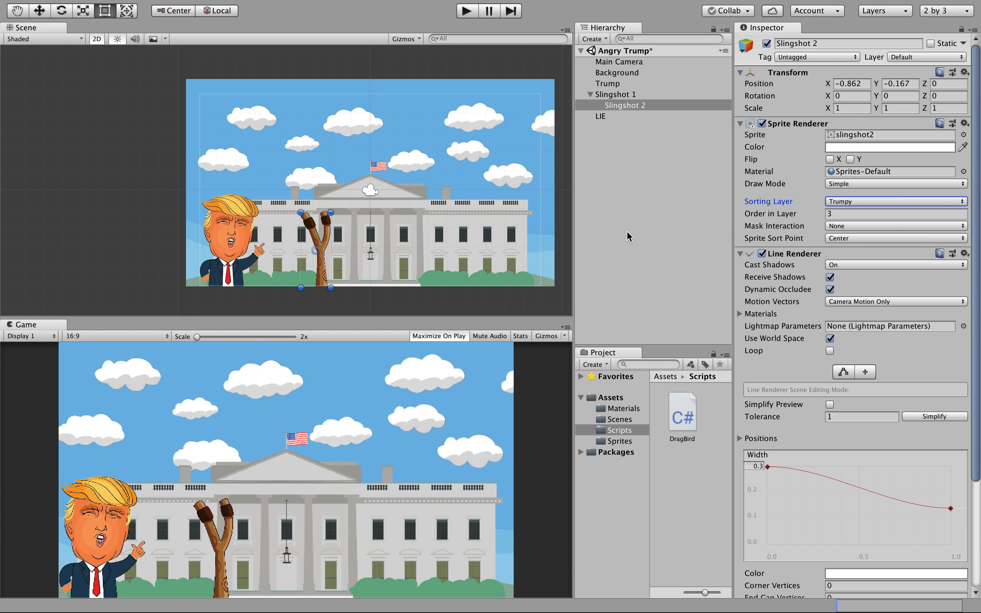
# Put the LIE bubble on the Trumpy layer with Order in Layer 2, then run the scene.
pyautogui.click(612, 119)
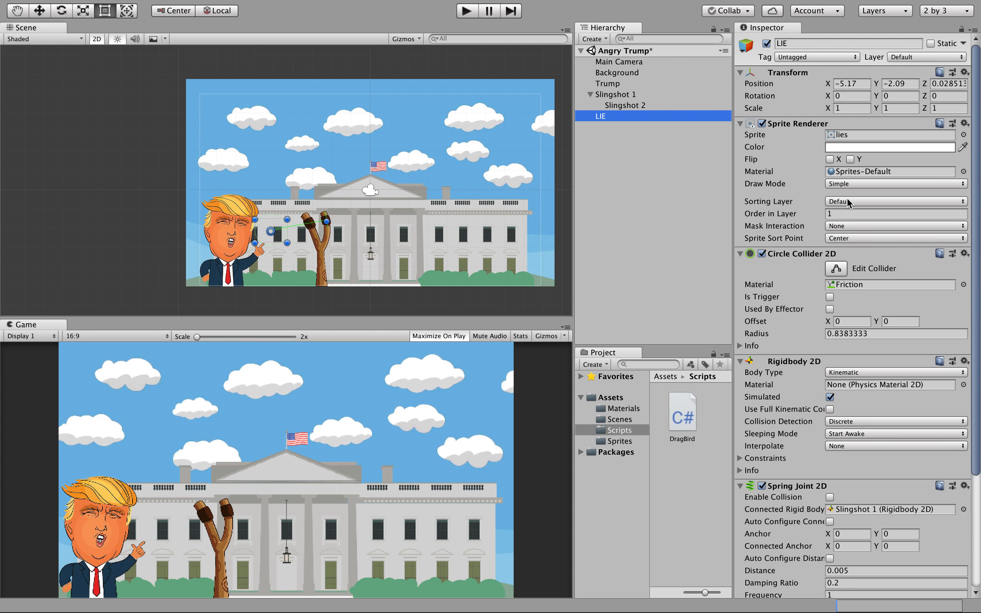
pyautogui.click(838, 202)
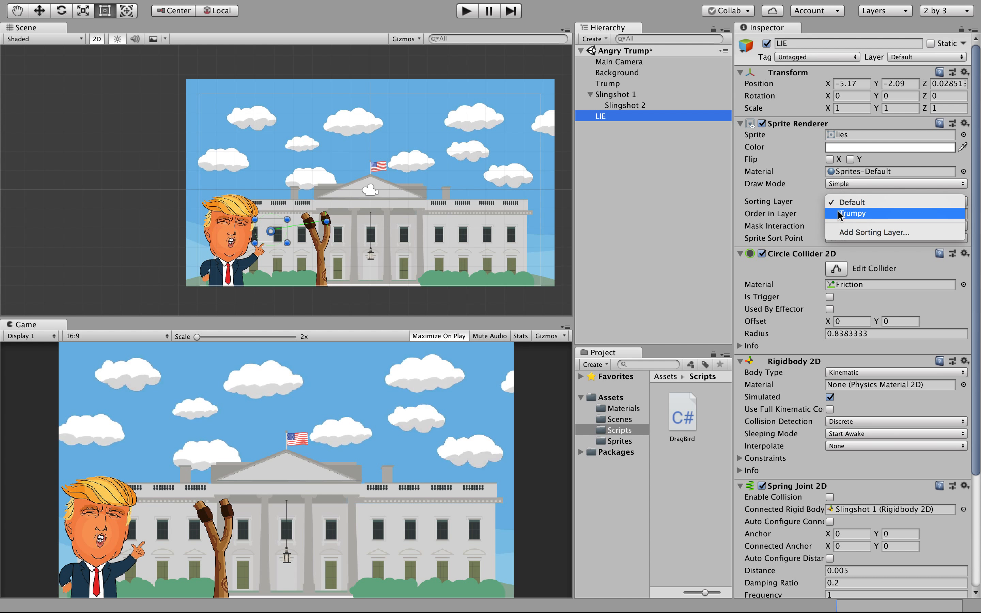
pyautogui.click(842, 219)
pyautogui.click(837, 213)
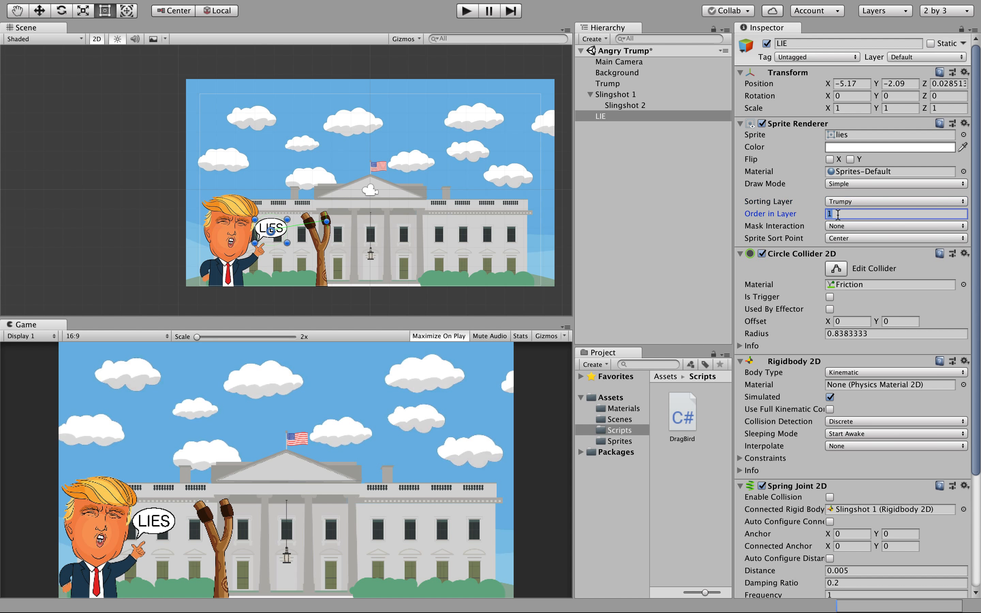
pyautogui.write('2')
pyautogui.click(809, 199)
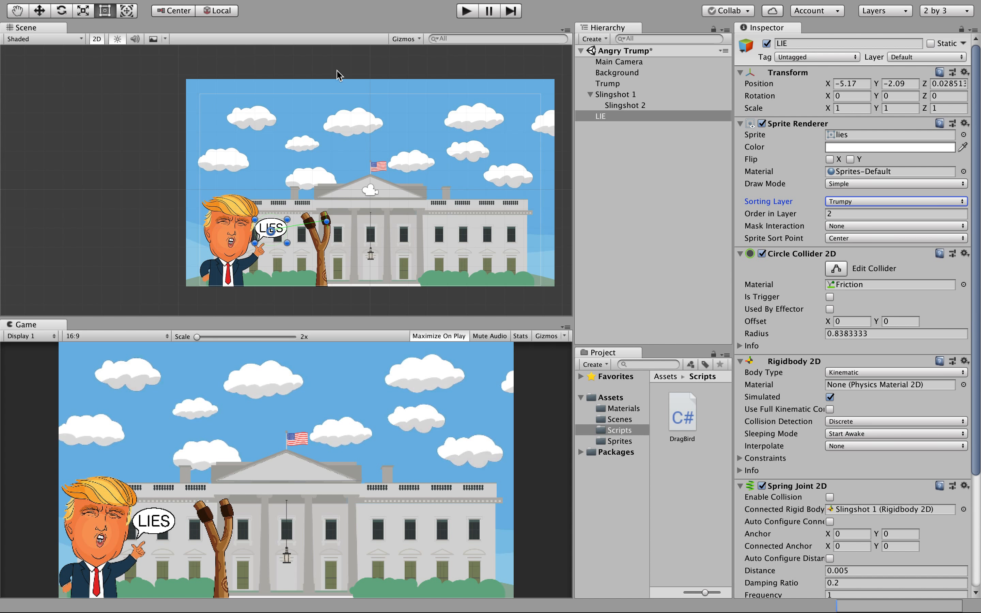
pyautogui.click(466, 13)
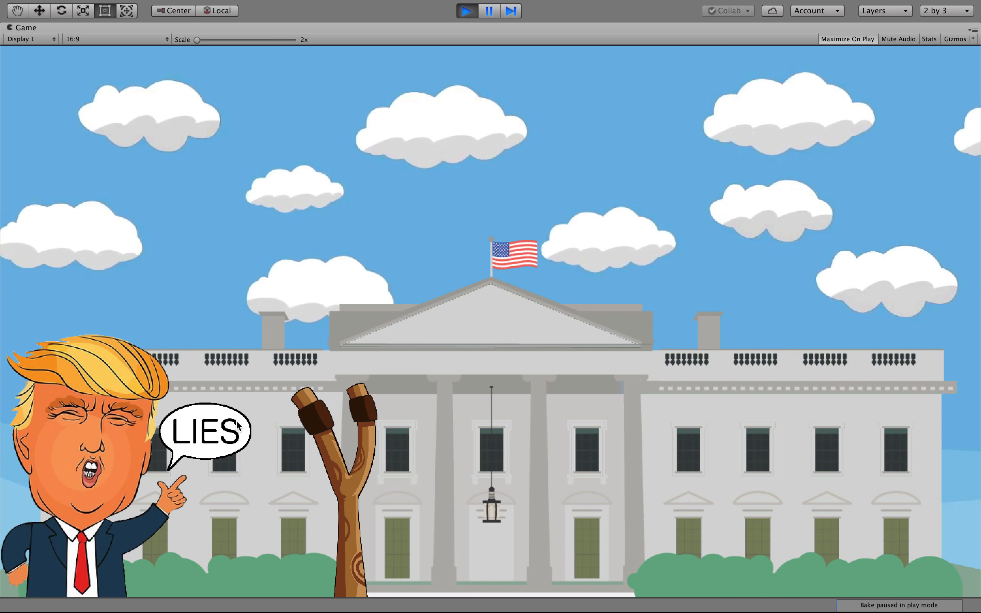
pyautogui.moveTo(231, 425); pyautogui.dragTo(216, 443)
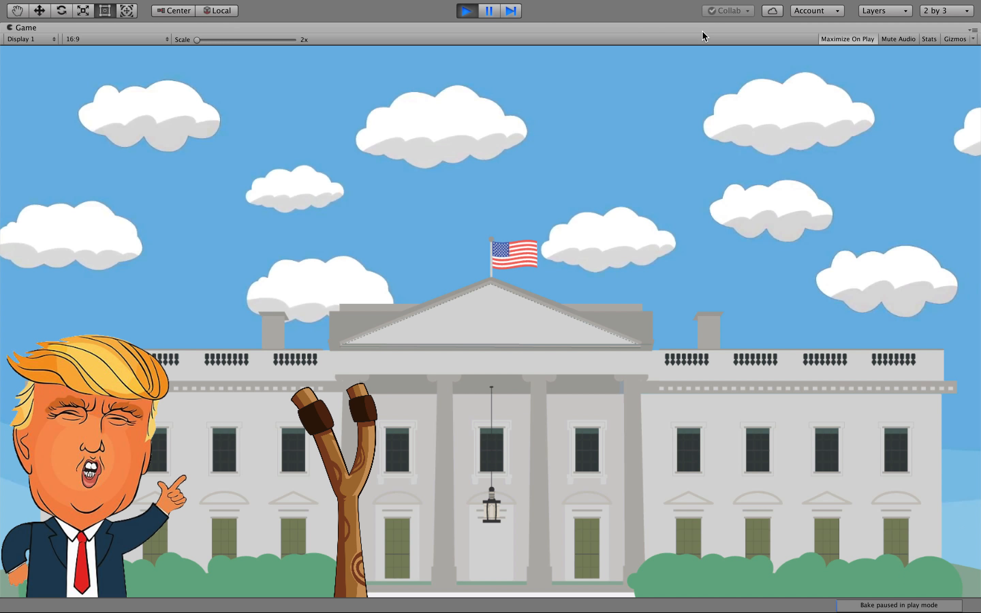
pyautogui.click(467, 10)
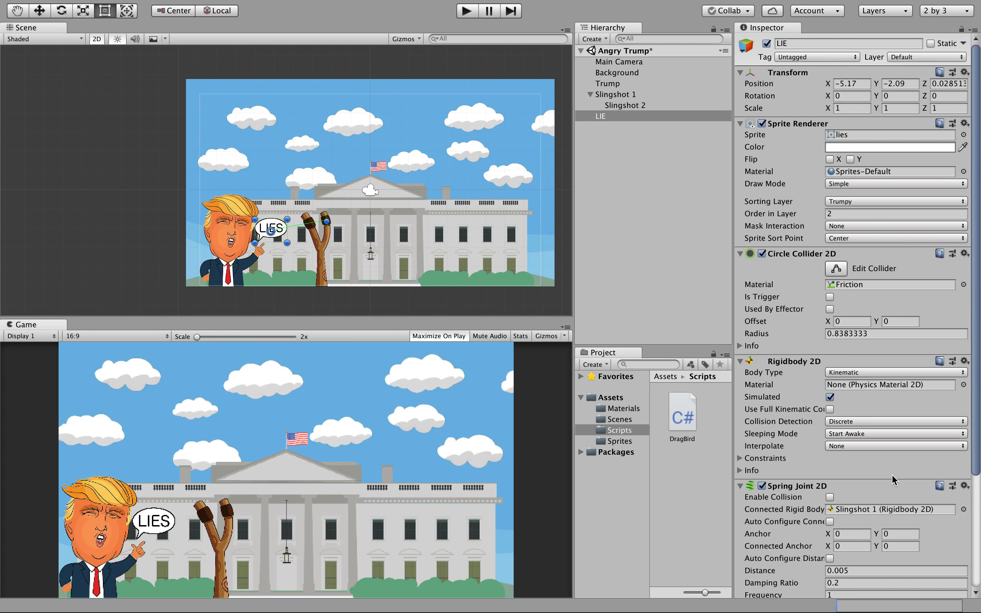
# Set the Drag Bird String Back to Slingshot 1 and String Front to Slingshot 2.
pyautogui.scroll(-3, 892, 474)
pyautogui.scroll(-6, 892, 474)
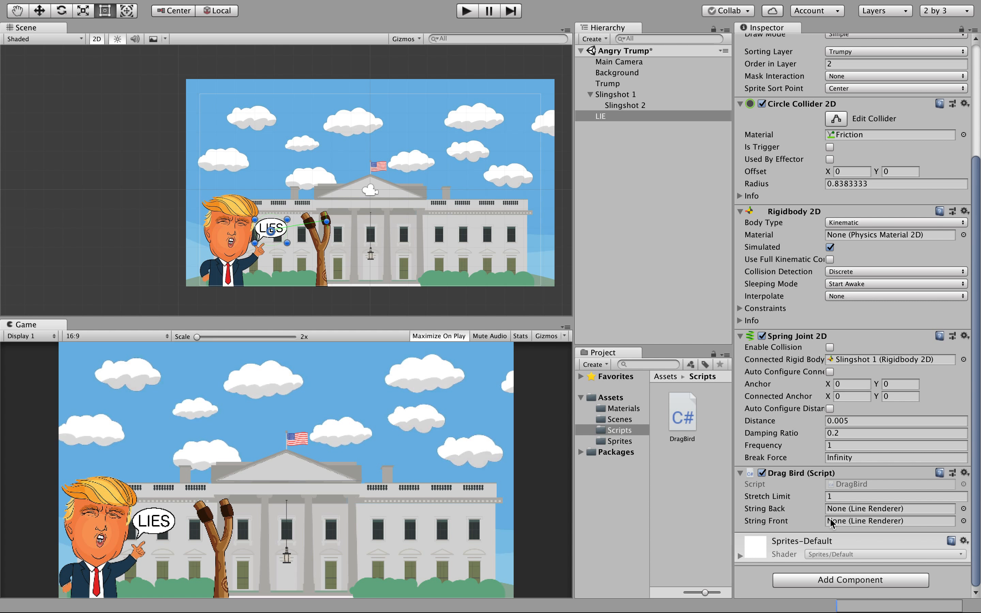
pyautogui.click(963, 510)
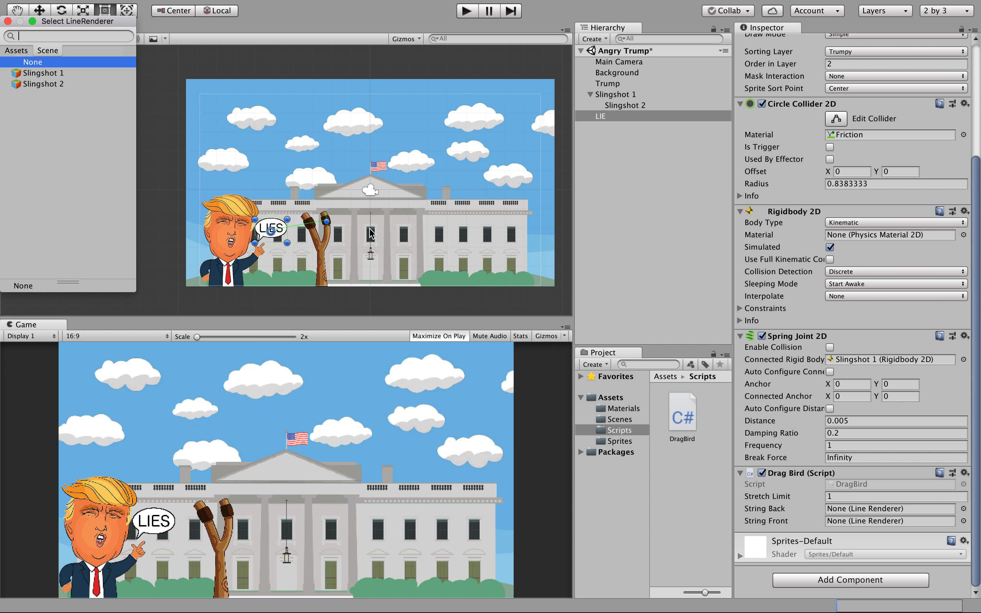
pyautogui.click(61, 73)
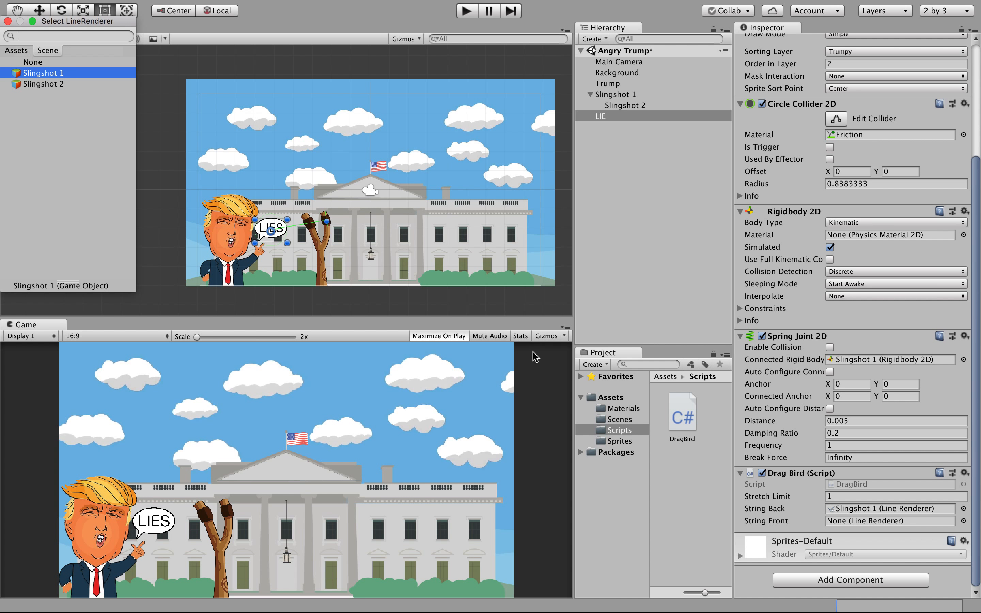
pyautogui.click(880, 520)
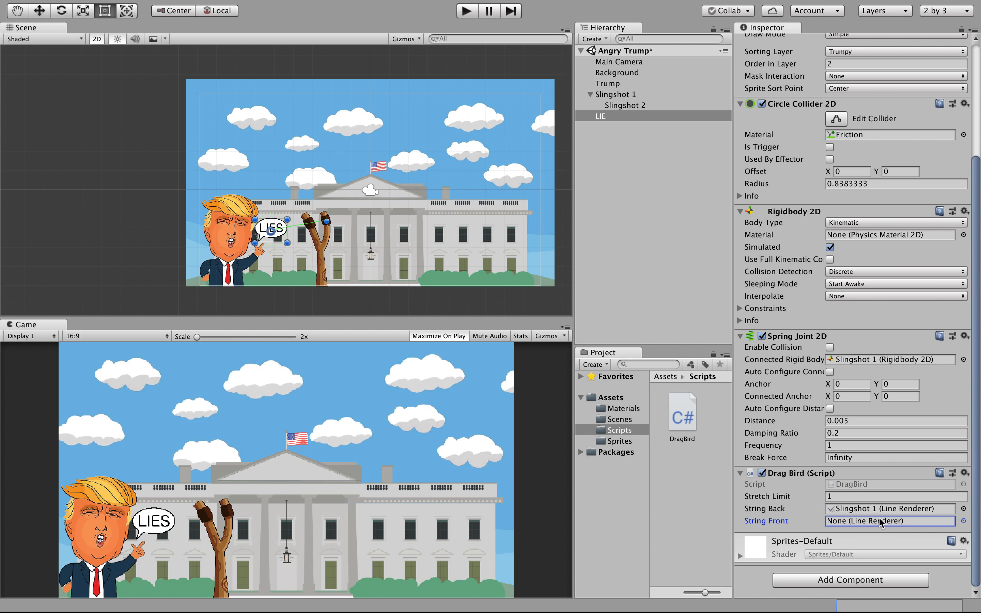
pyautogui.click(963, 522)
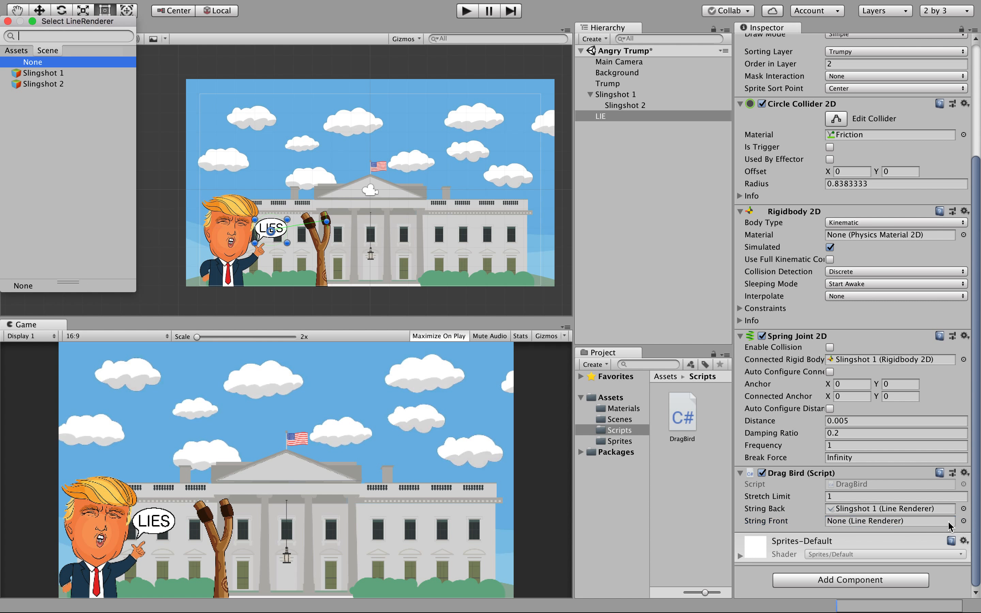
pyautogui.click(45, 84)
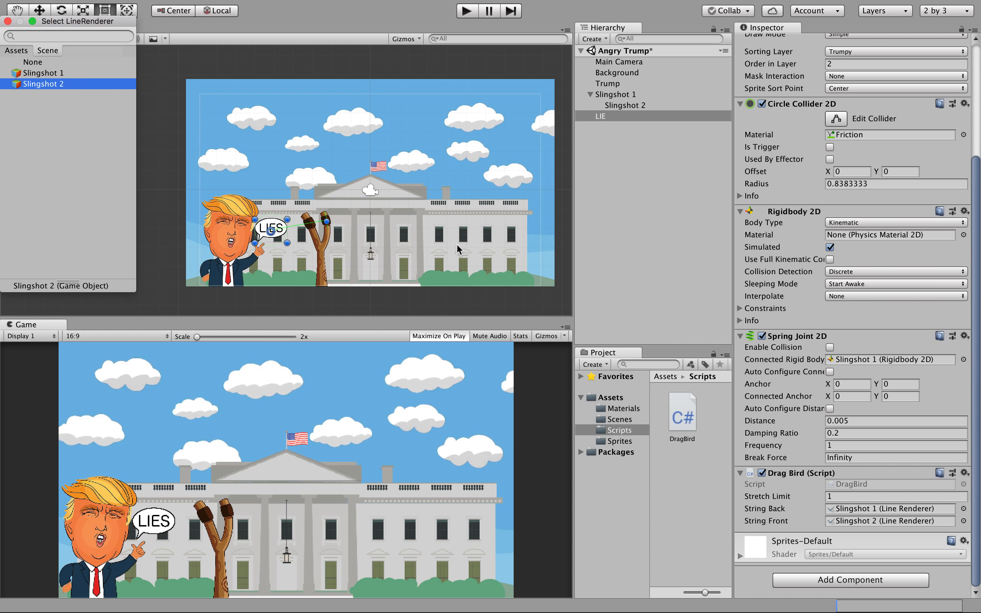
pyautogui.click(467, 13)
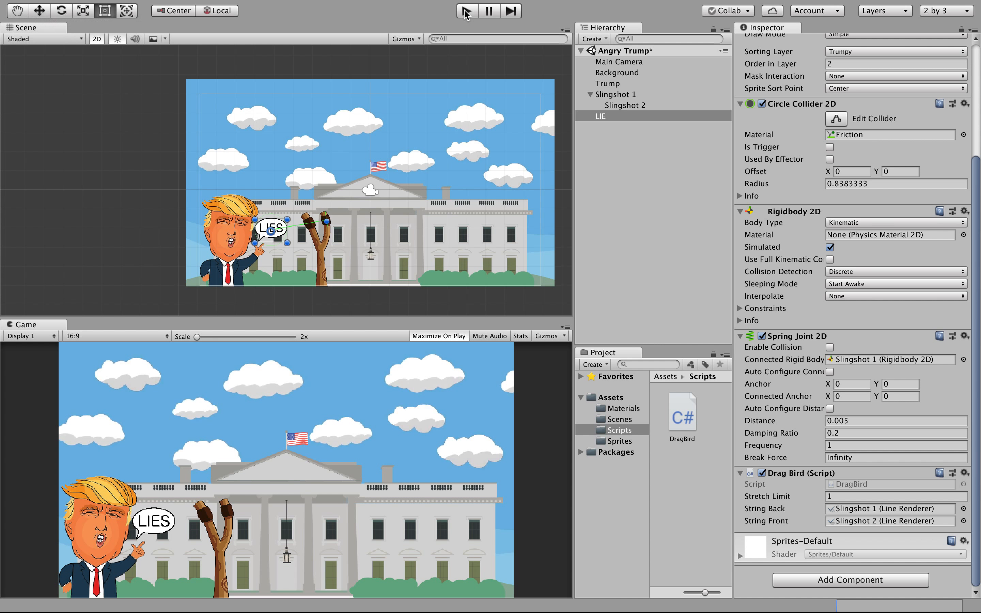
pyautogui.click(467, 12)
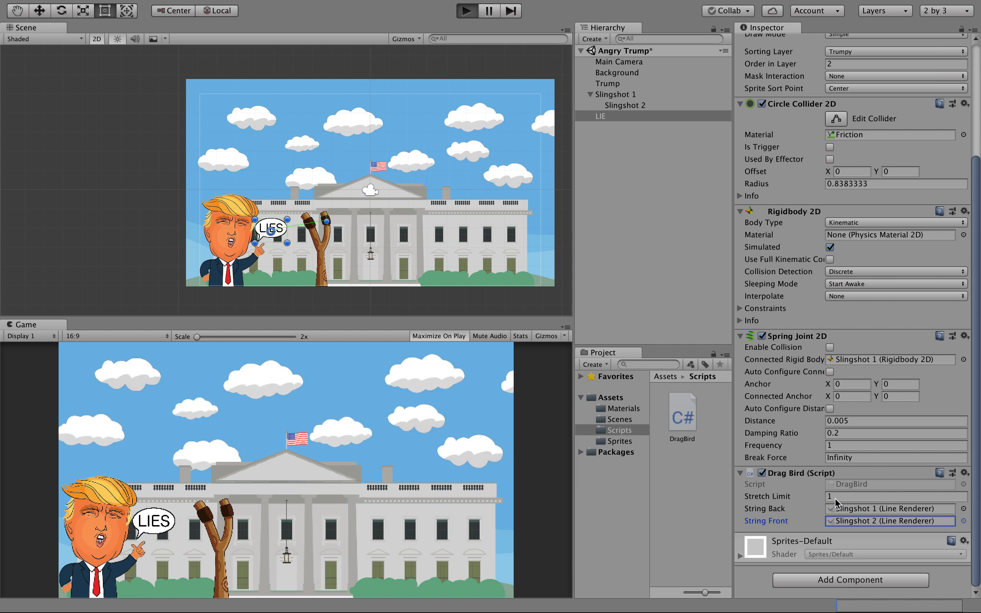
# Run the scene, pull back and release the LIES bubble, then stop Play mode.
pyautogui.press('super+p')
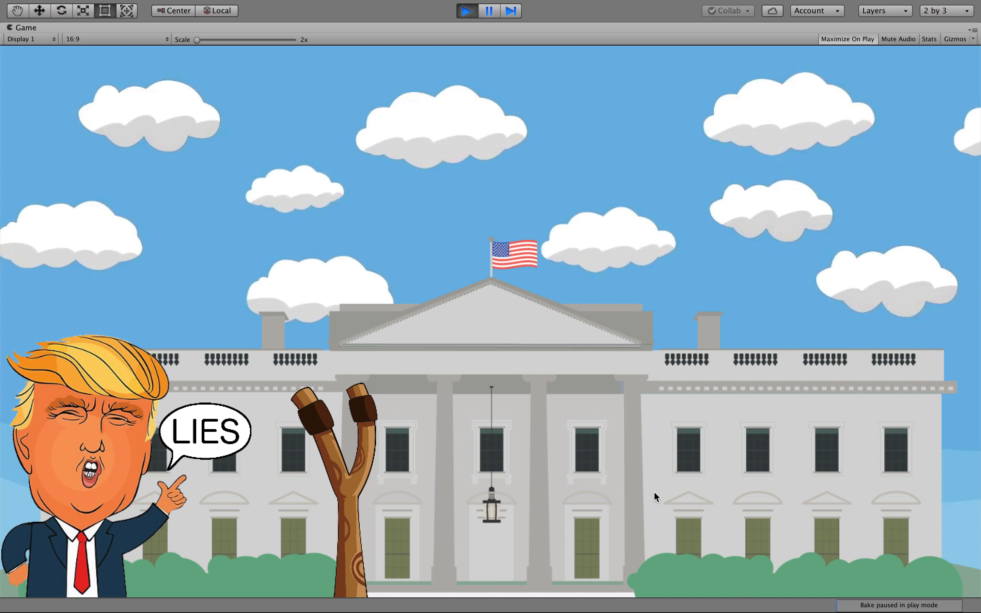
pyautogui.moveTo(238, 421); pyautogui.dragTo(185, 543)
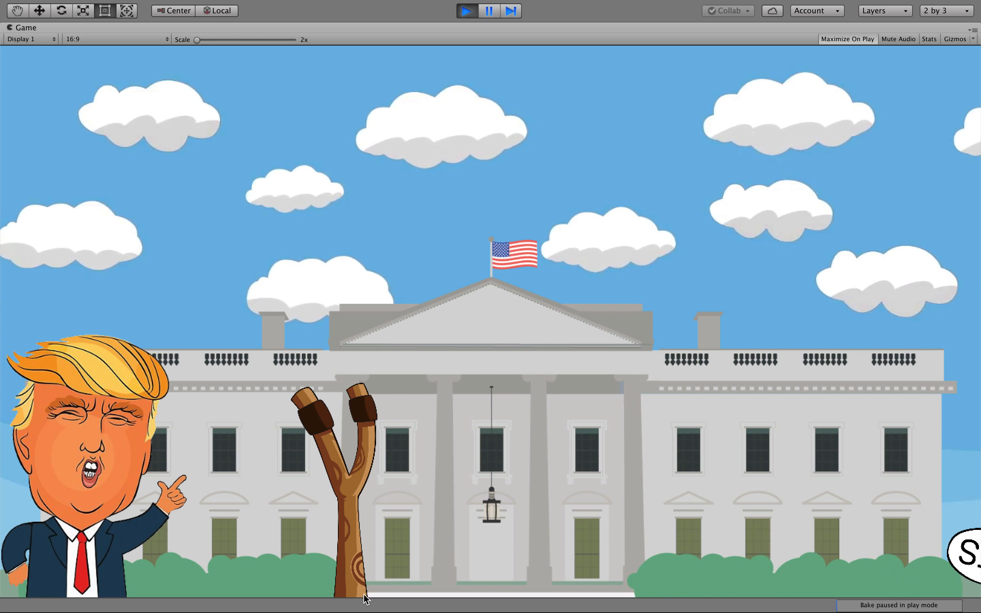
pyautogui.click(465, 15)
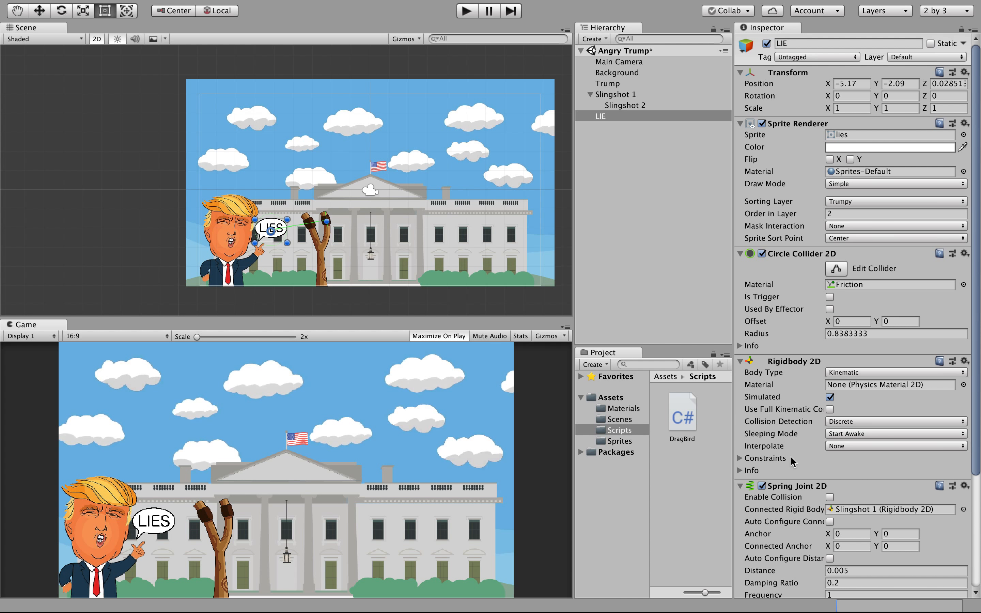
# Change the LIE's Stretch Limit to 3, then select Slingshot 2.
pyautogui.scroll(-5, 833, 531)
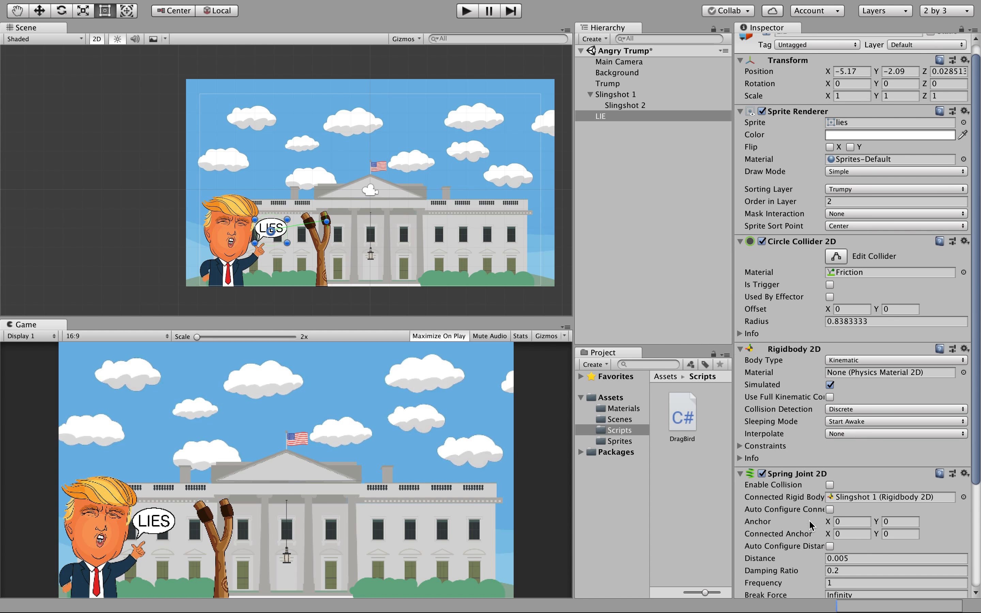
pyautogui.click(836, 495)
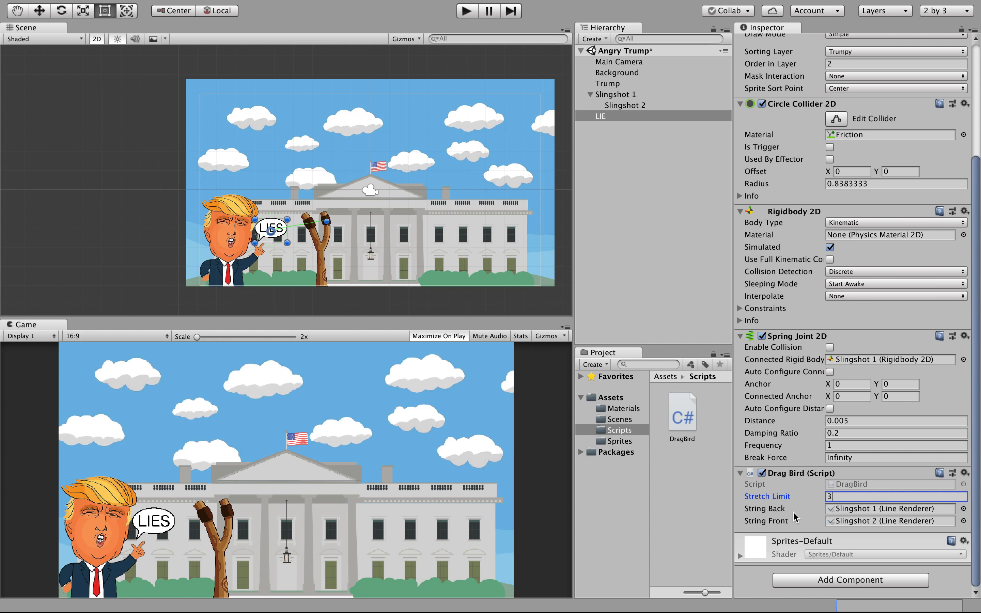
pyautogui.click(623, 105)
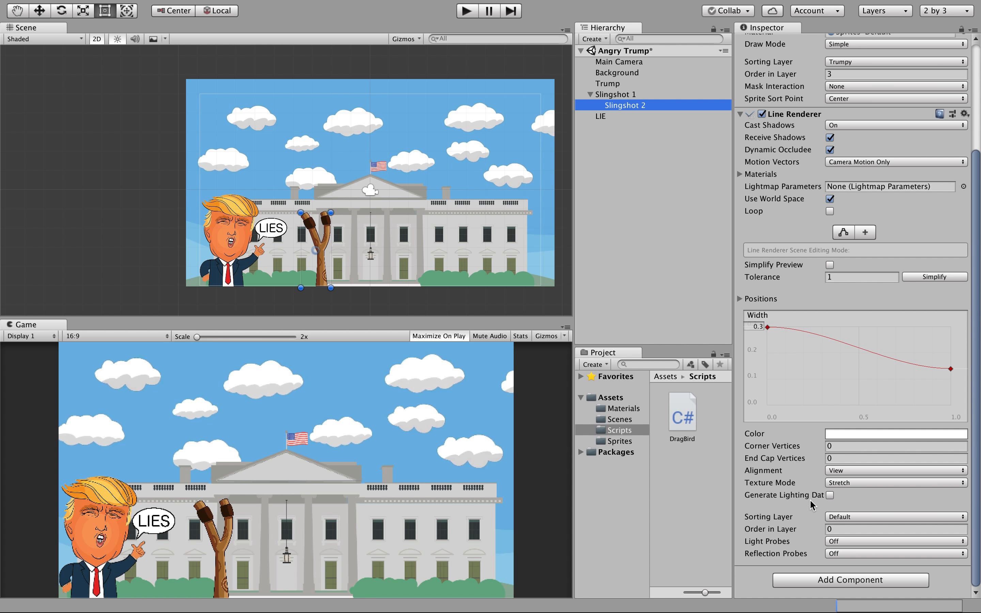
# Give Slingshot 2's line renderer the Strings material.
pyautogui.scroll(5, 797, 205)
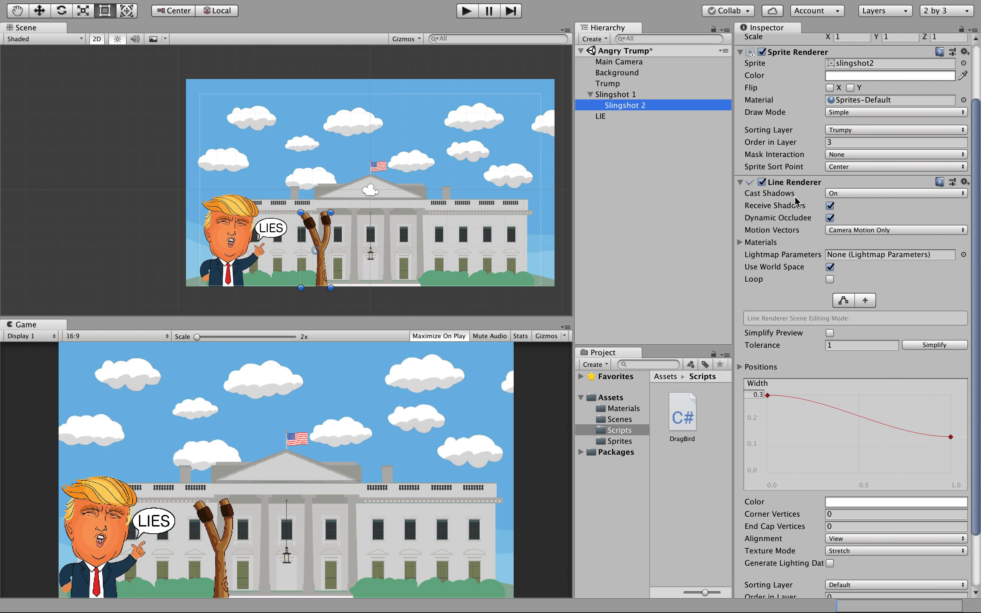
pyautogui.scroll(-2, 796, 201)
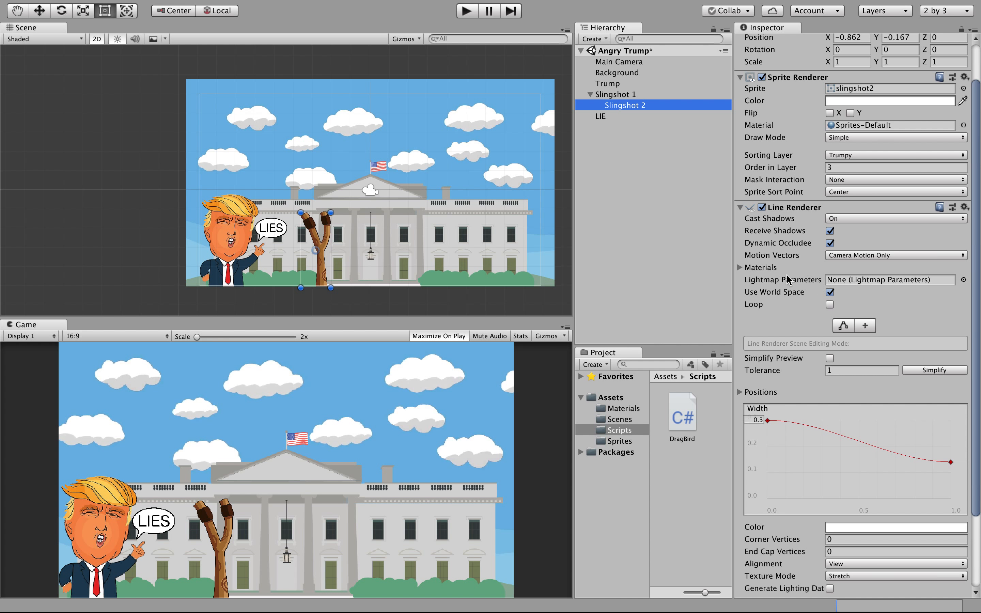
pyautogui.click(739, 268)
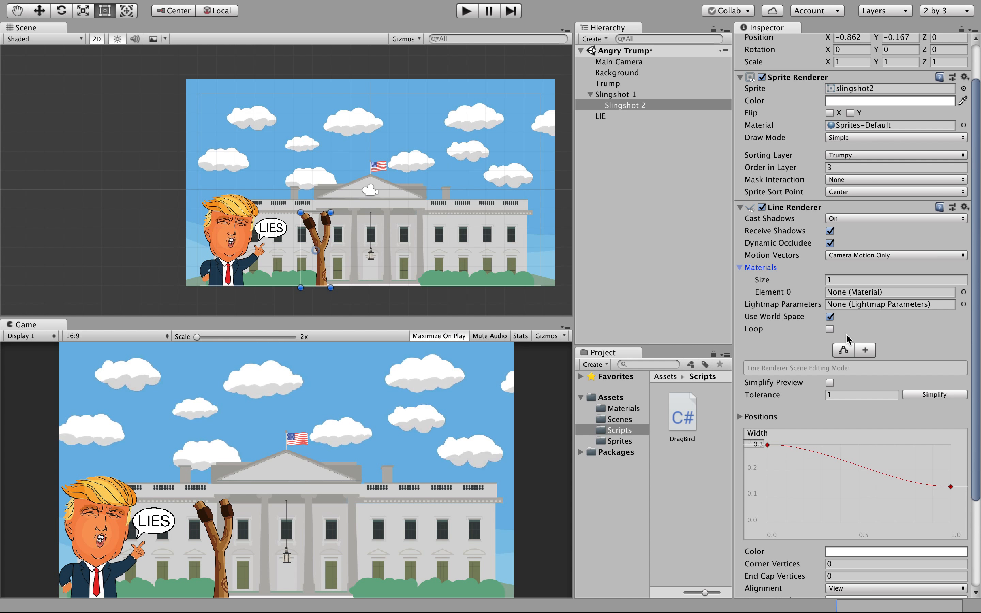
pyautogui.click(740, 269)
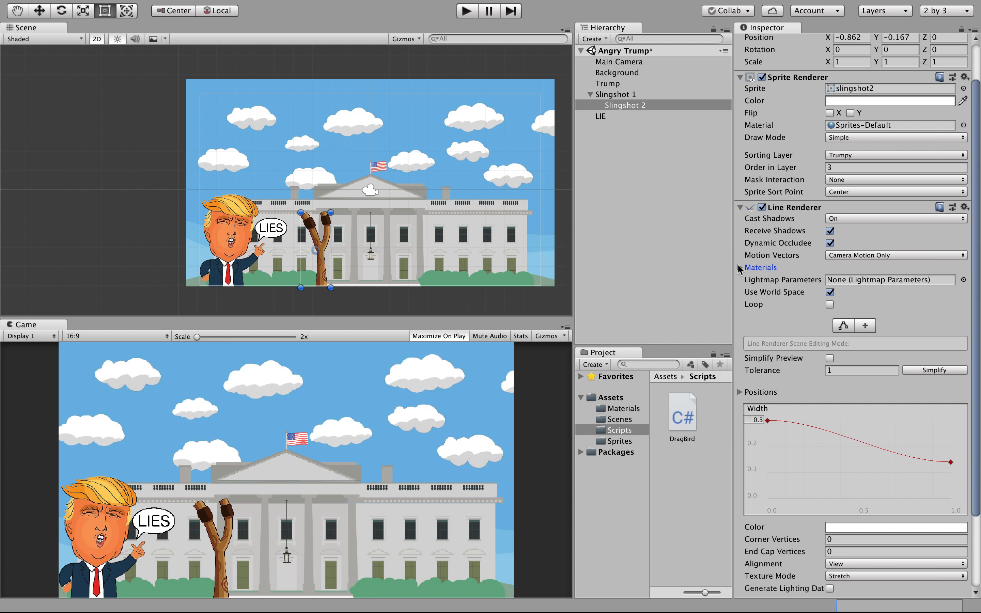
pyautogui.click(740, 268)
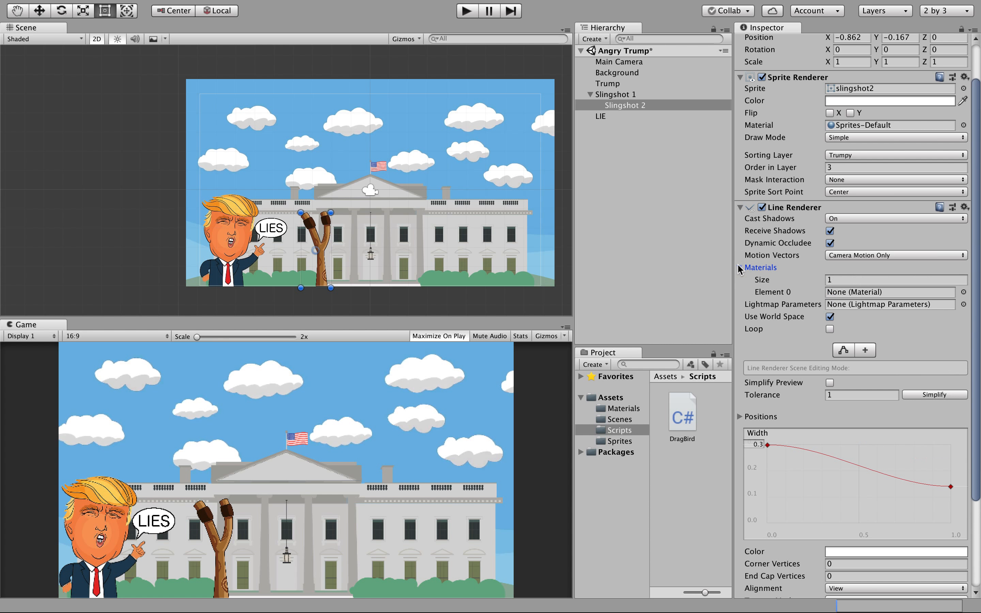
pyautogui.click(964, 292)
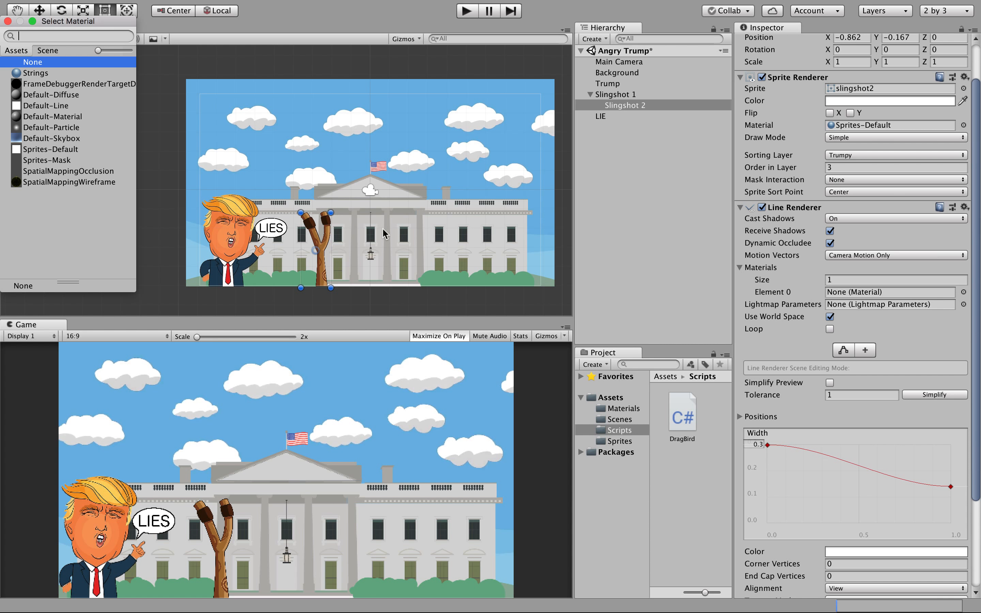
pyautogui.click(33, 75)
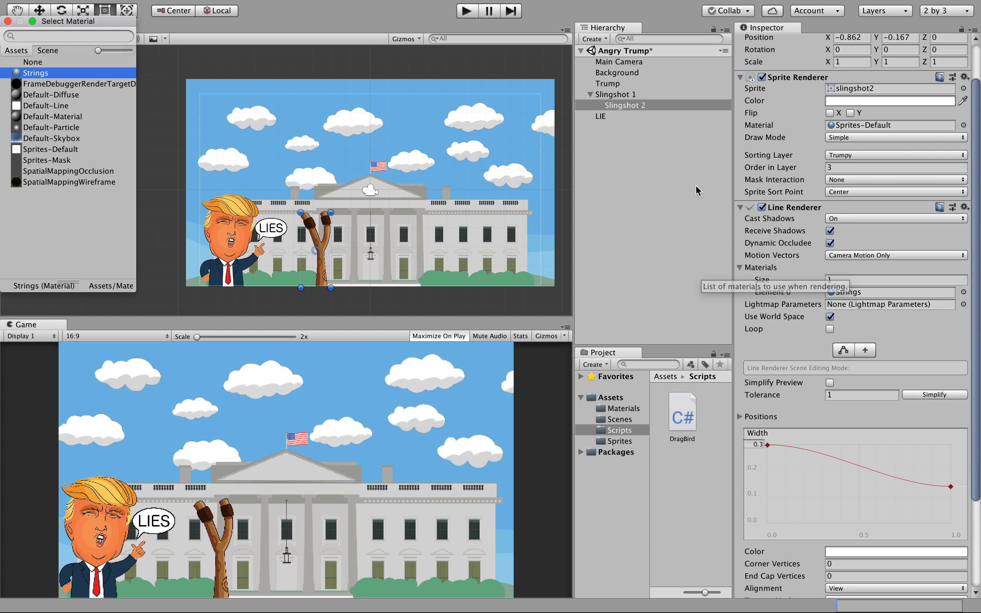
# Assign the Strings material to Slingshot 1's line renderer as well, then enter Play mode.
pyautogui.click(629, 96)
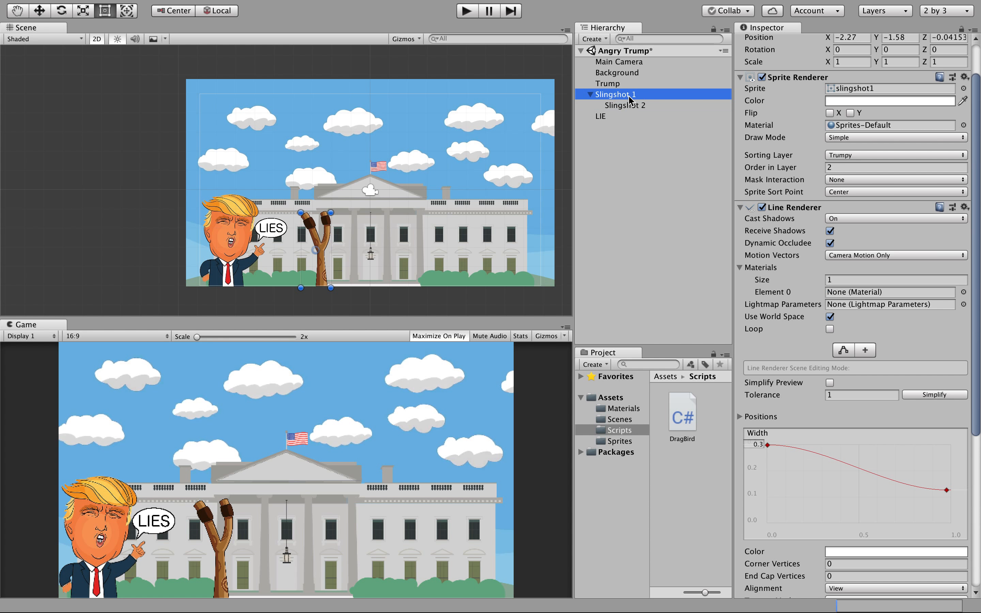
pyautogui.click(964, 292)
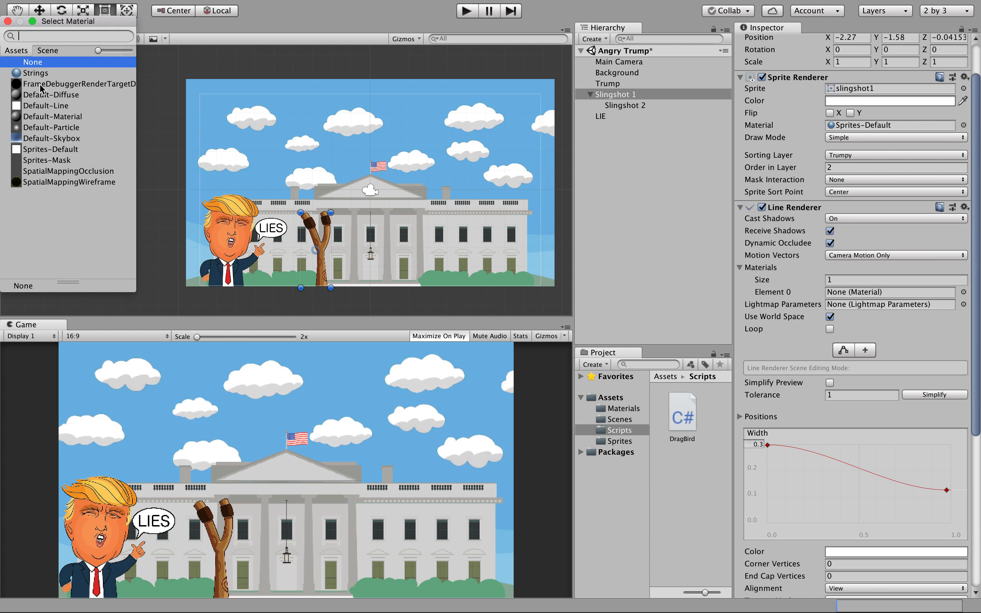
pyautogui.click(47, 74)
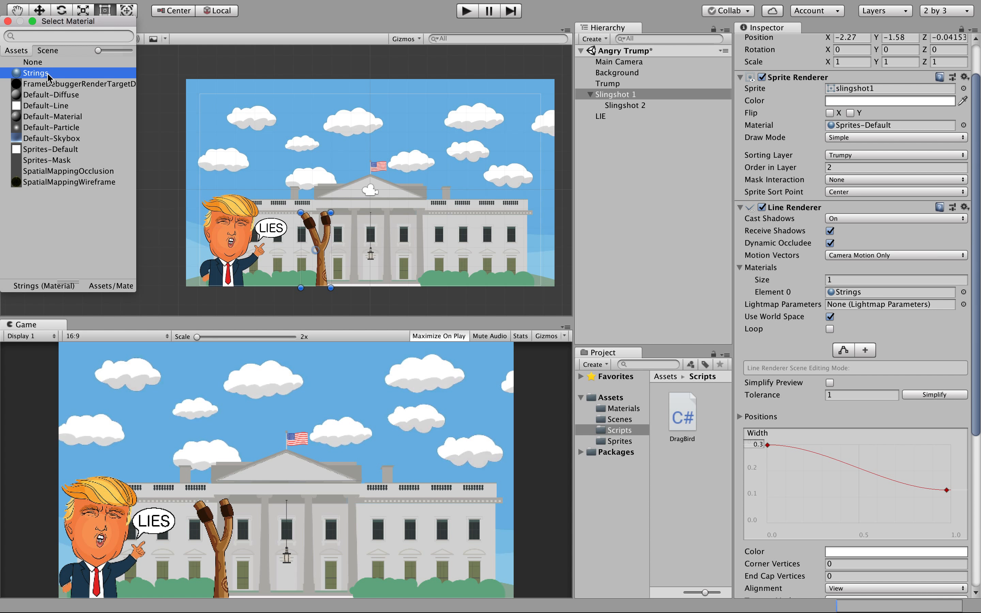
pyautogui.click(8, 21)
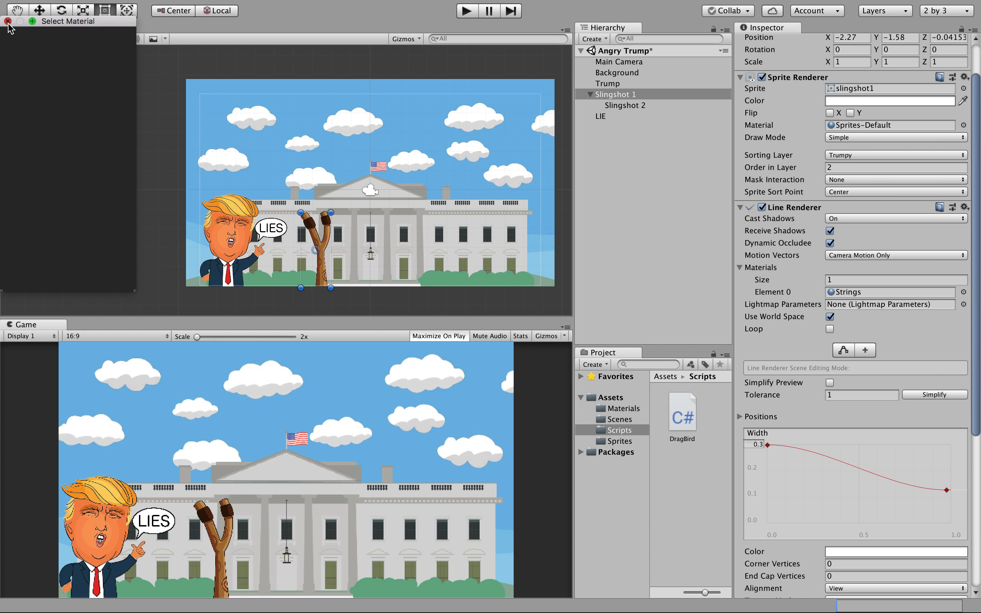
pyautogui.click(469, 14)
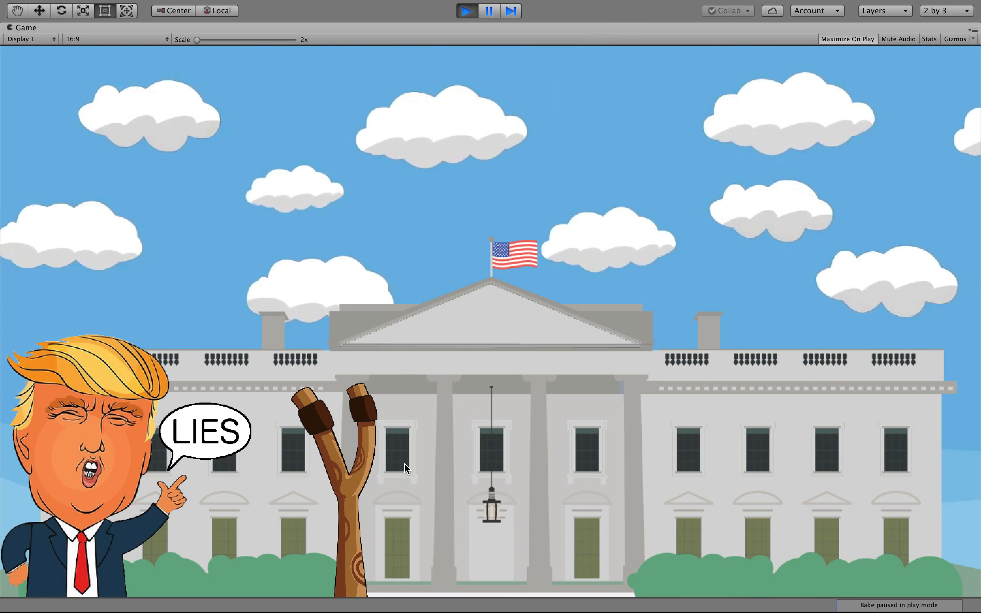
pyautogui.click(206, 433)
pyautogui.moveTo(206, 433); pyautogui.dragTo(235, 502)
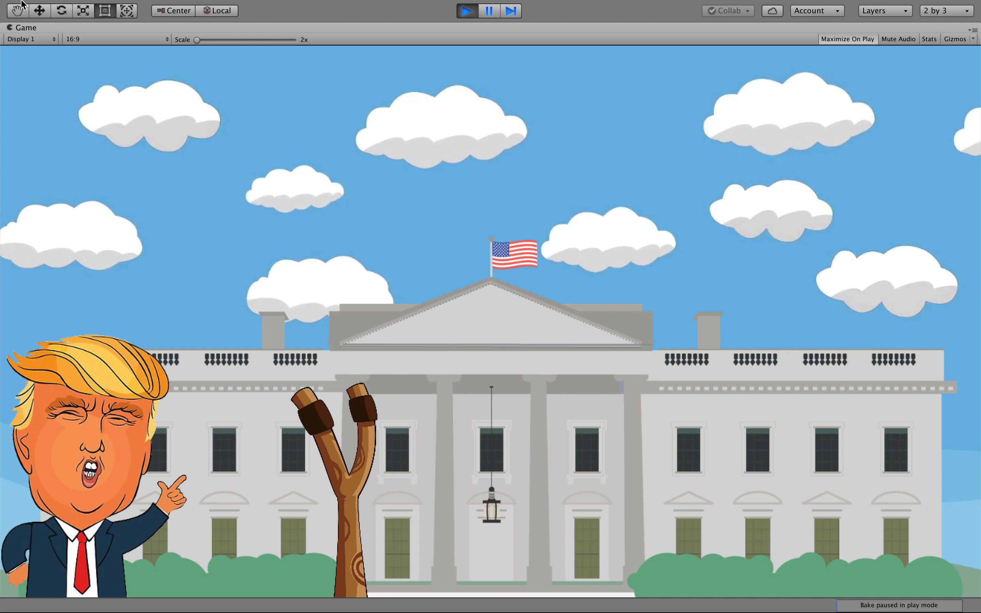
pyautogui.click(466, 11)
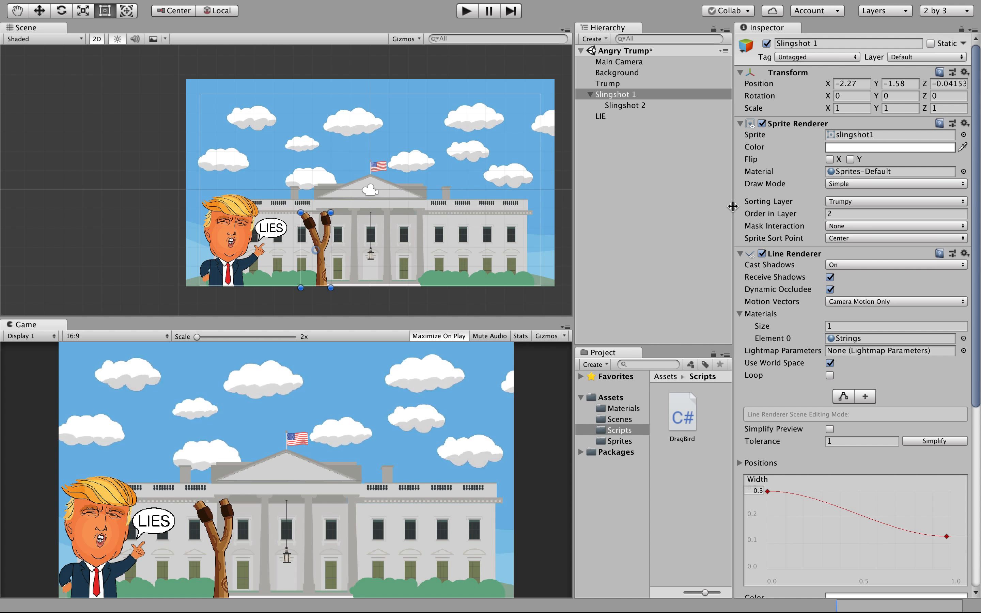
pyautogui.click(626, 142)
# Create a new 2D sprite object and rename it Base.
pyautogui.click(604, 141)
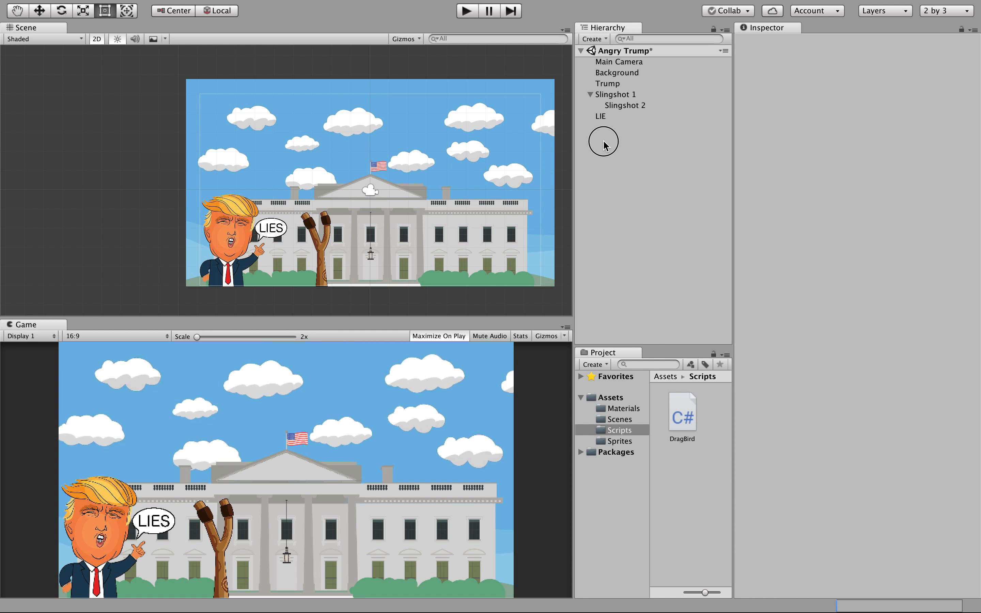
pyautogui.click(595, 39)
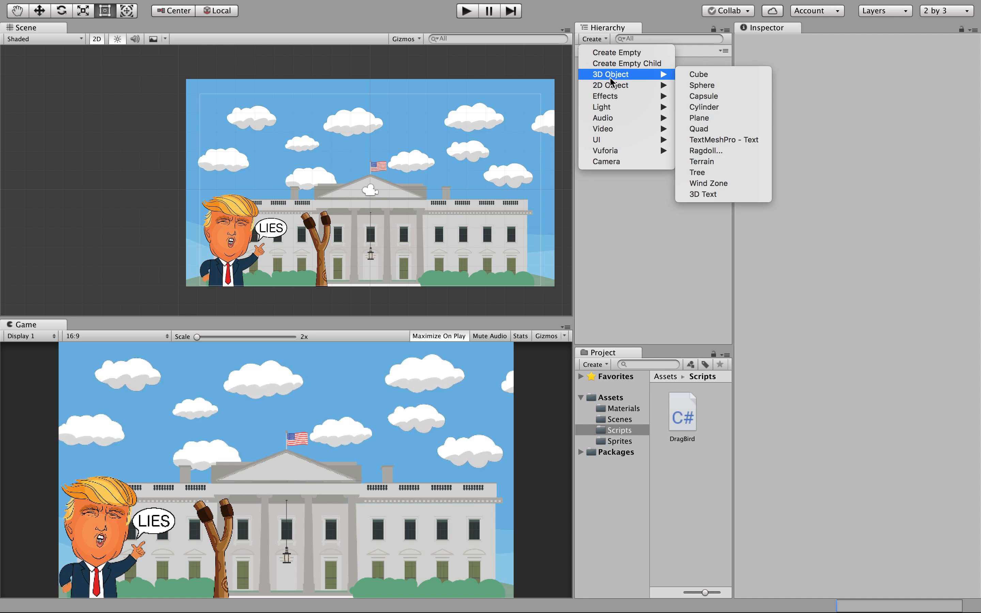
pyautogui.moveTo(614, 85)
pyautogui.click(718, 87)
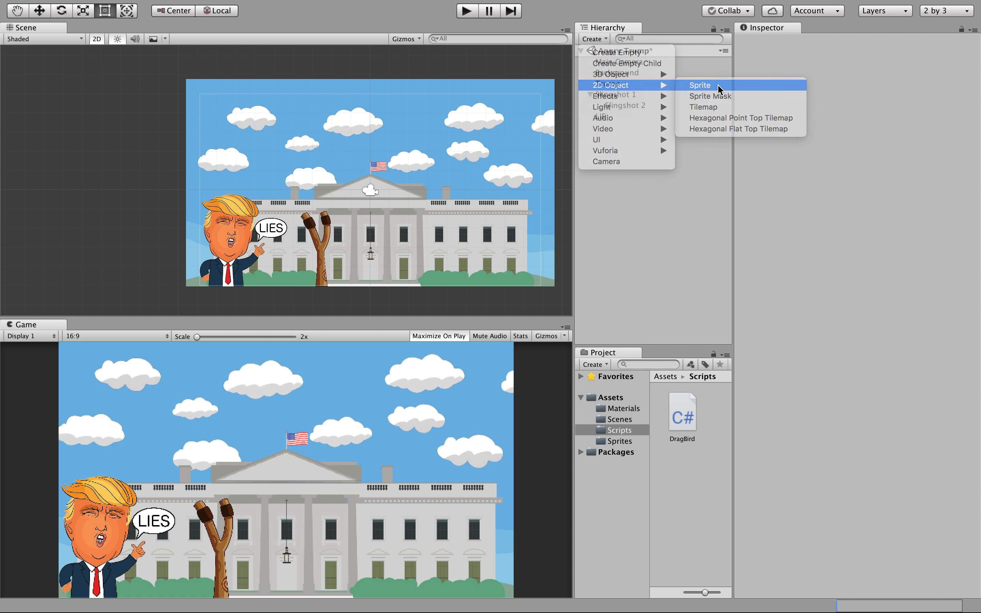
pyautogui.click(630, 125)
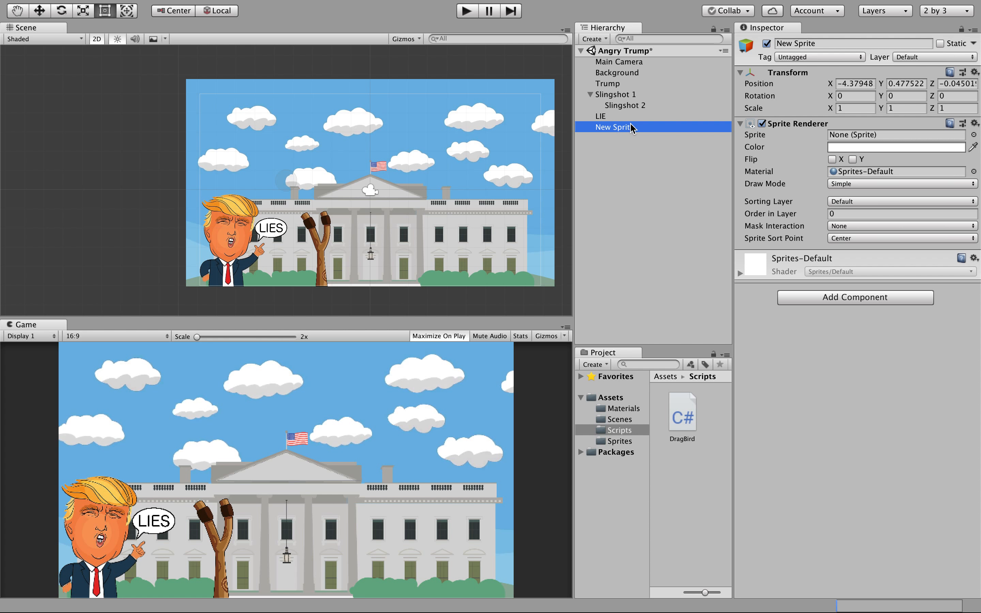
pyautogui.write('Base')
pyautogui.press('Return')
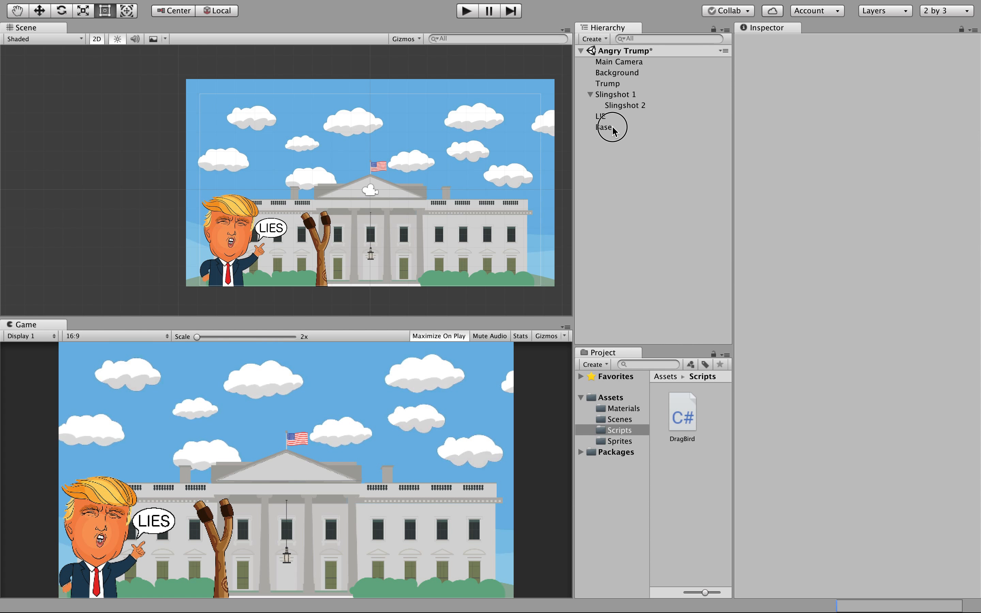
pyautogui.click(613, 128)
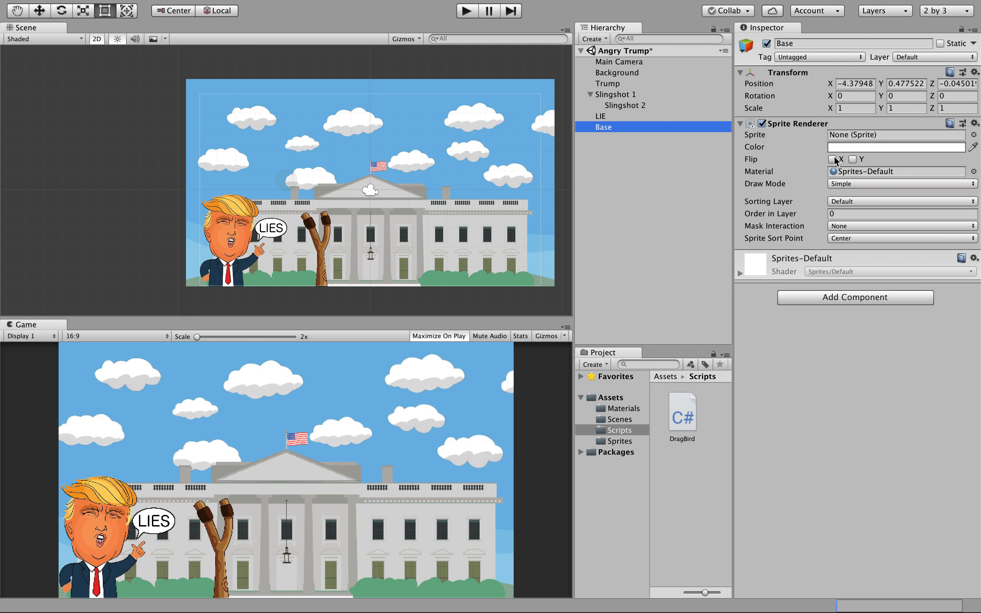
# Give Base the courthouse_base sprite on the Trumpy sorting layer with order 1.
pyautogui.click(865, 136)
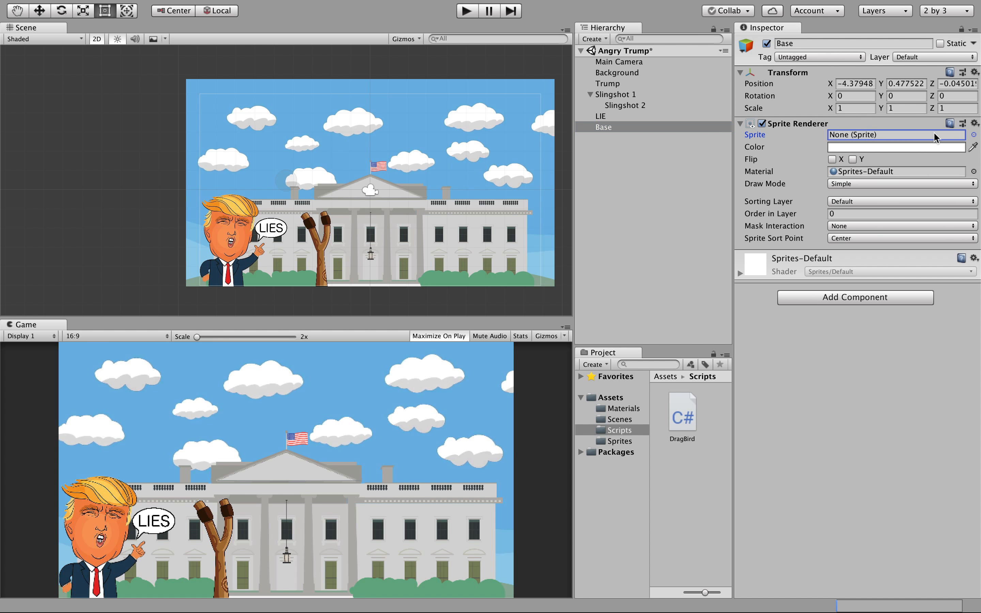
pyautogui.click(973, 134)
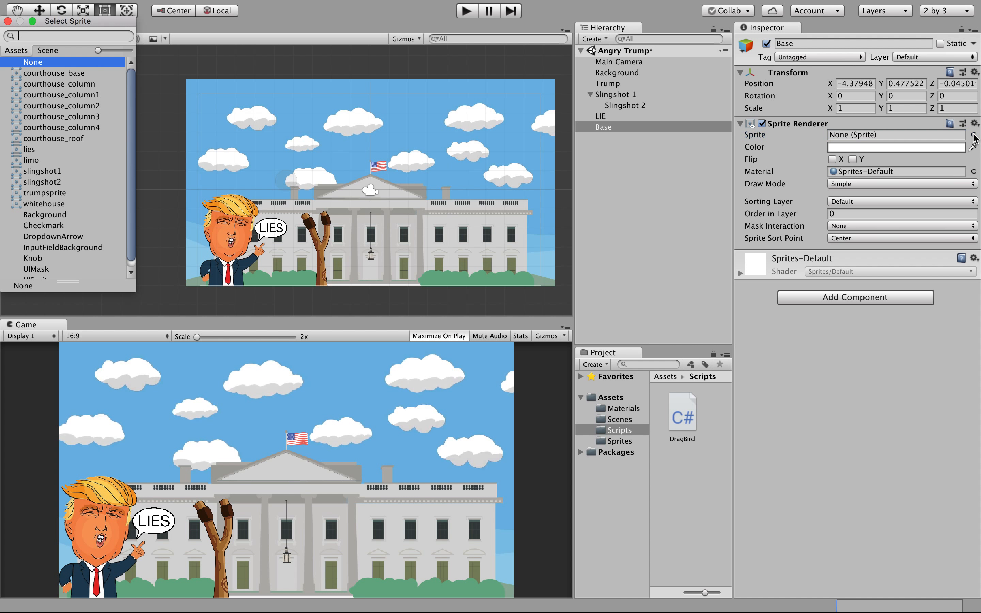
pyautogui.click(77, 73)
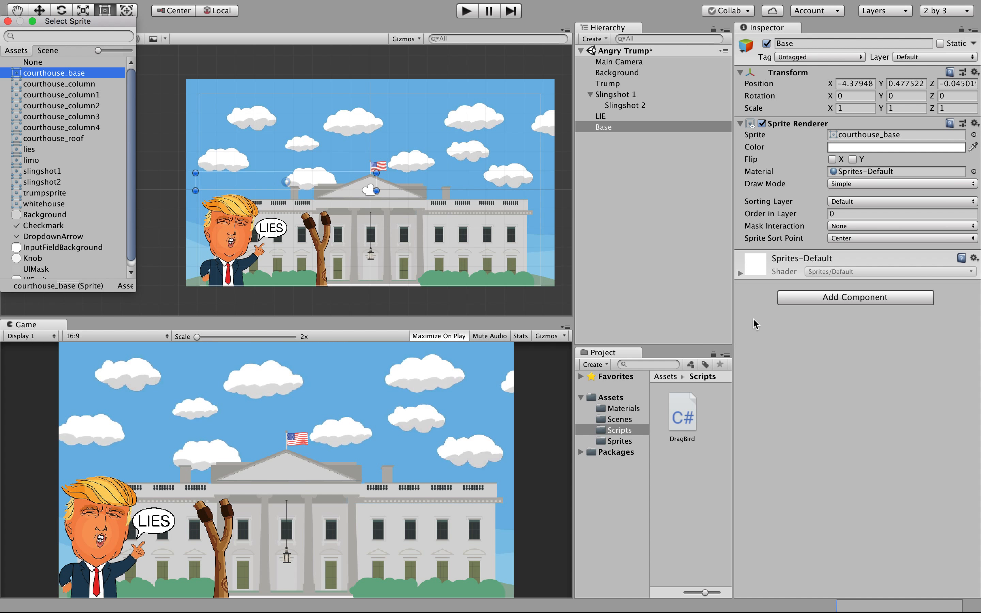
pyautogui.click(840, 203)
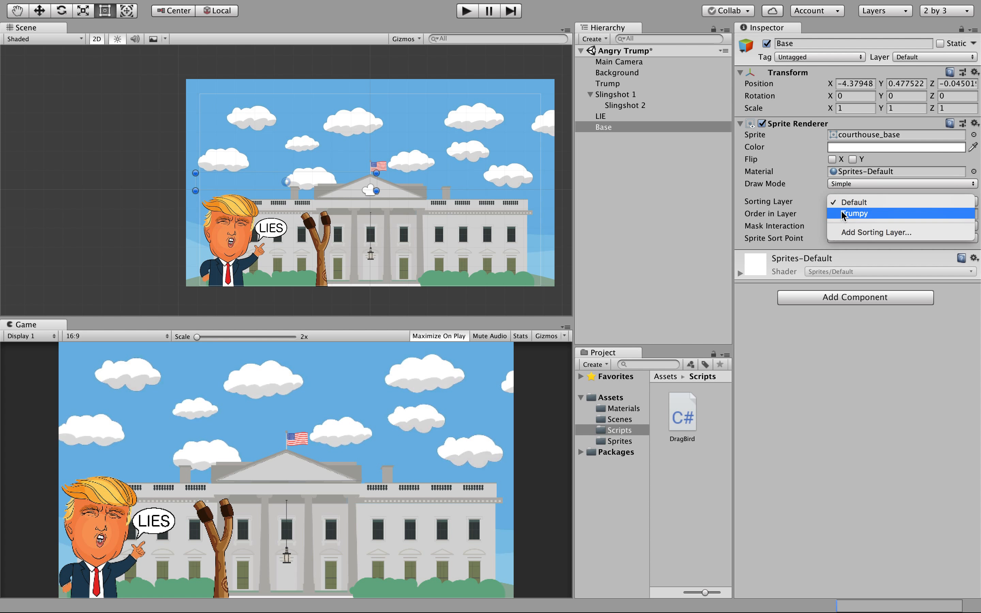
pyautogui.click(842, 211)
pyautogui.click(841, 213)
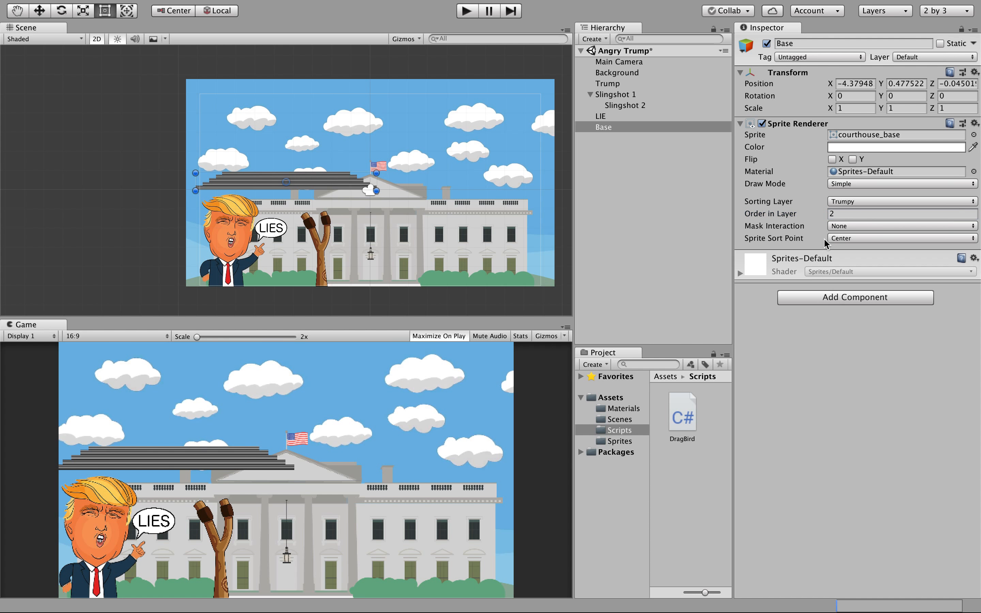
pyautogui.click(827, 214)
pyautogui.write('1')
pyautogui.press('Return')
pyautogui.click(624, 442)
# Change courthouse_base's Pixels Per Unit to 250, then to 150, applying each time.
pyautogui.click(684, 411)
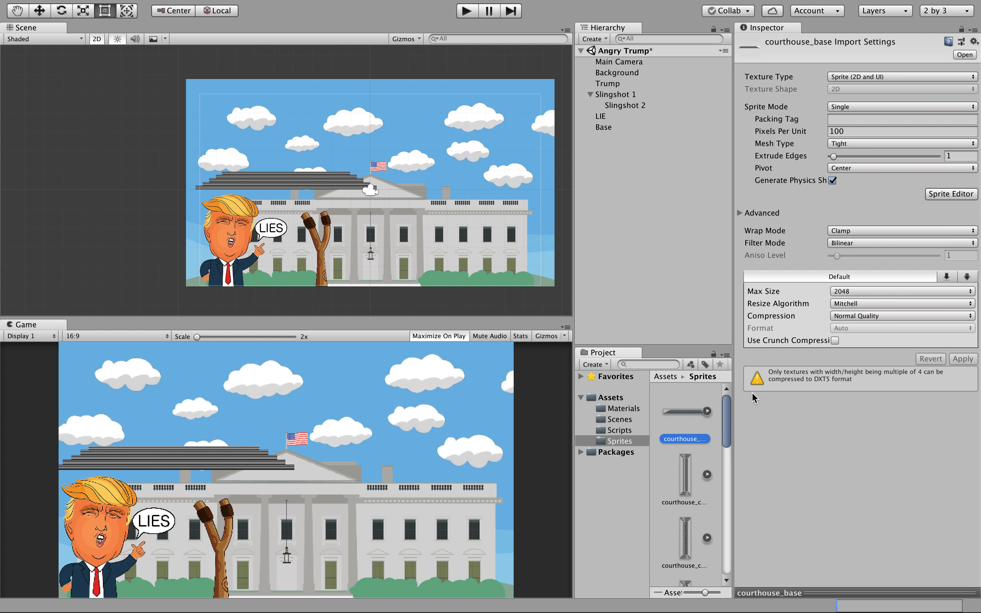
pyautogui.click(825, 132)
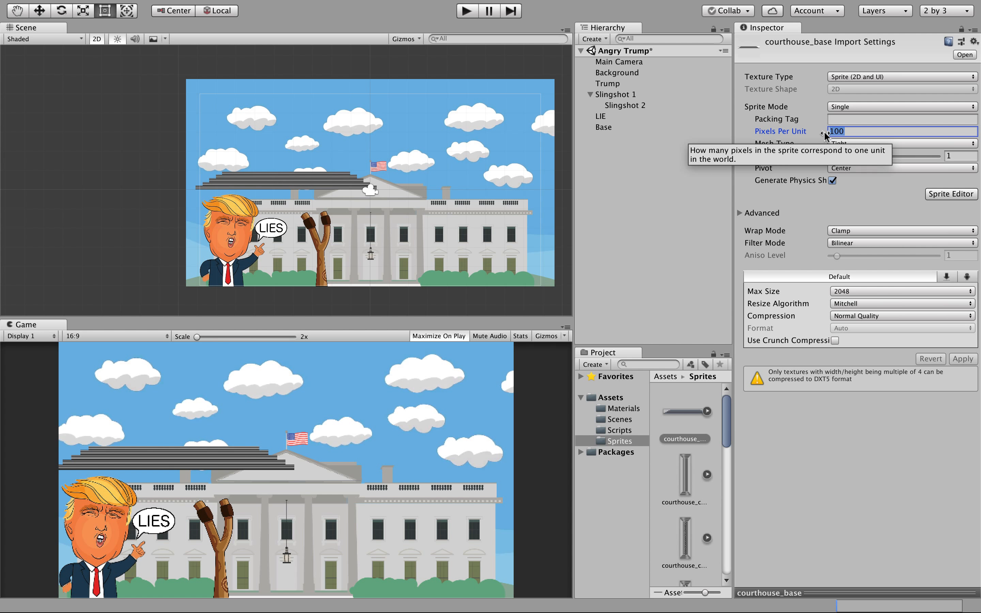
pyautogui.write('250')
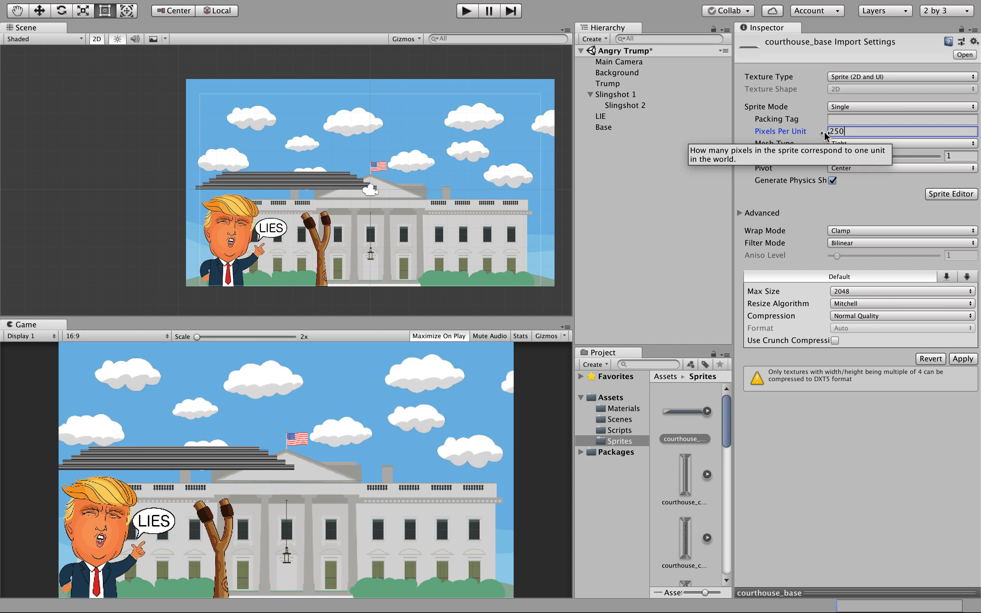
pyautogui.click(963, 359)
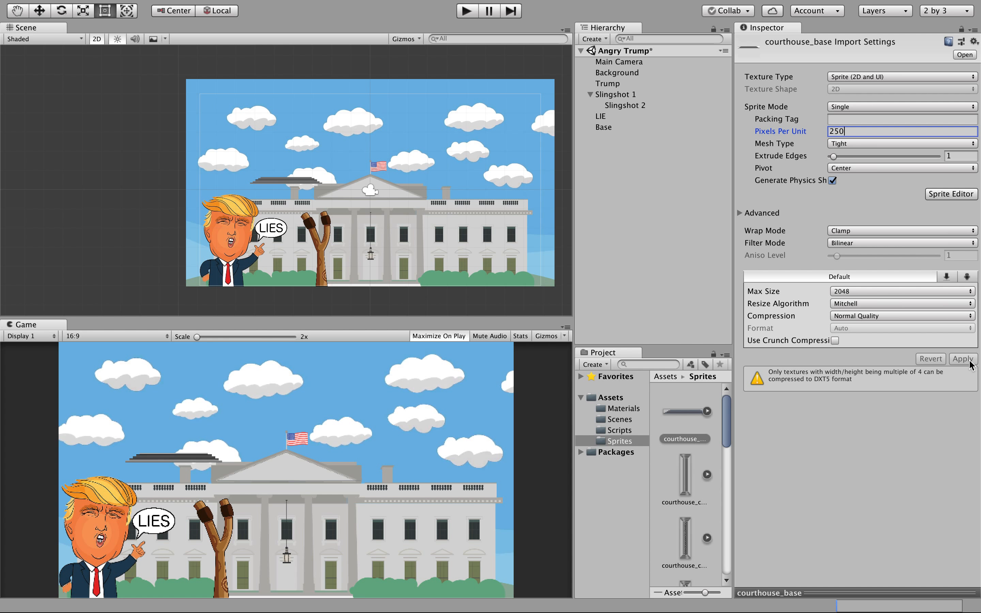
pyautogui.moveTo(843, 132); pyautogui.dragTo(829, 134)
pyautogui.write('1')
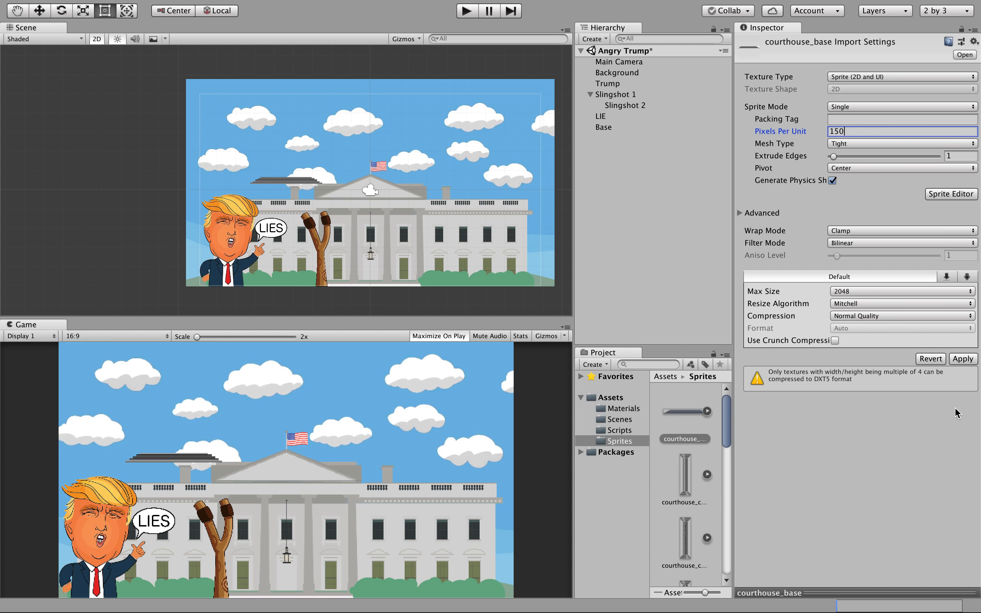
pyautogui.click(962, 360)
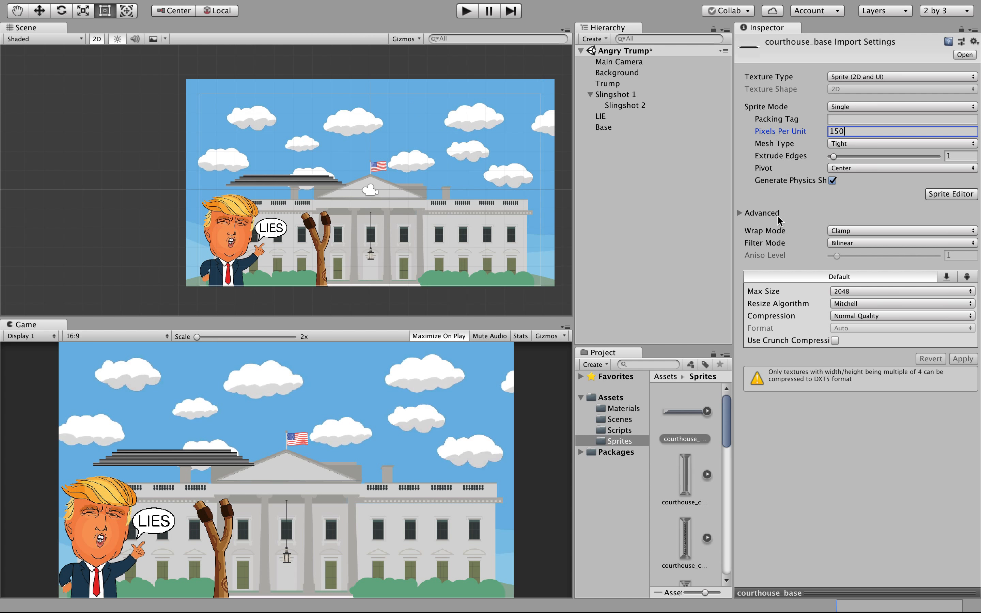
pyautogui.click(634, 116)
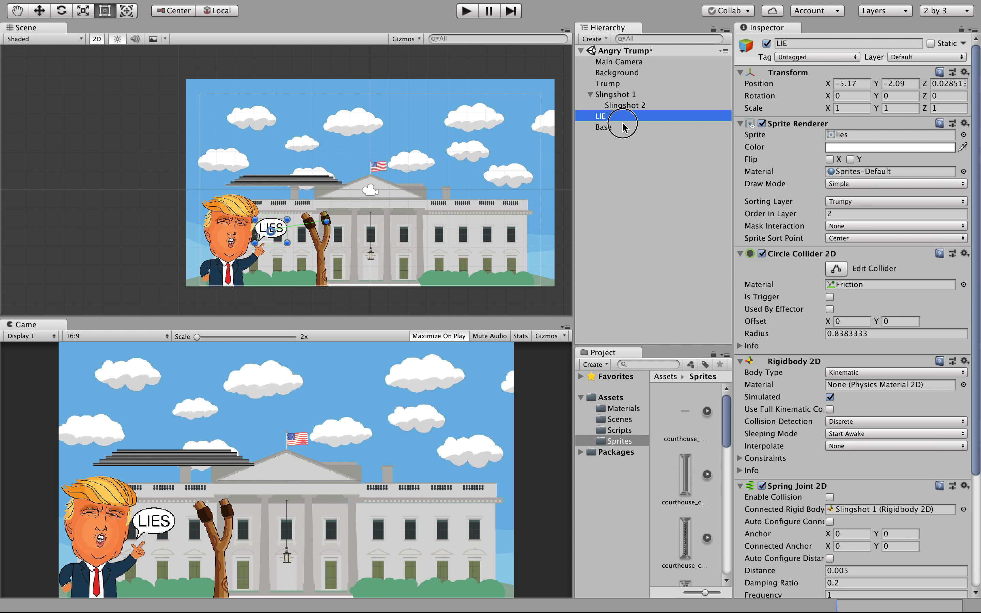
pyautogui.click(623, 127)
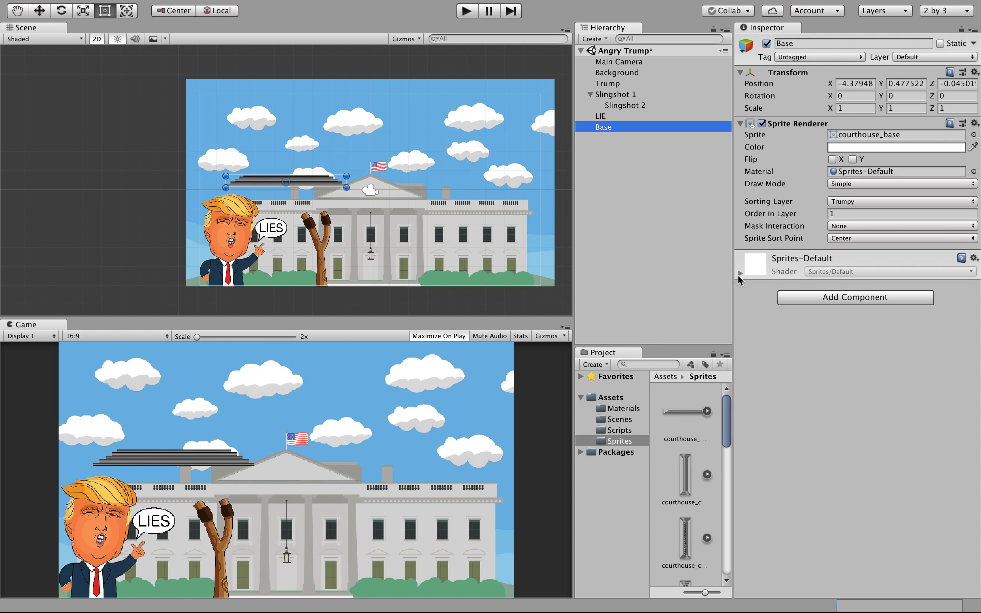
# Add a Polygon Collider 2D to Base and drag the steps down beside the facade.
pyautogui.click(806, 300)
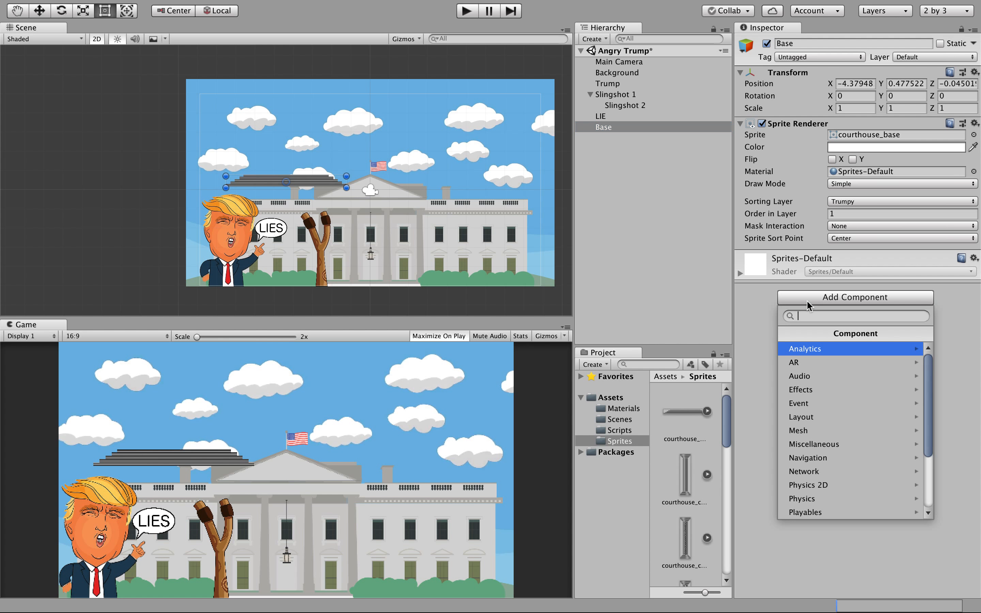
pyautogui.click(823, 485)
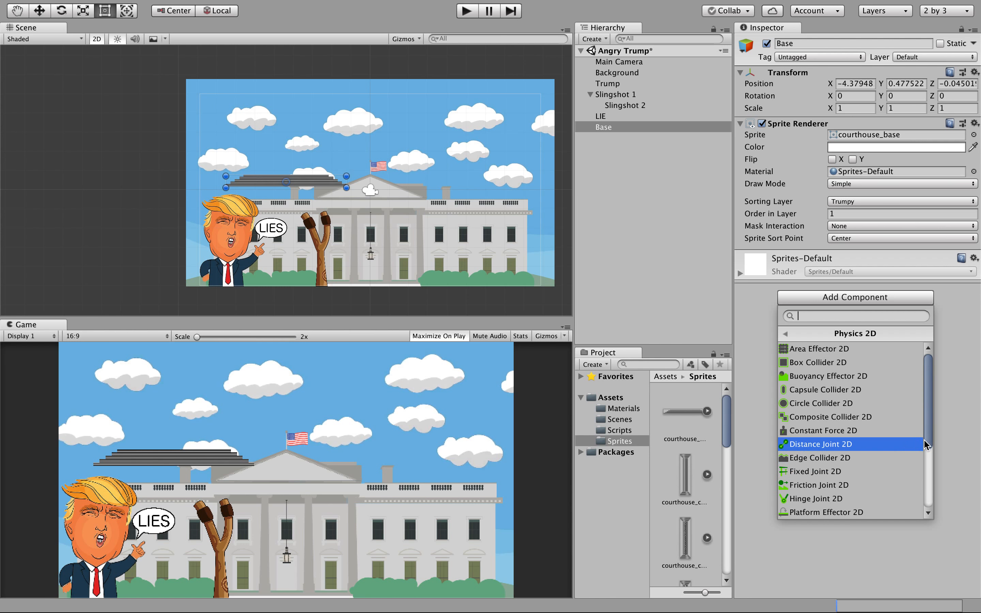
pyautogui.scroll(-5, 924, 440)
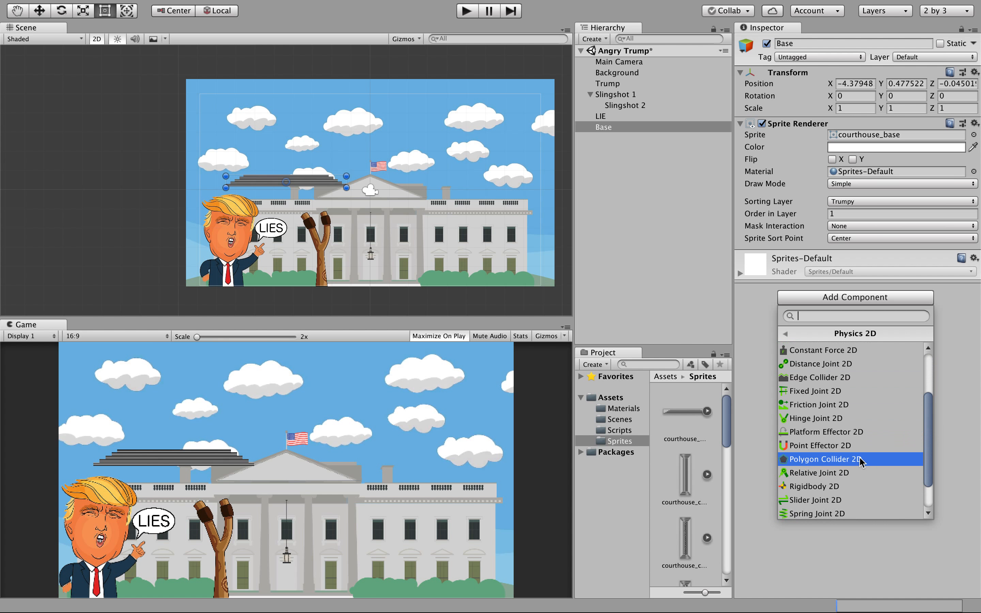
pyautogui.click(858, 460)
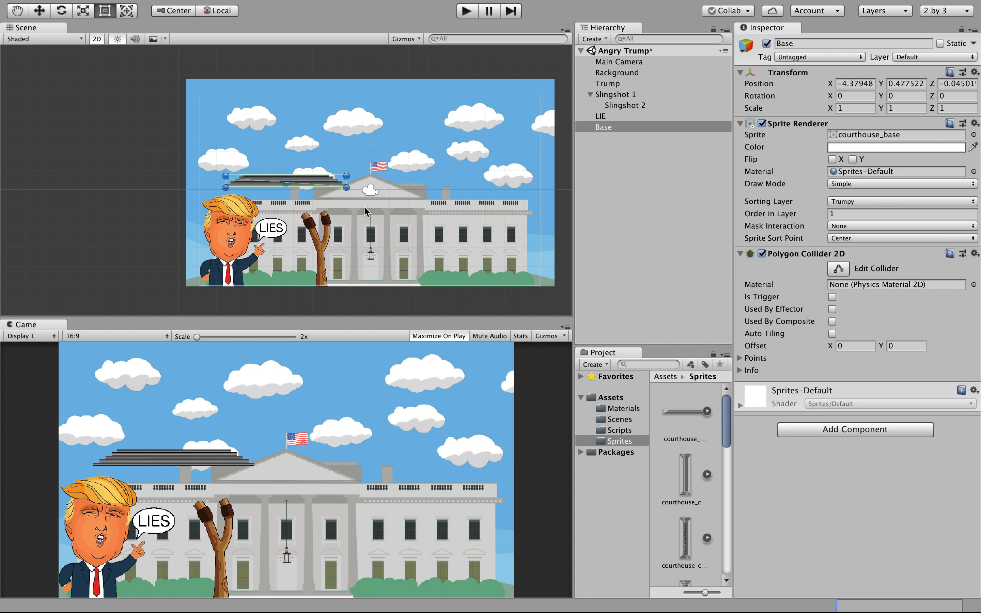
pyautogui.moveTo(308, 185); pyautogui.dragTo(509, 286)
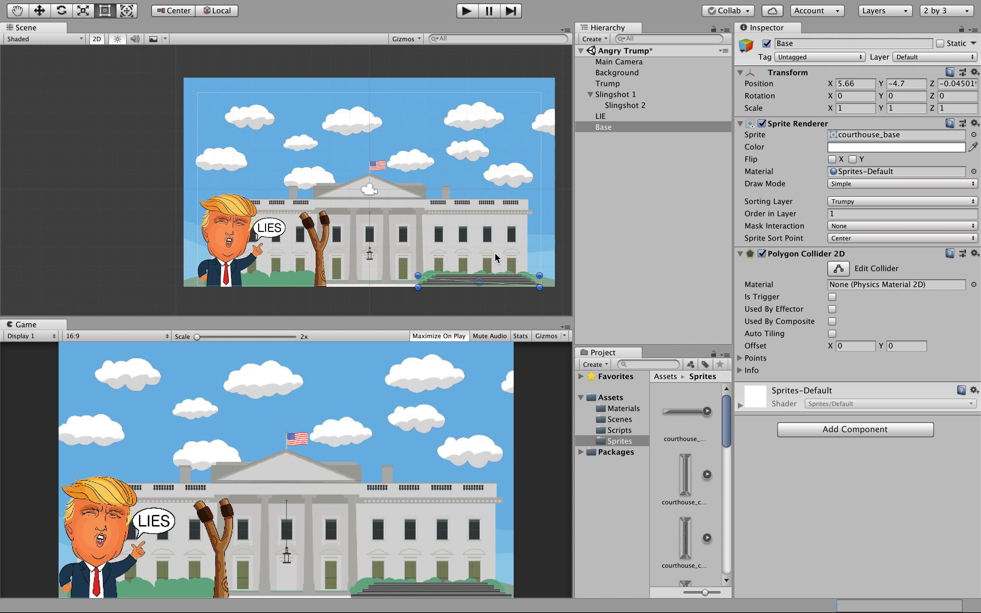
# Zoom the Scene view in on the Base sprite's courthouse steps.
pyautogui.scroll(3, 494, 255)
pyautogui.scroll(-5, 466, 283)
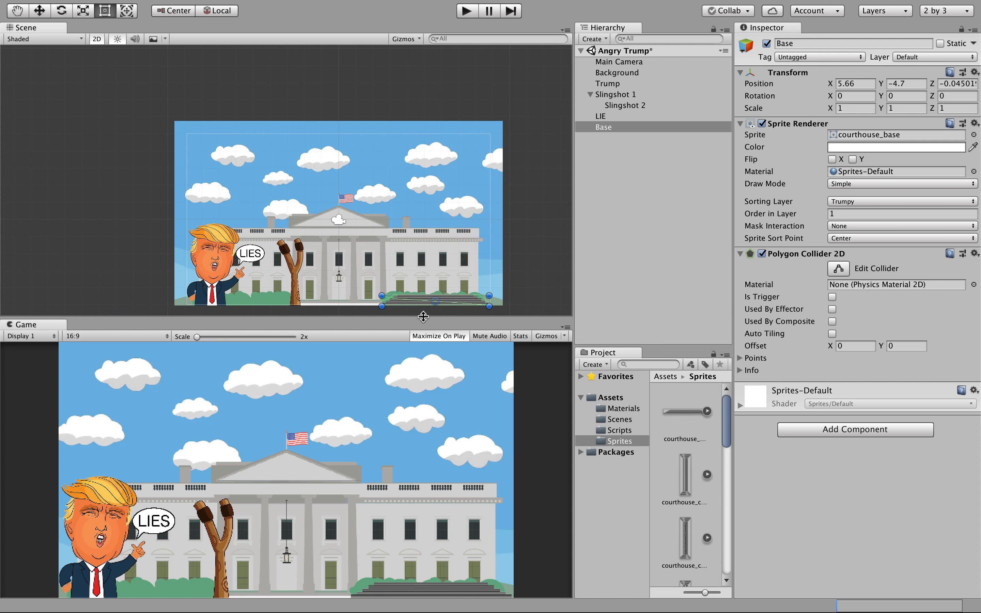
pyautogui.scroll(6, 423, 315)
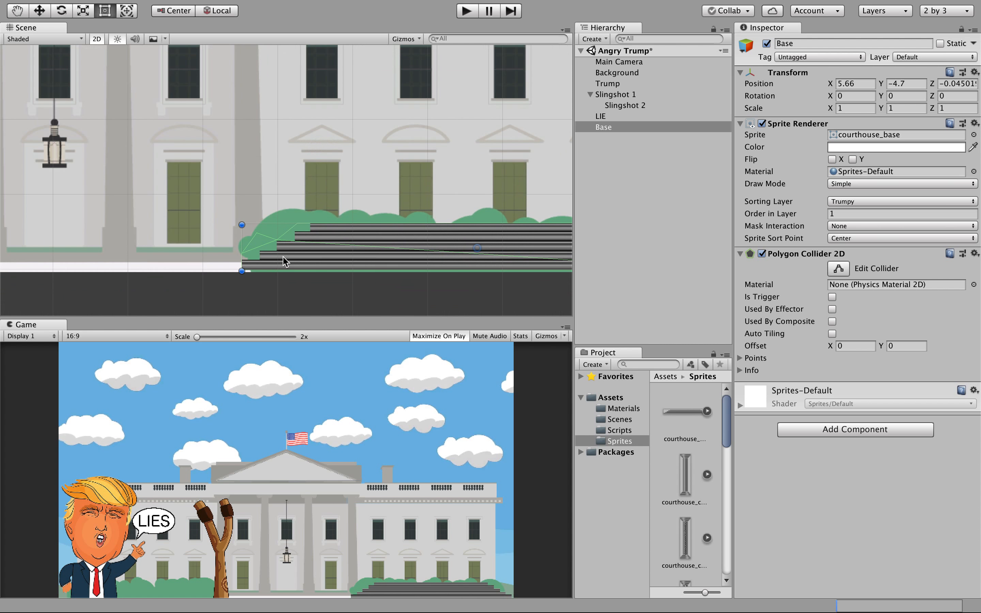
# Drag the Base collider's vertices so its outline sits along the top of the steps.
pyautogui.click(839, 269)
pyautogui.moveTo(261, 235); pyautogui.dragTo(241, 261)
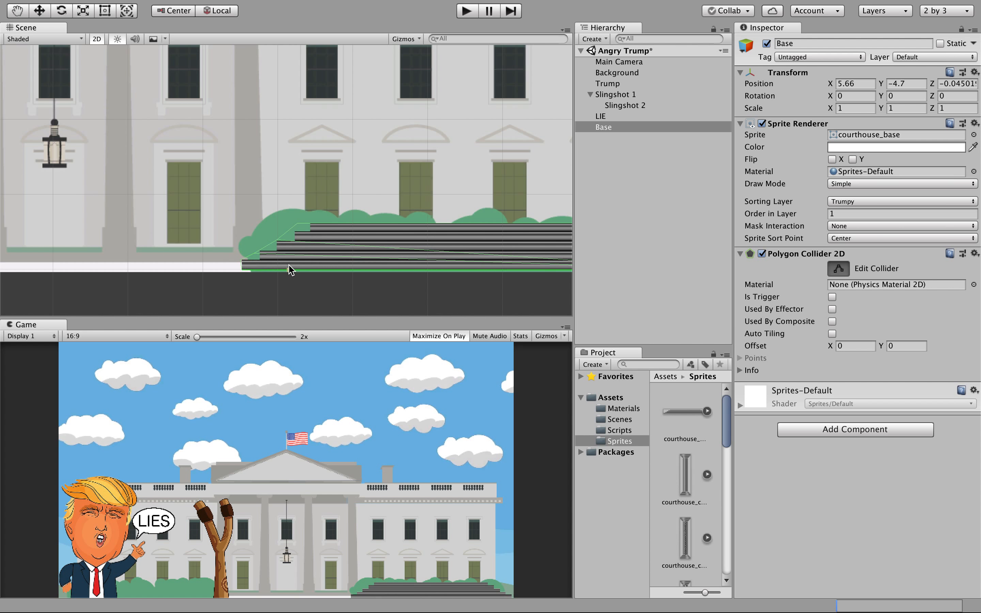
pyautogui.moveTo(297, 225); pyautogui.dragTo(310, 224)
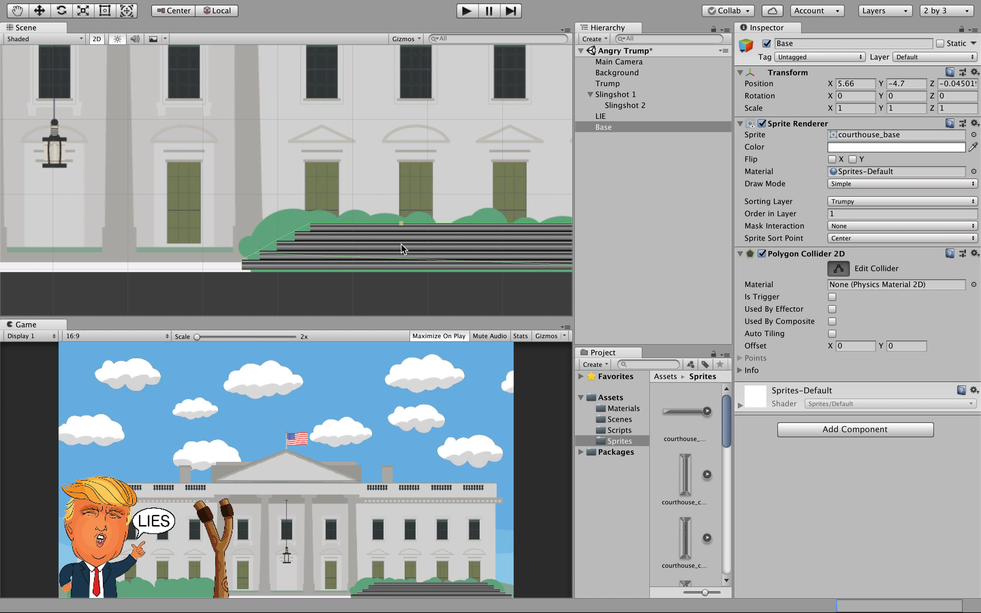
pyautogui.scroll(-3, 559, 262)
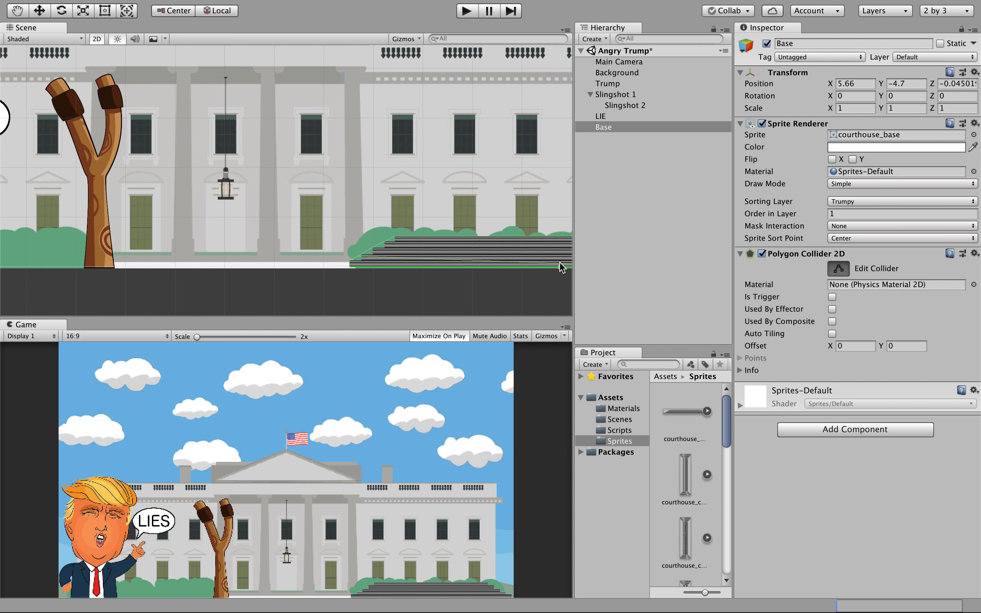
pyautogui.hscroll(10, 559, 262)
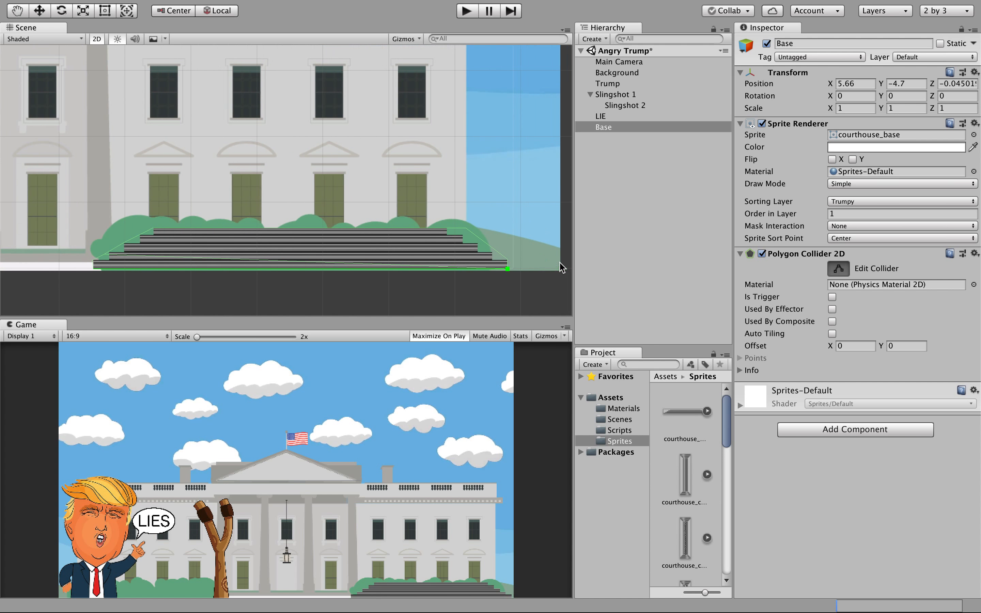
pyautogui.moveTo(465, 228); pyautogui.dragTo(448, 229)
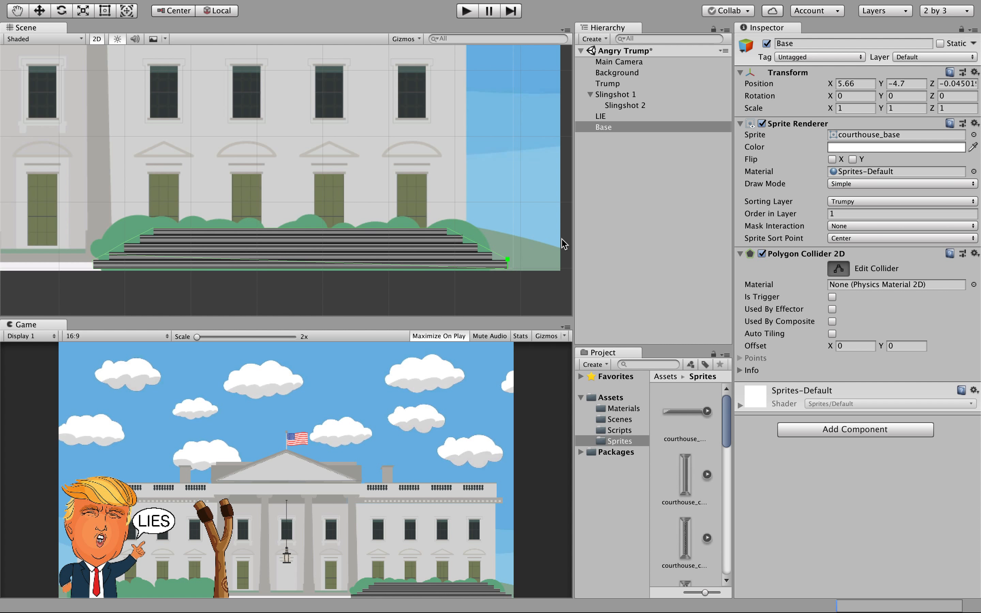
pyautogui.click(604, 127)
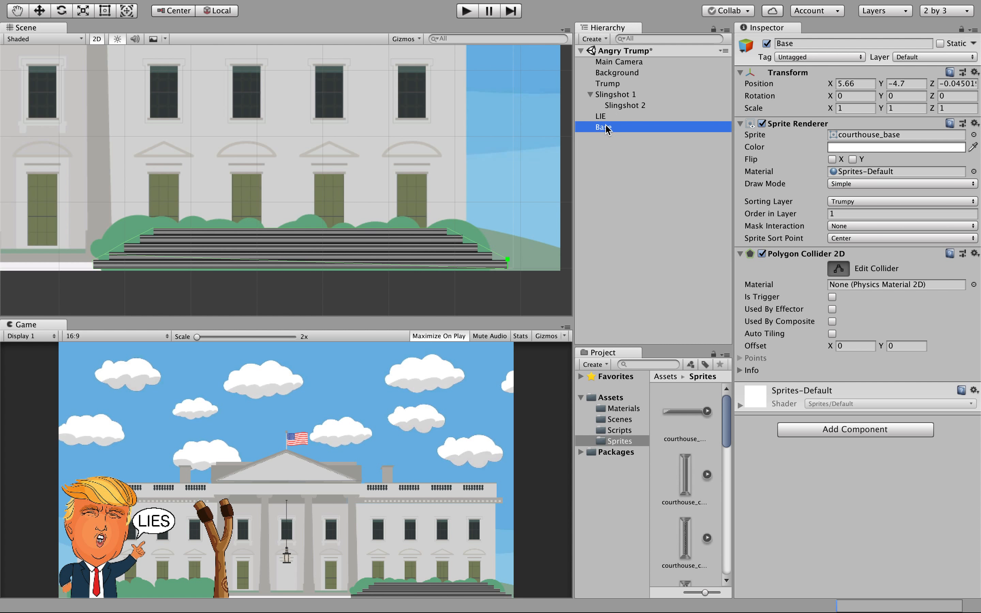
# Create another 2D sprite object, New Sprite, with no image yet.
pyautogui.click(609, 141)
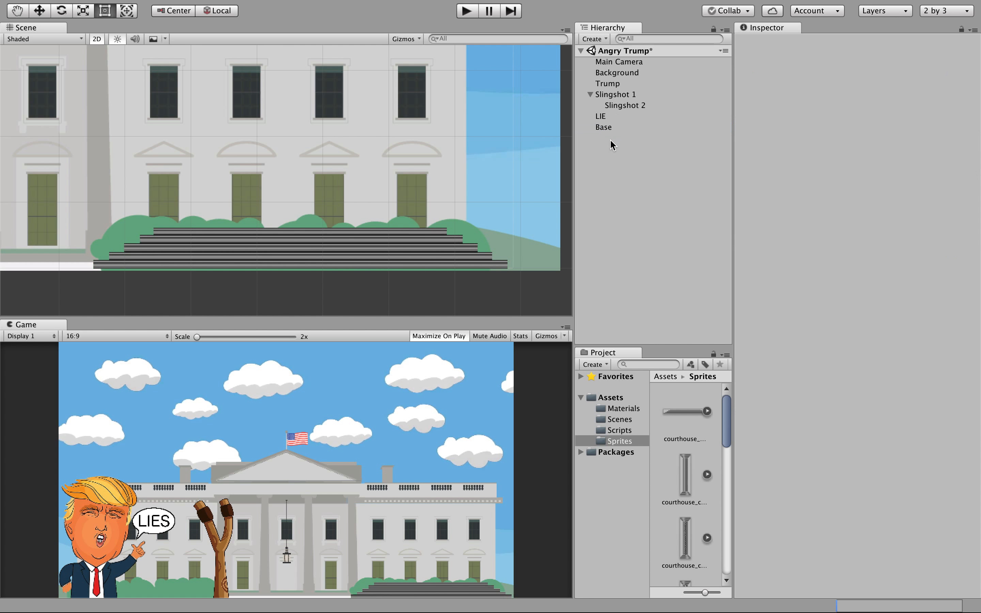
pyautogui.click(608, 127)
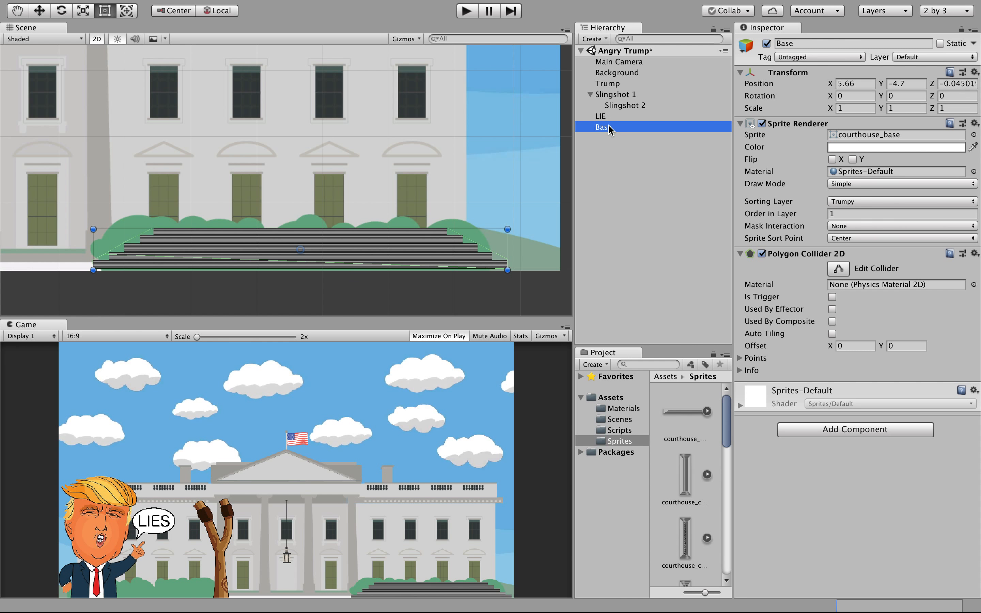
pyautogui.click(606, 39)
pyautogui.moveTo(641, 85)
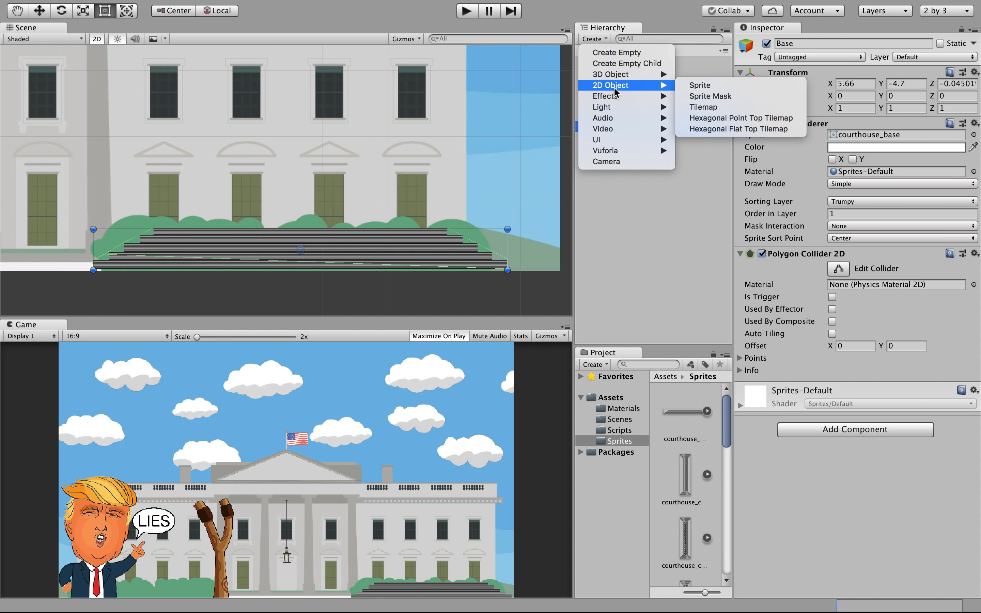
pyautogui.click(694, 86)
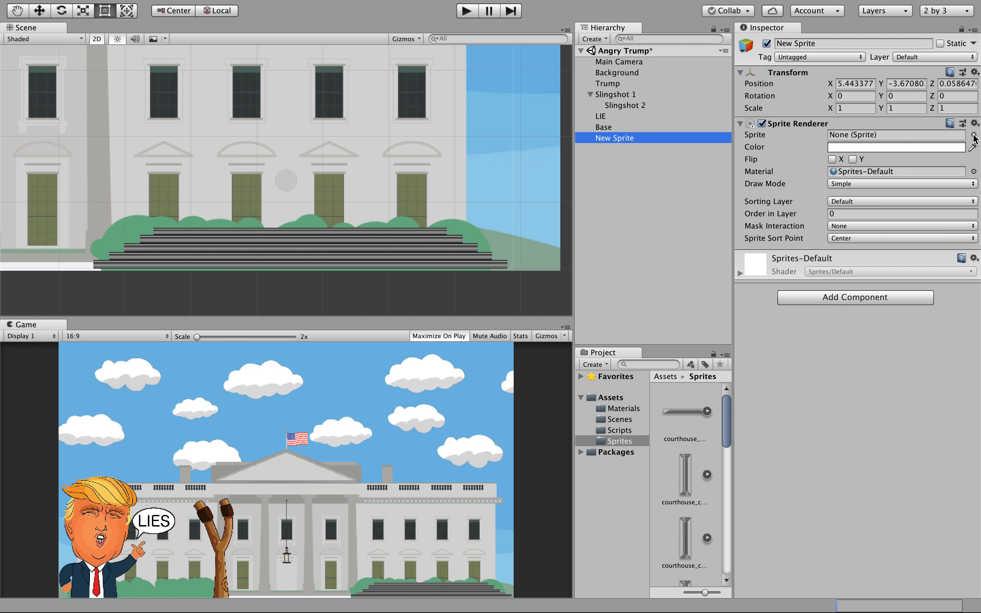
pyautogui.click(694, 414)
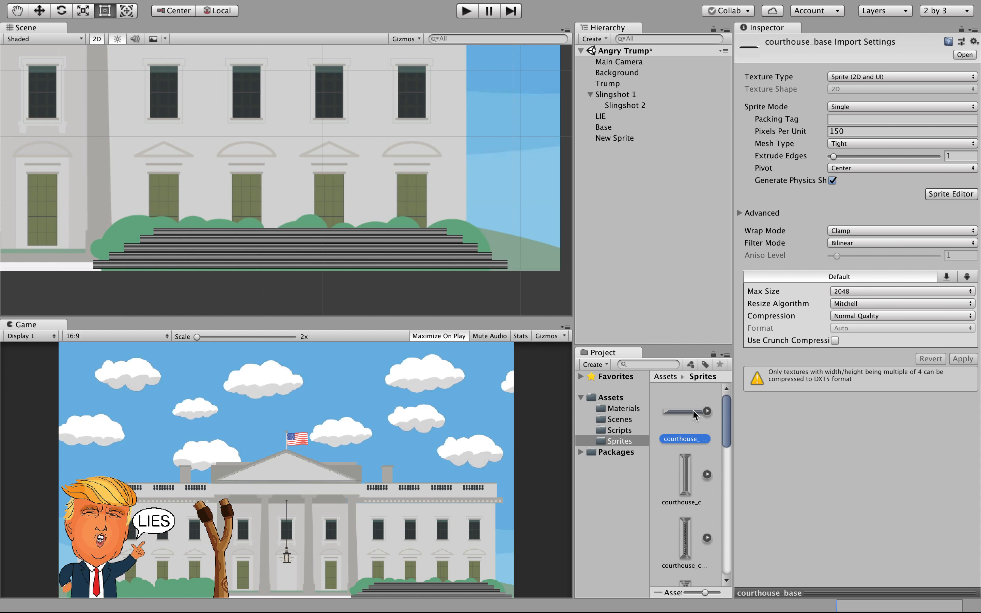
# Set the courthouse_column and courthouse_column1 sprites to 150 Pixels Per Unit and apply.
pyautogui.click(688, 481)
pyautogui.click(834, 132)
pyautogui.write('1')
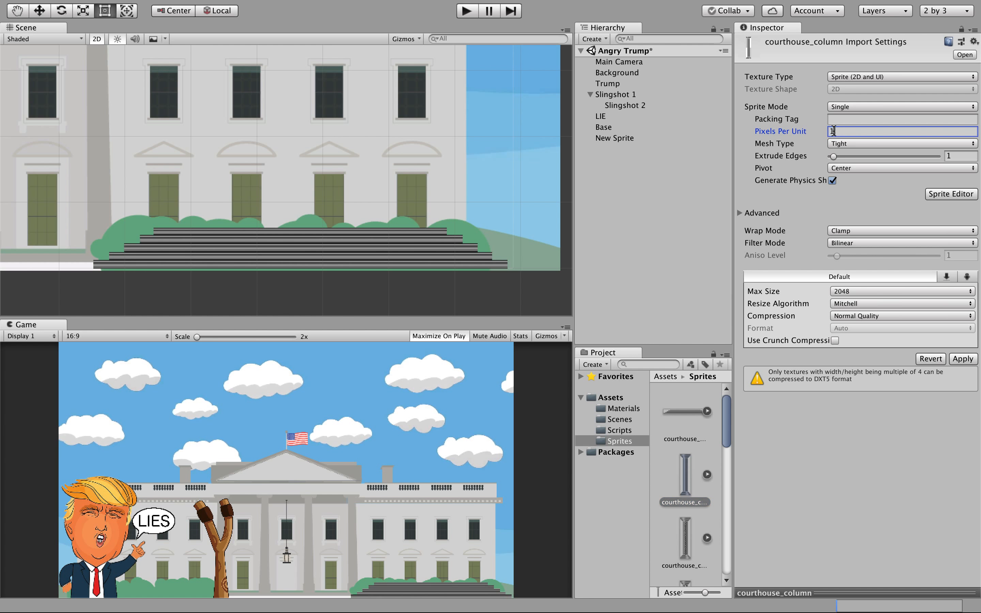
pyautogui.click(973, 357)
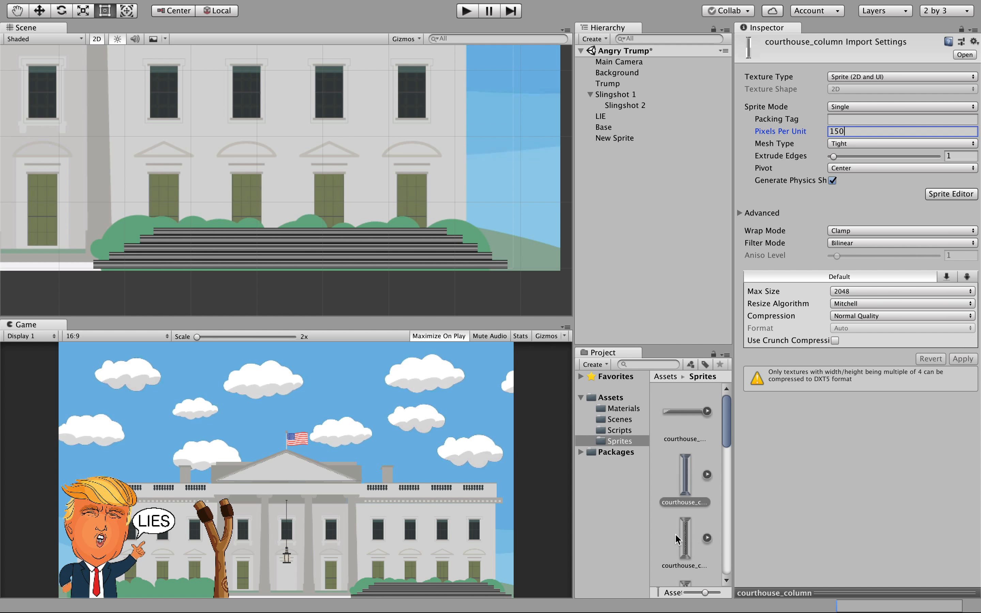
pyautogui.click(679, 552)
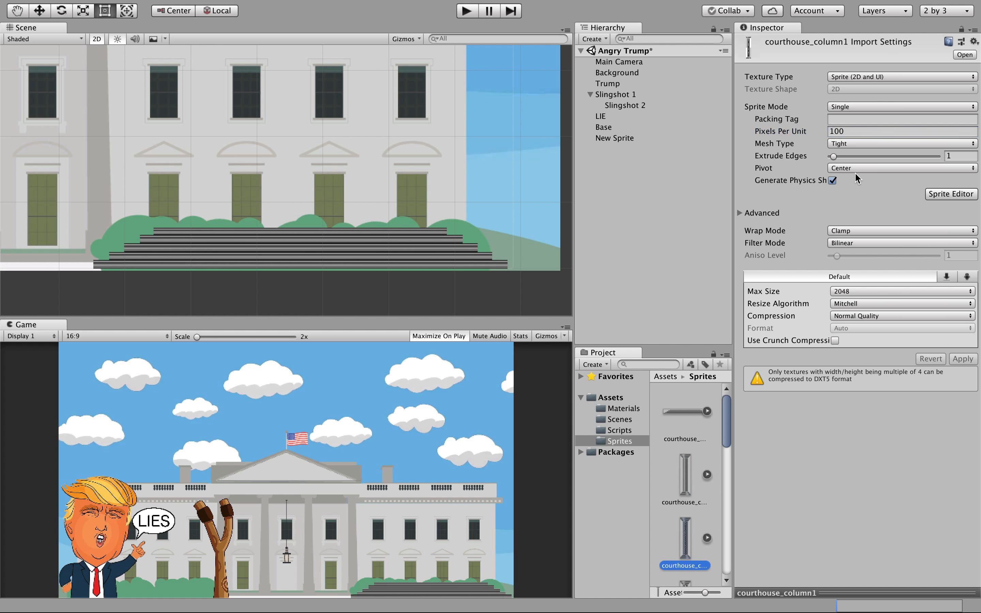
pyautogui.click(843, 130)
pyautogui.write('1')
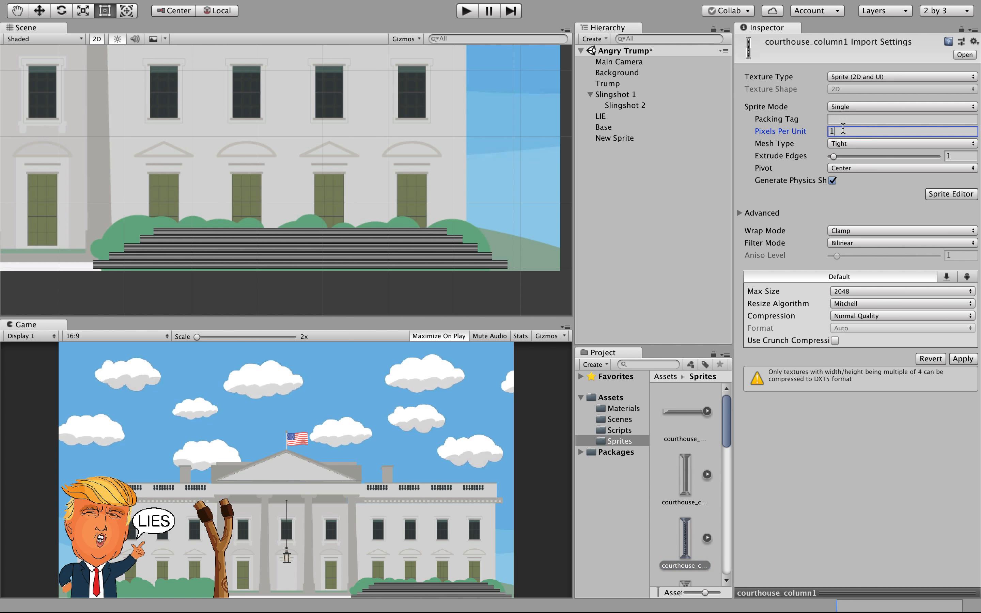
pyautogui.click(962, 358)
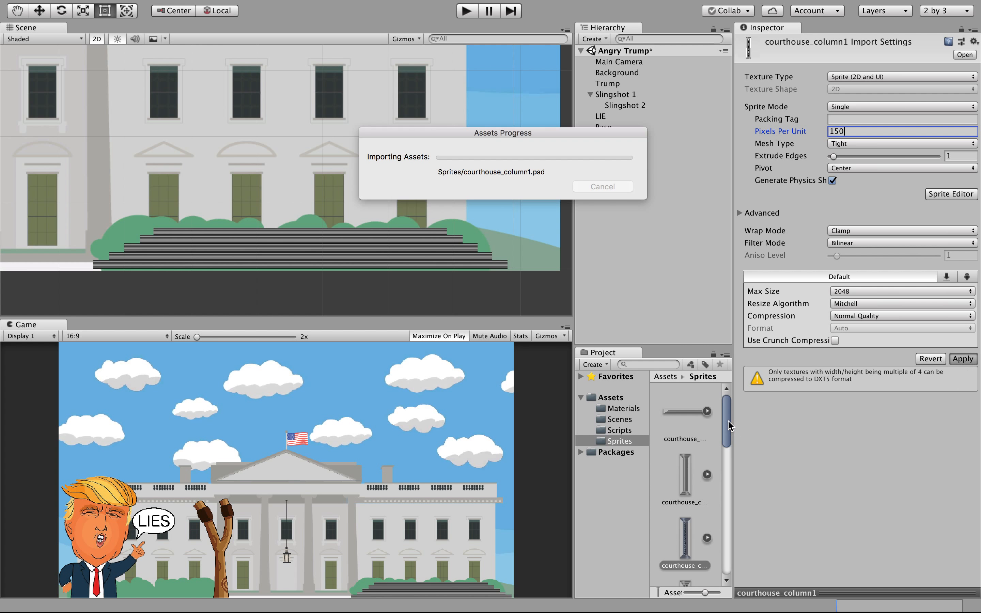
# Select courthouse_column2 and the remaining column and roof sprites together, and apply 150 Pixels Per Unit.
pyautogui.moveTo(728, 424)
pyautogui.mouseDown()
pyautogui.moveTo(731, 470)
pyautogui.moveTo(725, 428)
pyautogui.mouseUp()
pyautogui.moveTo(722, 467); pyautogui.dragTo(713, 487)
pyautogui.click(674, 437)
pyautogui.keyDown('shift'); pyautogui.click(681, 460); pyautogui.keyUp('shift')
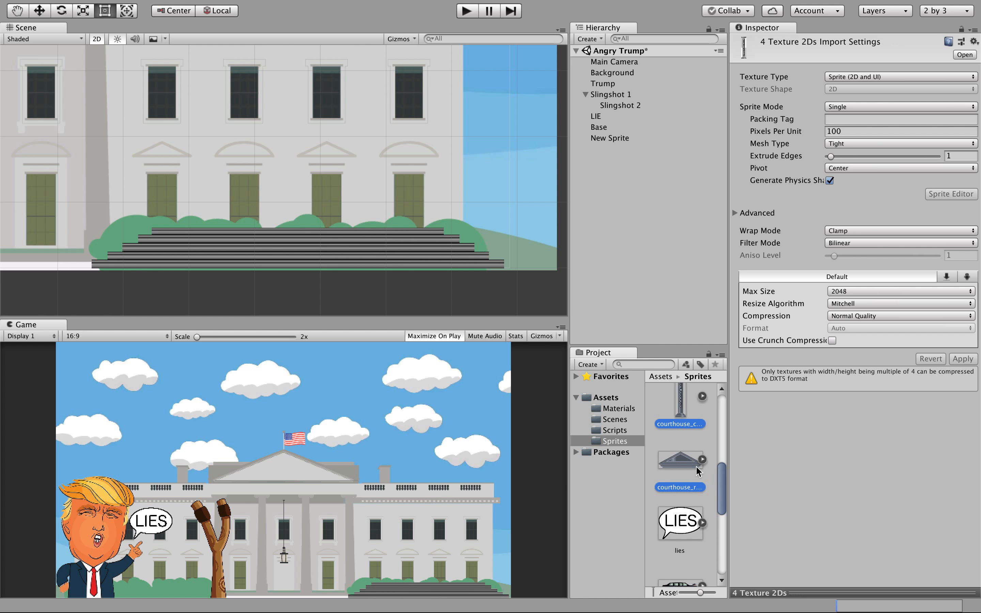
pyautogui.moveTo(723, 485); pyautogui.dragTo(725, 461)
pyautogui.click(844, 132)
pyautogui.write('15')
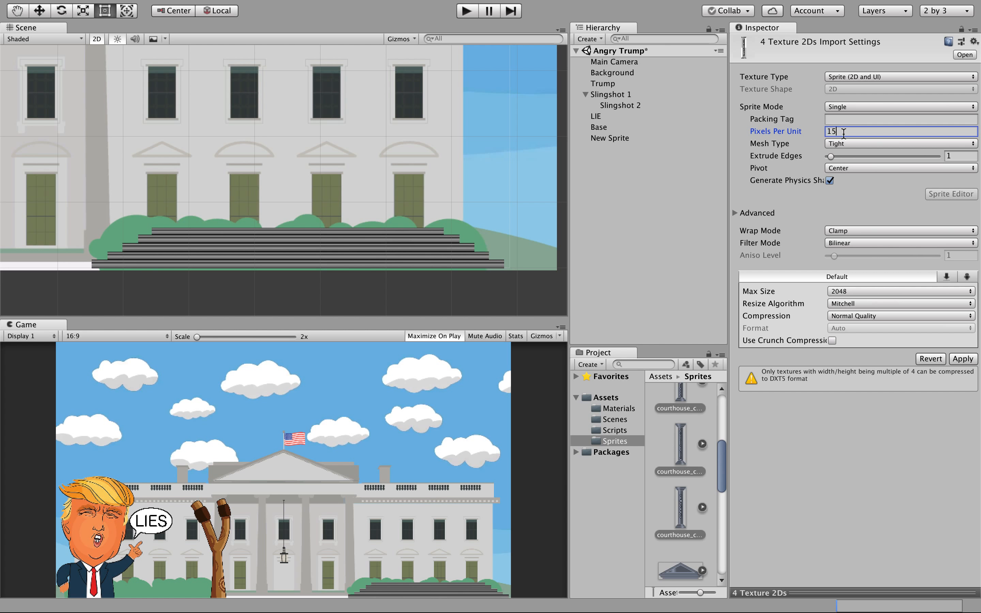
pyautogui.click(959, 362)
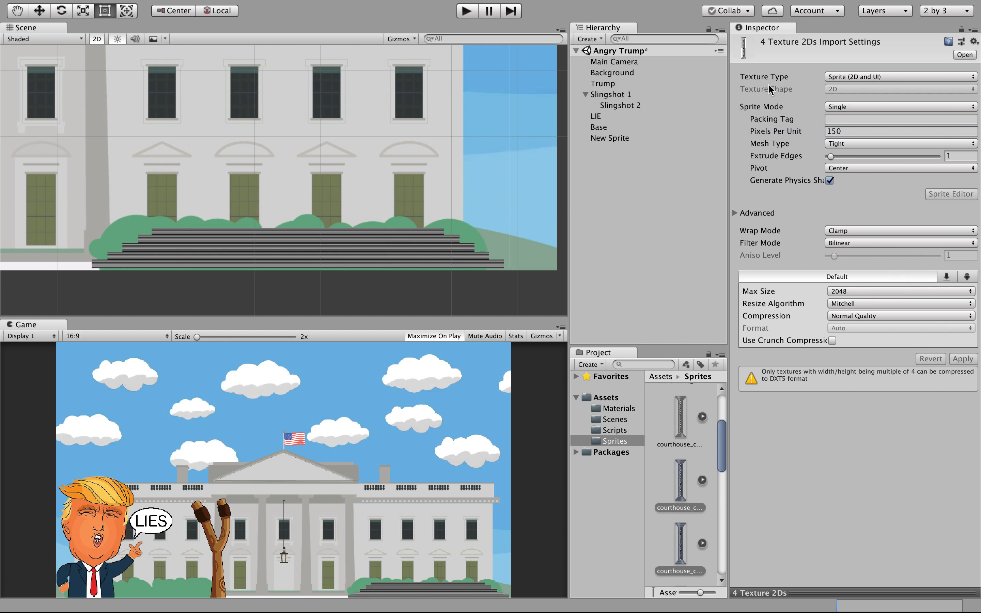
pyautogui.click(604, 128)
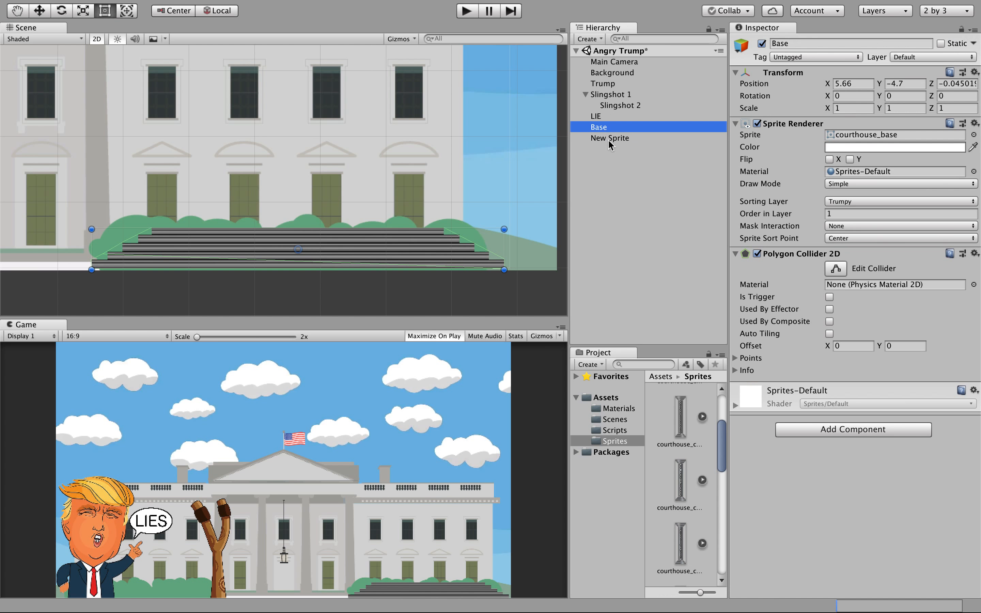
# Give New Sprite the courthouse_column1 image on the Trumpy sorting layer, order 1.
pyautogui.click(609, 138)
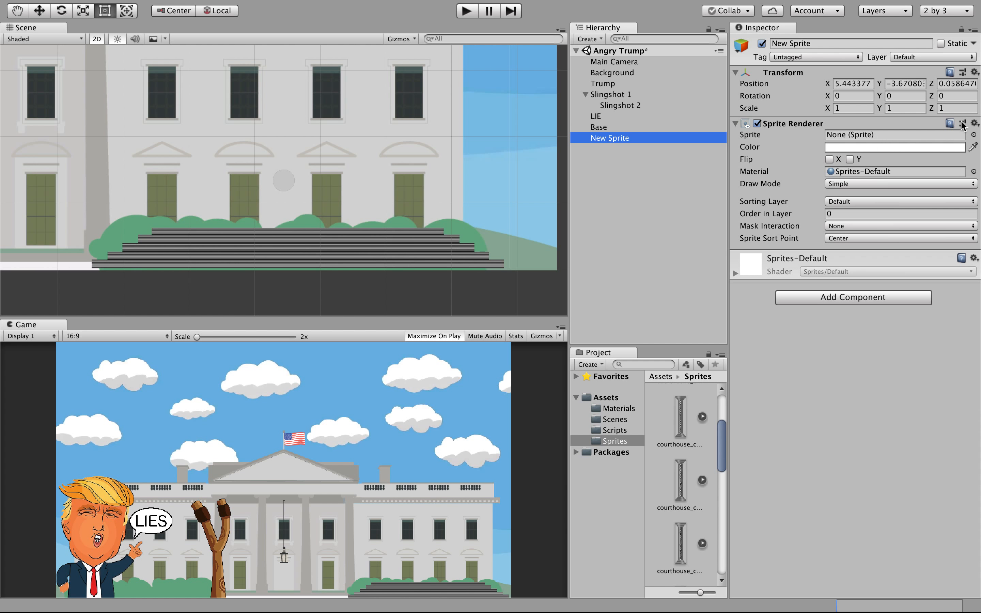
pyautogui.click(973, 135)
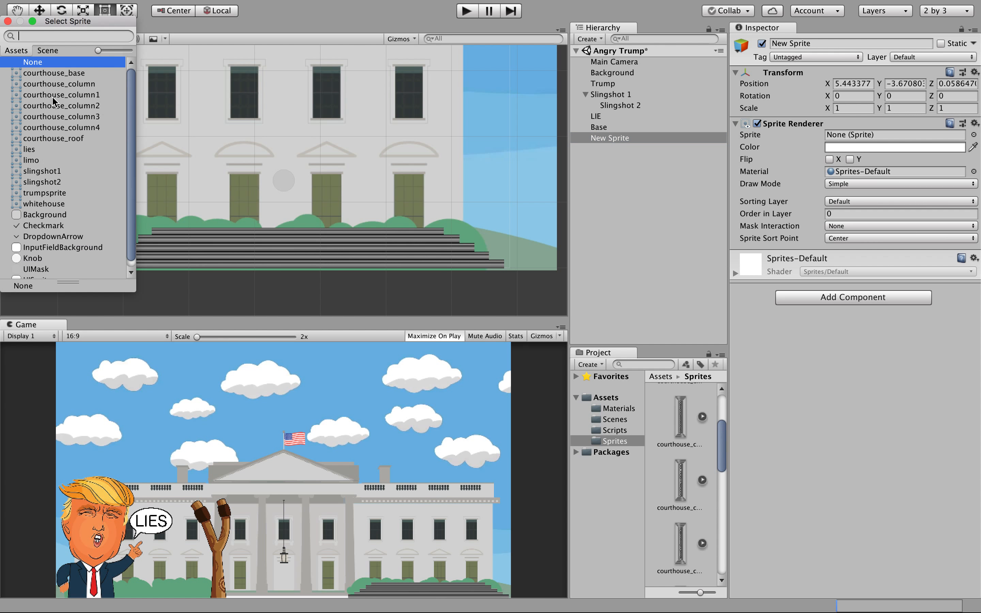
pyautogui.click(66, 97)
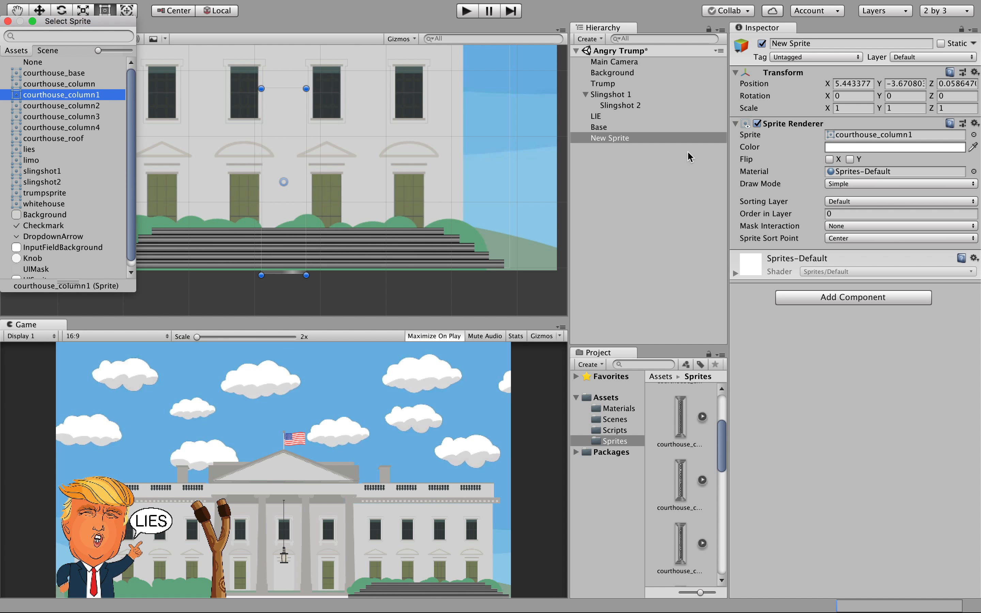
pyautogui.click(841, 203)
pyautogui.click(840, 204)
pyautogui.click(841, 216)
pyautogui.click(842, 214)
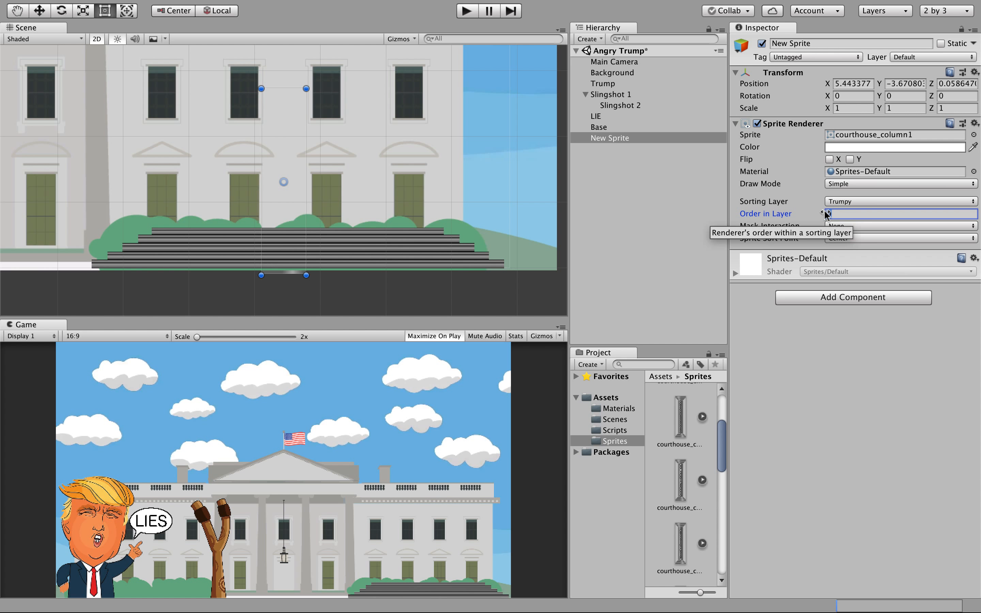
pyautogui.write('1')
pyautogui.press('Return')
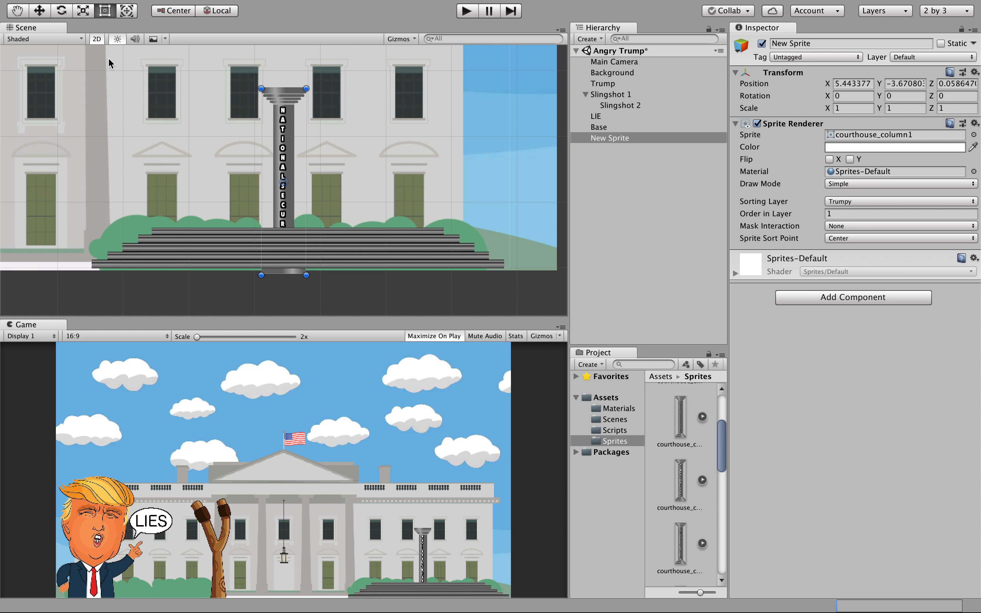
# Move the column onto the courthouse steps at left, around 3.77, -2.97.
pyautogui.click(40, 11)
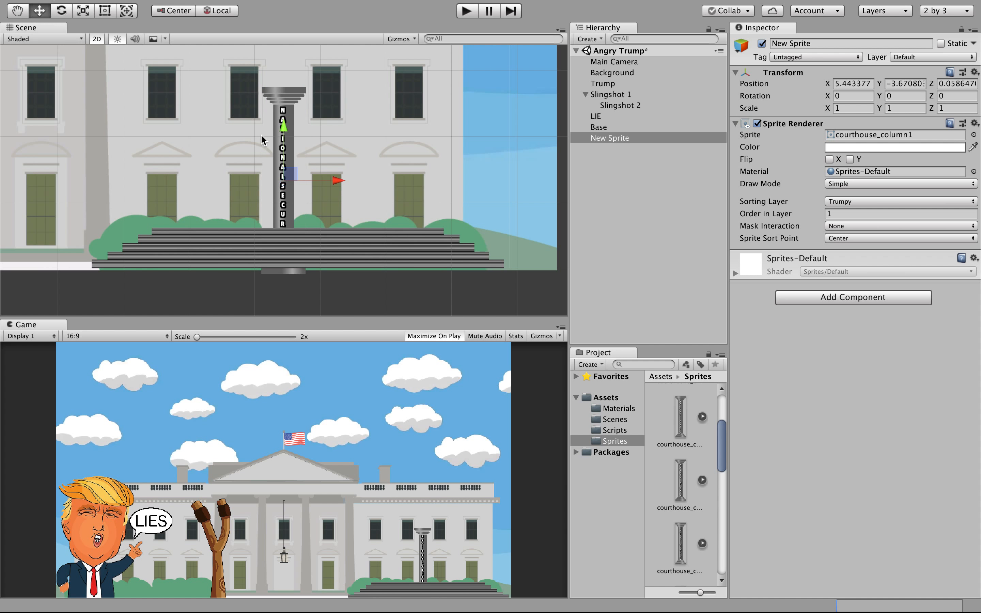
pyautogui.moveTo(286, 129); pyautogui.dragTo(274, 80)
pyautogui.moveTo(333, 132); pyautogui.dragTo(248, 131)
pyautogui.moveTo(237, 130)
pyautogui.mouseDown()
pyautogui.moveTo(223, 129)
pyautogui.moveTo(229, 135)
pyautogui.mouseUp()
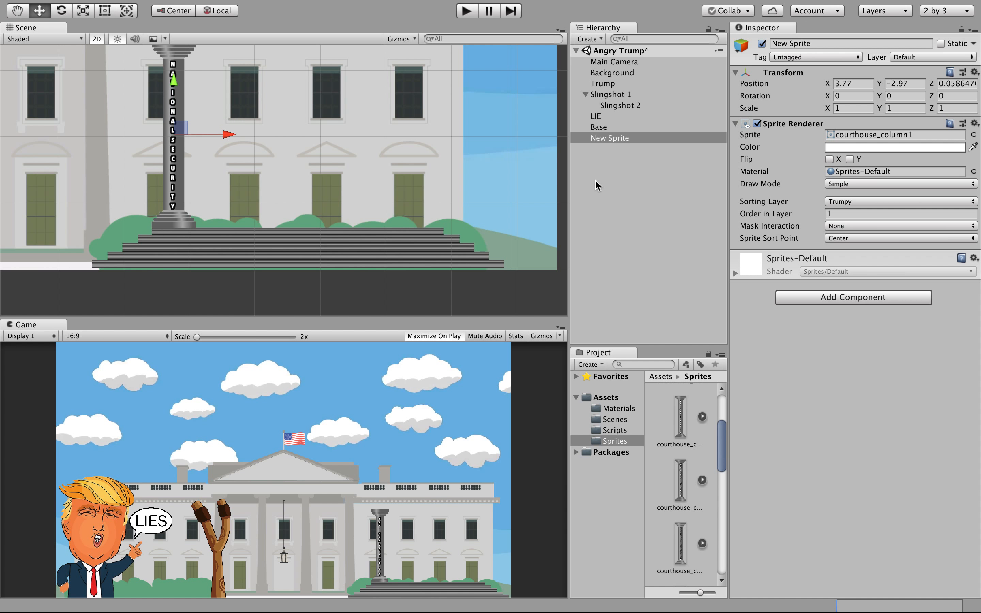
# Add a Rigidbody 2D component to the column sprite.
pyautogui.click(796, 300)
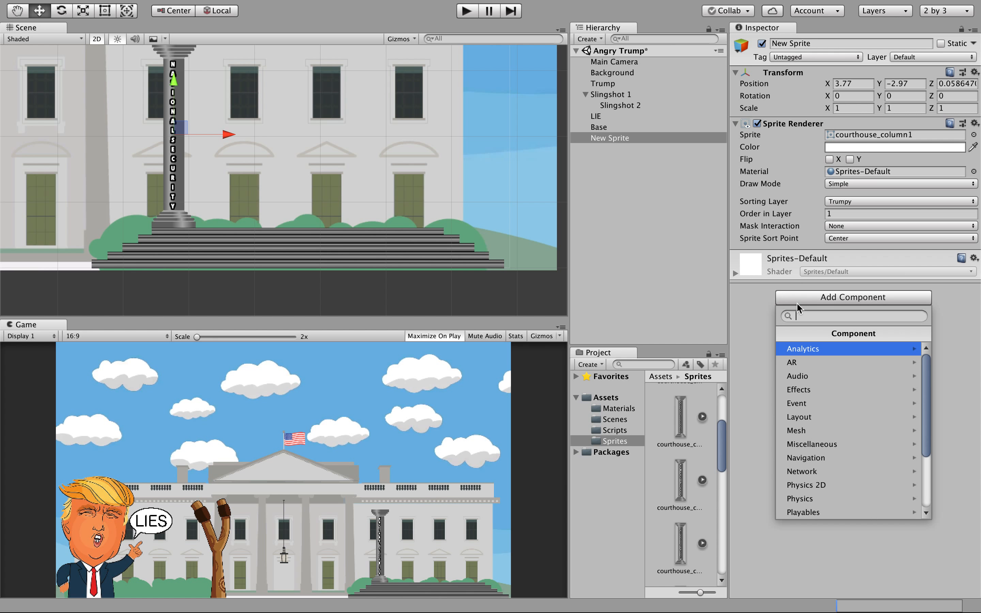
pyautogui.click(854, 485)
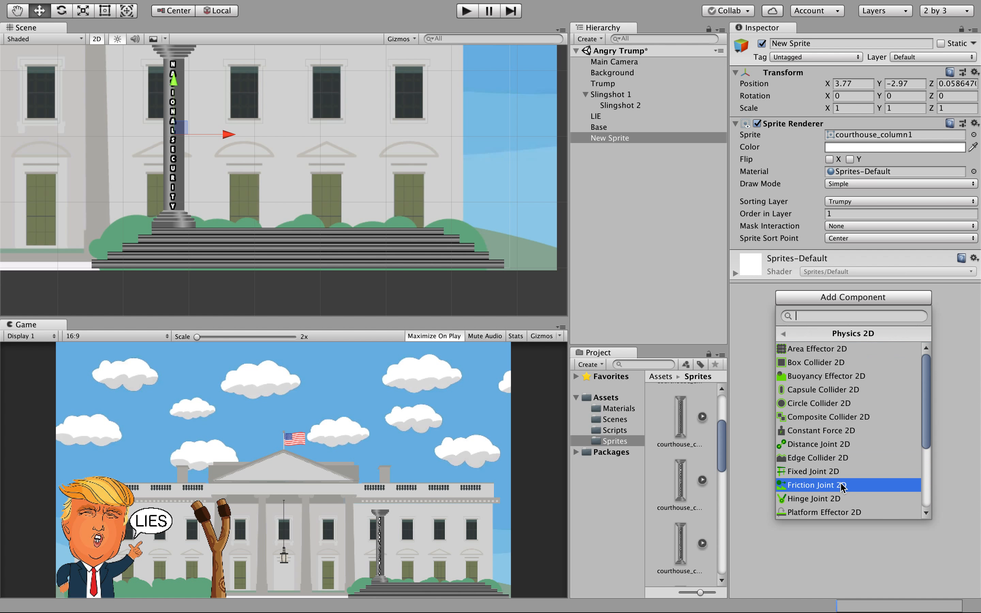
pyautogui.click(926, 477)
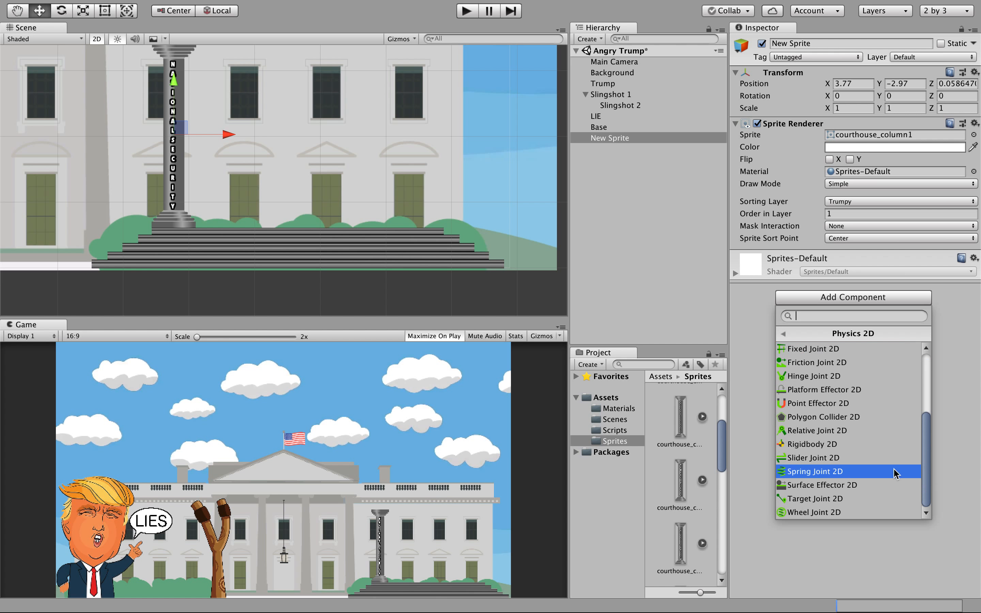
pyautogui.click(859, 445)
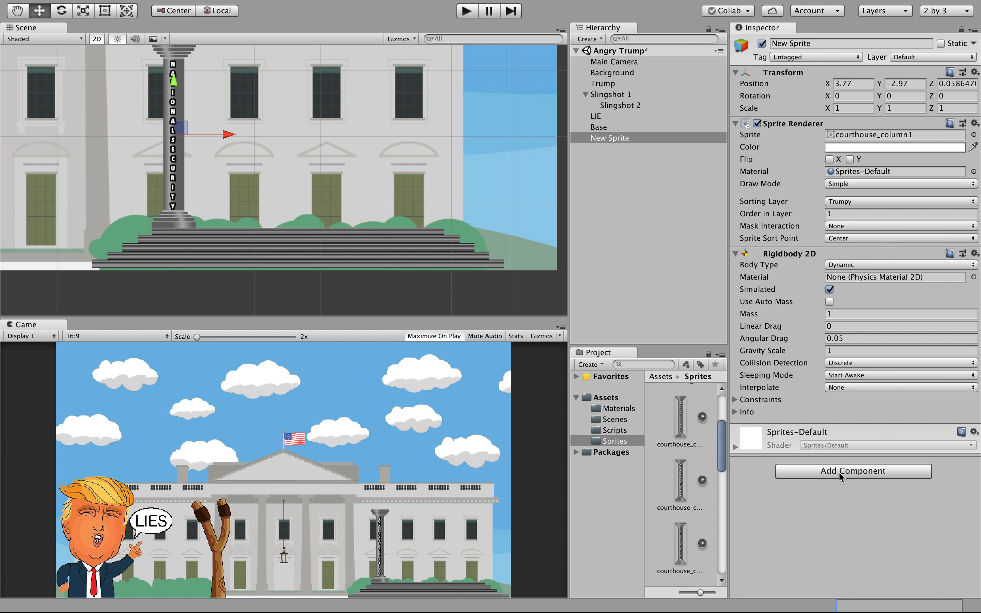
# Add a Polygon Collider 2D component to the column sprite.
pyautogui.click(838, 471)
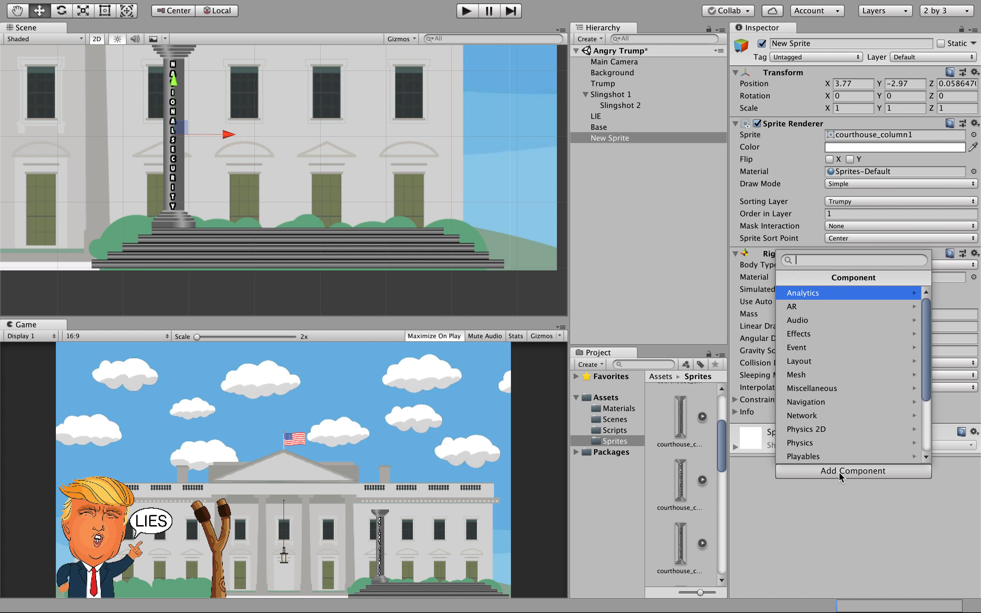
pyautogui.click(924, 424)
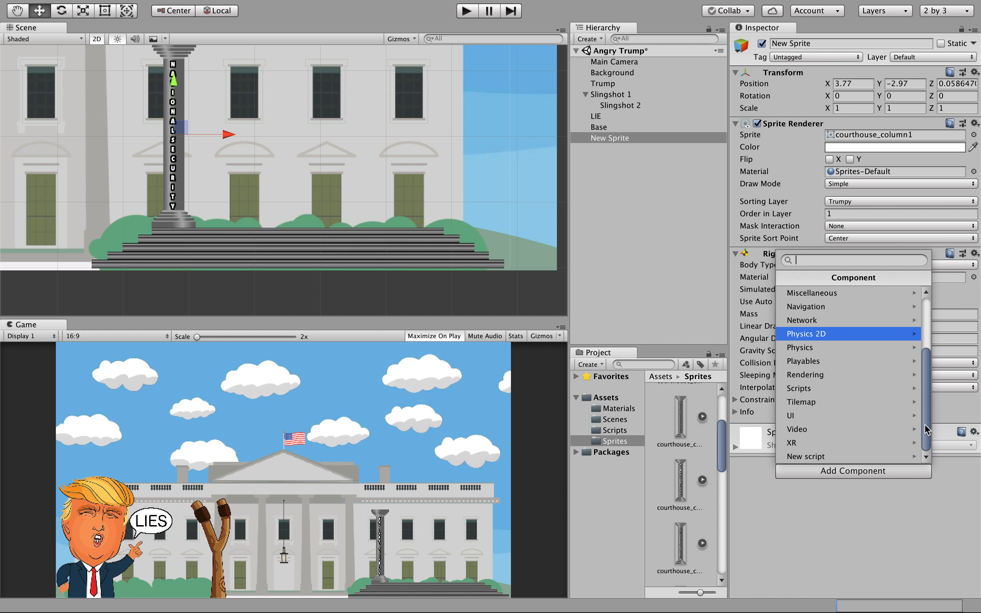
pyautogui.click(844, 337)
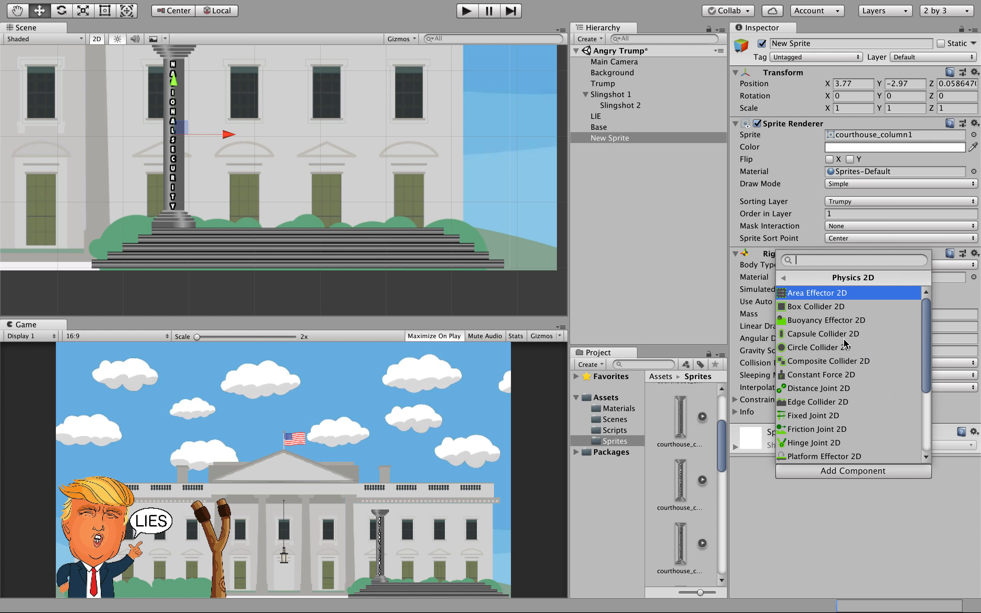
pyautogui.scroll(-3, 927, 446)
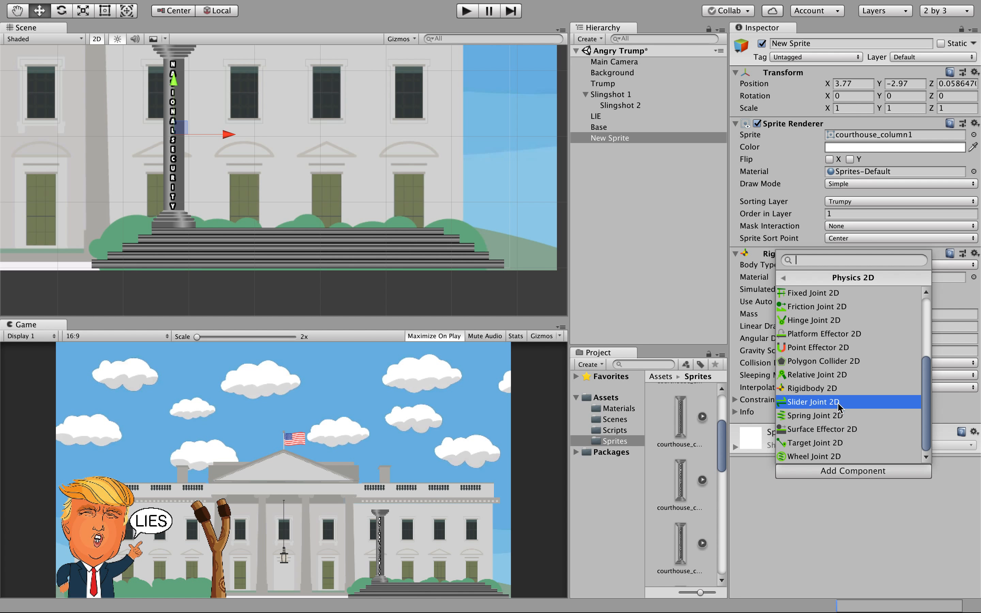
pyautogui.click(825, 361)
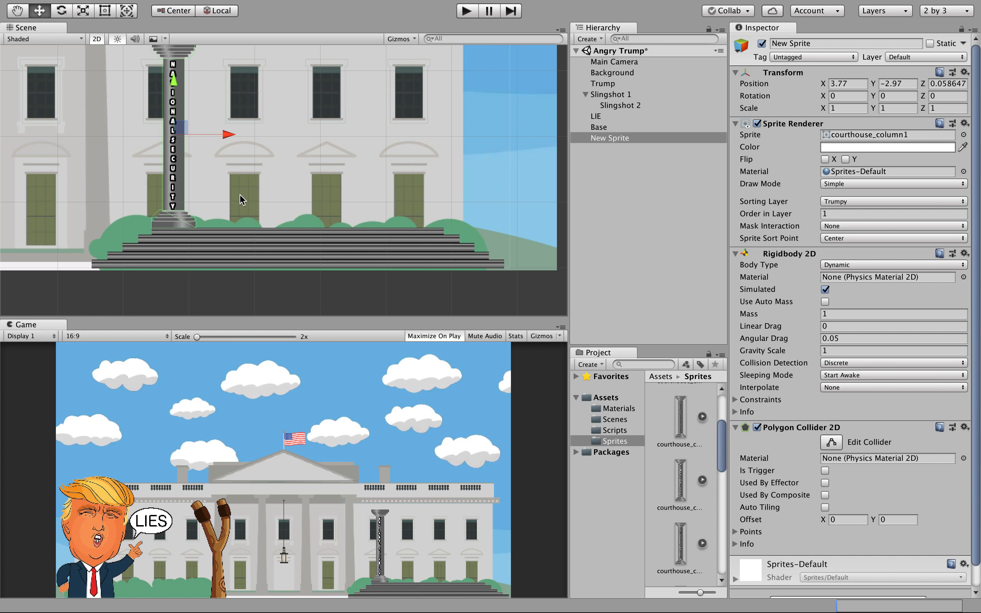
# Rename New Sprite to Column1 and duplicate it three times.
pyautogui.click(612, 138)
pyautogui.write('Colum')
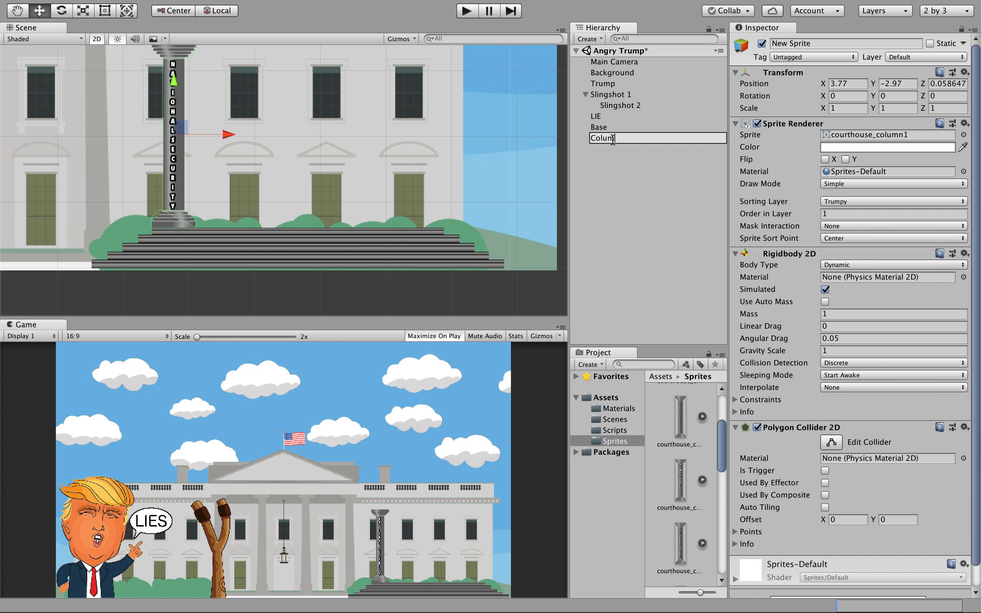
pyautogui.write('n1')
pyautogui.click(617, 157)
pyautogui.click(619, 137)
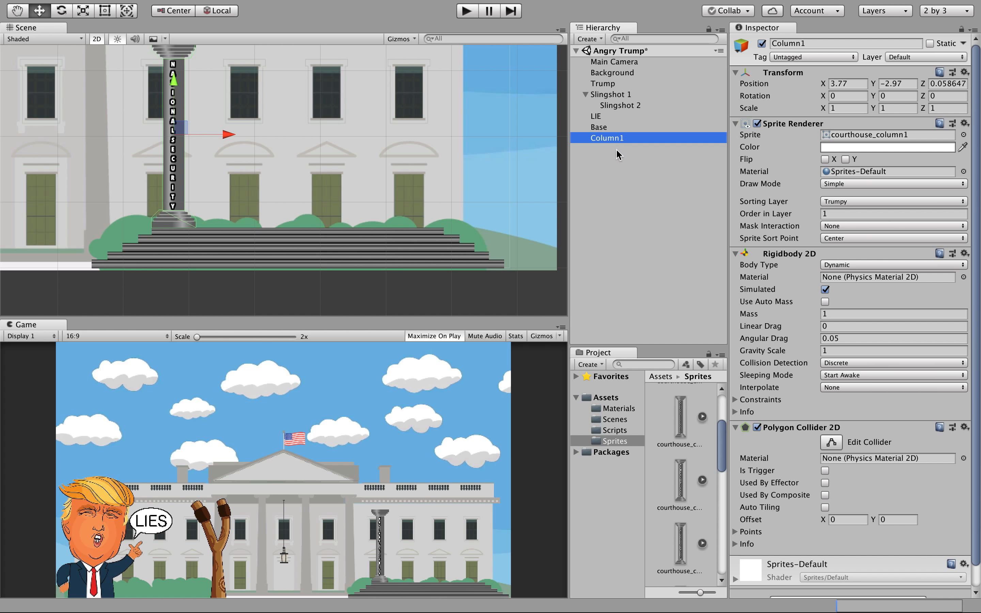
pyautogui.press('super+d')
pyautogui.rightClick(615, 147)
pyautogui.click(593, 182)
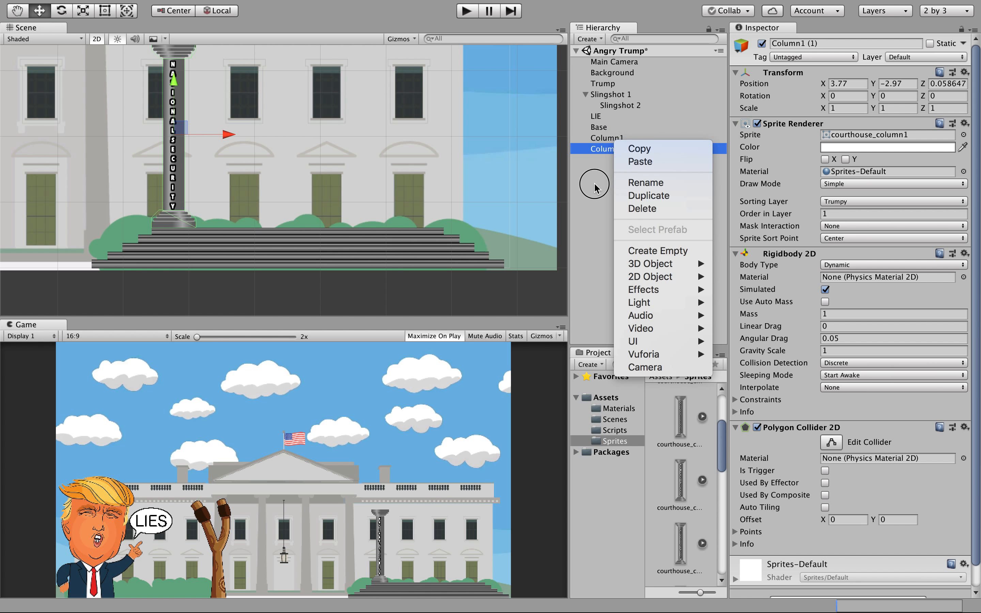
pyautogui.click(610, 138)
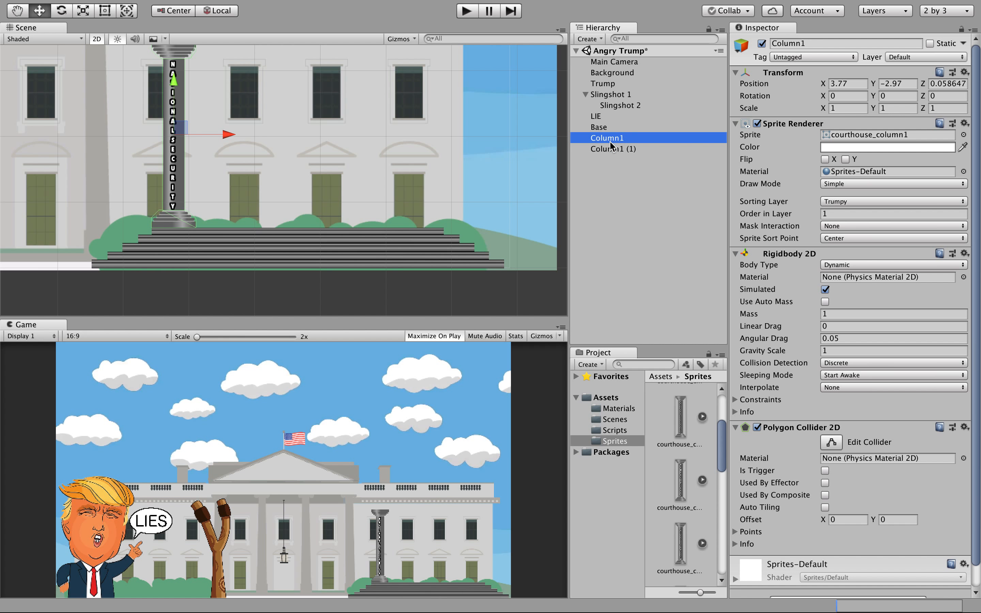
pyautogui.press('super+d')
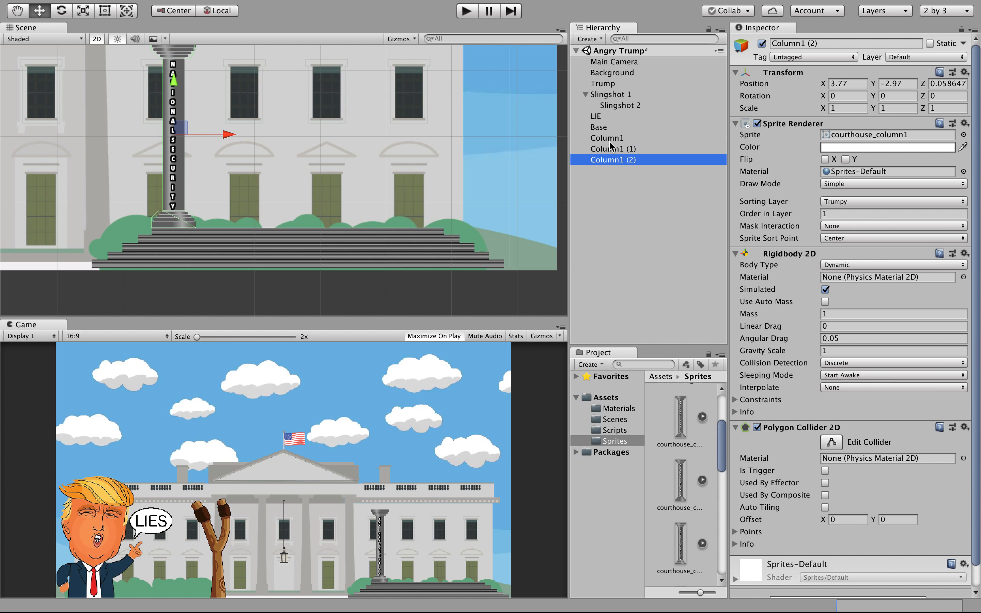
pyautogui.click(610, 139)
pyautogui.press('super+d')
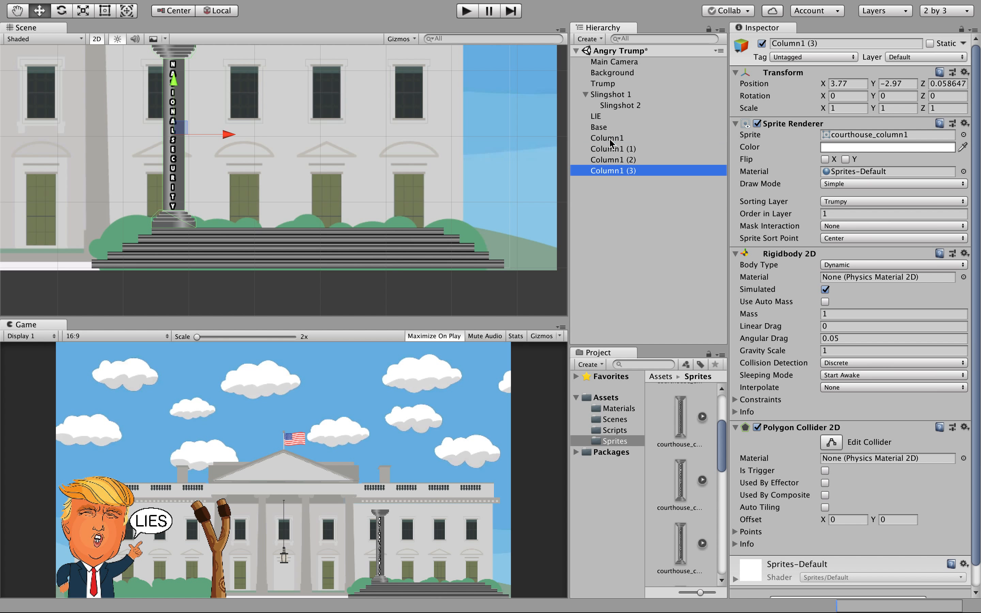
# Rename the three copies Column2, Column3 and Column4.
pyautogui.click(619, 149)
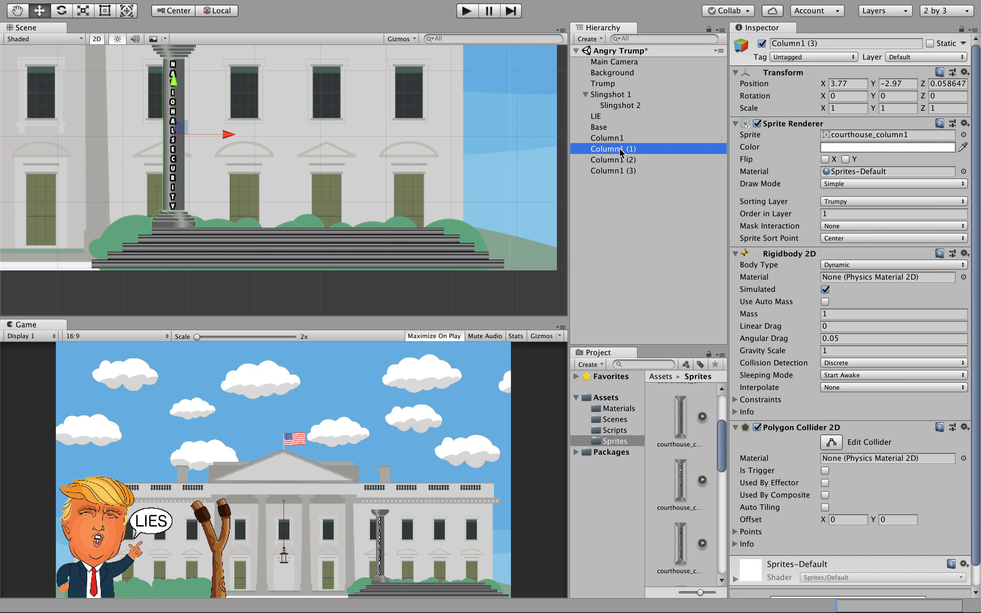
pyautogui.press('Return')
pyautogui.moveTo(620, 150); pyautogui.dragTo(648, 150)
pyautogui.write('2')
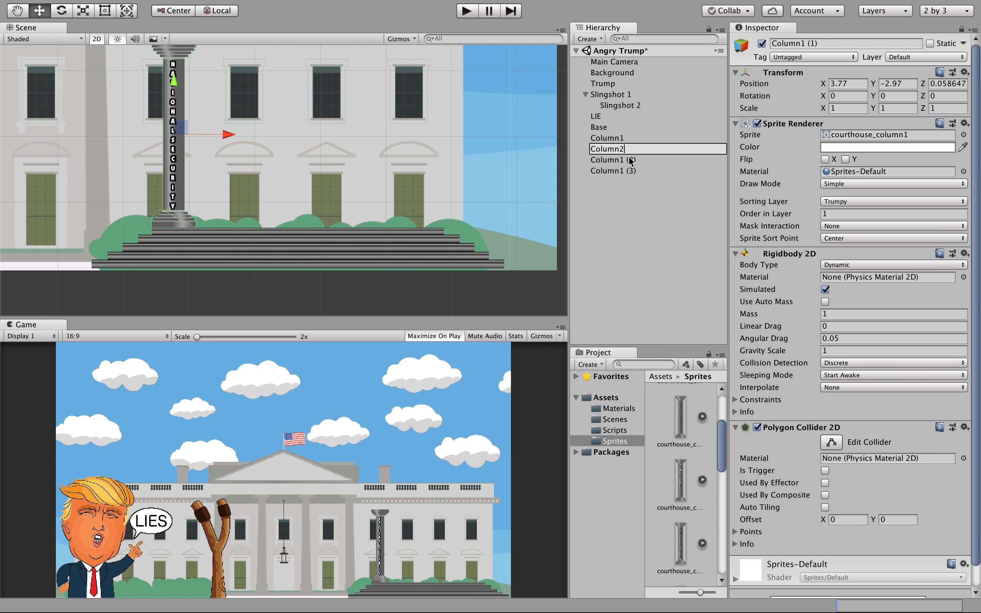
pyautogui.press('Return')
pyautogui.click(618, 159)
pyautogui.press('Return')
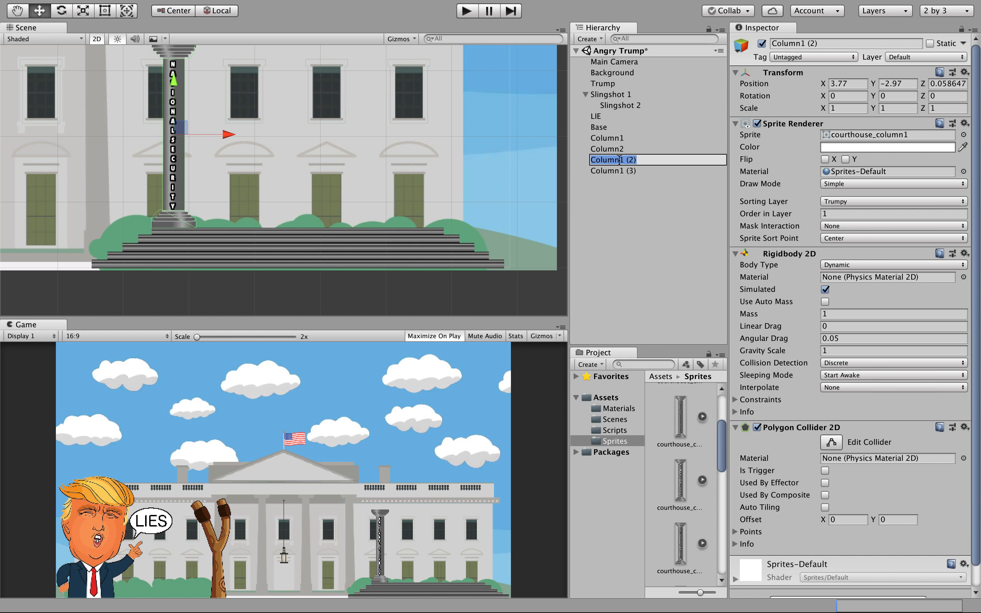
pyautogui.moveTo(625, 160); pyautogui.dragTo(649, 158)
pyautogui.write('2')
pyautogui.click(624, 170)
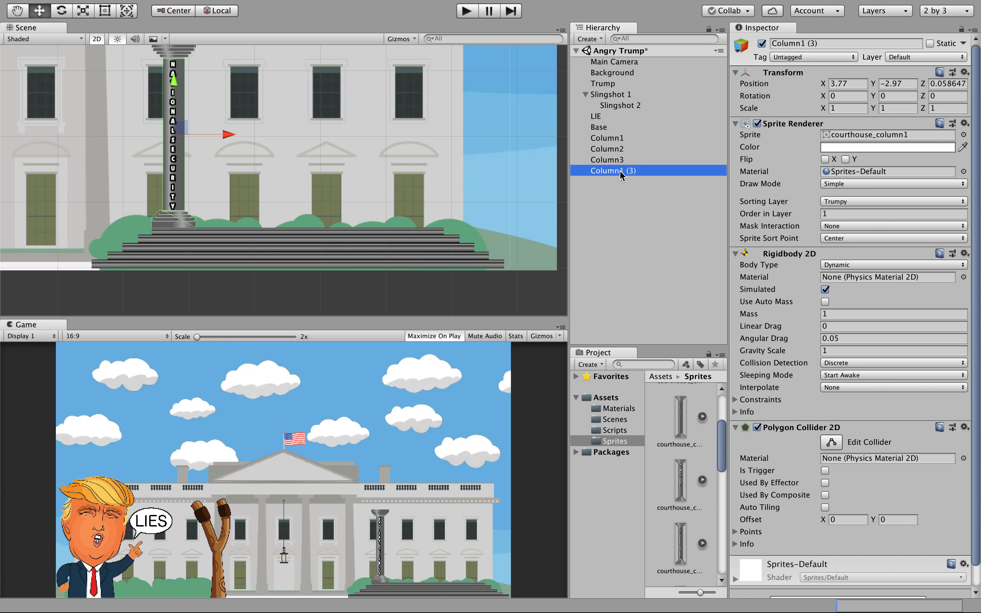
pyautogui.press('Return')
pyautogui.moveTo(620, 170); pyautogui.dragTo(648, 171)
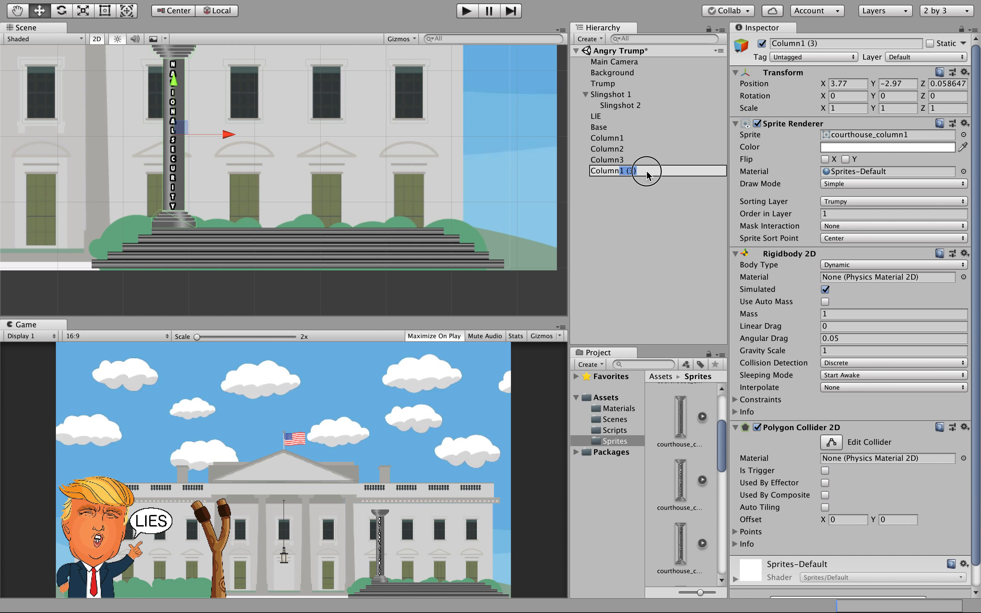
pyautogui.write('4')
pyautogui.press('Return')
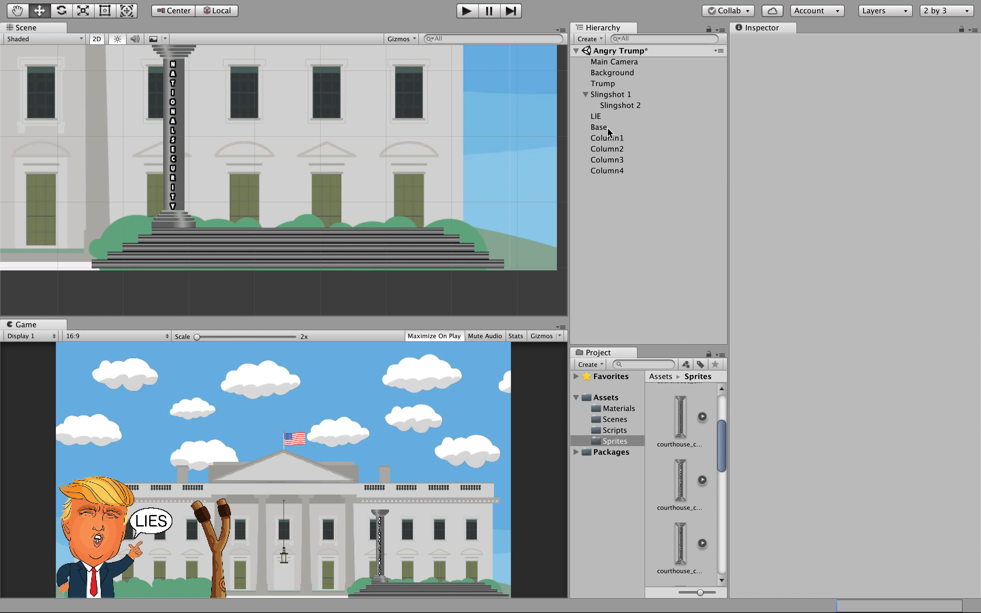
pyautogui.click(614, 150)
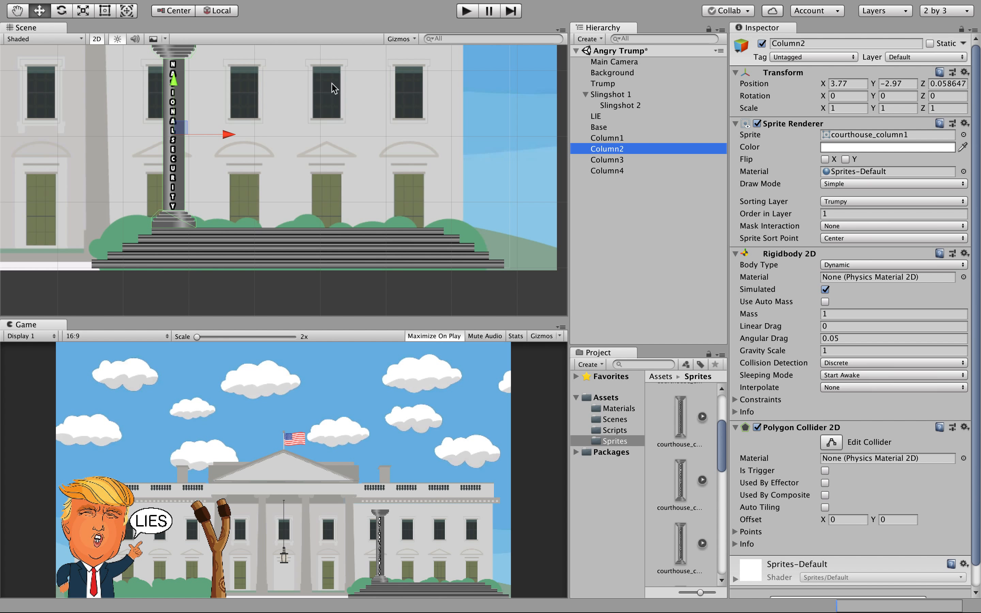
# Slide Column2 to the right end, Column3 beside Column1, and Column4 into the gap before Column2.
pyautogui.click(229, 135)
pyautogui.moveTo(229, 135); pyautogui.dragTo(471, 160)
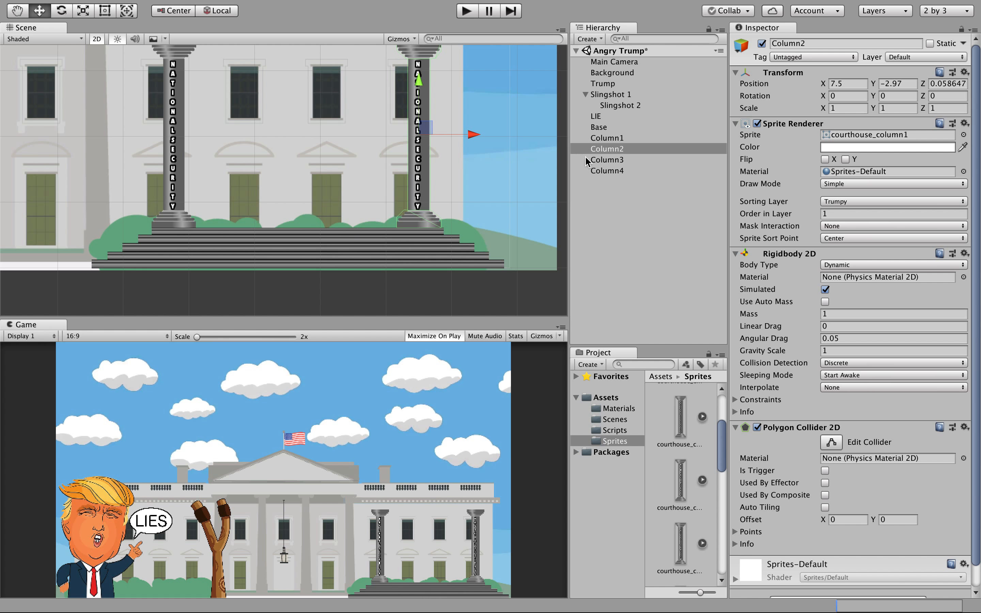
pyautogui.click(595, 160)
pyautogui.moveTo(226, 136); pyautogui.dragTo(306, 138)
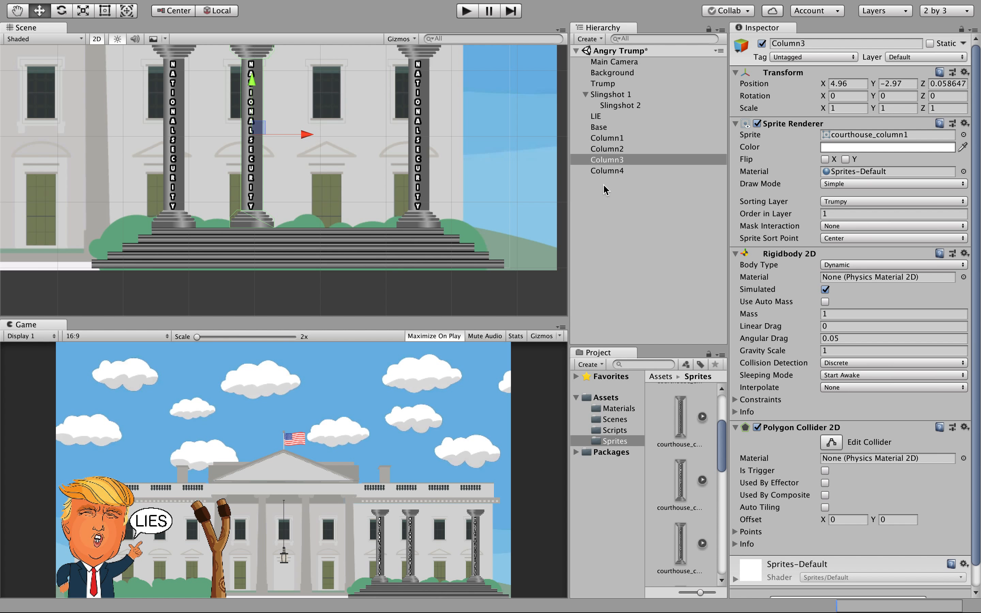
pyautogui.click(602, 171)
pyautogui.moveTo(225, 140); pyautogui.dragTo(380, 146)
pyautogui.scroll(-2, 521, 181)
pyautogui.scroll(-3, 520, 181)
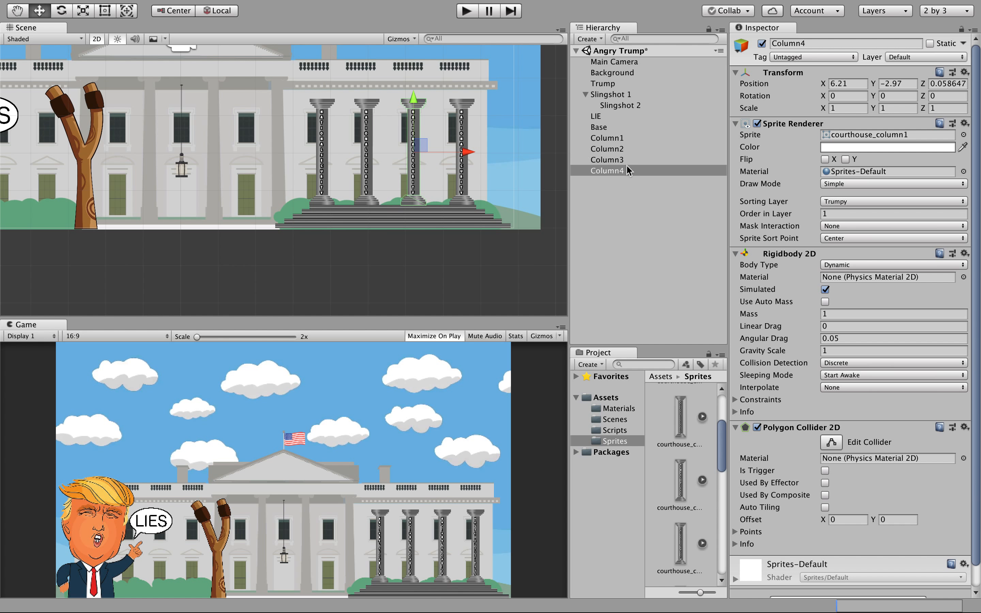
pyautogui.click(612, 185)
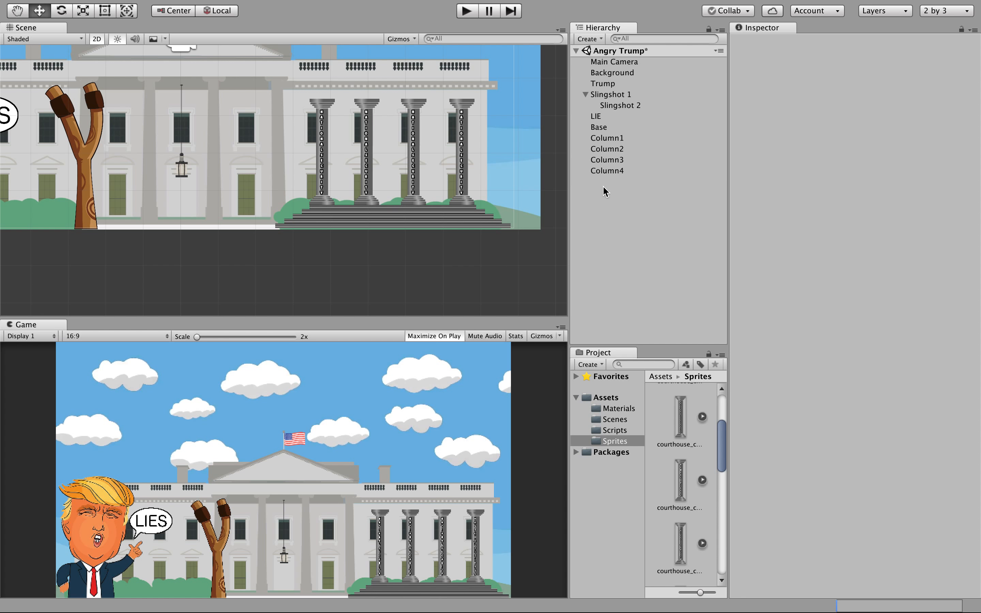
pyautogui.rightClick(603, 185)
pyautogui.click(602, 149)
pyautogui.click(599, 152)
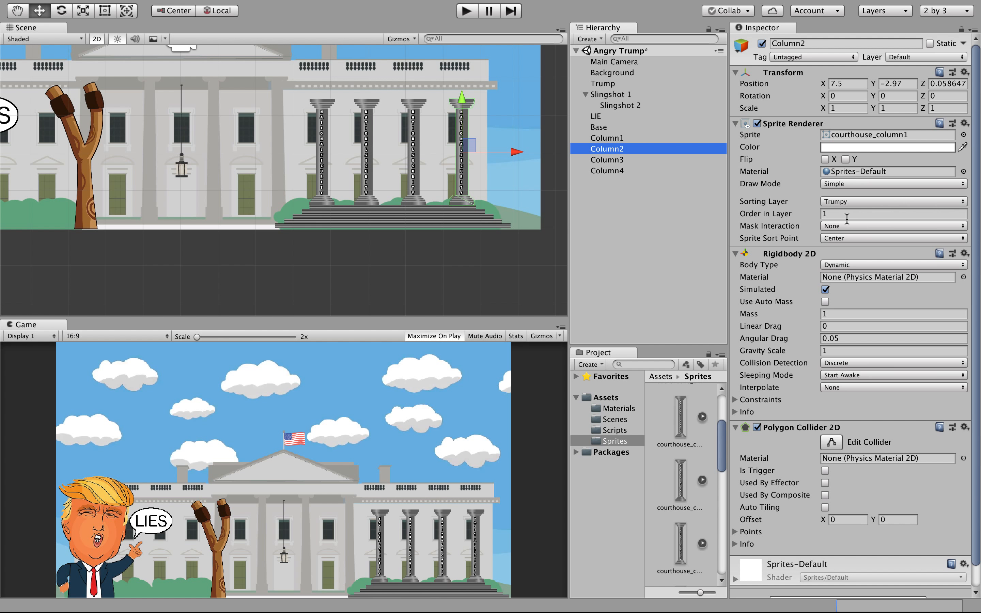
# Assign the courthouse_column2, courthouse_column3 and courthouse_column4 sprites to Column2, Column3 and Column4.
pyautogui.click(964, 135)
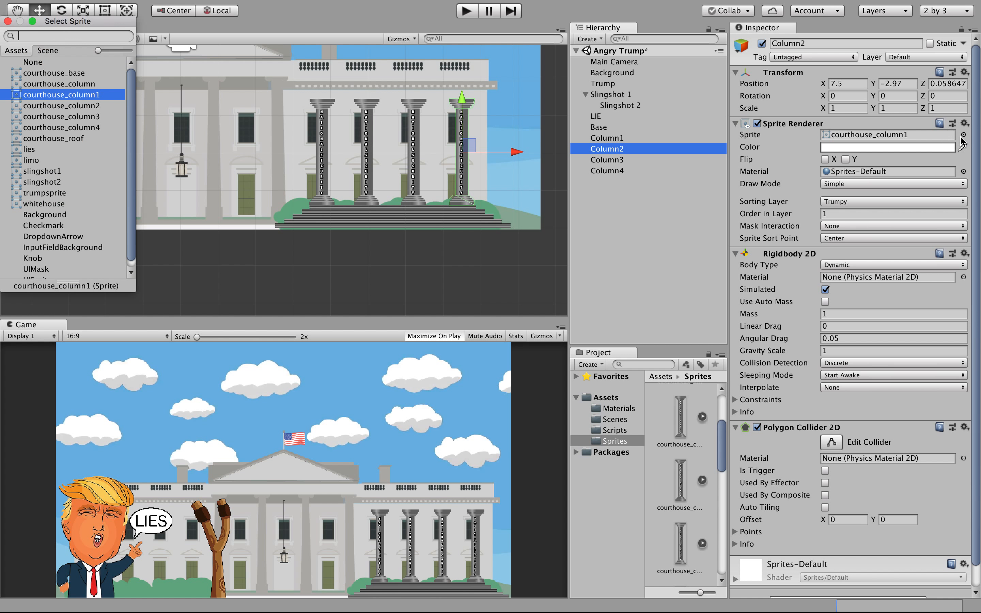
pyautogui.click(99, 108)
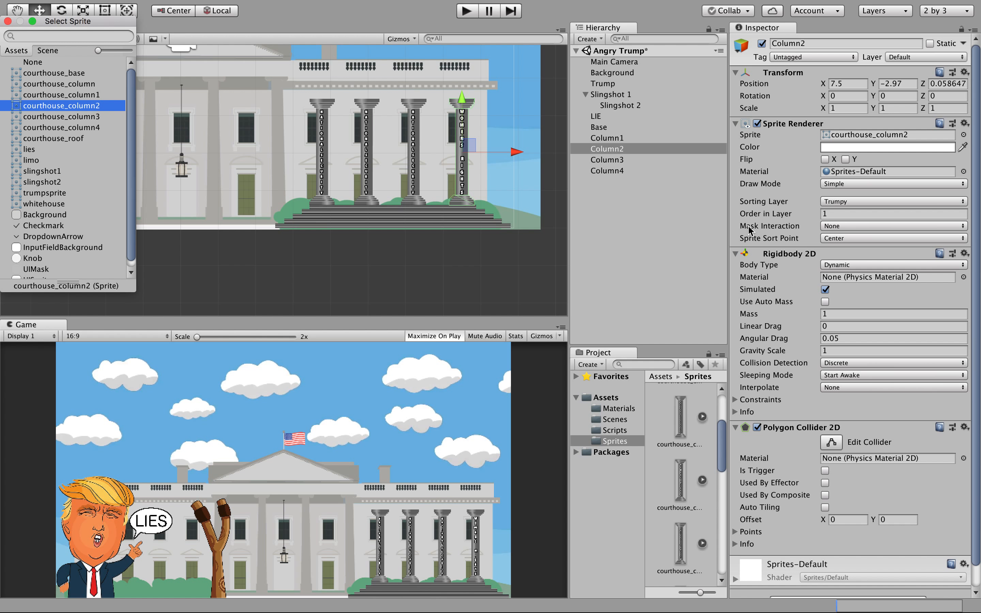
pyautogui.click(647, 160)
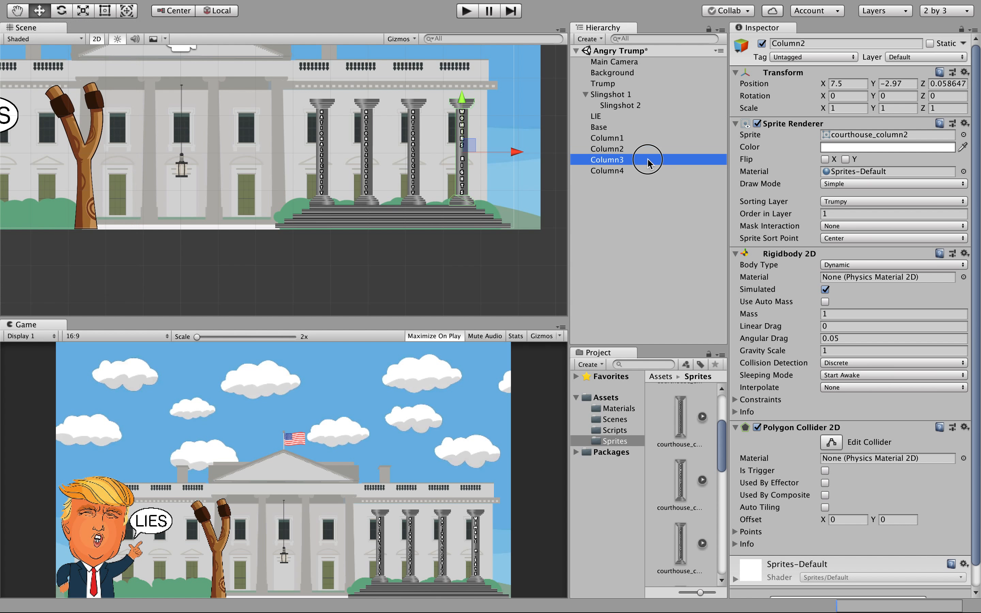
pyautogui.click(963, 134)
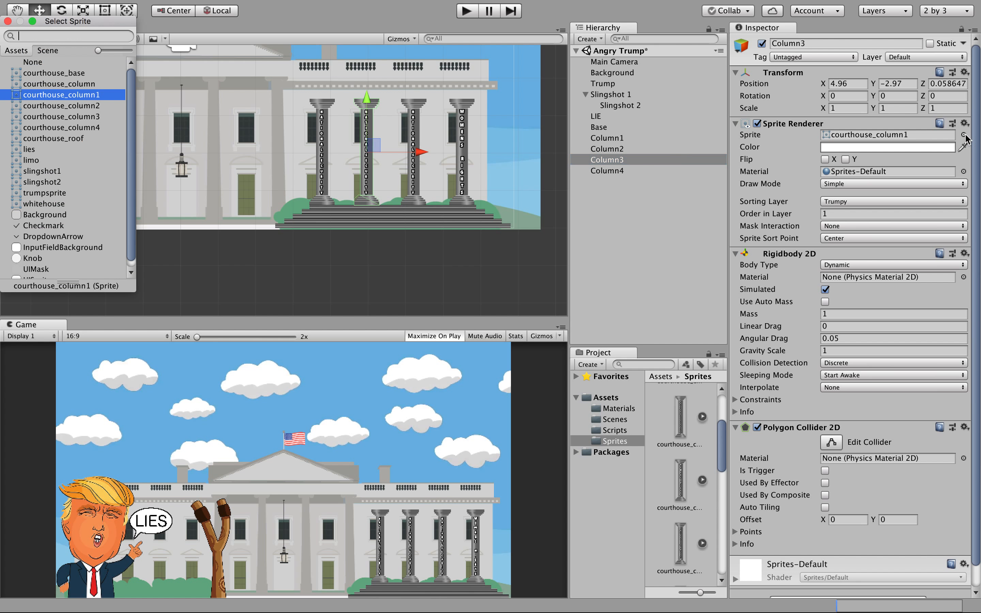
pyautogui.click(97, 117)
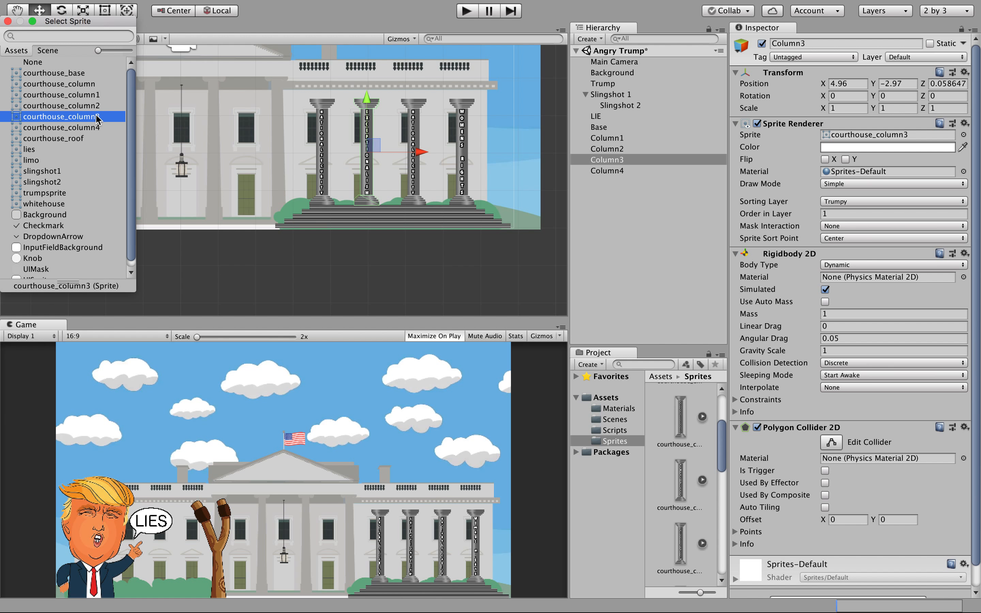
pyautogui.click(620, 162)
pyautogui.click(619, 170)
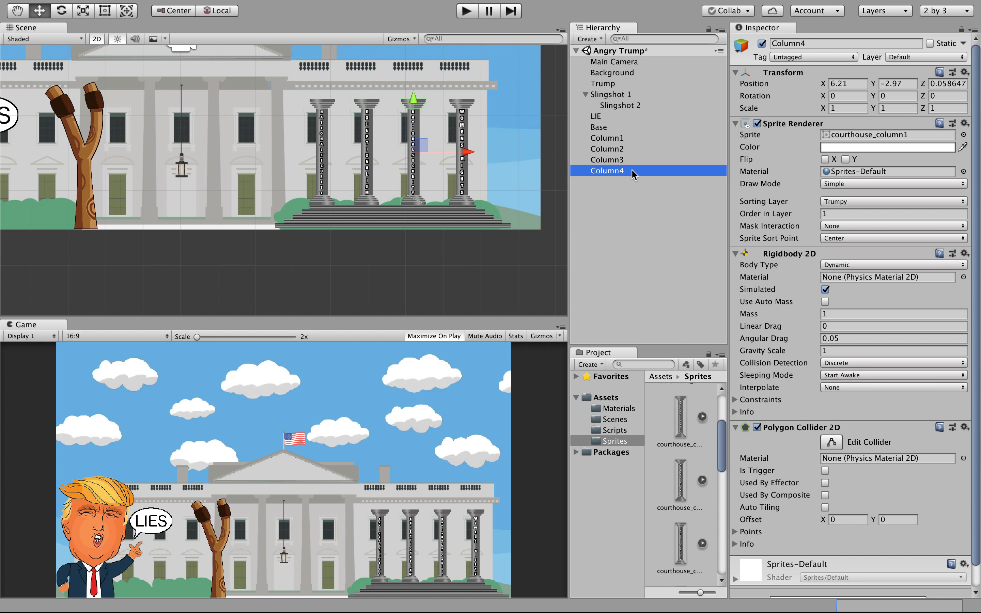
pyautogui.click(963, 172)
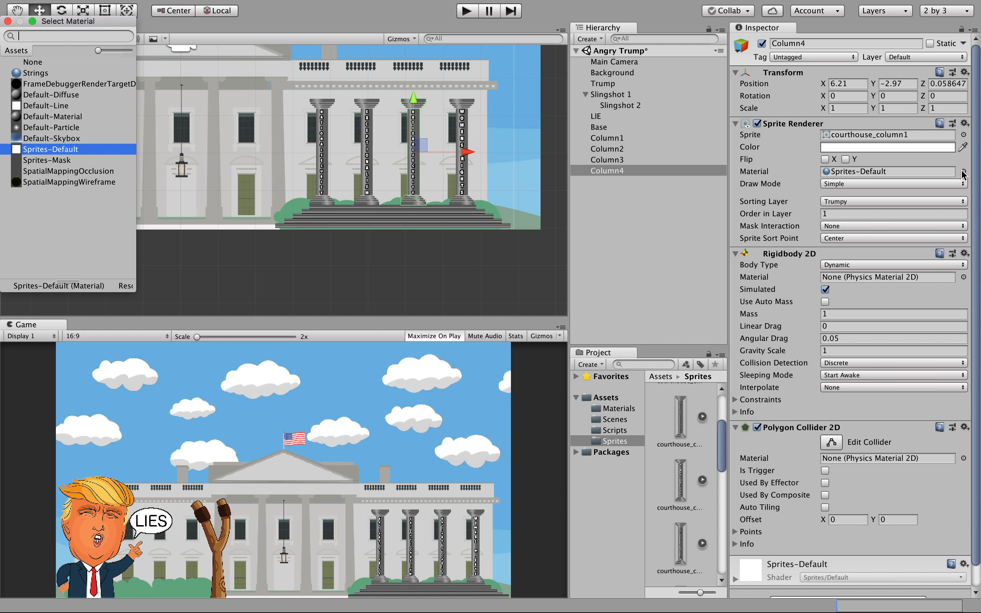
pyautogui.click(963, 135)
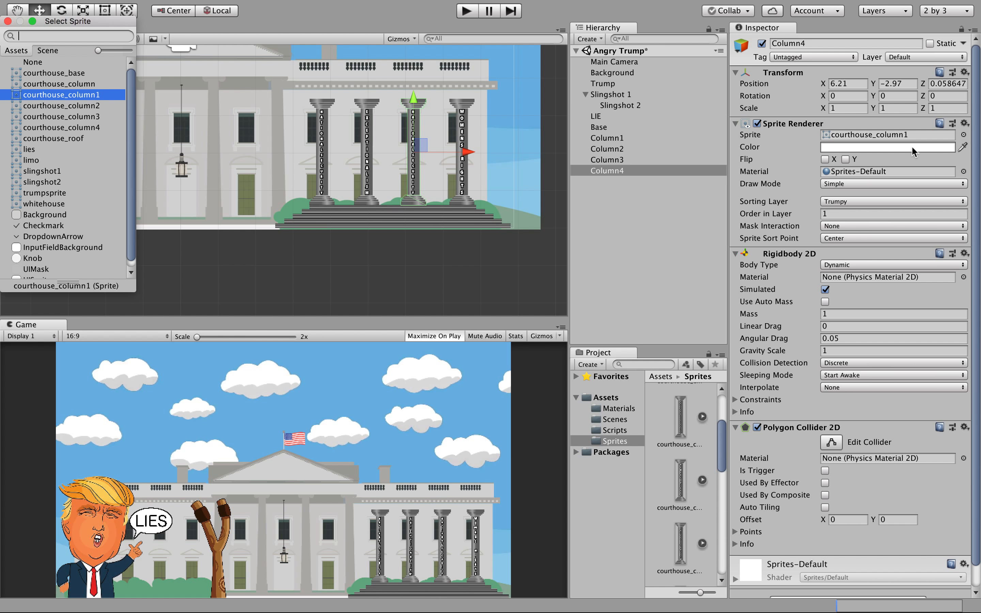
pyautogui.click(73, 126)
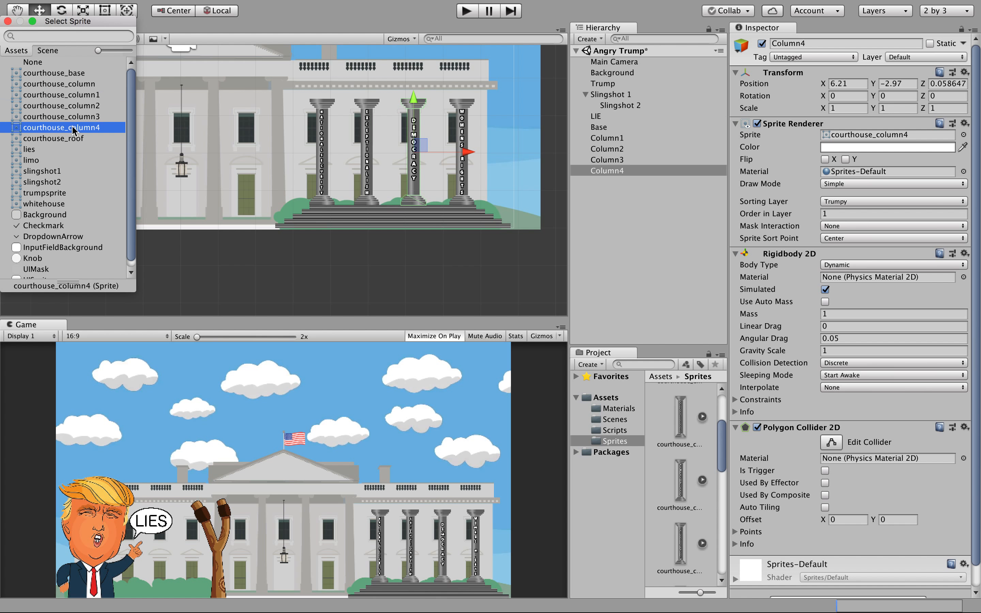
pyautogui.click(7, 23)
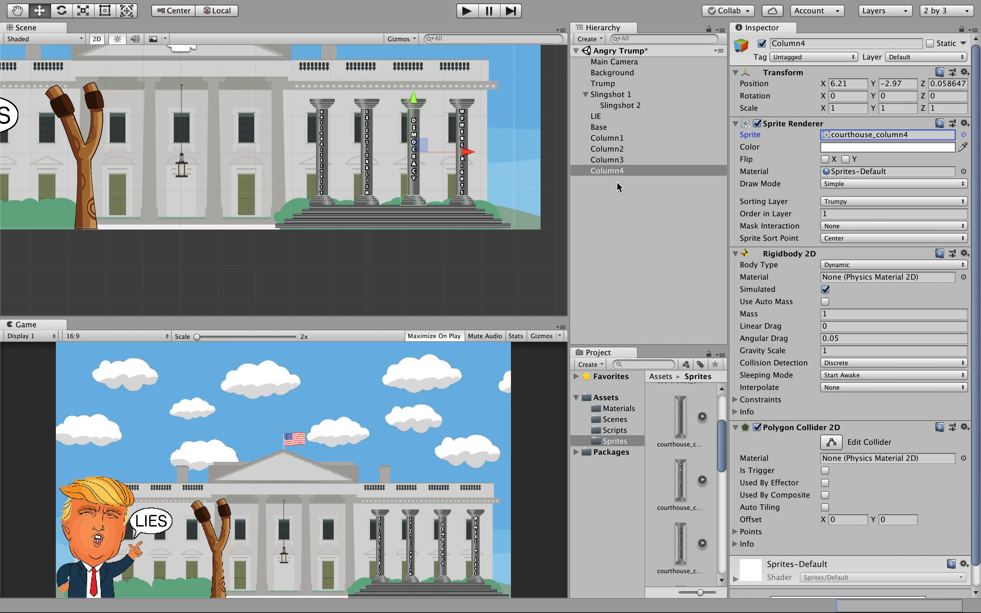
pyautogui.click(613, 259)
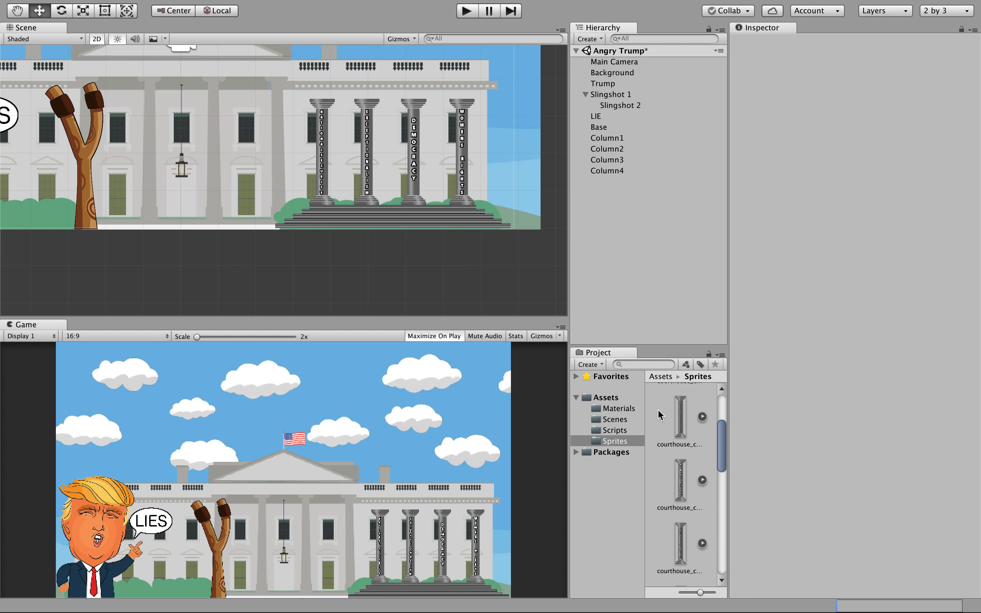
# Create a new 2D Sprite object in the Hierarchy.
pyautogui.click(621, 441)
pyautogui.click(631, 277)
pyautogui.click(587, 39)
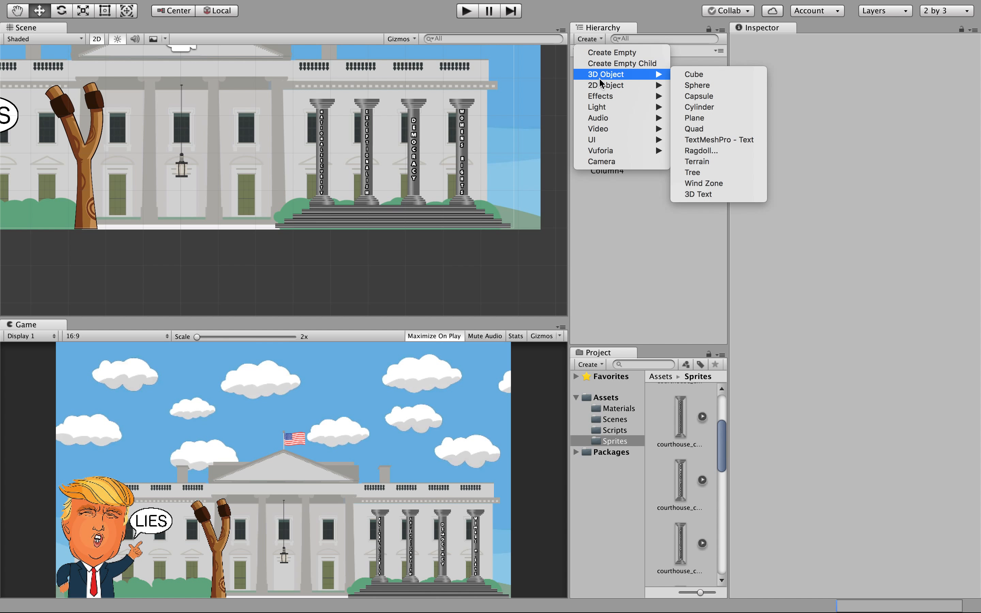
pyautogui.moveTo(603, 85)
pyautogui.click(690, 86)
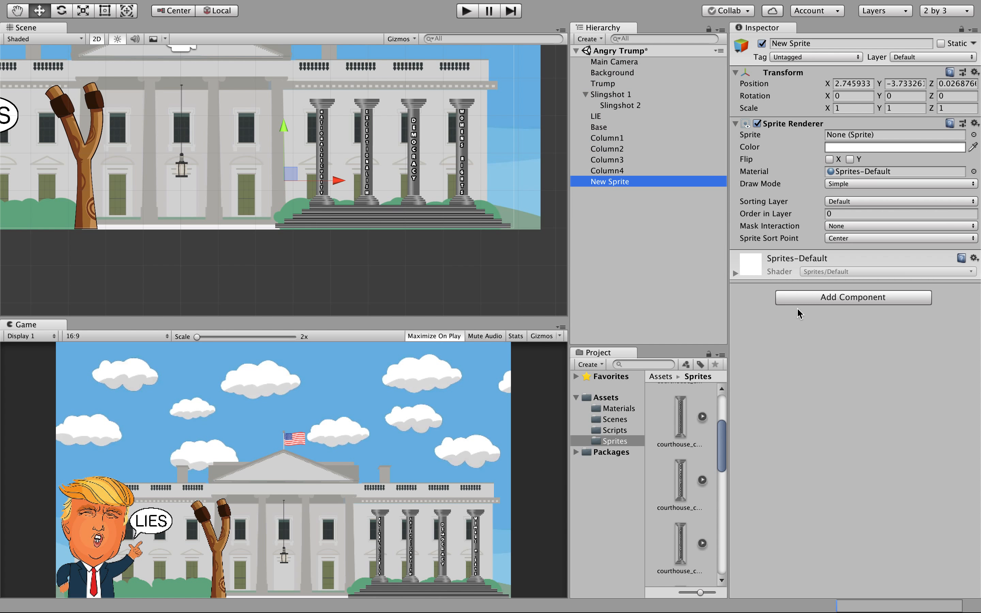
# Give the new sprite the courthouse_roof image on the Trumpy layer, order 1.
pyautogui.click(973, 135)
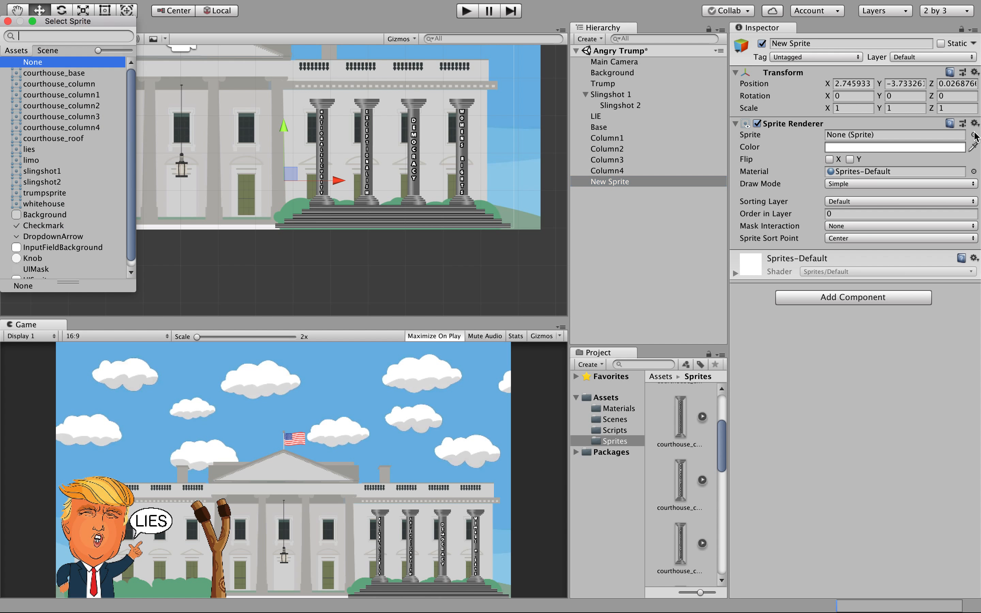
pyautogui.click(77, 142)
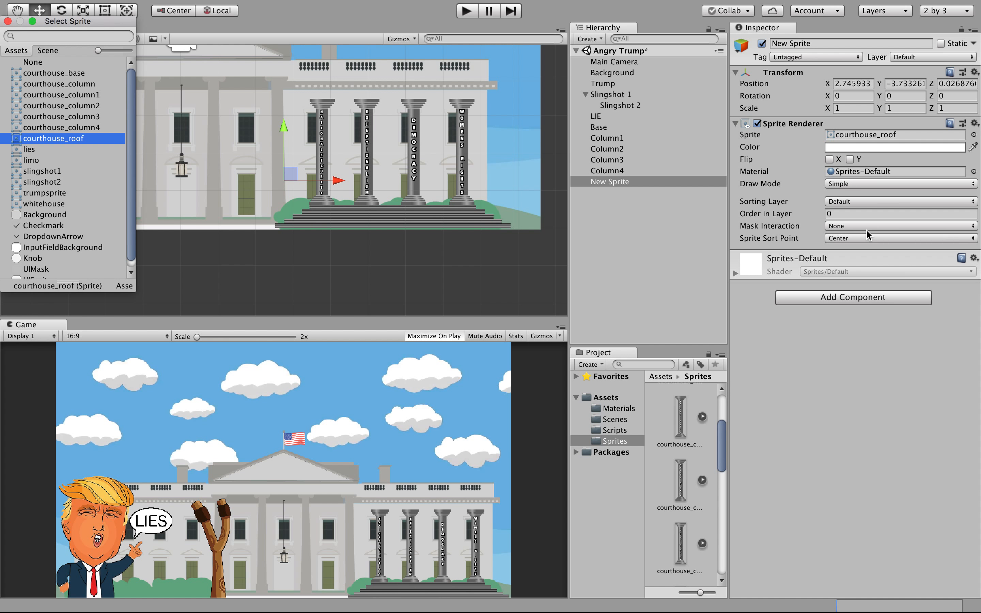
pyautogui.click(845, 201)
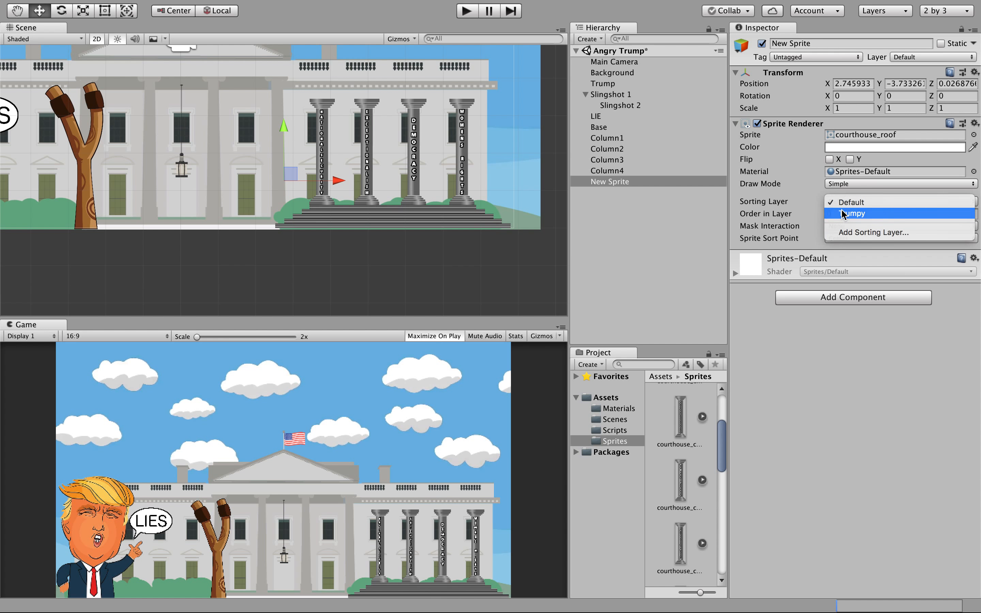
pyautogui.click(843, 213)
pyautogui.click(829, 214)
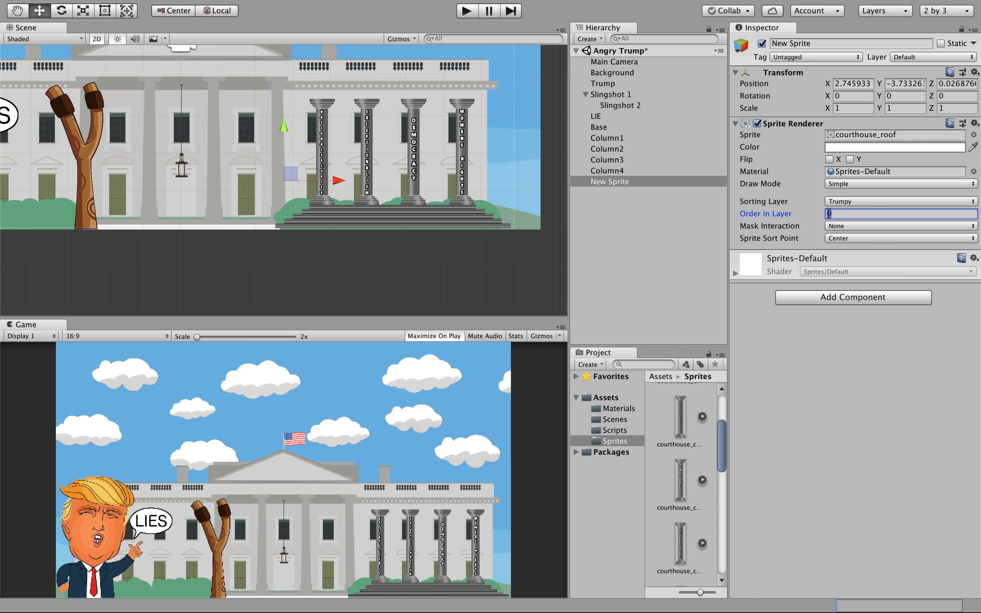
pyautogui.write('1')
pyautogui.click(861, 317)
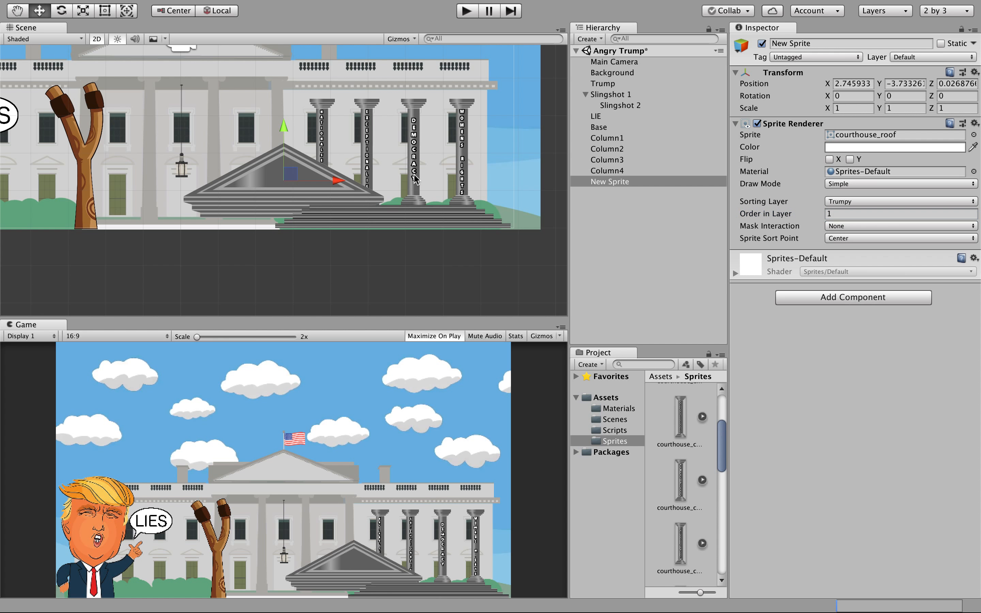
# Move the roof up and right so it rests on top of the four columns.
pyautogui.moveTo(284, 136); pyautogui.dragTo(294, 18)
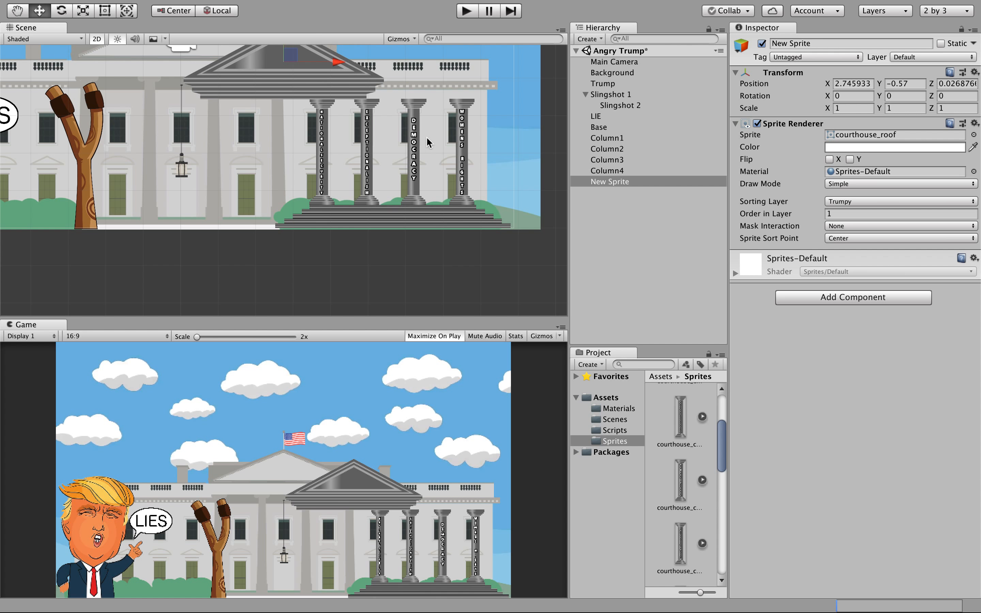
pyautogui.press('Up')
pyautogui.press('Right')
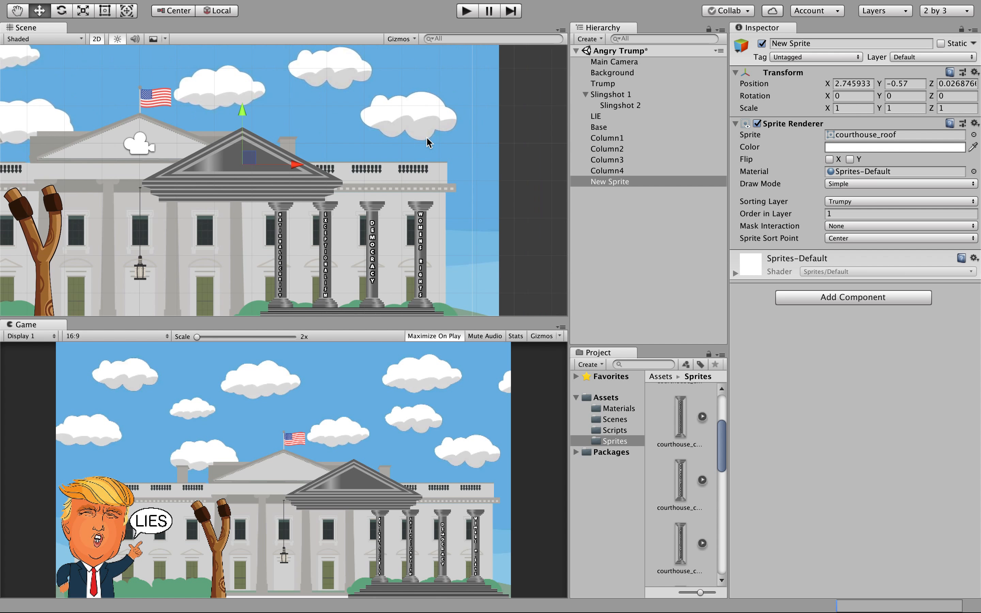
pyautogui.moveTo(302, 166); pyautogui.dragTo(403, 160)
pyautogui.scroll(5, 361, 243)
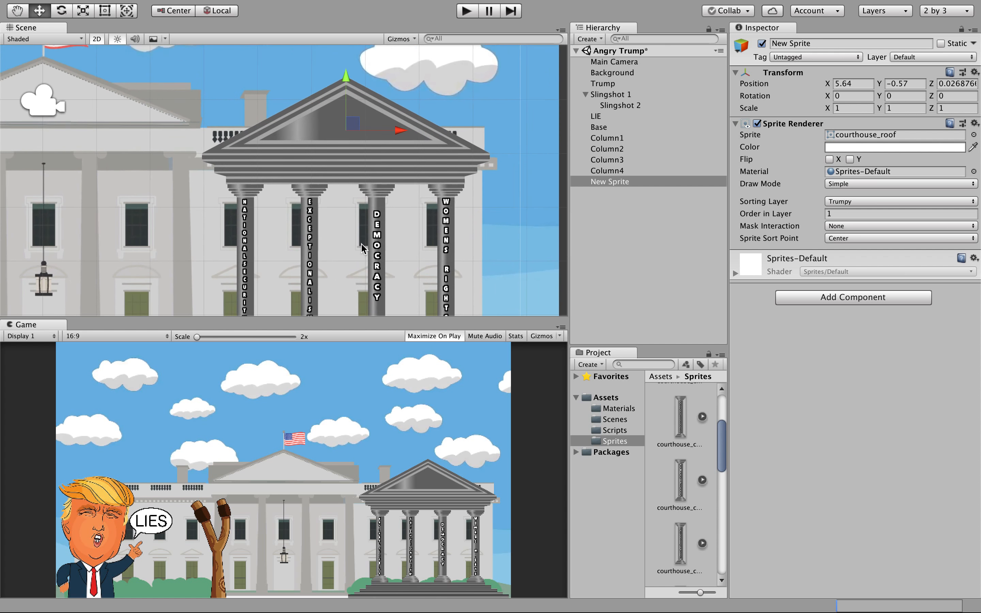
pyautogui.moveTo(342, 60); pyautogui.dragTo(347, 59)
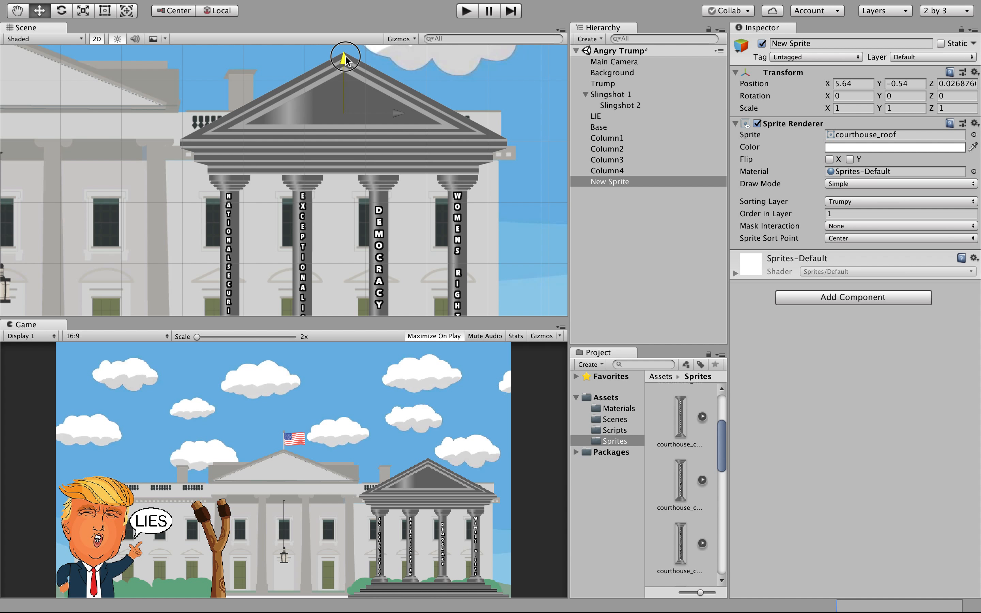
pyautogui.moveTo(345, 59); pyautogui.dragTo(345, 56)
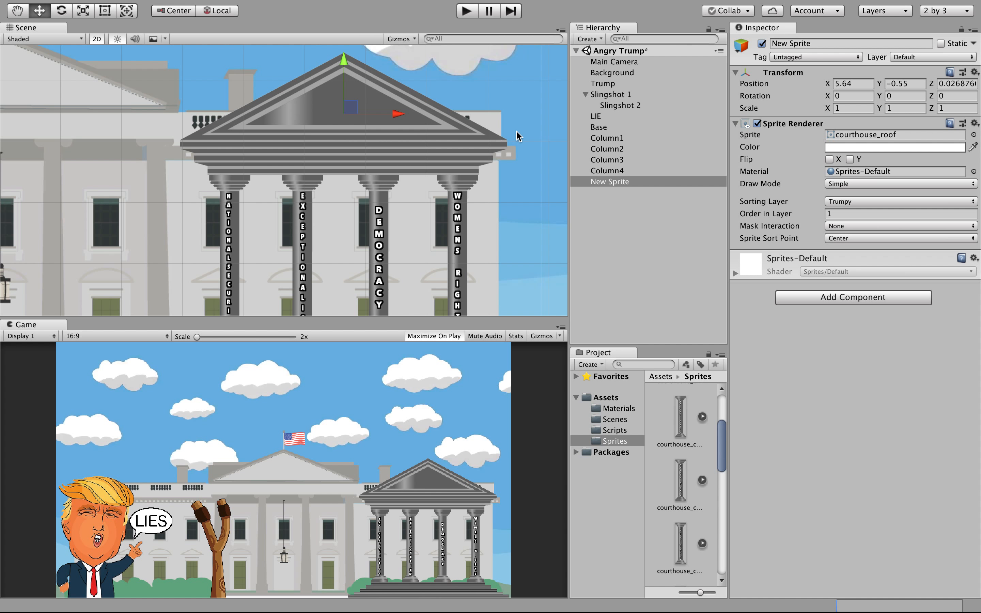
# Add a Polygon Collider 2D component to the roof.
pyautogui.click(819, 298)
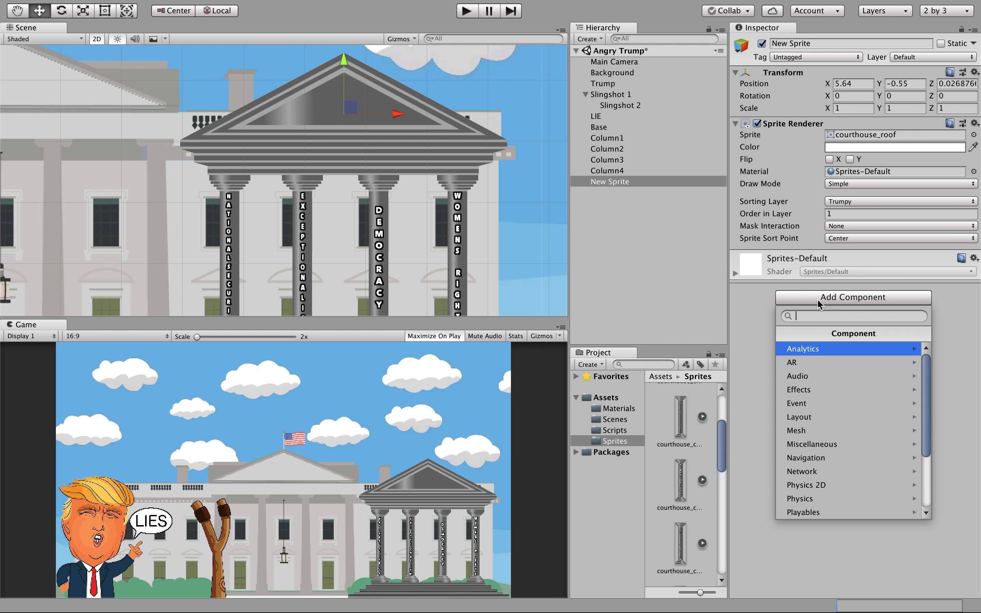
pyautogui.click(824, 485)
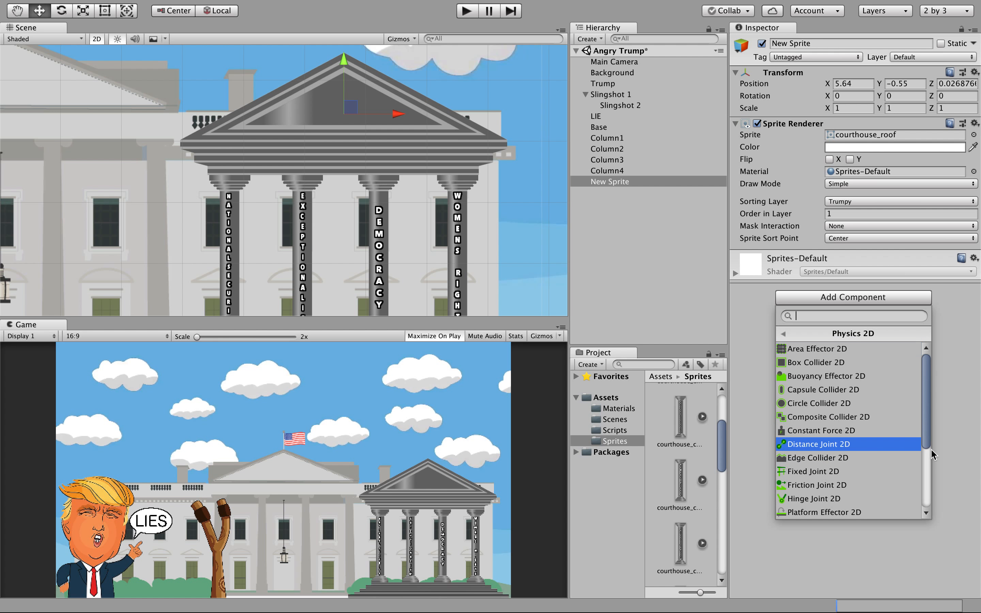
pyautogui.scroll(-3, 929, 490)
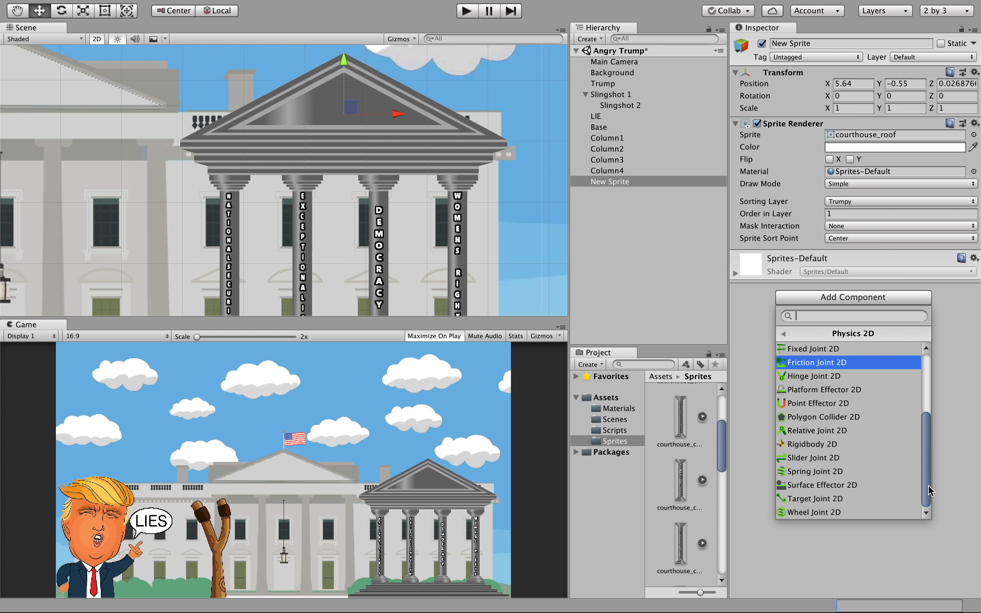
pyautogui.click(841, 417)
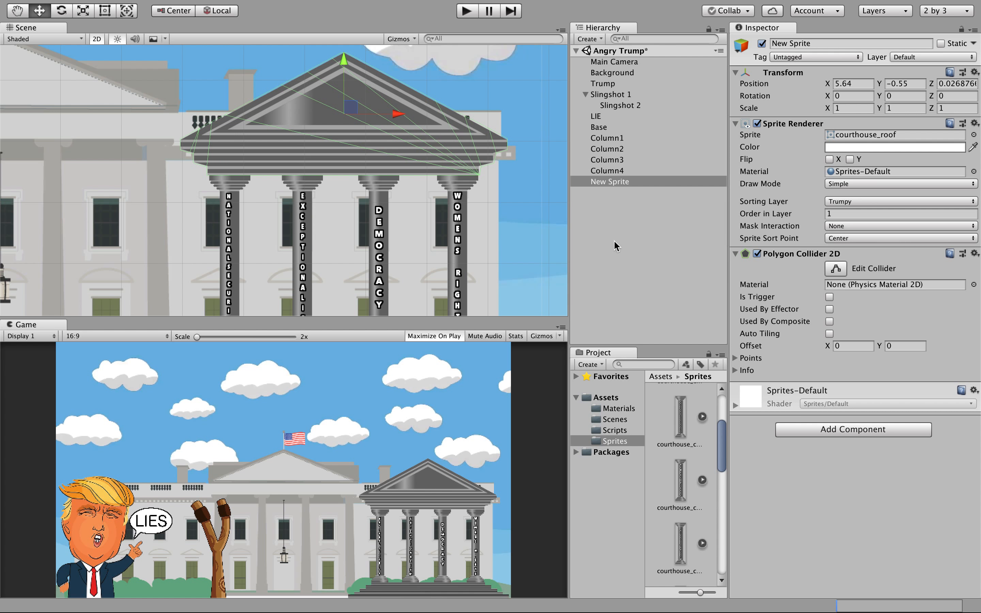
# Add a Rigidbody 2D component to the roof.
pyautogui.click(878, 436)
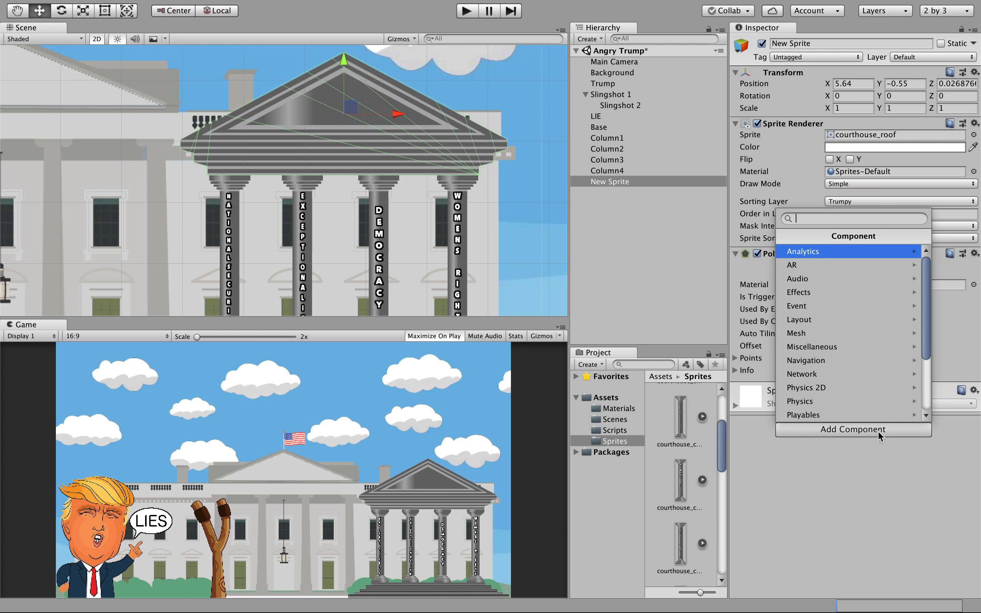
pyautogui.click(902, 396)
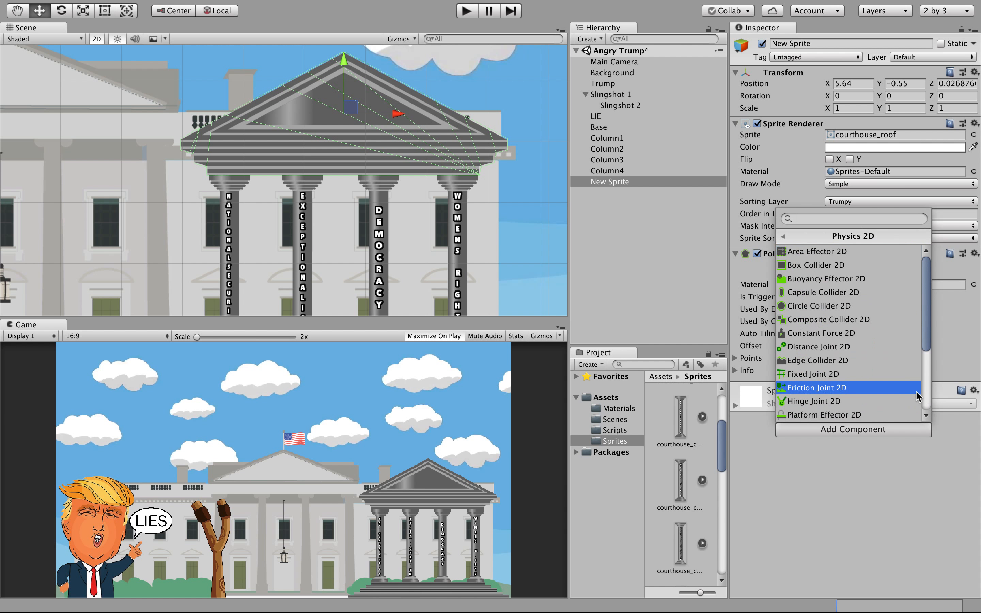
pyautogui.scroll(-3, 908, 392)
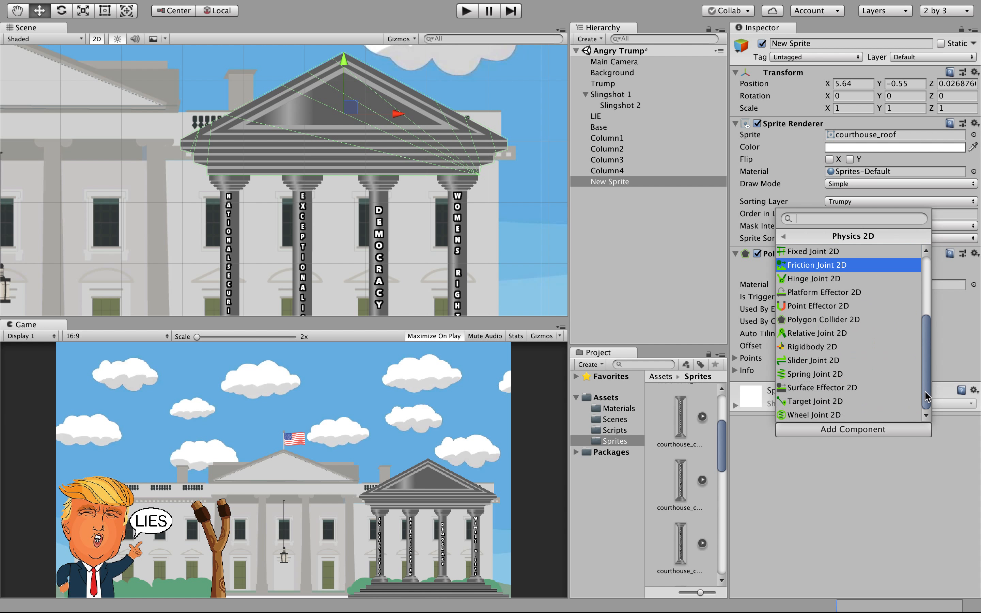
pyautogui.click(853, 345)
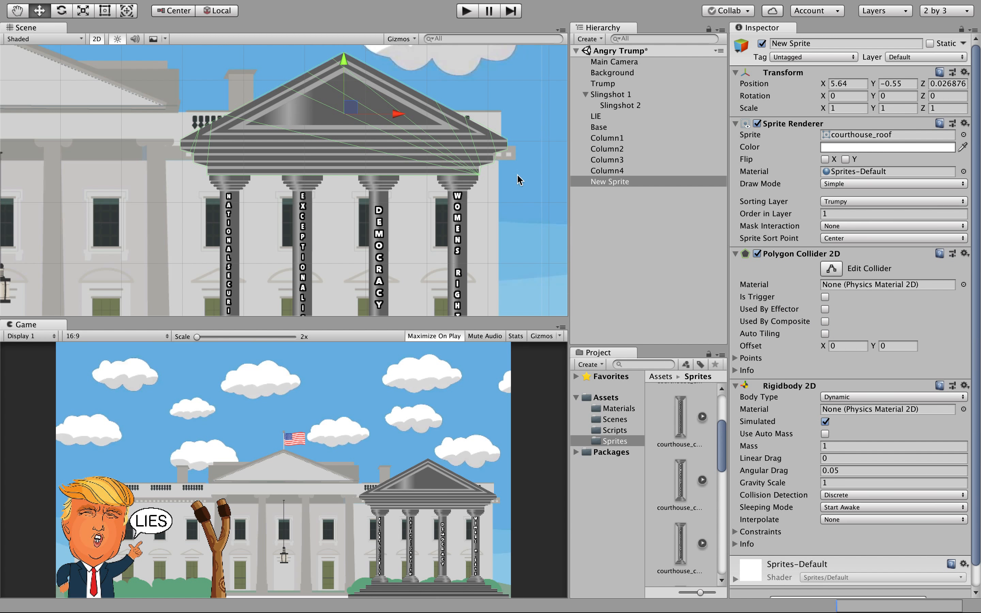
# Play the scene, sling the LIES bubble into the courthouse, then stop play mode.
pyautogui.click(462, 16)
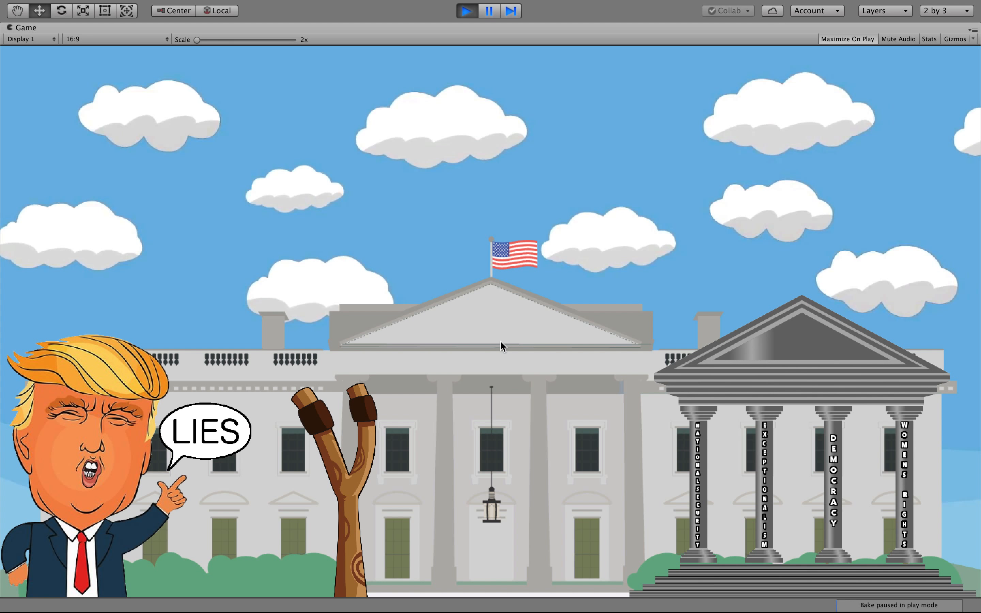
pyautogui.moveTo(223, 446); pyautogui.dragTo(230, 539)
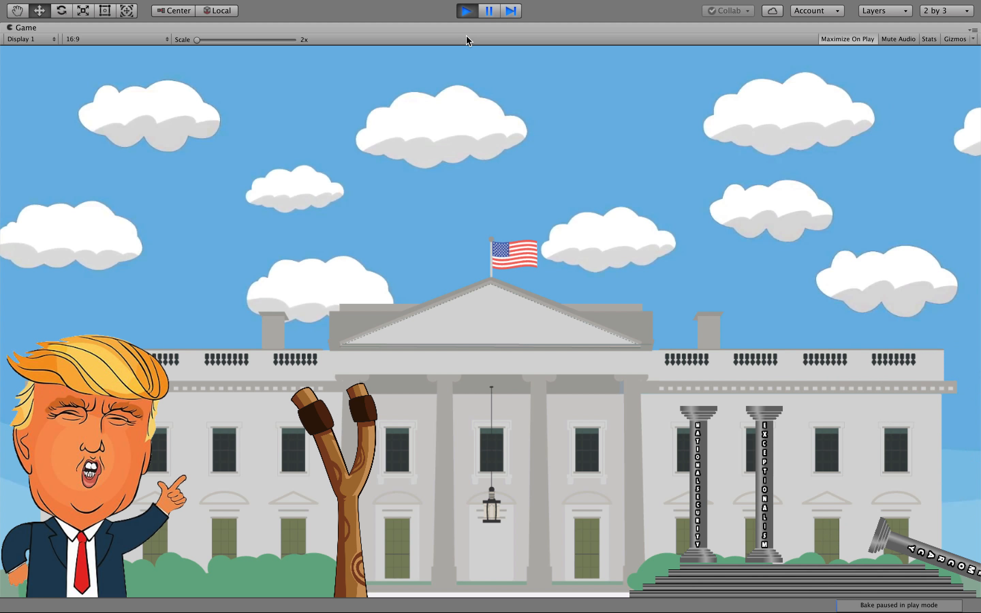
pyautogui.click(462, 11)
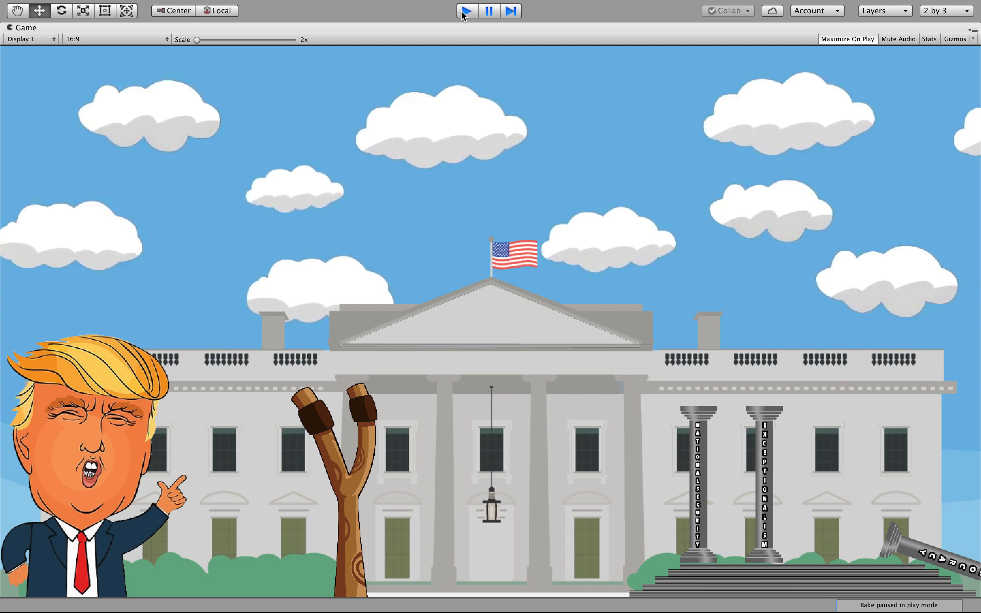